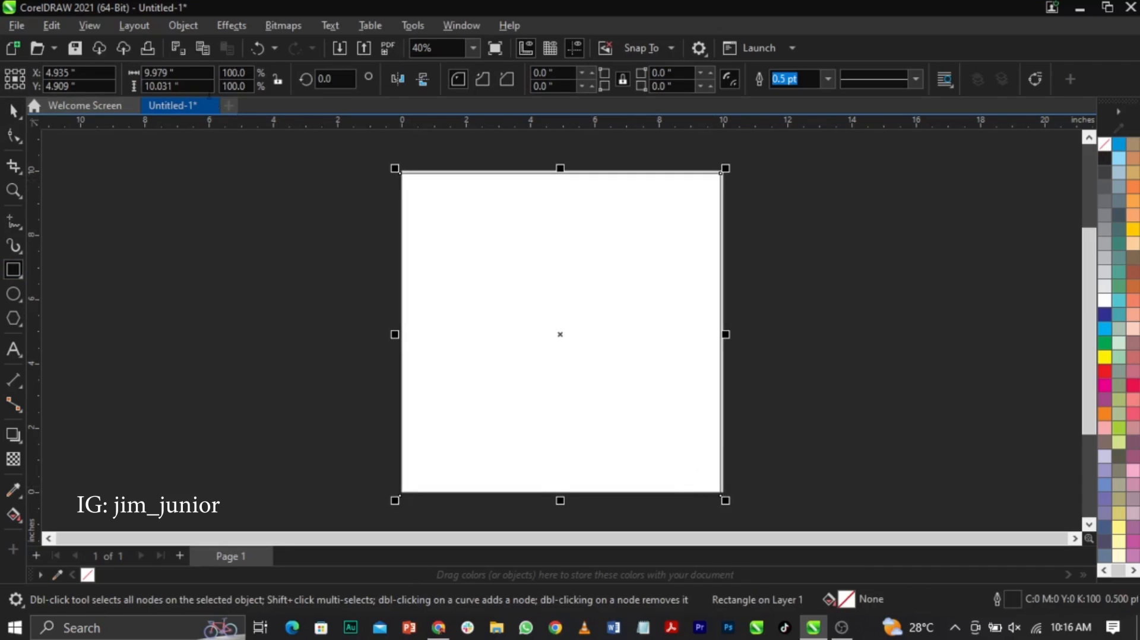
- Set the selected rectangle's width and height to 10 inches each
left_click(148, 72)
type("10")
key("Tab")
type("10")
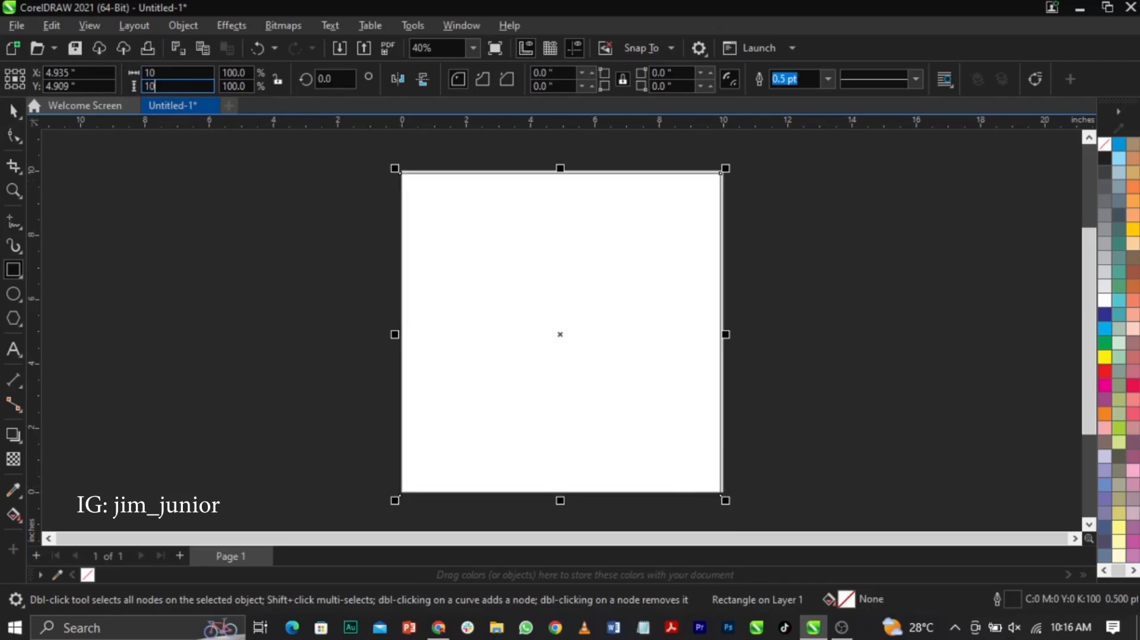
key("Return")
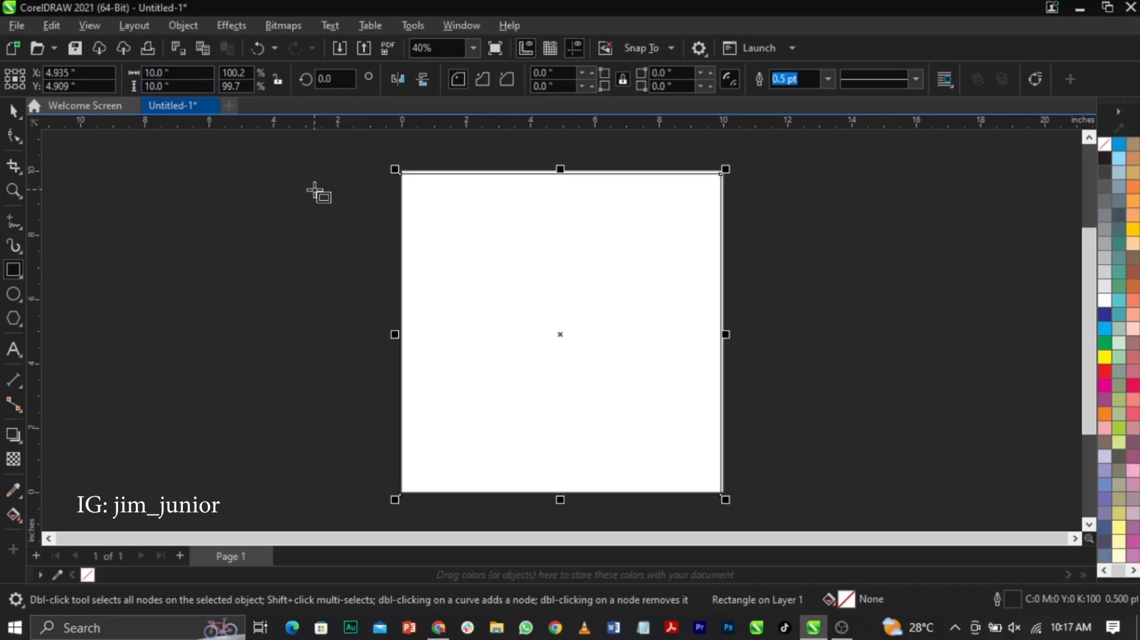
- Center the rectangle on the page and remove its outline
scroll(716, 170, "up", 5)
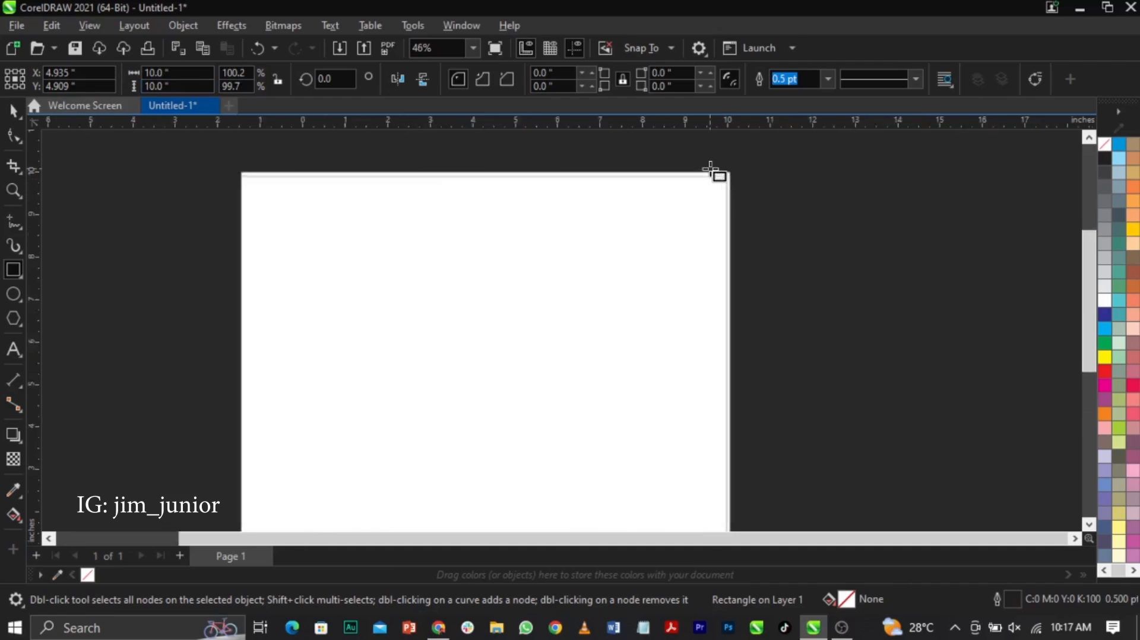
scroll(712, 173, "down", 5)
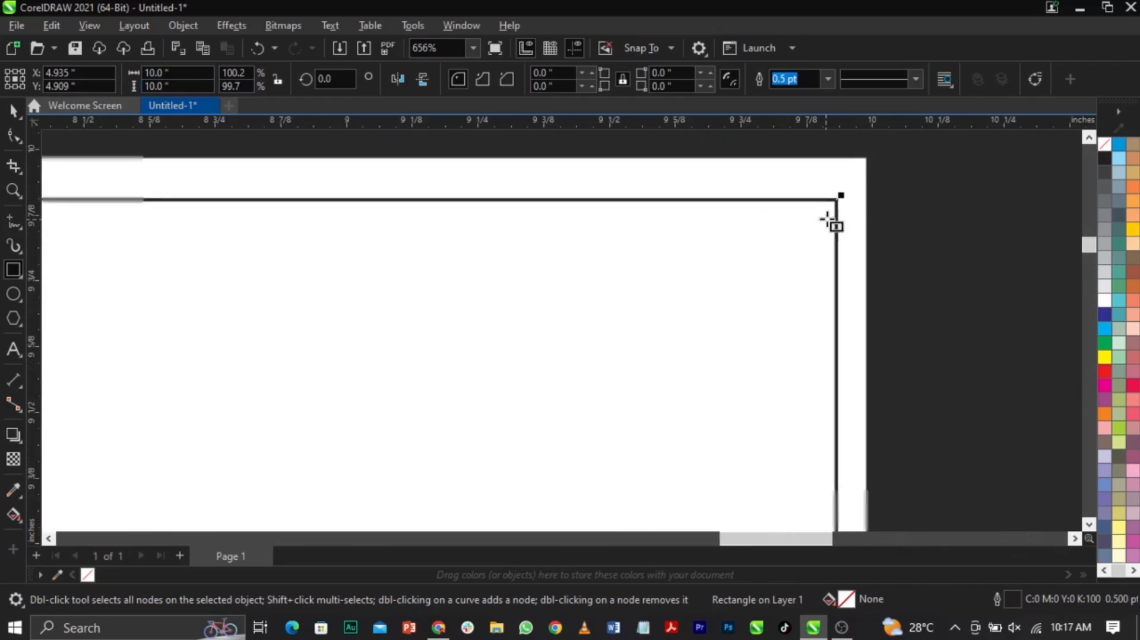
scroll(623, 349, "down", 2)
scroll(622, 349, "up", 1)
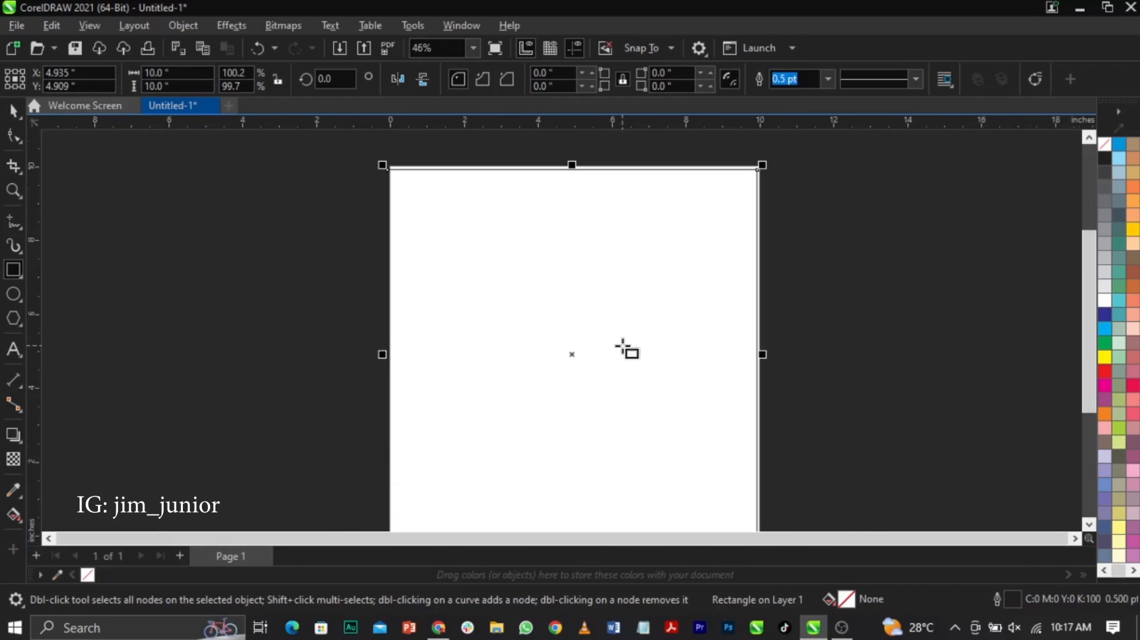
key("p")
scroll(623, 349, "up", 1)
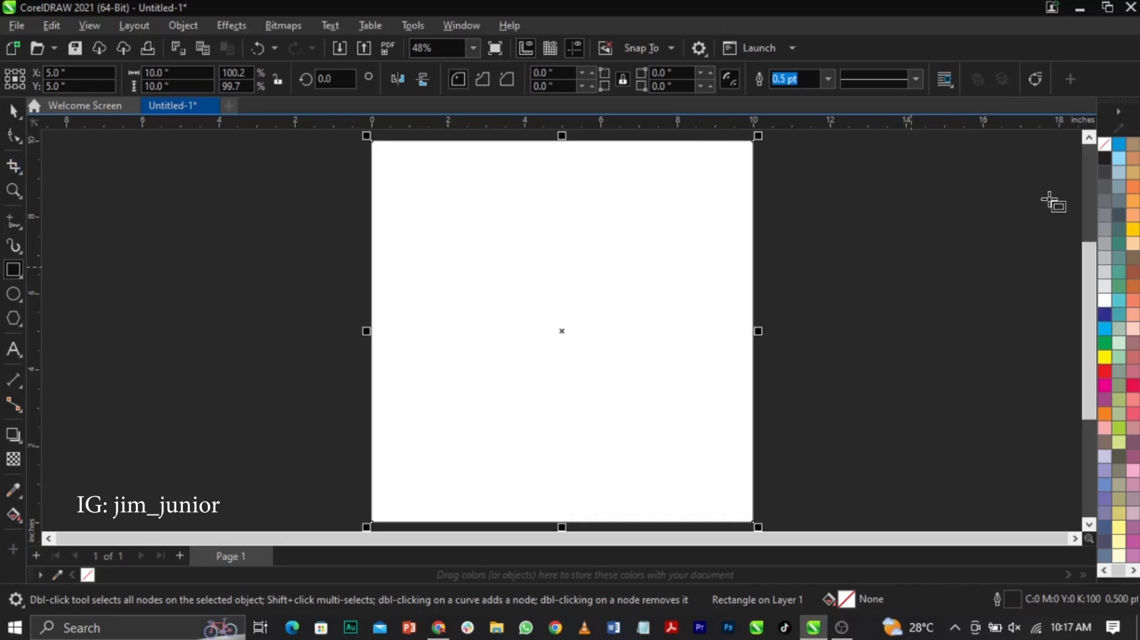
right_click(1104, 151)
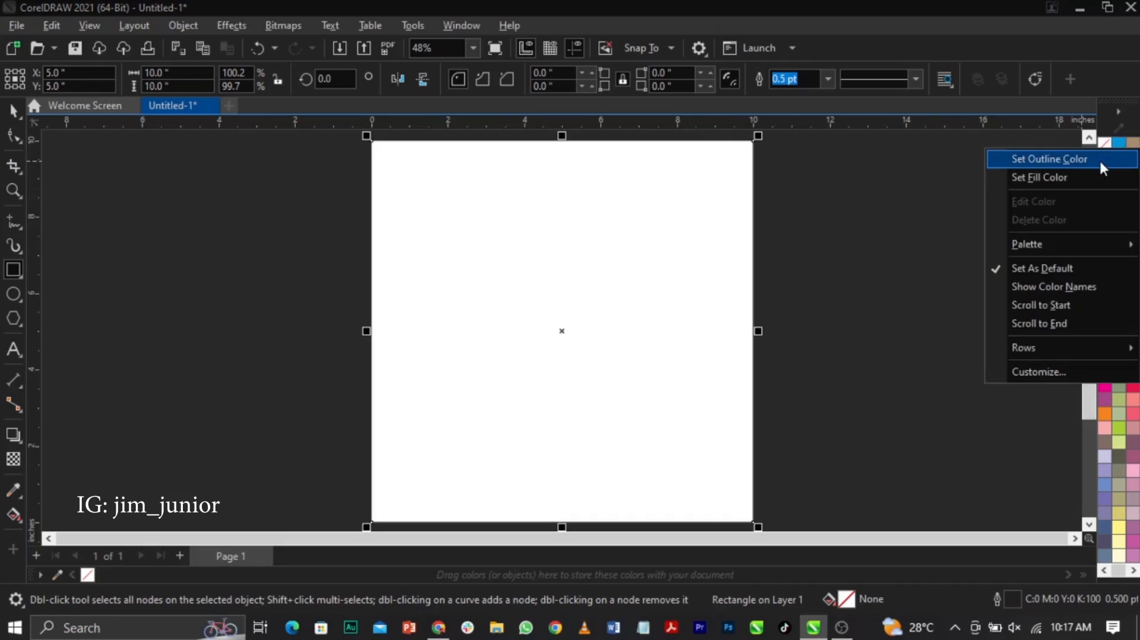
left_click(1099, 159)
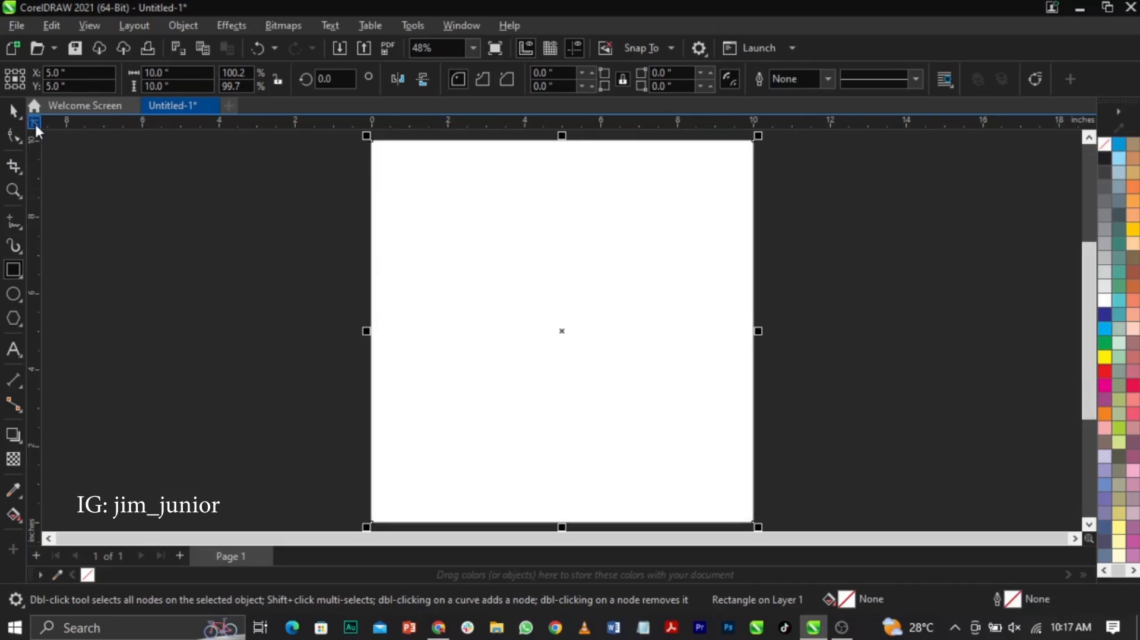
- Move the rectangle off the page's center and give it a 90% black outline
left_click(13, 113)
left_click_drag(476, 213, 540, 271)
right_click(1104, 173)
left_click(1099, 188)
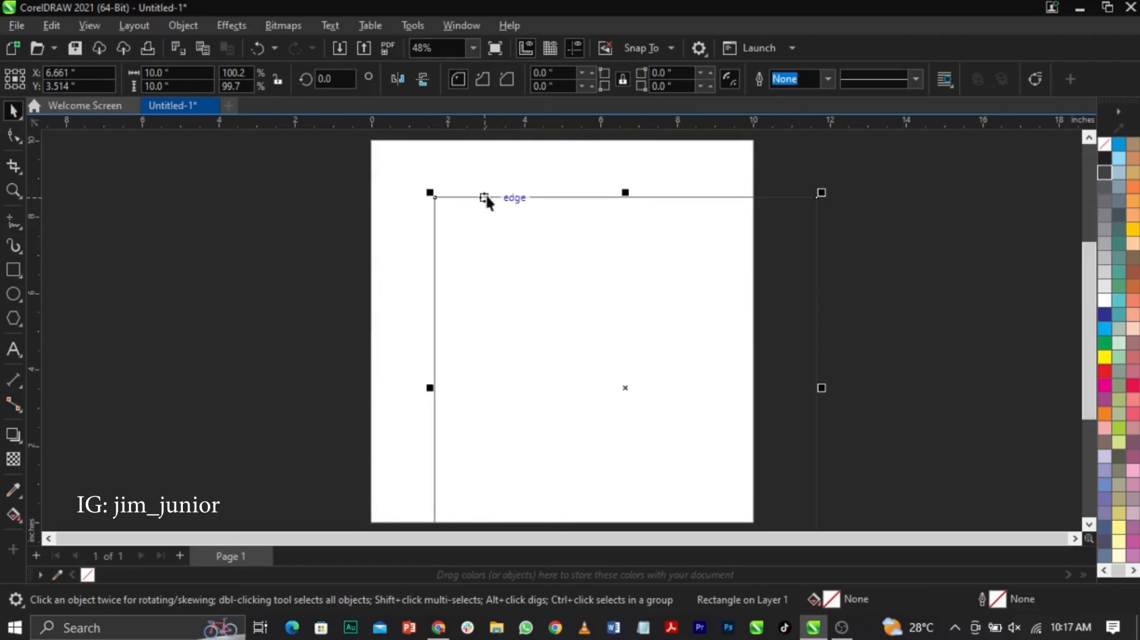
- Try removing the offset rectangle's outline and centering it on the page, and undo both changes
right_click(1102, 145)
left_click(1095, 157)
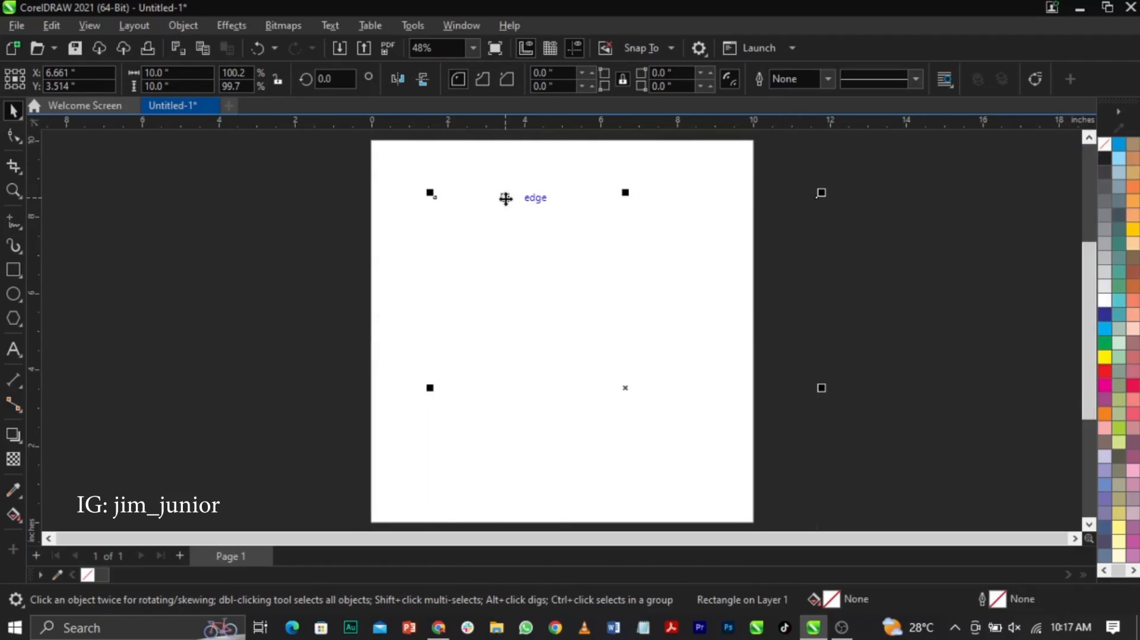
key("p")
key("ctrl+z")
key("ctrl+z")
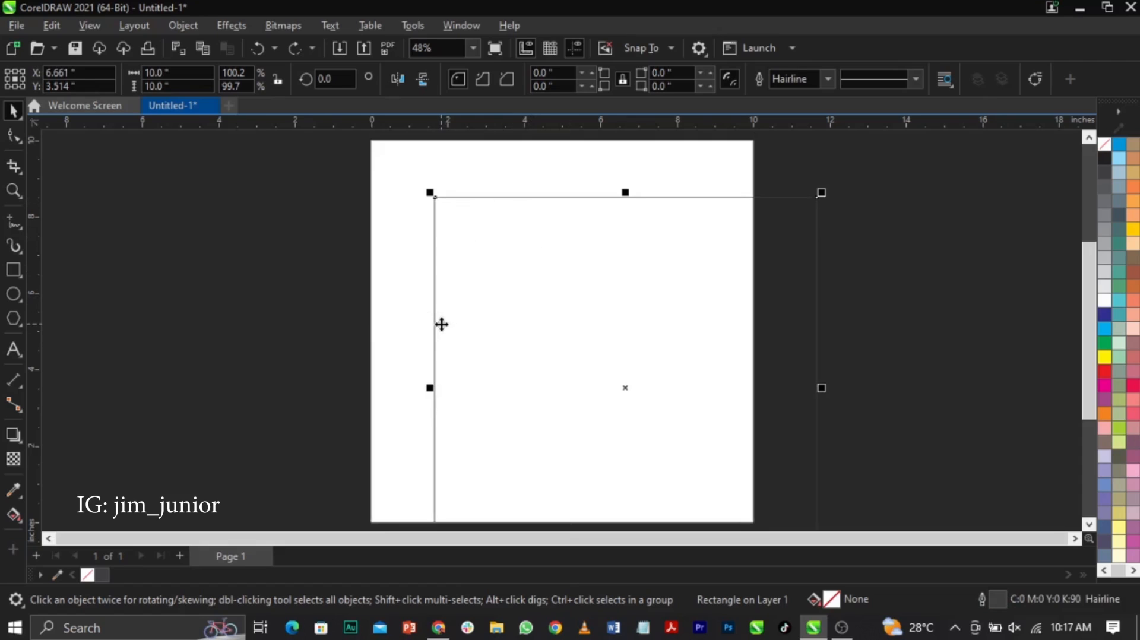
- Center the offset rectangle on the page again, remove its outline and deselect it
key("p")
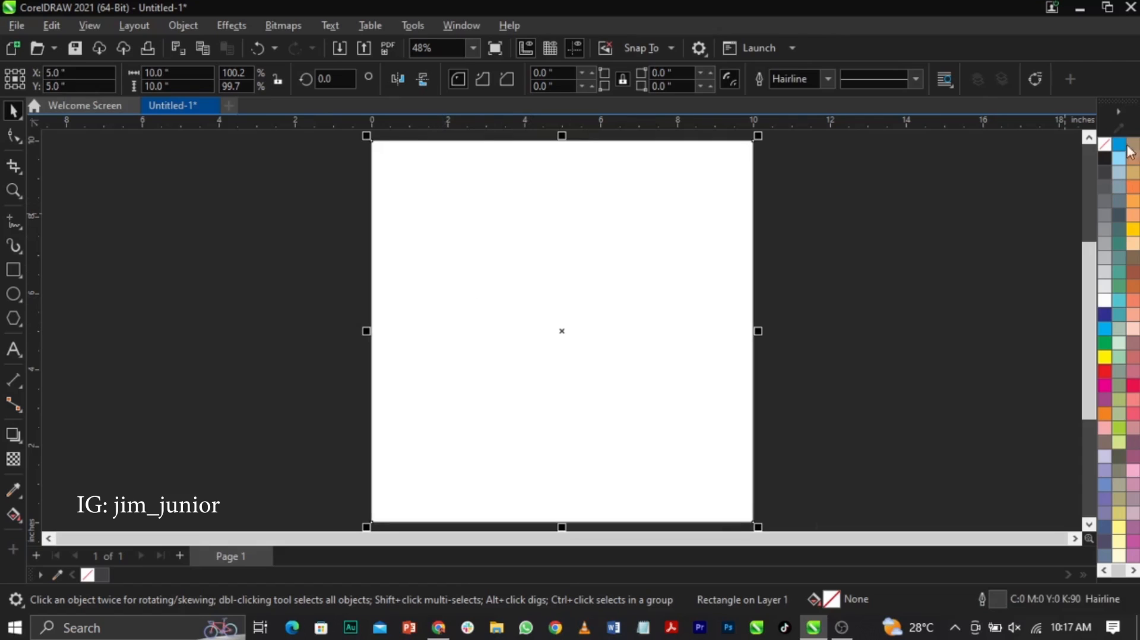
right_click(1106, 144)
left_click(1098, 153)
key("Escape")
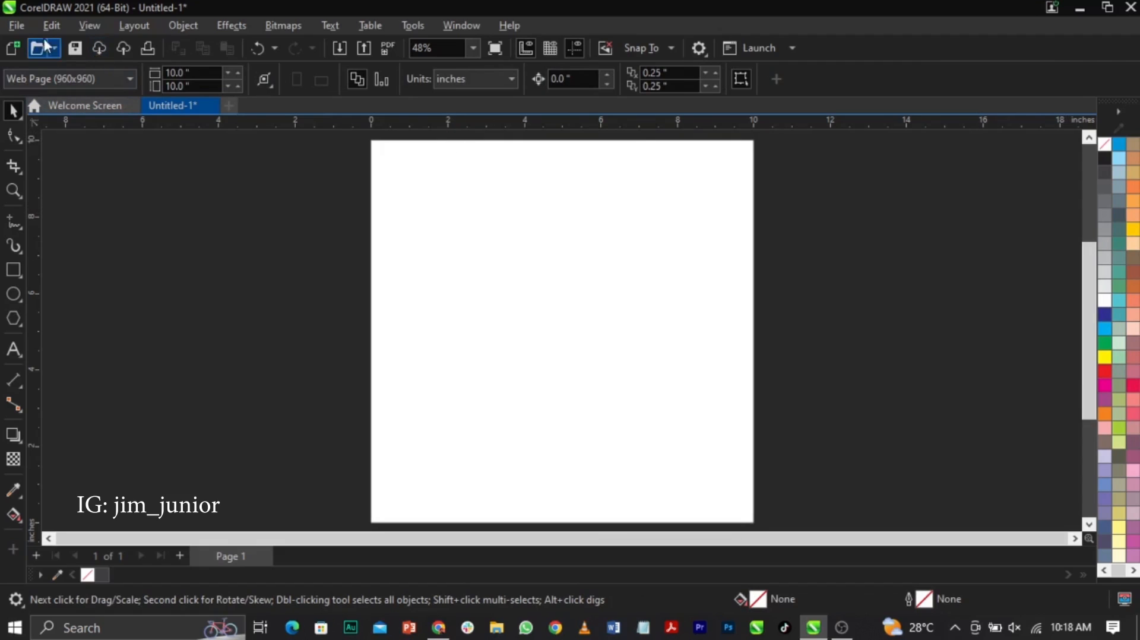
- Start a file import and open the PARTY FLYER DESIGN folder in Downloads
left_click(16, 26)
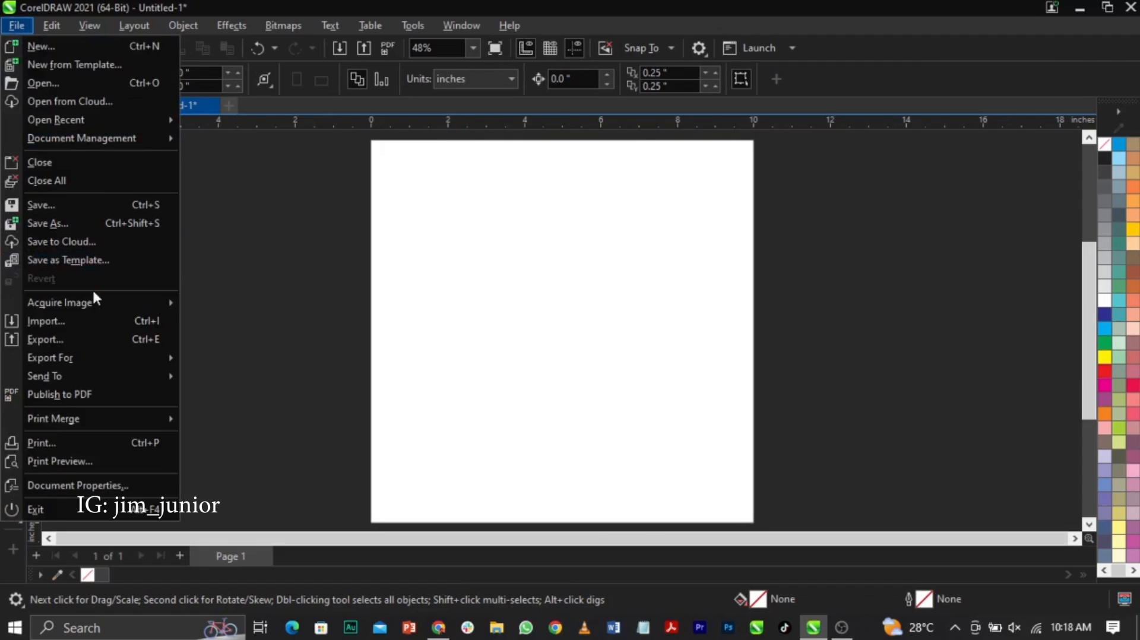
left_click(93, 320)
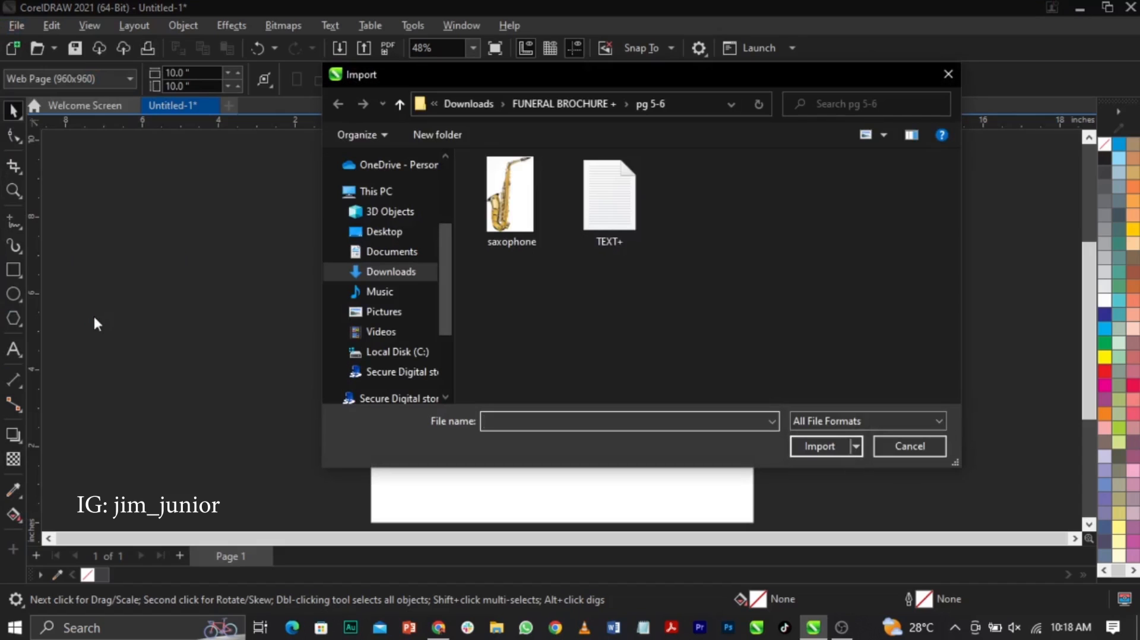
left_click(379, 281)
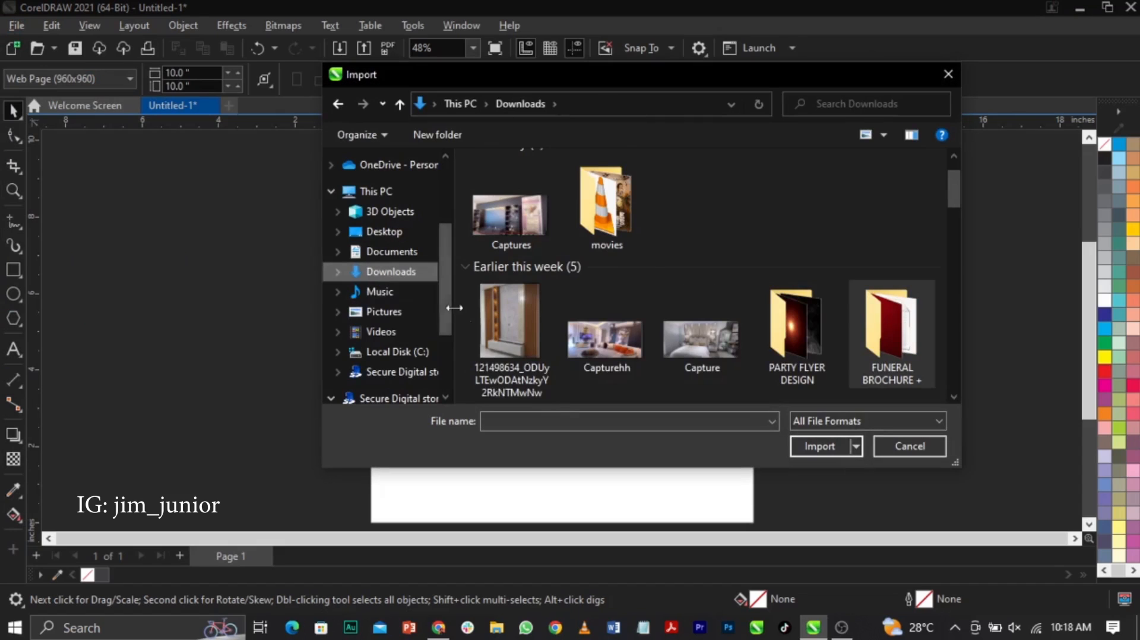
scroll(576, 337, "down", 2)
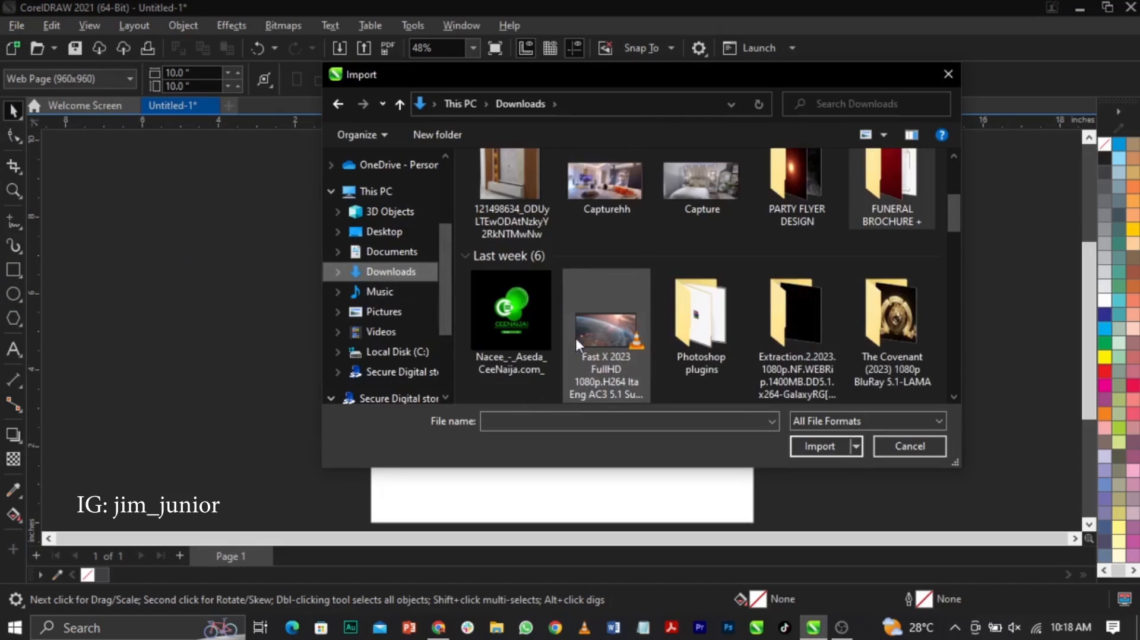
double_click(784, 184)
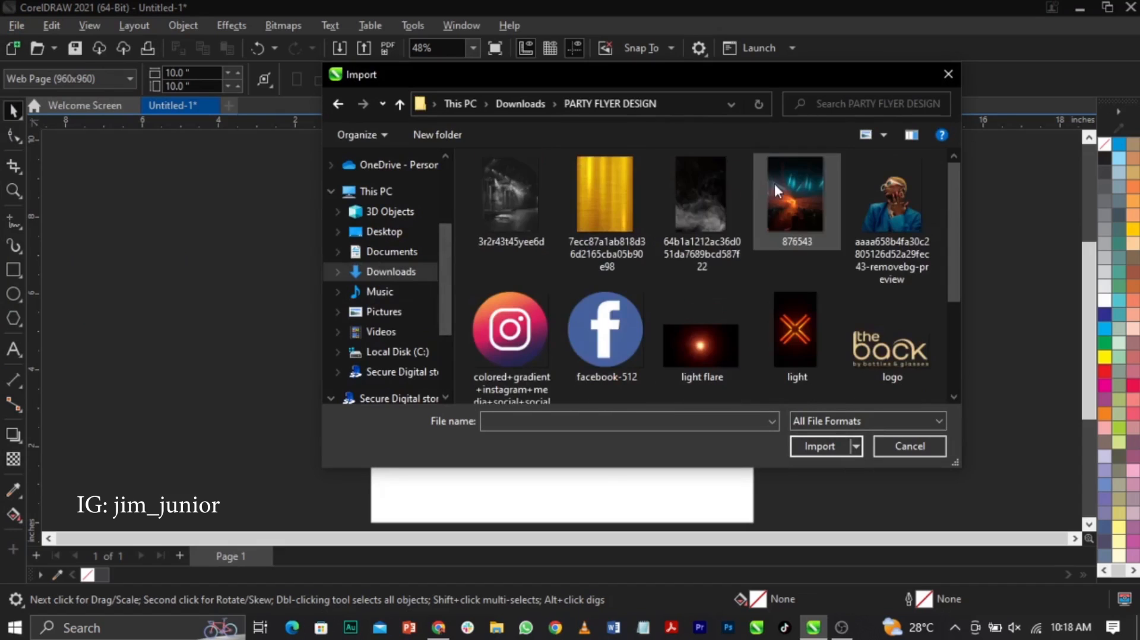
- Import all eleven images from the PARTY FLYER DESIGN folder, leaving out the Text document
left_click(507, 212)
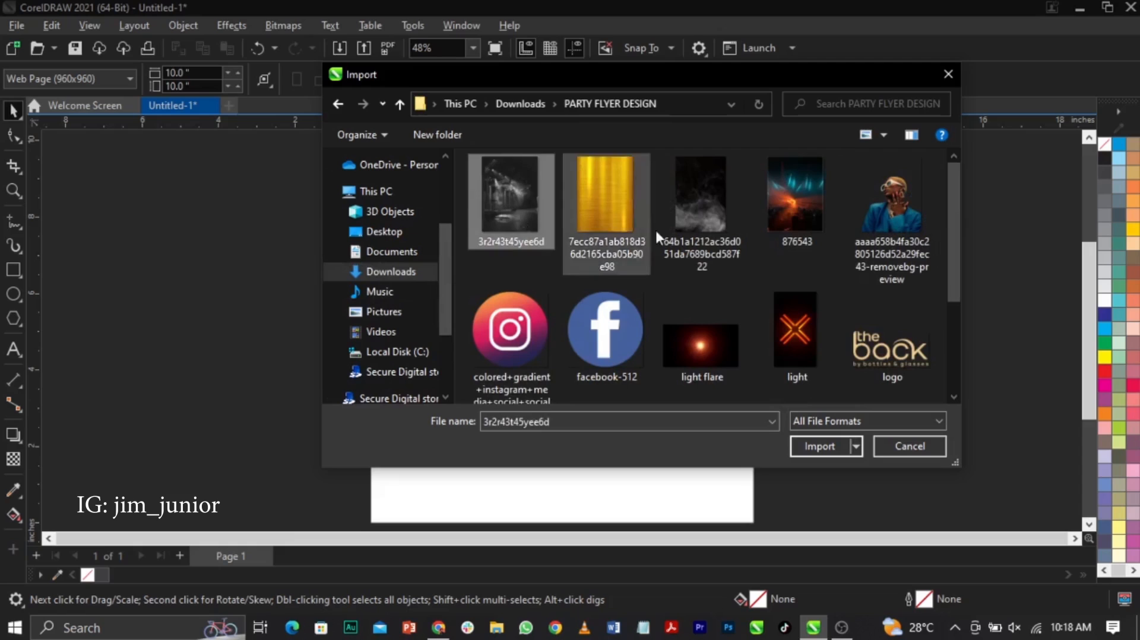
left_click(707, 205, "shift")
left_click(772, 211, "ctrl")
left_click(877, 212, "ctrl")
scroll(540, 323, "down", 1)
left_click(640, 333, "ctrl")
left_click(707, 326, "ctrl")
left_click(796, 328, "ctrl")
left_click(870, 330, "ctrl")
left_click(827, 326, "ctrl")
scroll(670, 314, "down", 1)
left_click(598, 344, "ctrl")
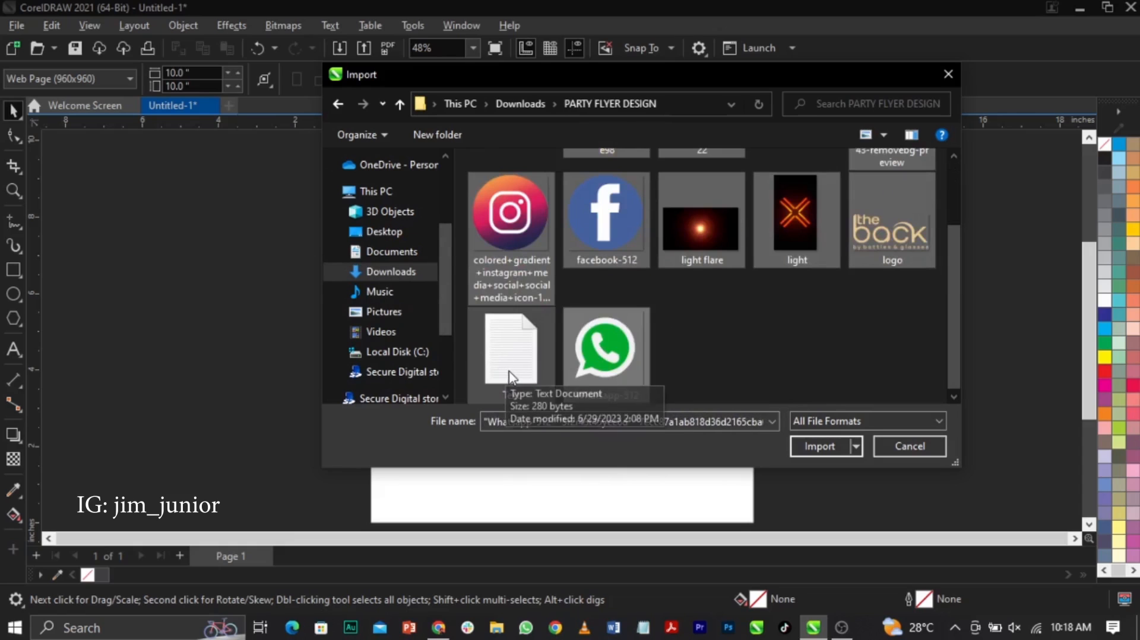
left_click(821, 447)
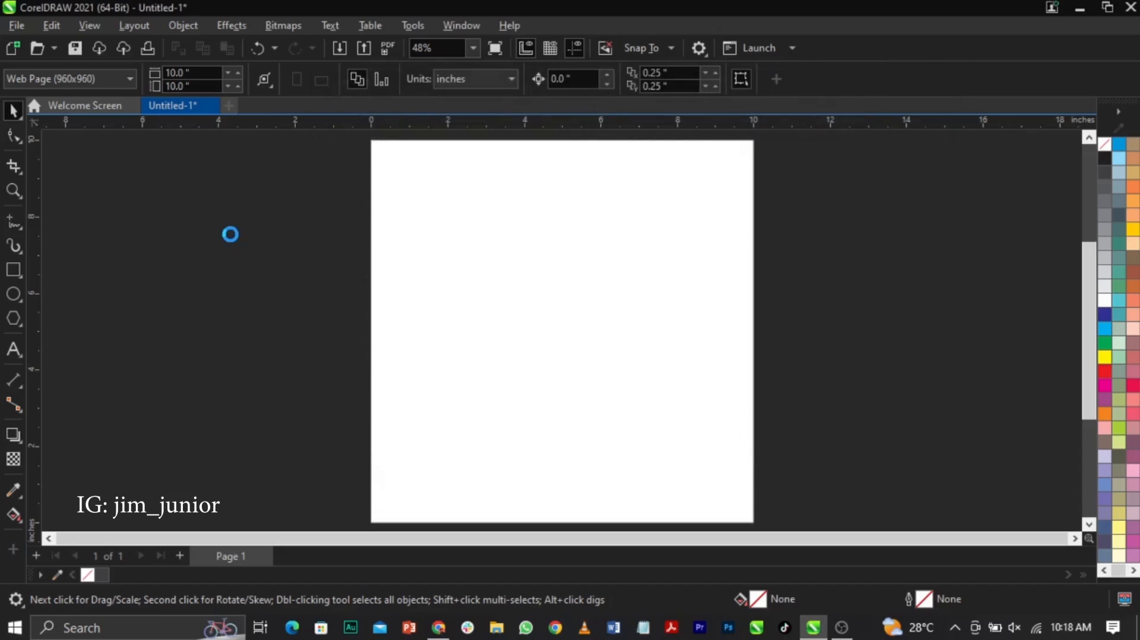
- Place the dark interior, gold texture, smoke, 876543, man portrait and Instagram images at small size left of the page
left_click_drag(181, 196, 239, 274)
left_click_drag(119, 212, 200, 321)
left_click_drag(158, 306, 225, 406)
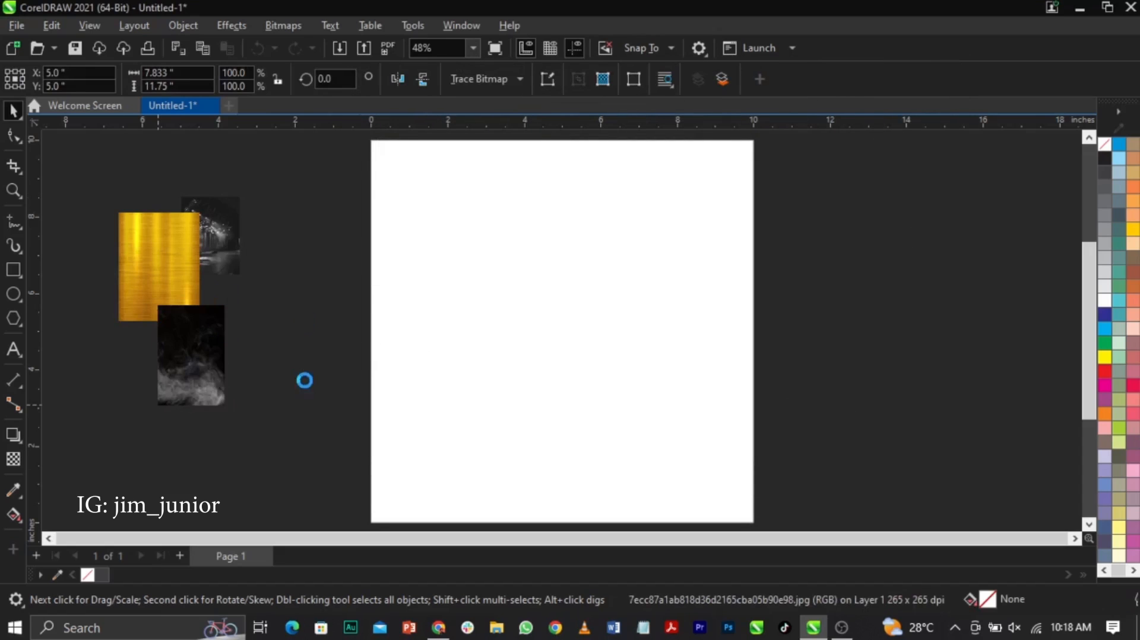
left_click_drag(229, 298, 290, 382)
left_click_drag(254, 230, 330, 305)
left_click_drag(291, 177, 359, 244)
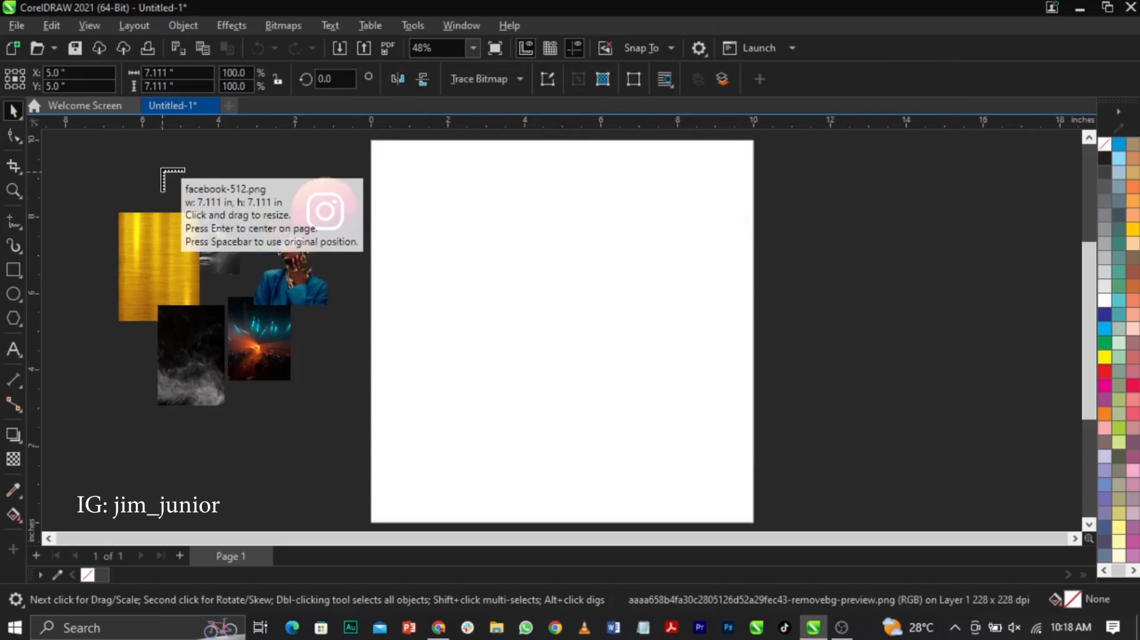
- Place the Facebook icon, light flare, logo and WhatsApp icon at small size left of the page, and the light image at original size
left_click_drag(160, 162, 199, 202)
left_click_drag(99, 180, 161, 215)
left_click(169, 244)
left_click_drag(87, 298, 155, 330)
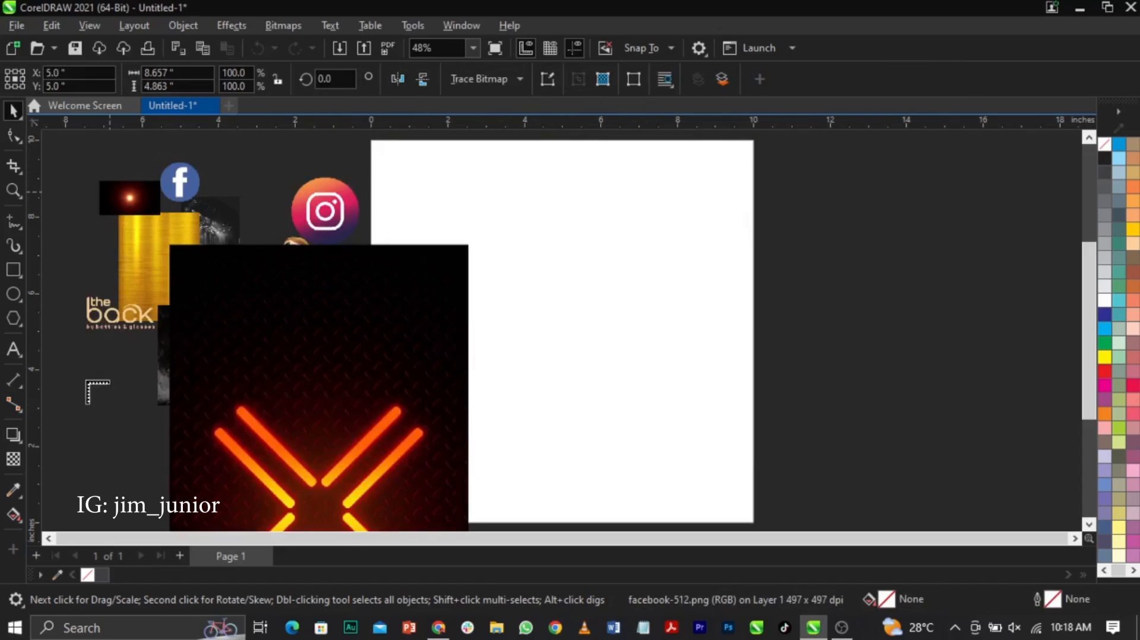
left_click_drag(250, 172, 323, 245)
- Scale the neon light image down to 72% and move it clear of the page, below the other imported images
left_click_drag(371, 294, 372, 296)
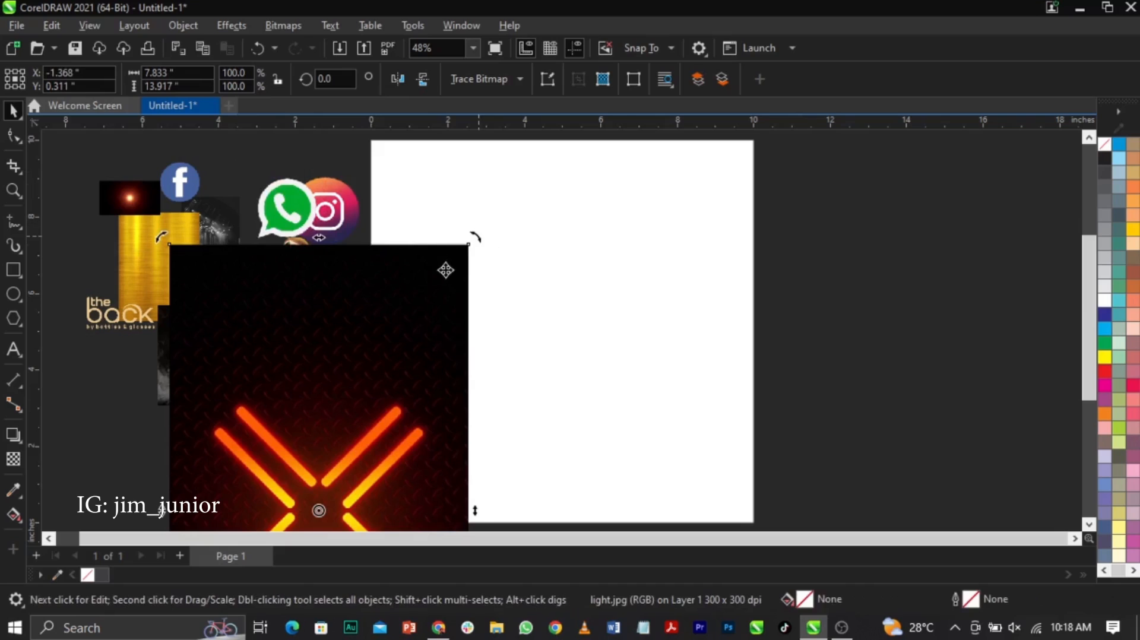
left_click_drag(469, 244, 392, 408)
left_click_drag(321, 464, 289, 301)
left_click(364, 234)
left_click(356, 242)
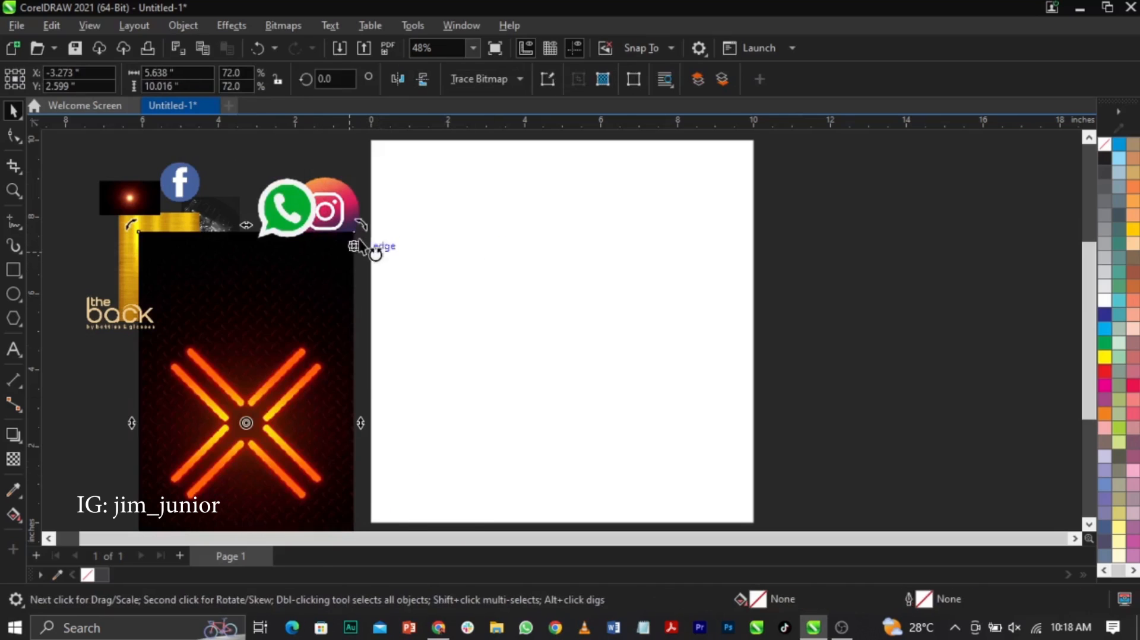
left_click_drag(344, 259, 333, 251)
left_click_drag(306, 308, 282, 310)
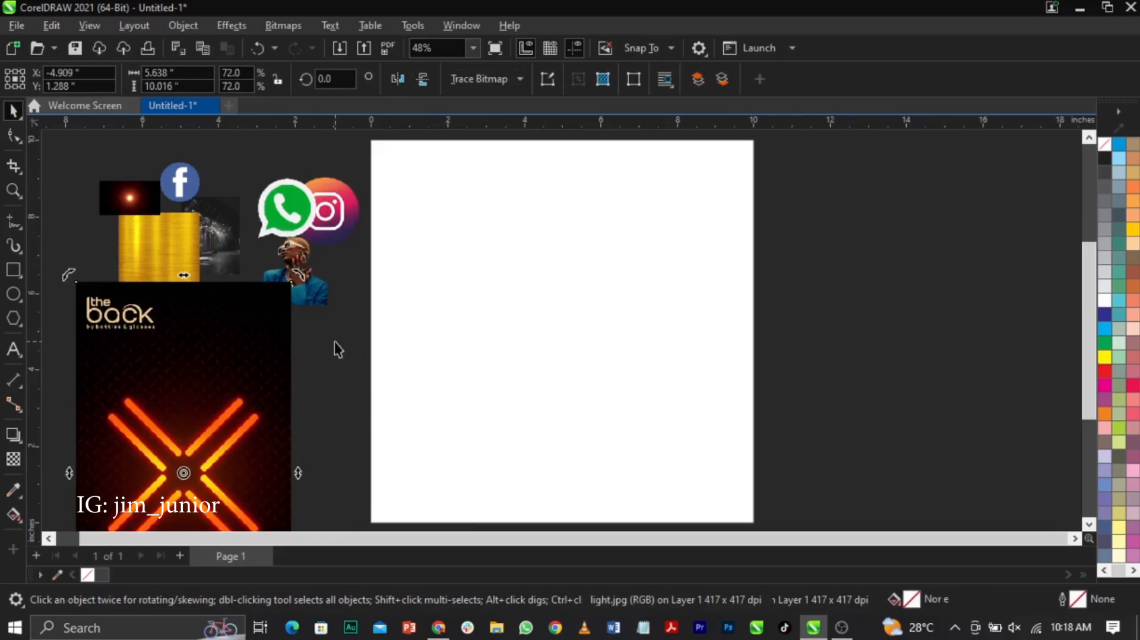
left_click(367, 357)
- Switch to File Explorer and open the Text document from the PARTY FLYER DESIGN folder in Downloads
left_click(498, 632)
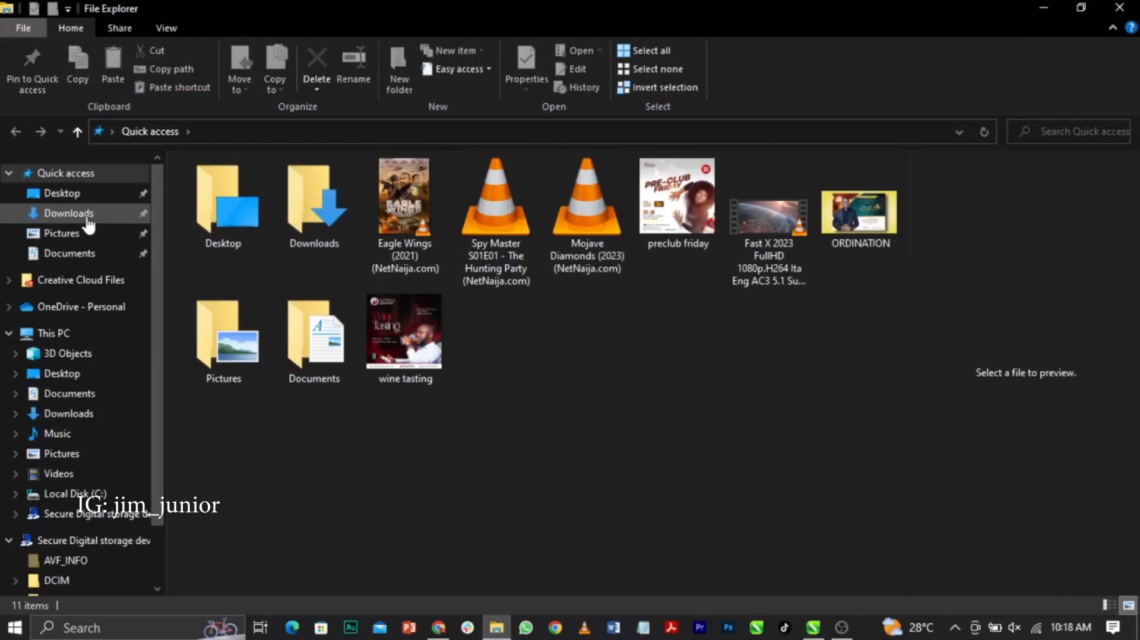
left_click(87, 219)
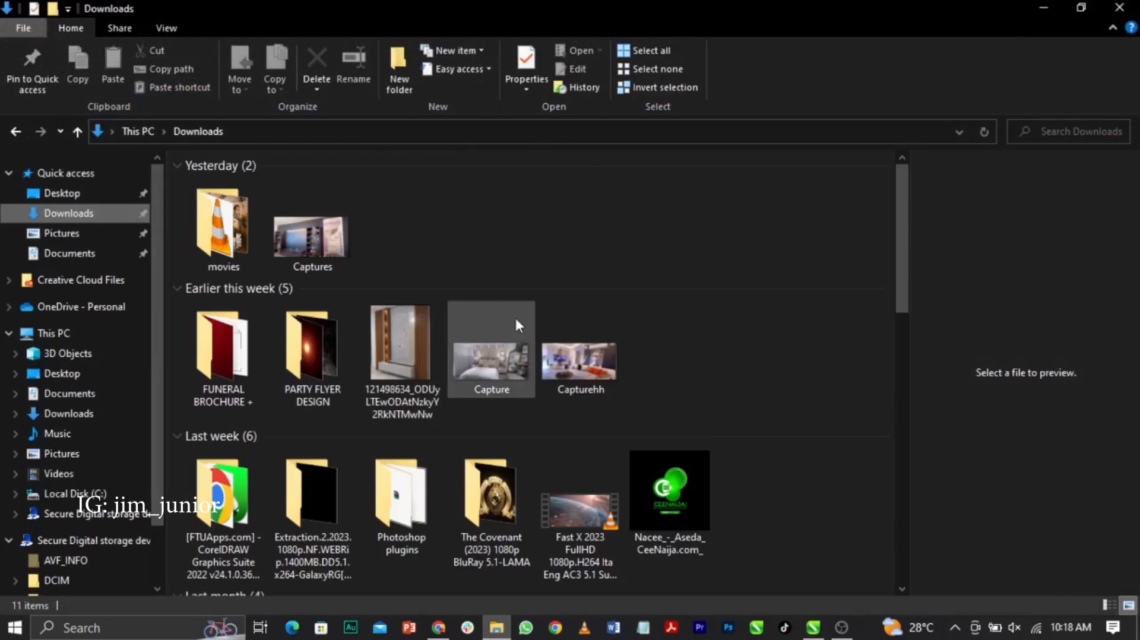
left_click(300, 368)
double_click(300, 367)
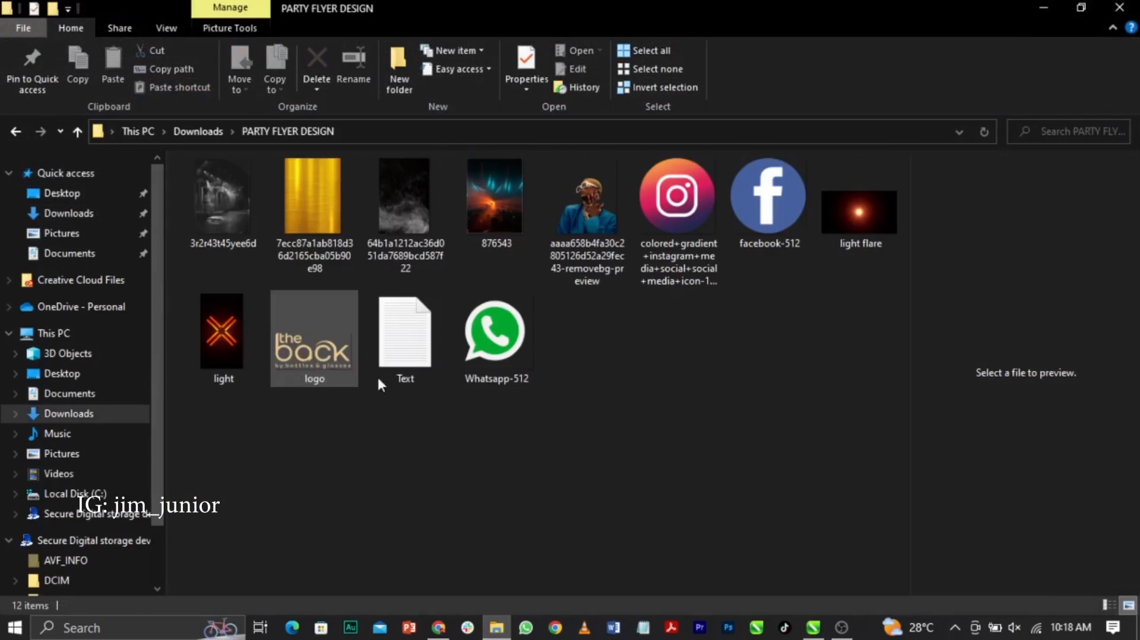
left_click(397, 349)
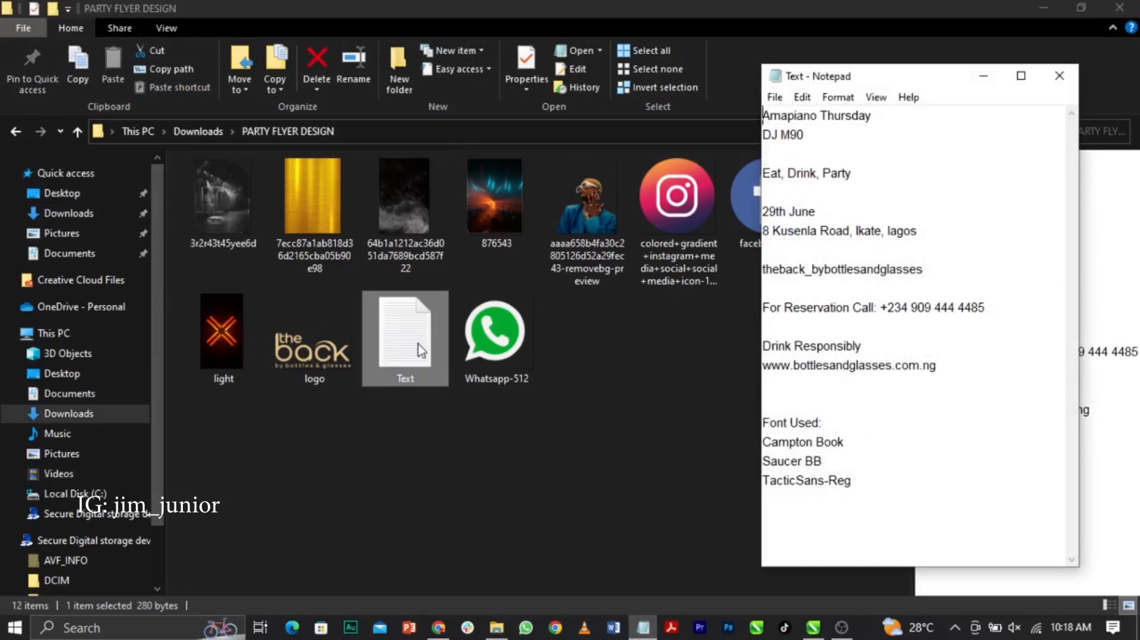
- Highlight the flyer text from "Eat, Drink, Party" through the website line in Notepad, and bring CorelDRAW back into view behind it
left_click_drag(890, 78, 732, 119)
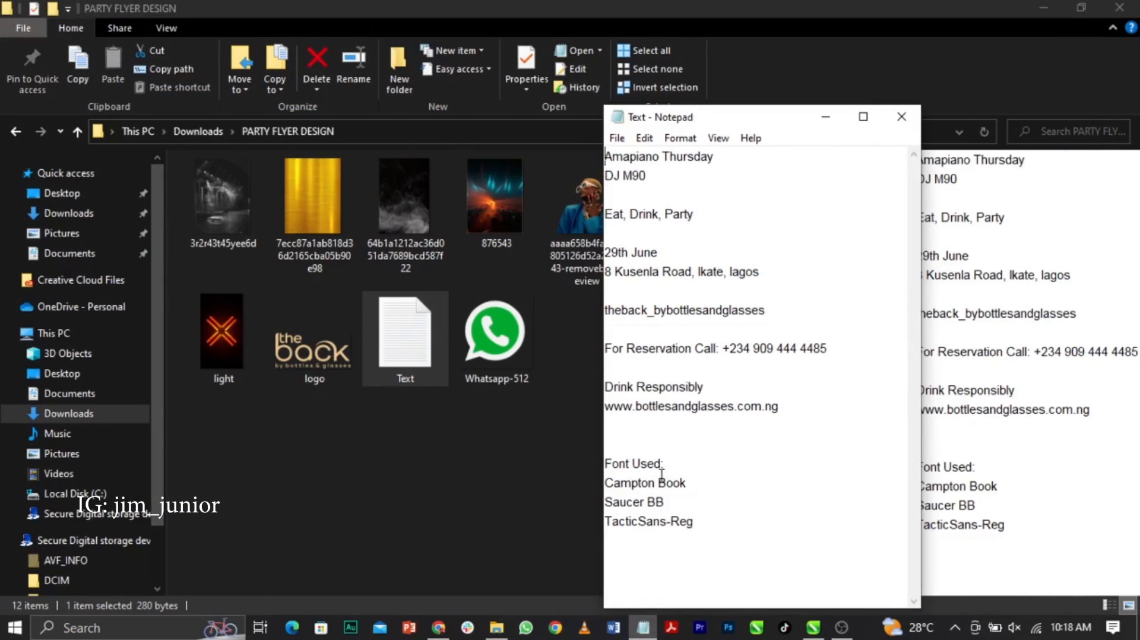
left_click_drag(668, 463, 604, 463)
left_click_drag(822, 413, 613, 197)
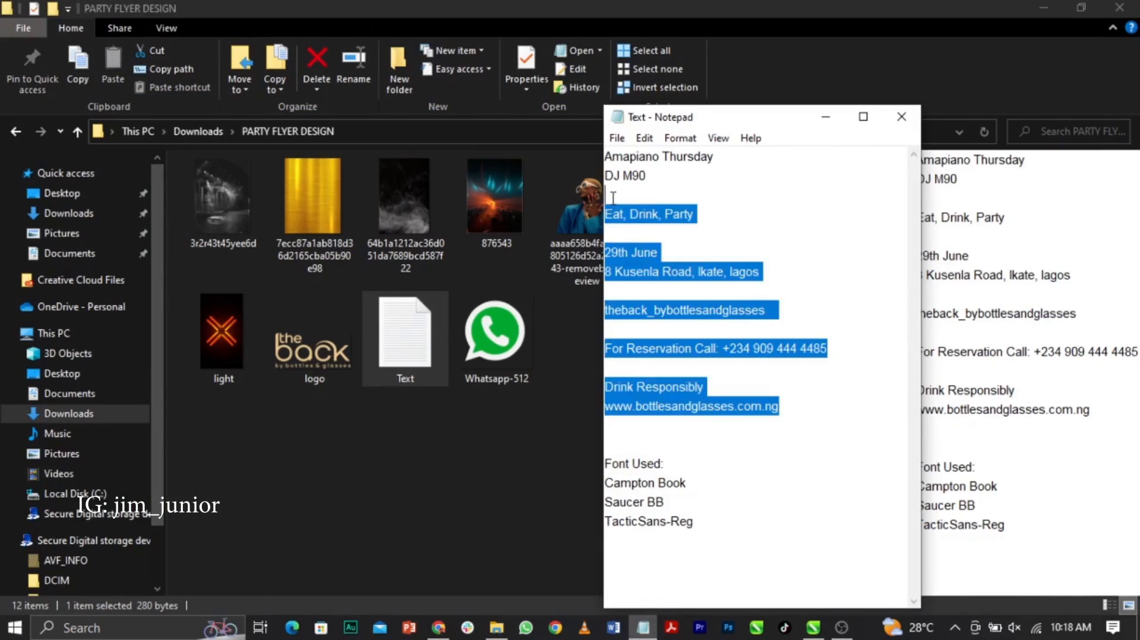
left_click(540, 437)
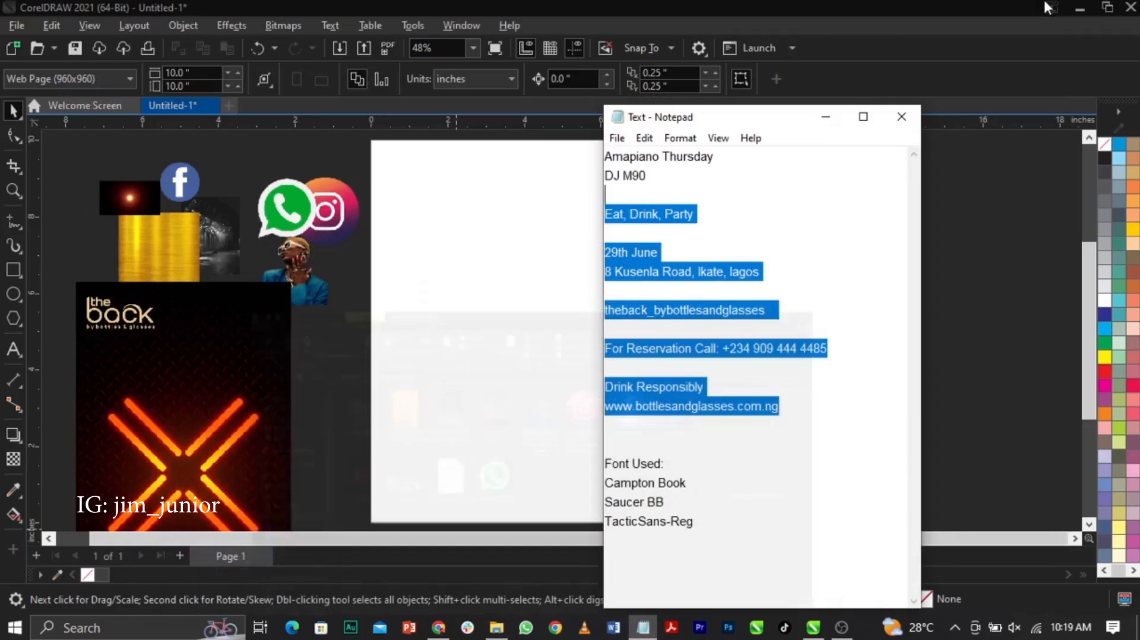
left_click(1044, 7)
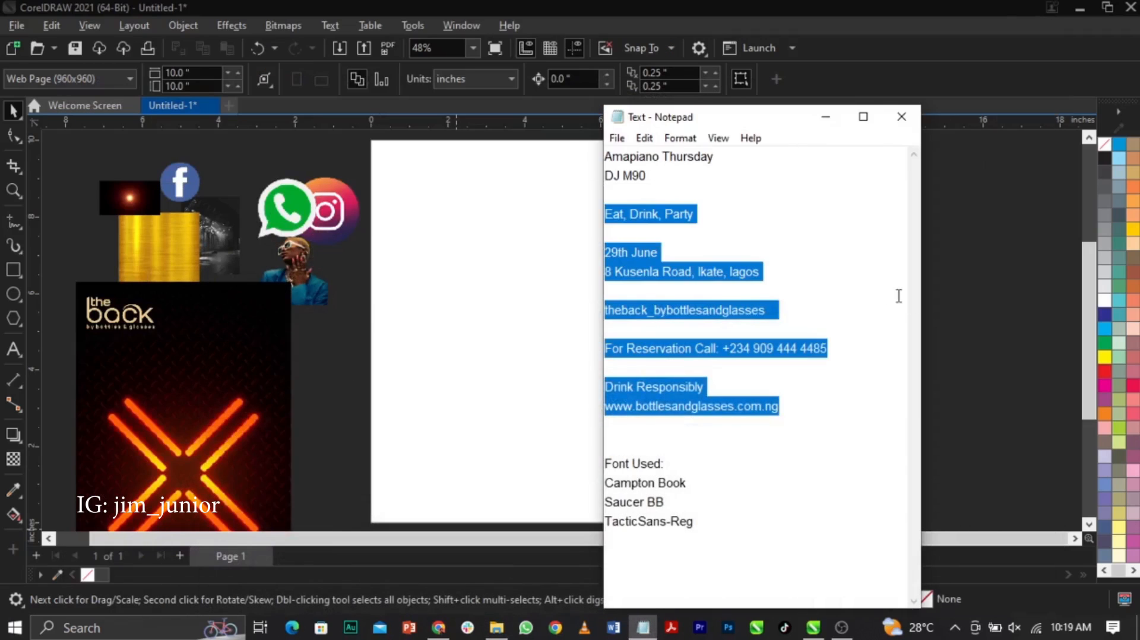
- Return to CorelDRAW and spread out the imported images, moving the neon and gold images aside and the concert crowd image right of the page
left_click(570, 258)
left_click(817, 261)
left_click(254, 400)
left_click_drag(215, 439, 180, 506)
left_click_drag(189, 237, 141, 263)
left_click_drag(271, 337, 937, 363)
left_click_drag(895, 322, 775, 151)
- Enlarge the cutout figure in the blue suit to 98.6% and place it near the bottom center of the page
left_click(309, 297)
left_click_drag(332, 311, 511, 522)
left_click_drag(360, 368, 542, 374)
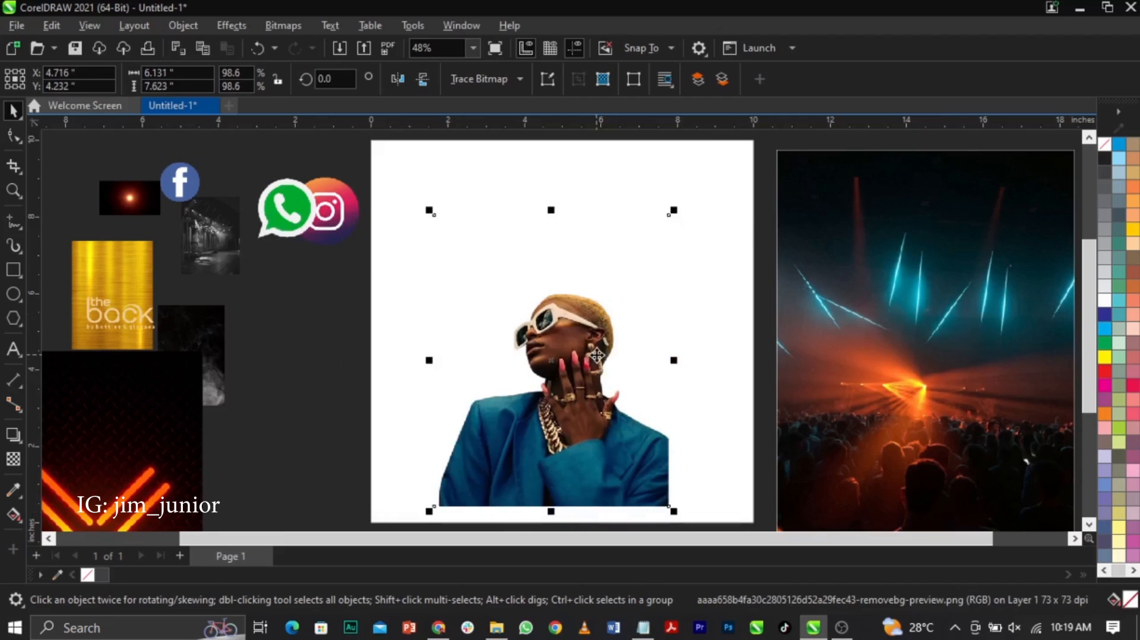
- PowerClip the blue-suit cutout inside the 10 x 10 inch page rectangle
right_click(602, 355)
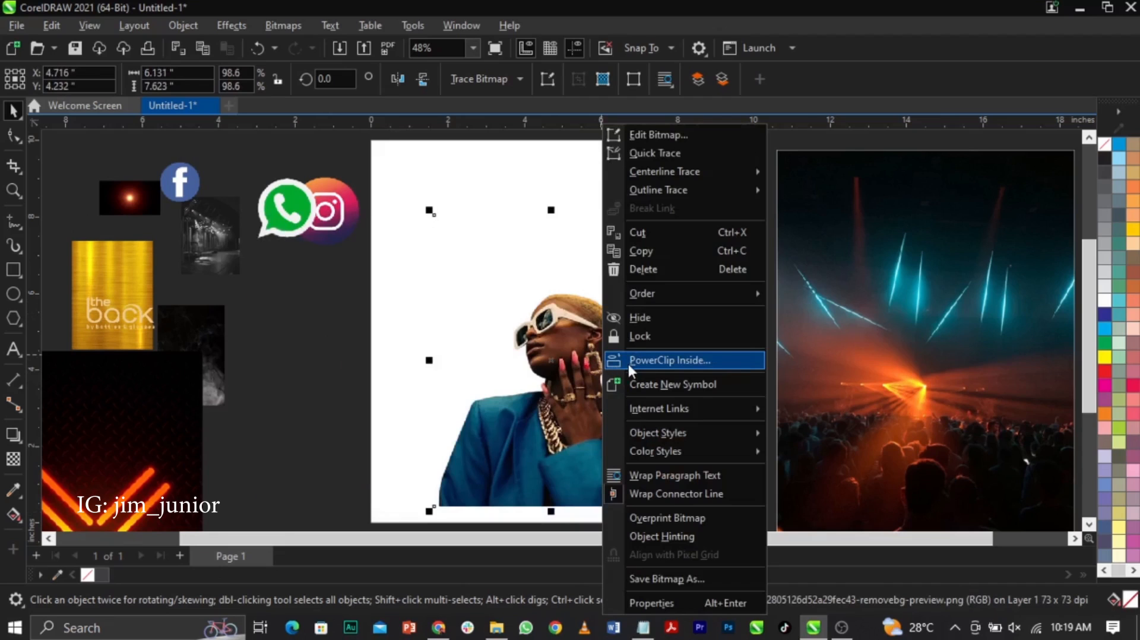
left_click(629, 361)
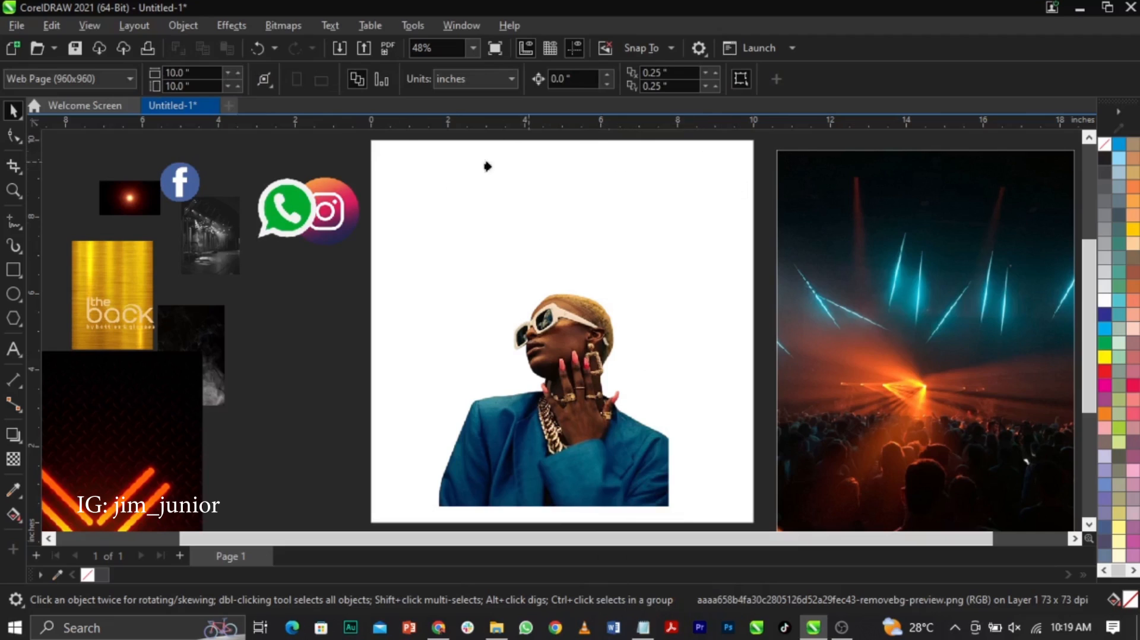
left_click(725, 156)
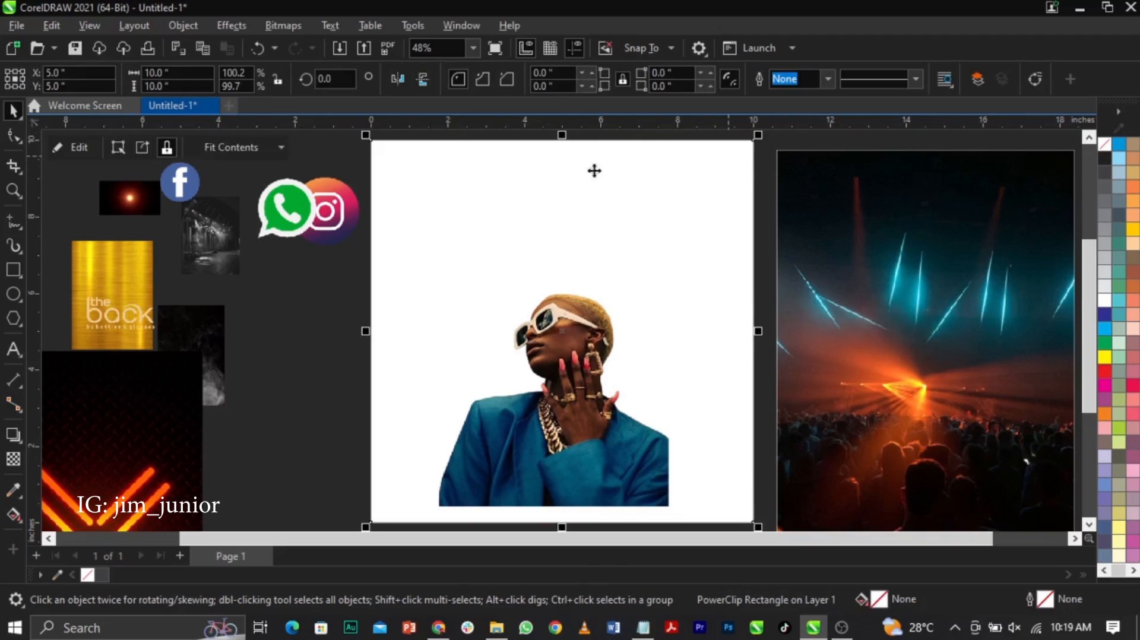
- Move the concert crowd image farther right of the page, and undo a trial move of the PowerClip rectangle
scroll(517, 244, "down", 1)
left_click_drag(828, 355, 957, 355)
left_click_drag(525, 386, 588, 382)
key("ctrl+z")
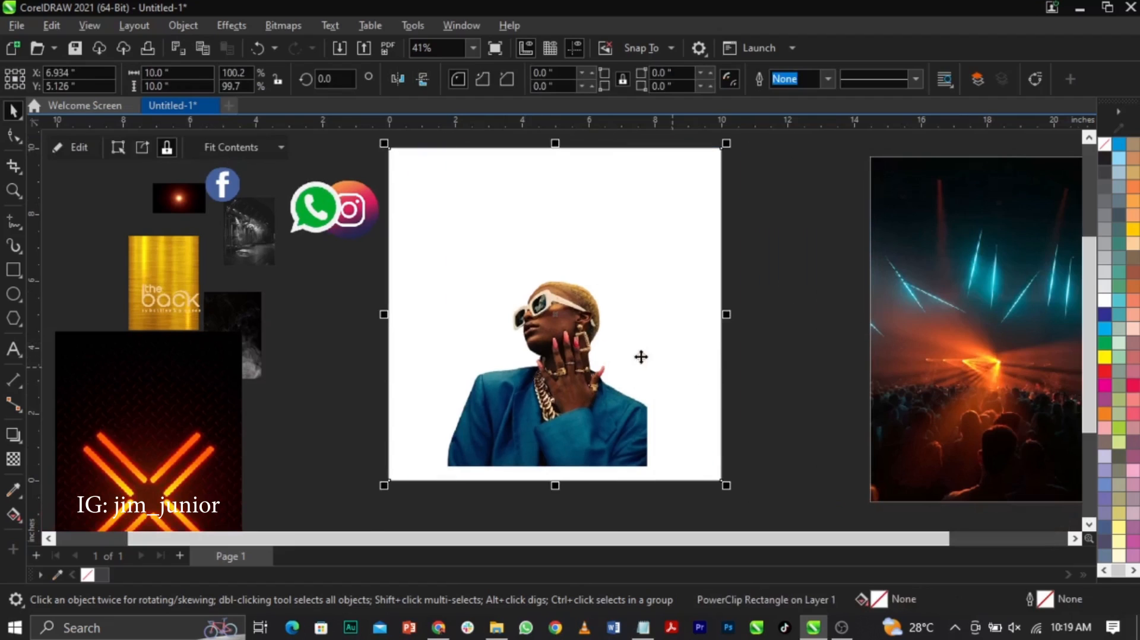
- Edit the PowerClip, scale the blue-suit cutout to 116.5% with its lower edge extending past the frame, and finish editing
right_click(535, 294)
left_click(619, 122)
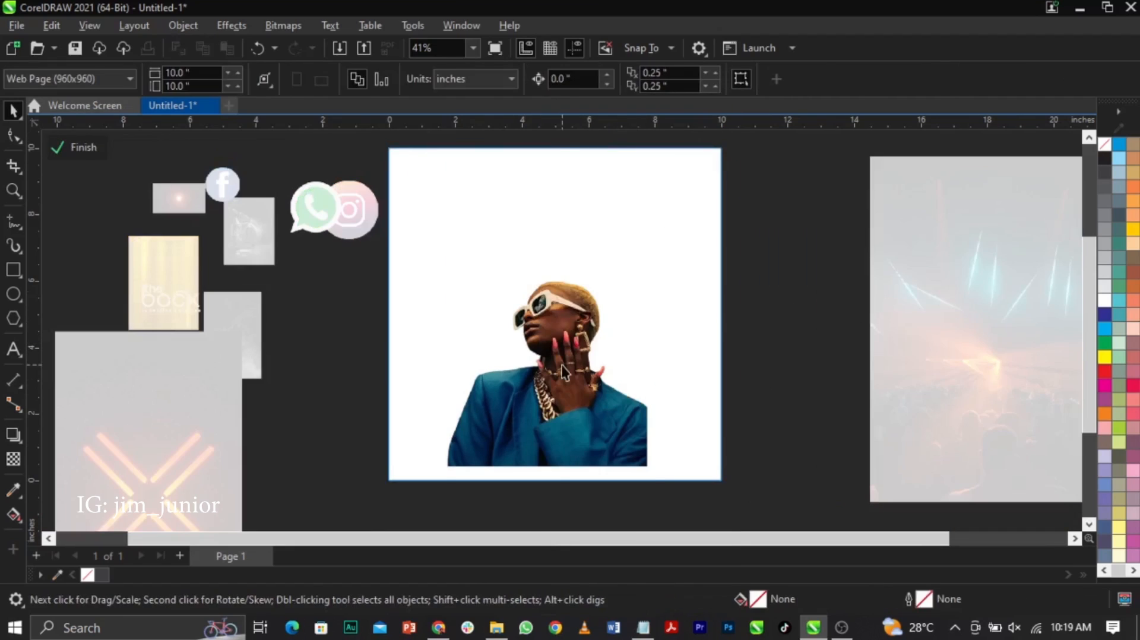
left_click(561, 364)
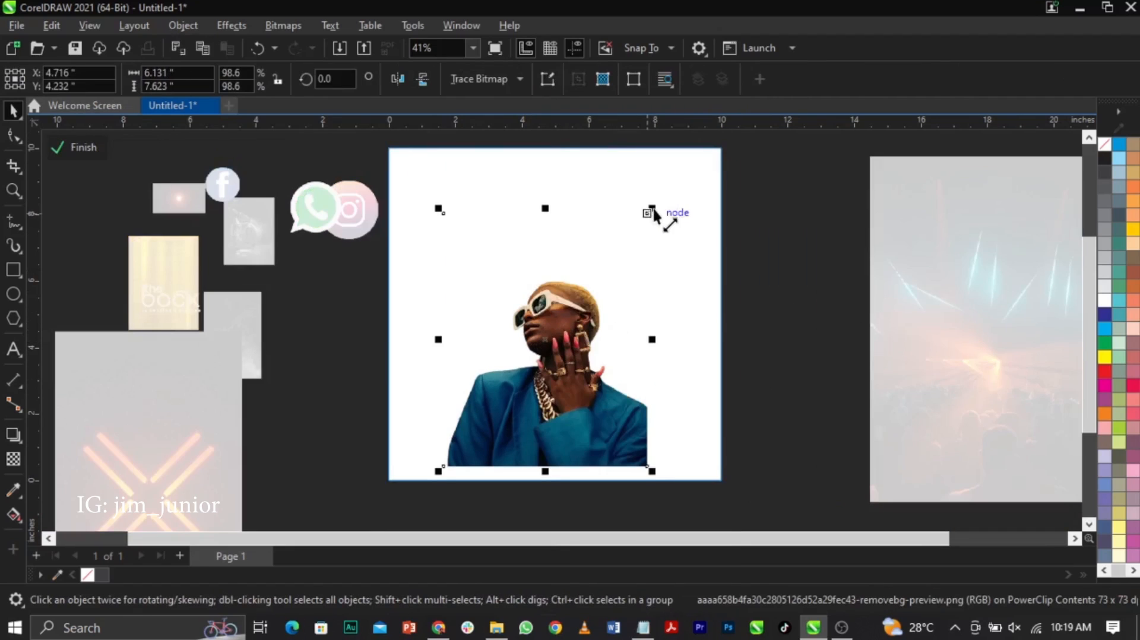
left_click_drag(652, 208, 727, 169)
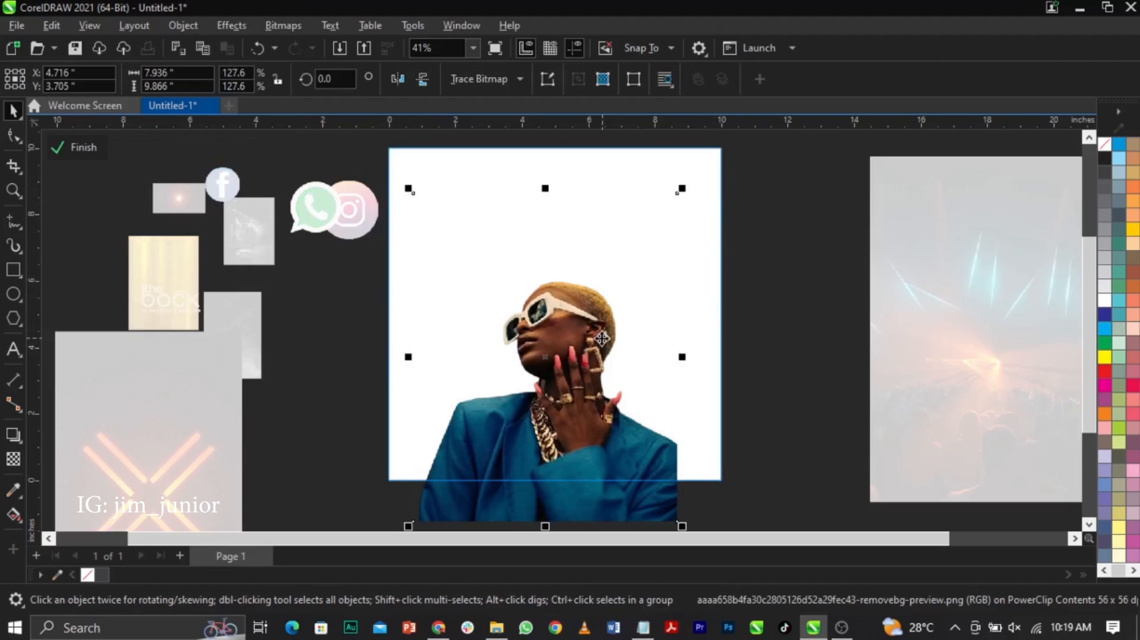
left_click_drag(692, 201, 681, 206)
left_click_drag(637, 271, 615, 279)
left_click(798, 324)
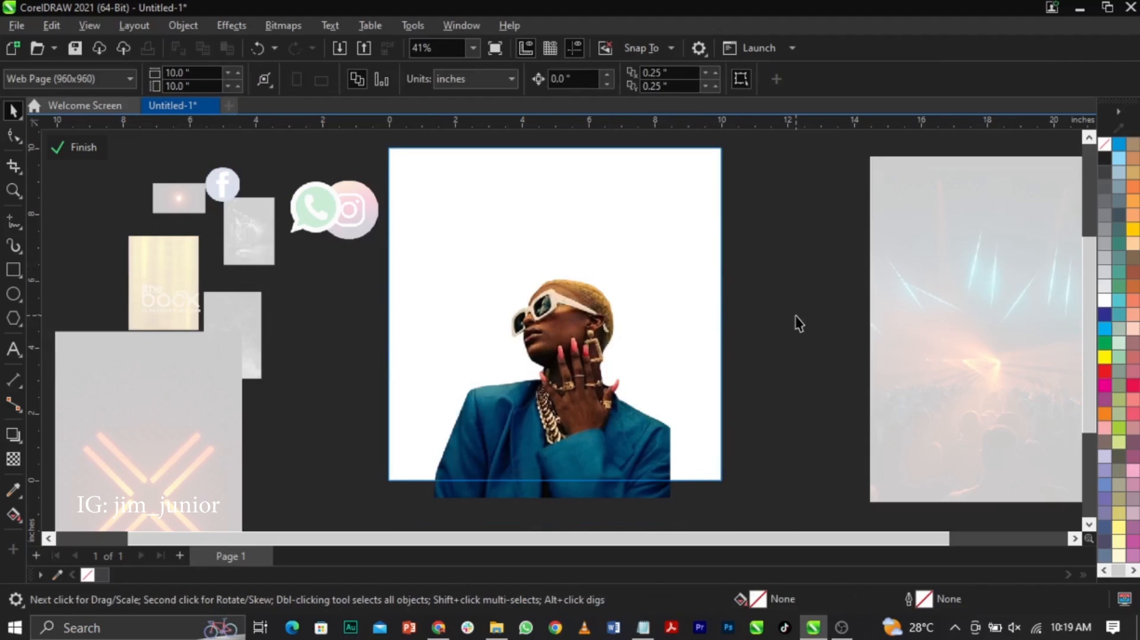
left_click(83, 148)
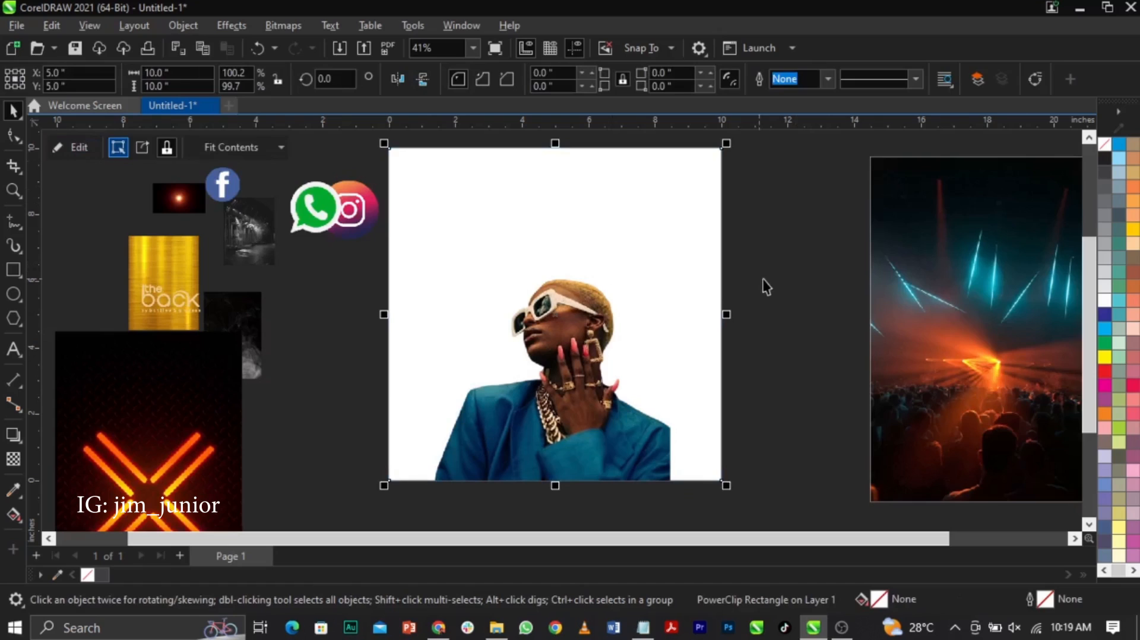
- Bring the concert crowd image next to the page and PowerClip it inside the page rectangle
left_click(792, 289)
left_click_drag(1006, 317, 865, 308)
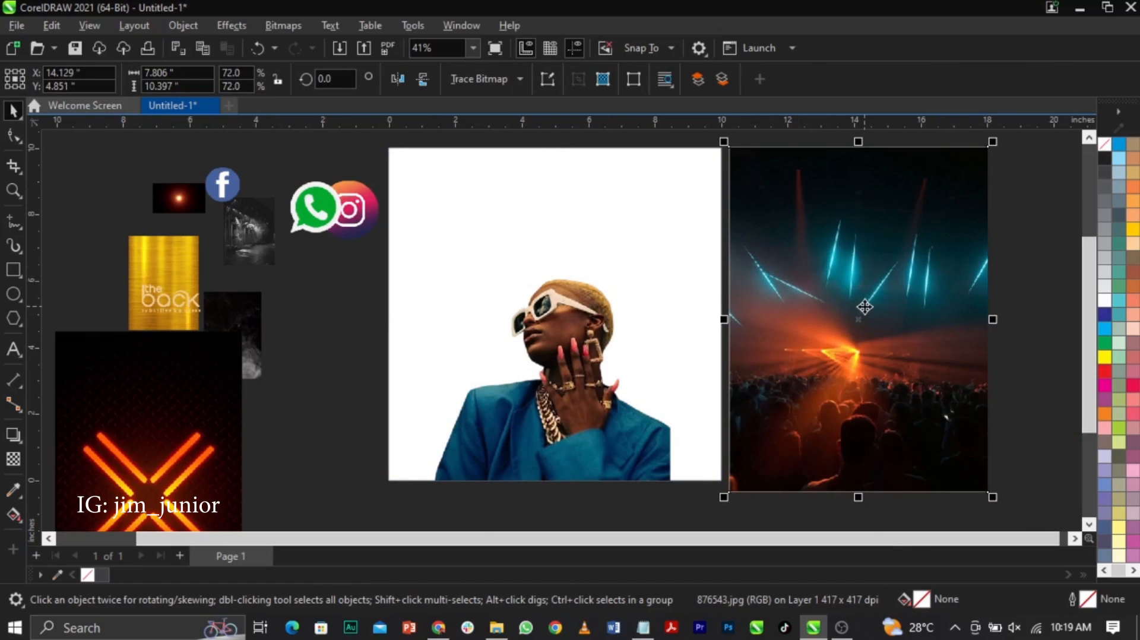
right_click(865, 307)
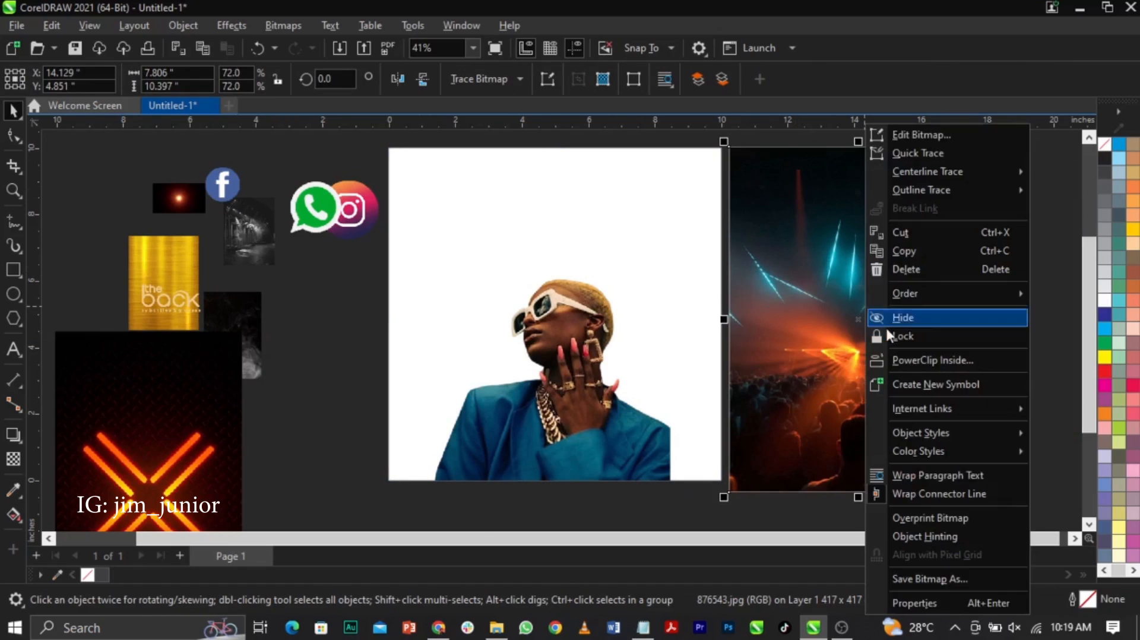
left_click(900, 362)
left_click(630, 209)
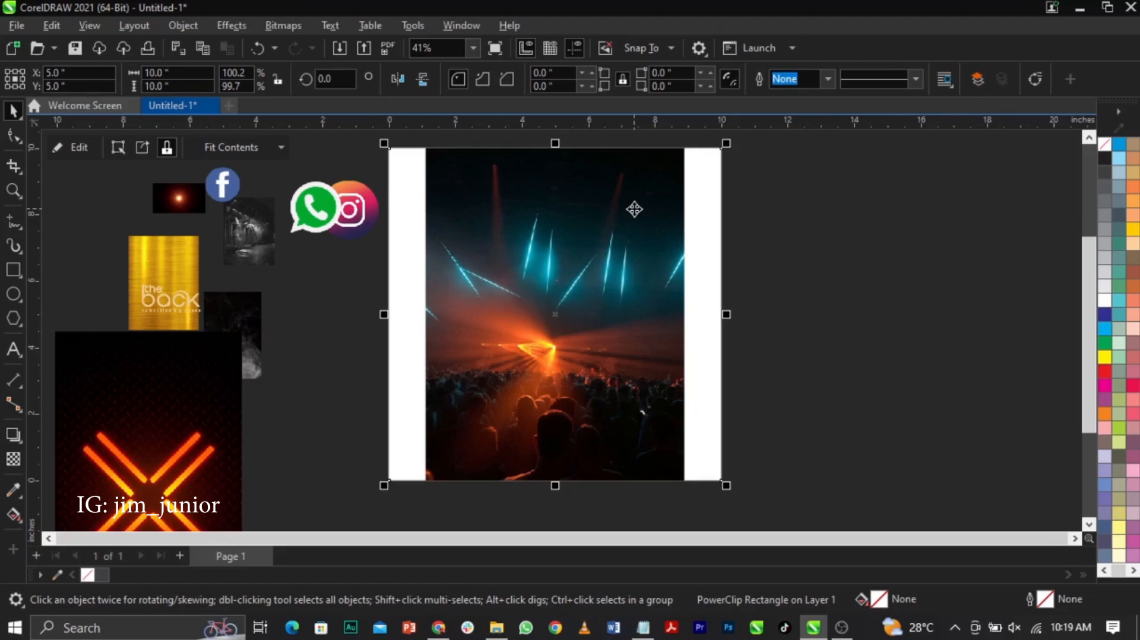
- Open the PowerClip contents for editing and send the concert crowd image behind the blue-suit cutout
right_click(651, 262)
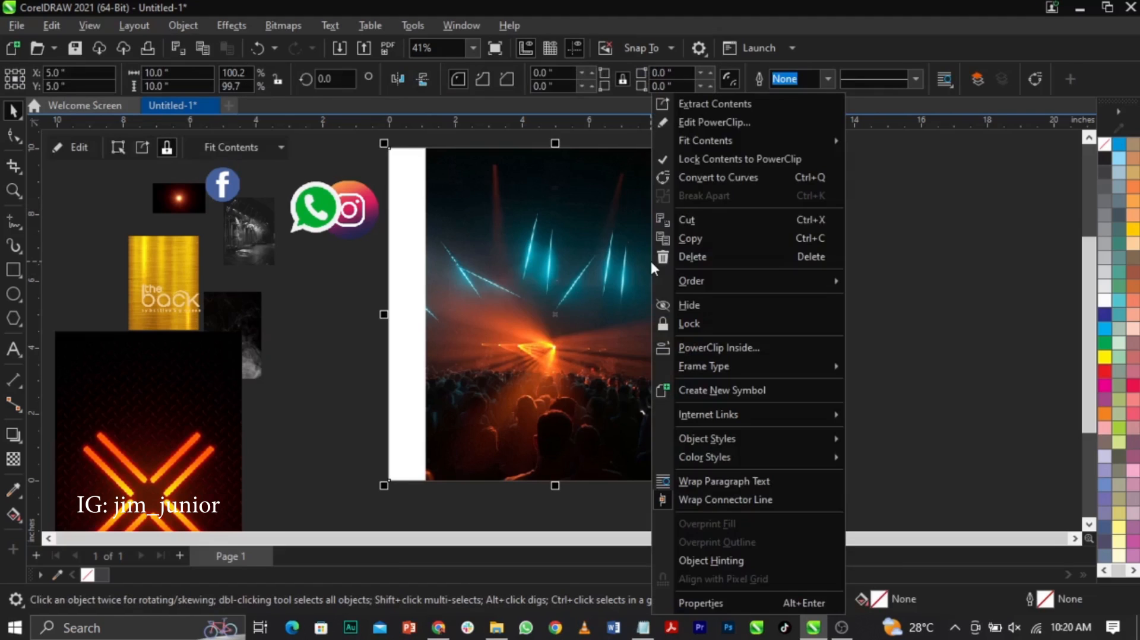
left_click(724, 123)
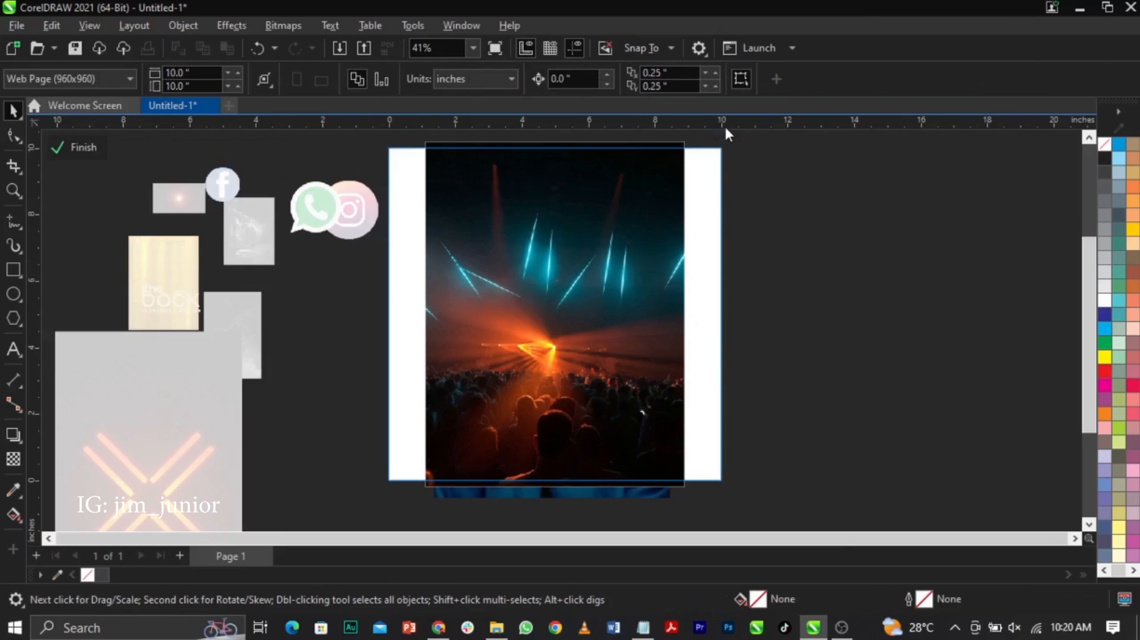
left_click(631, 241)
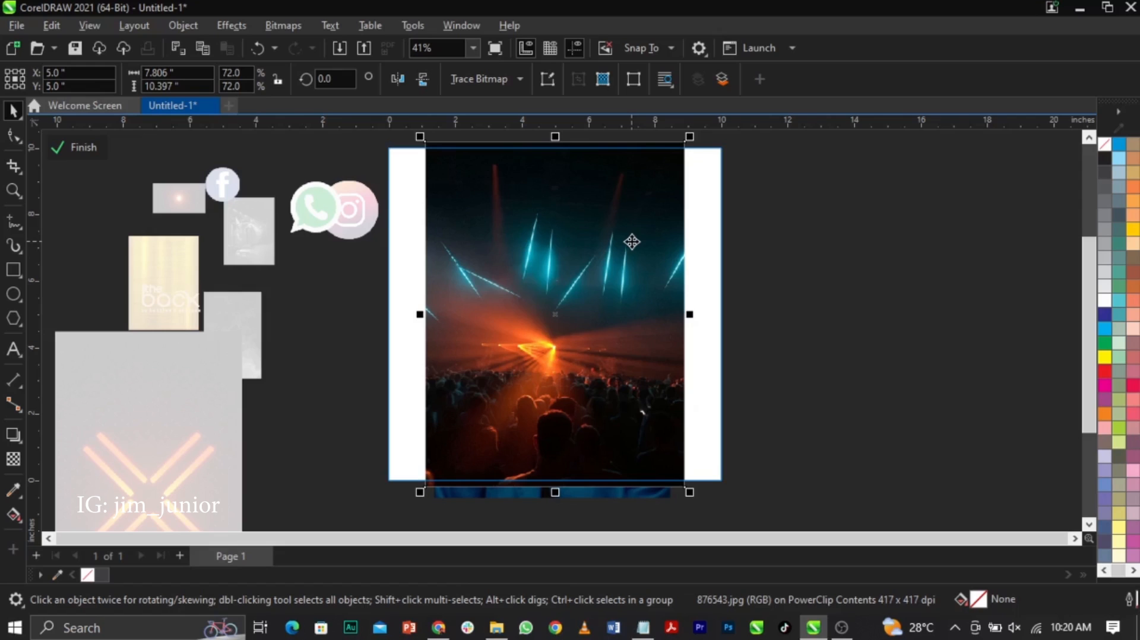
key("shift+Page_Down")
scroll(635, 250, "down", 1)
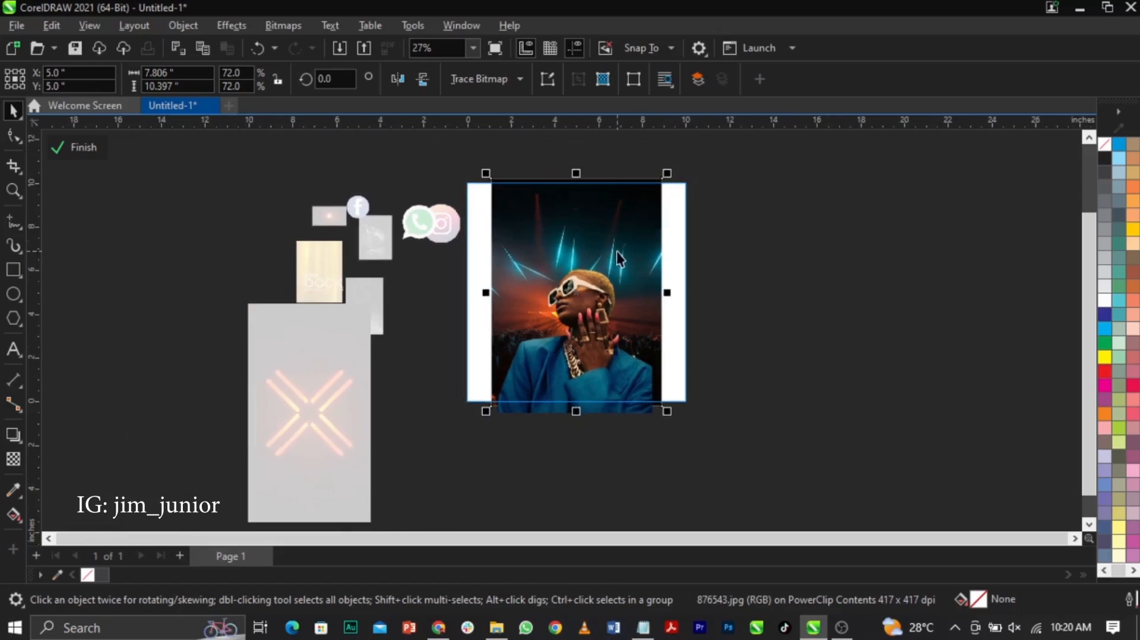
scroll(671, 172, "up", 1)
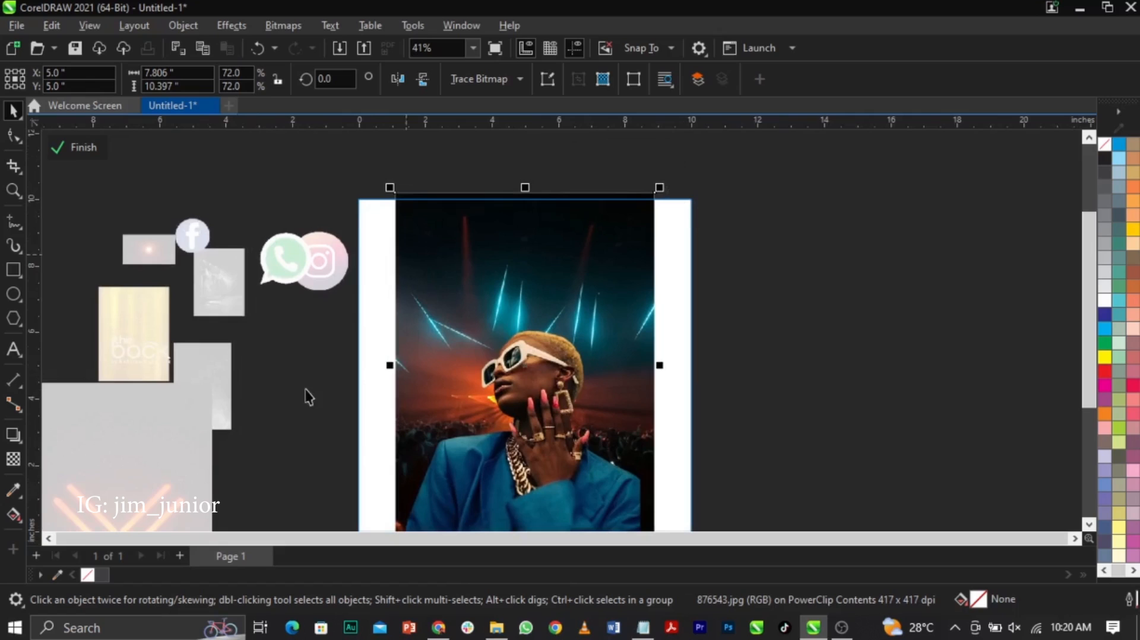
- Scale the concert crowd image proportionally from its center to 100.7% so it covers the full width of the frame
scroll(426, 315, "down", 1)
left_click_drag(604, 216, 655, 165)
left_click(672, 166)
left_click(634, 178)
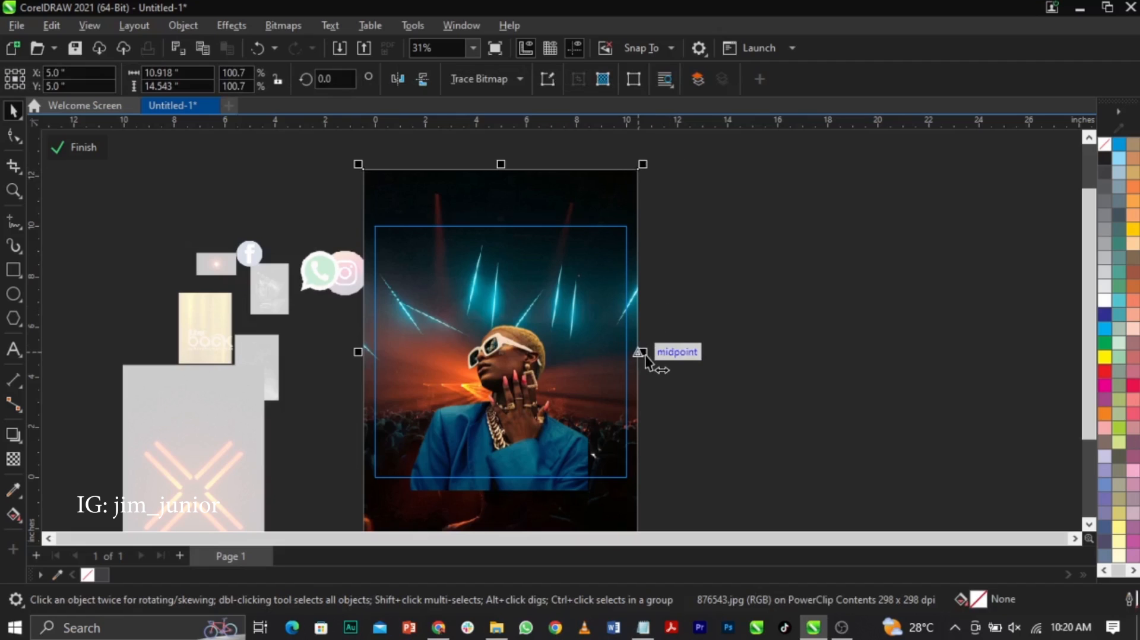
- Try to stretch the concert crowd image wider on both sides, and undo both stretches
left_click_drag(645, 356, 848, 359)
left_click_drag(363, 356, 249, 370)
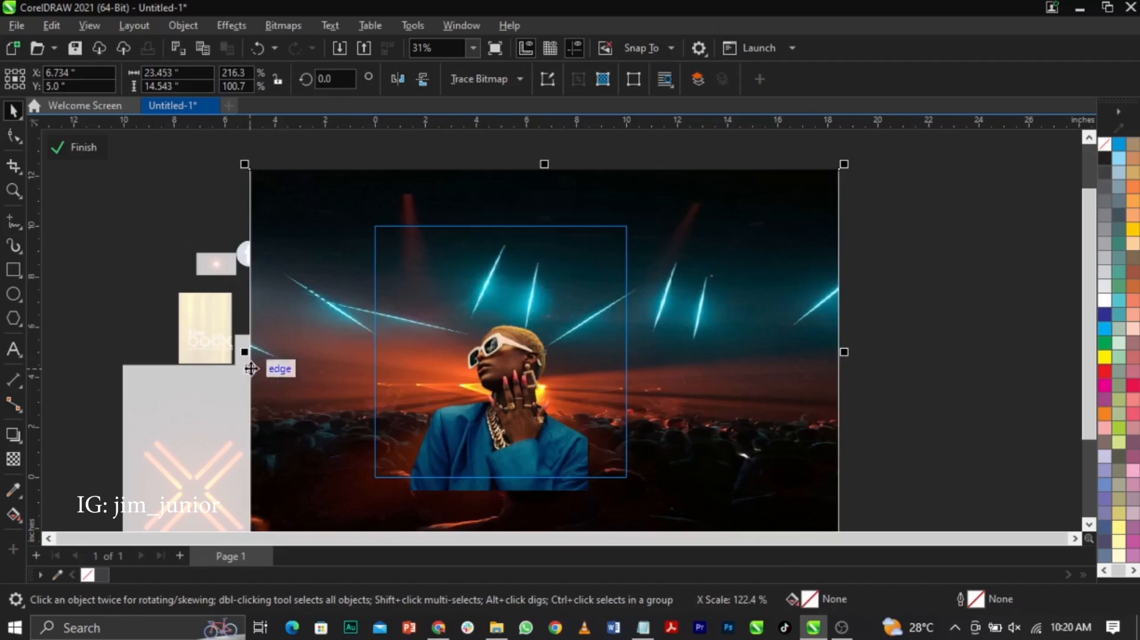
key("ctrl+z")
key("ctrl+z")
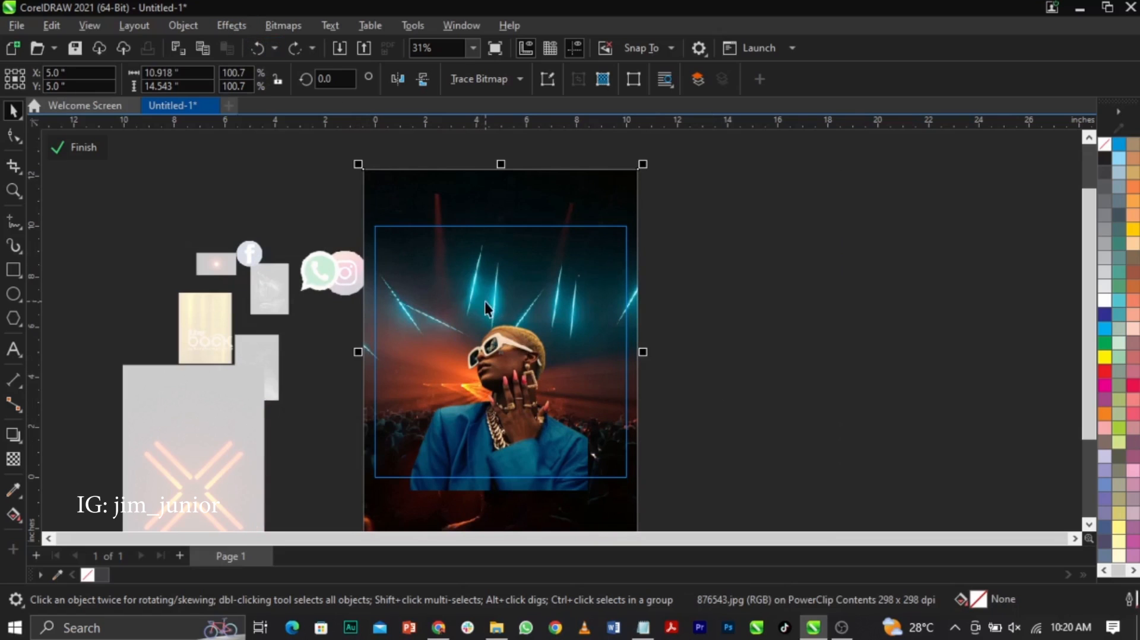
- Apply a Gaussian Blur with a radius of 29.4 pixels to the concert crowd image
left_click(232, 26)
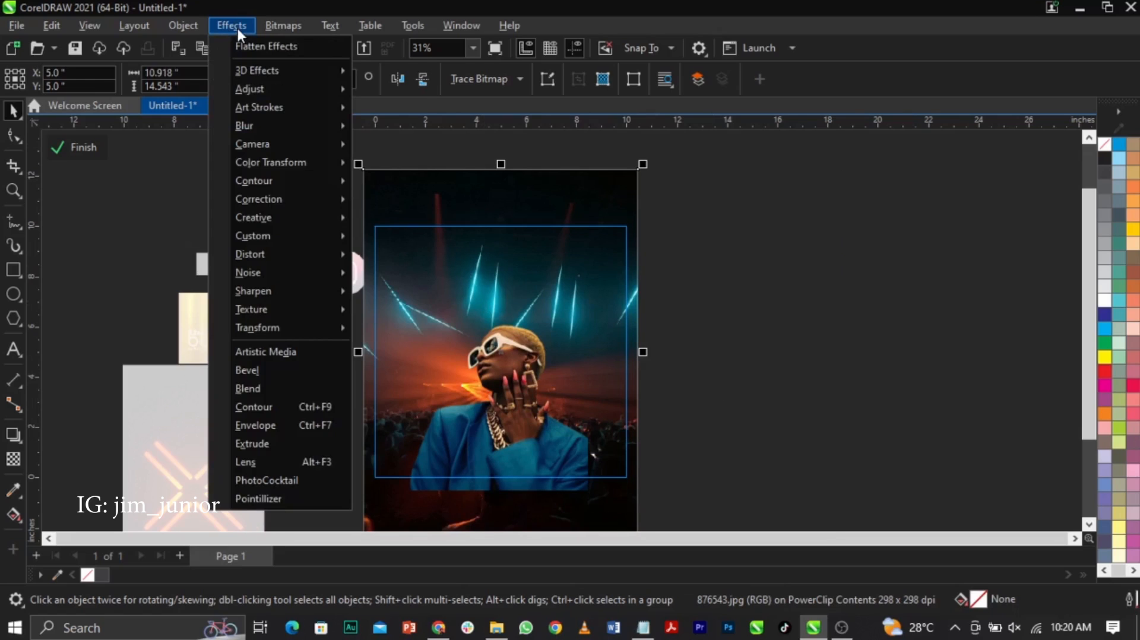
mouse_move(272, 24)
mouse_move(281, 126)
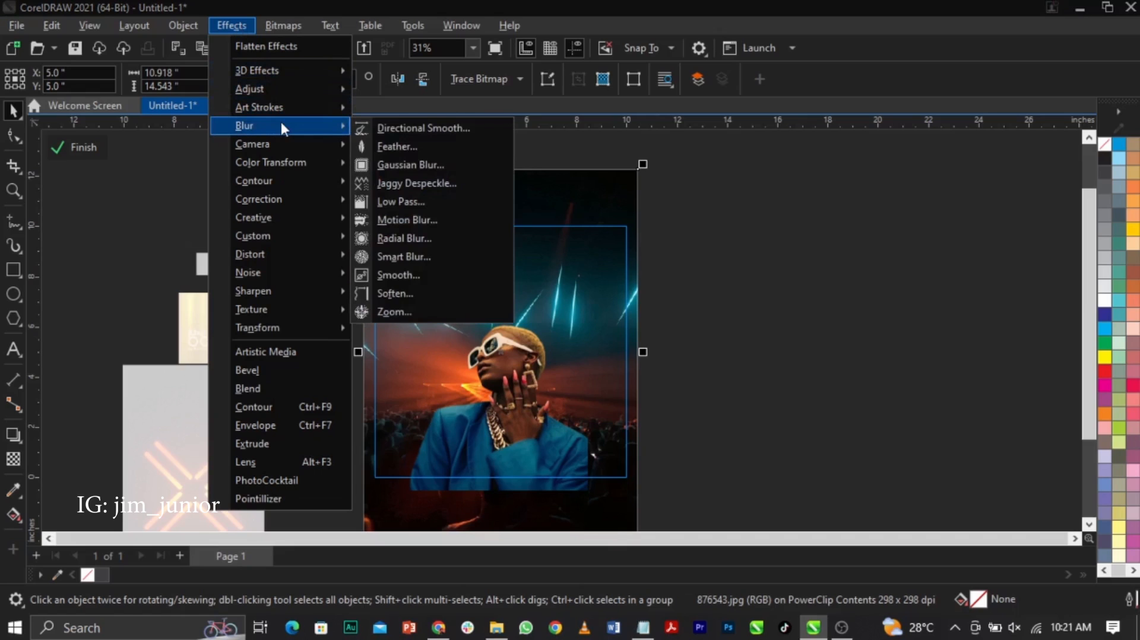
left_click(397, 163)
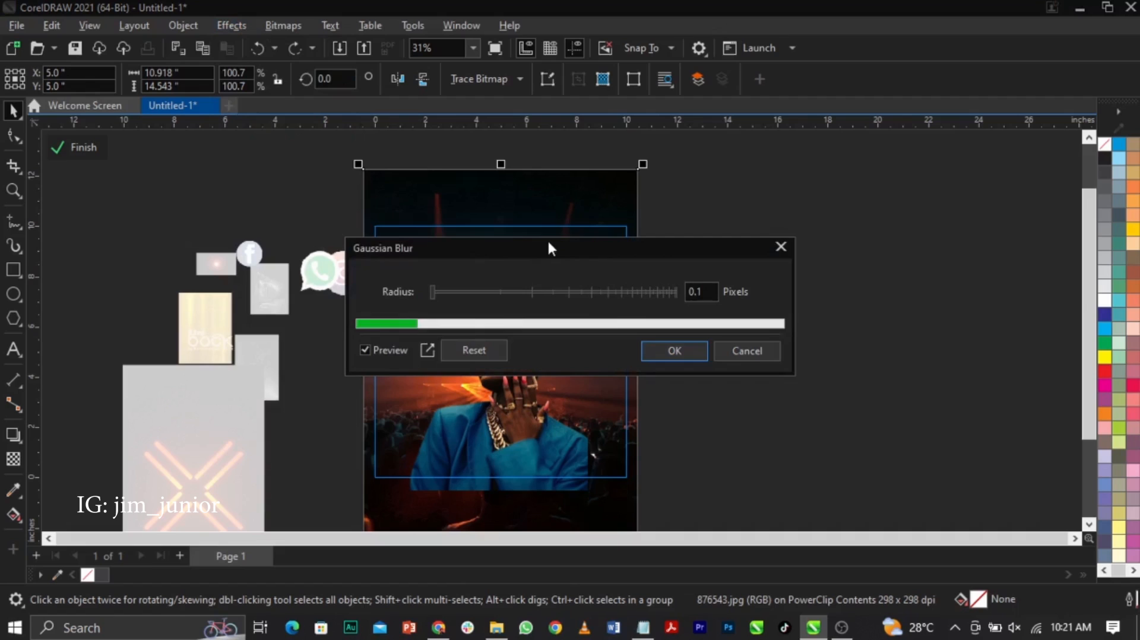
left_click_drag(780, 241, 836, 201)
left_click(794, 238)
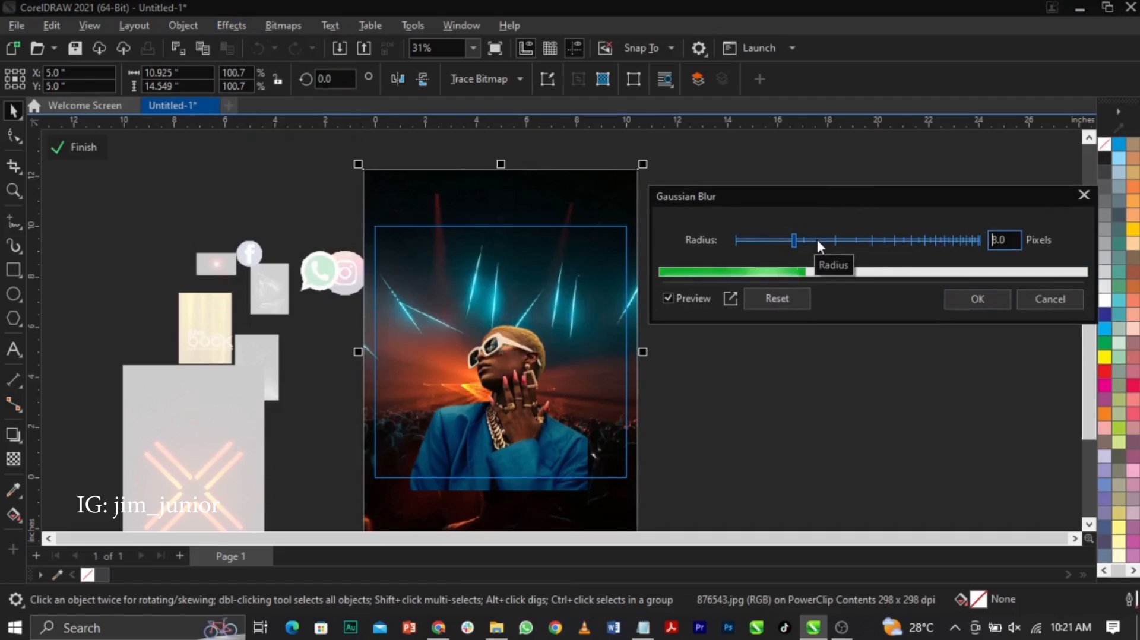
left_click(820, 240)
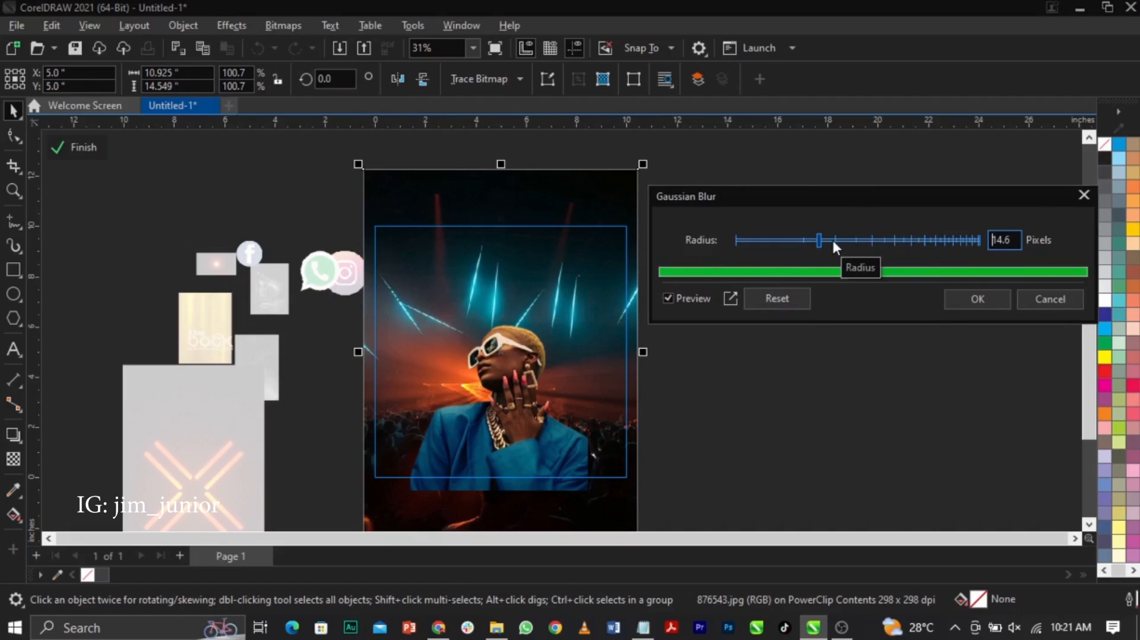
left_click(834, 245)
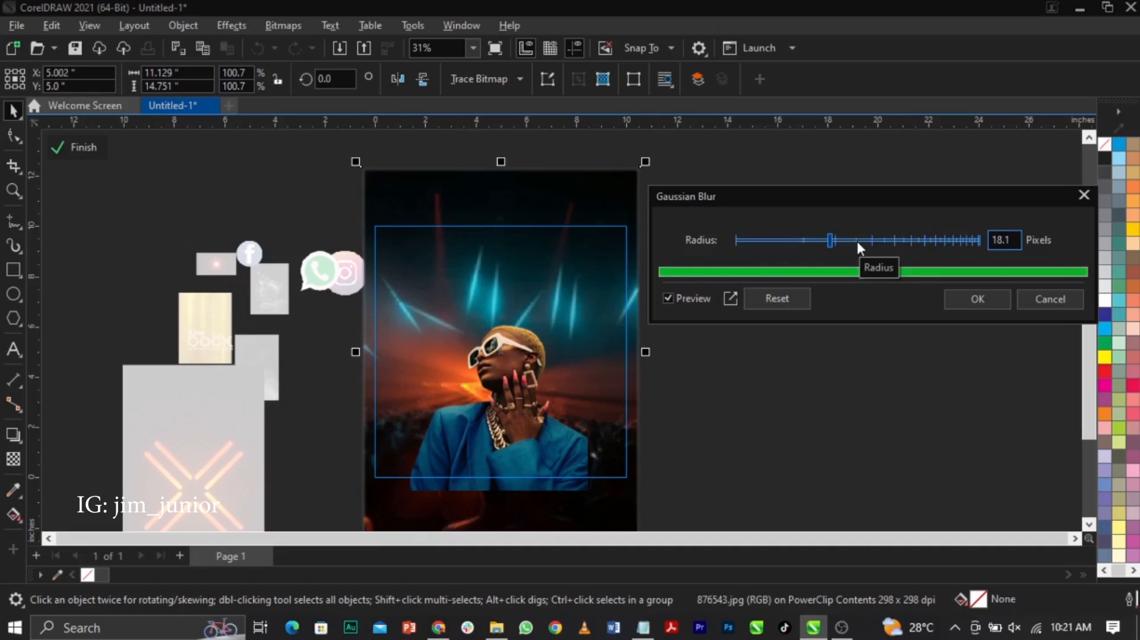
left_click(857, 238)
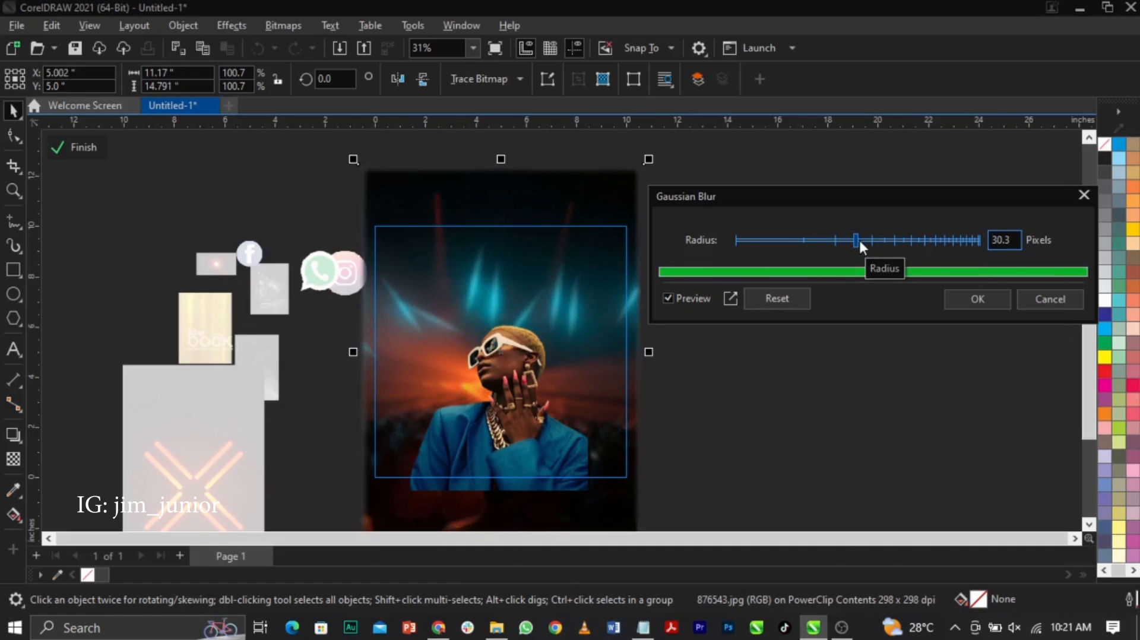
left_click(868, 238)
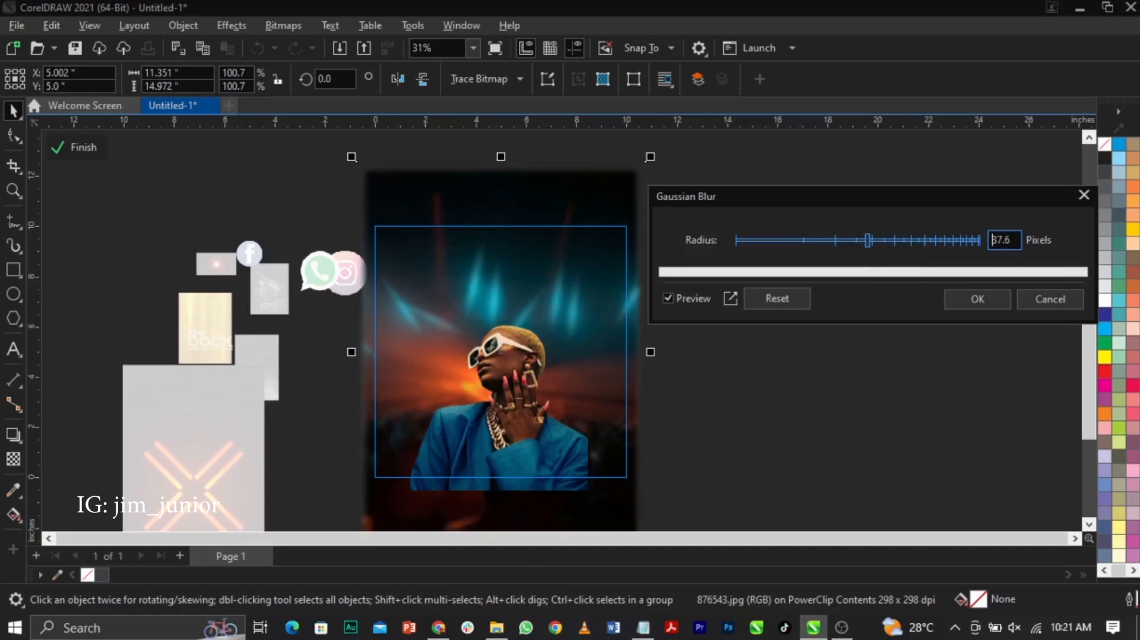
left_click(854, 235)
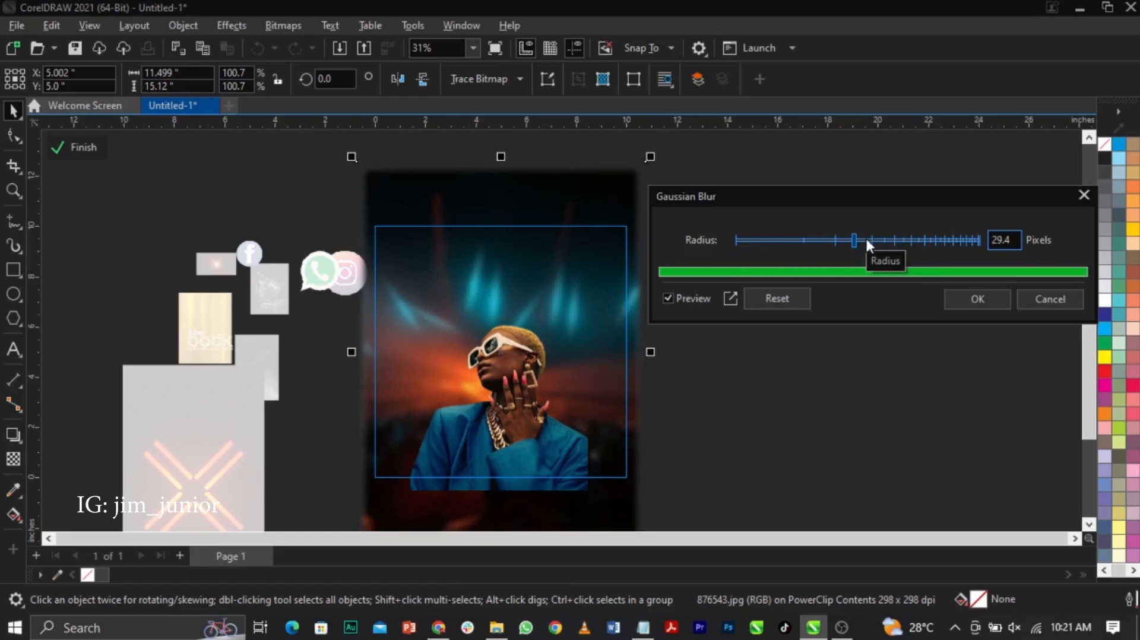
left_click(980, 301)
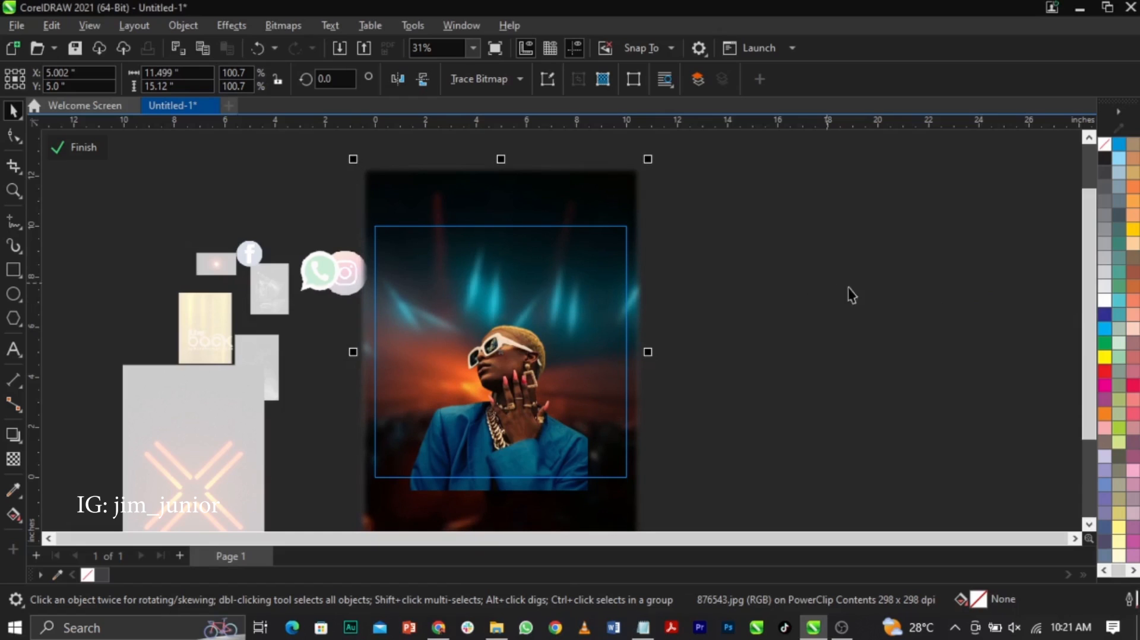
- Examine the blurred background and the blue-suit cutout up close and at full view within the frame
scroll(564, 492, "up", 2)
scroll(564, 491, "up", 1)
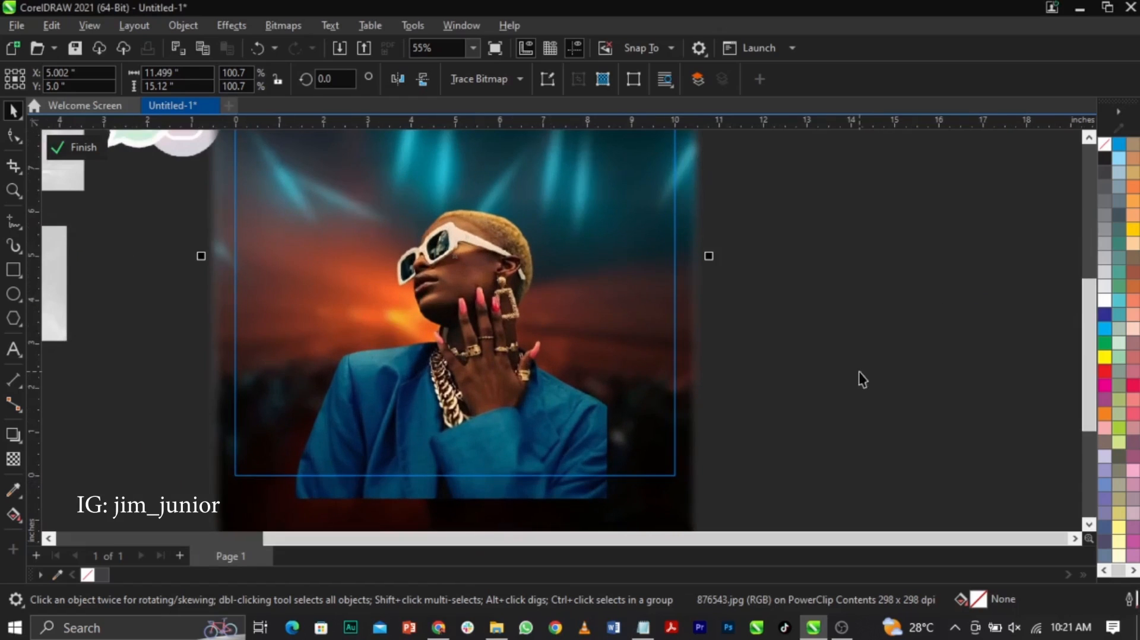
left_click(469, 300)
scroll(496, 354, "down", 3)
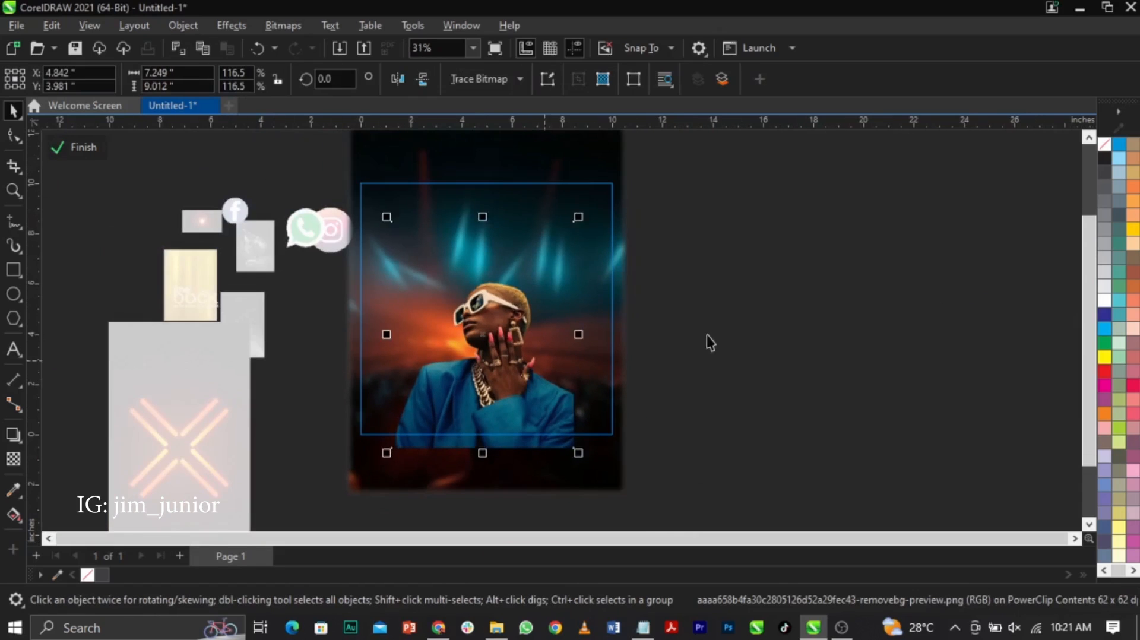
left_click(572, 195)
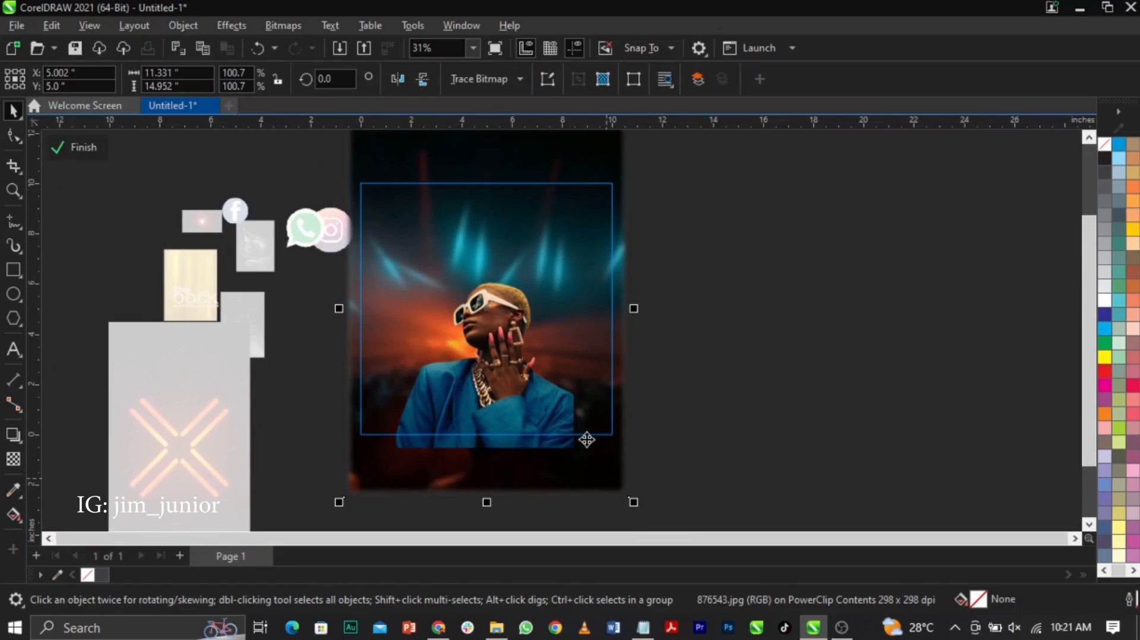
scroll(453, 334, "up", 3)
scroll(421, 349, "down", 4)
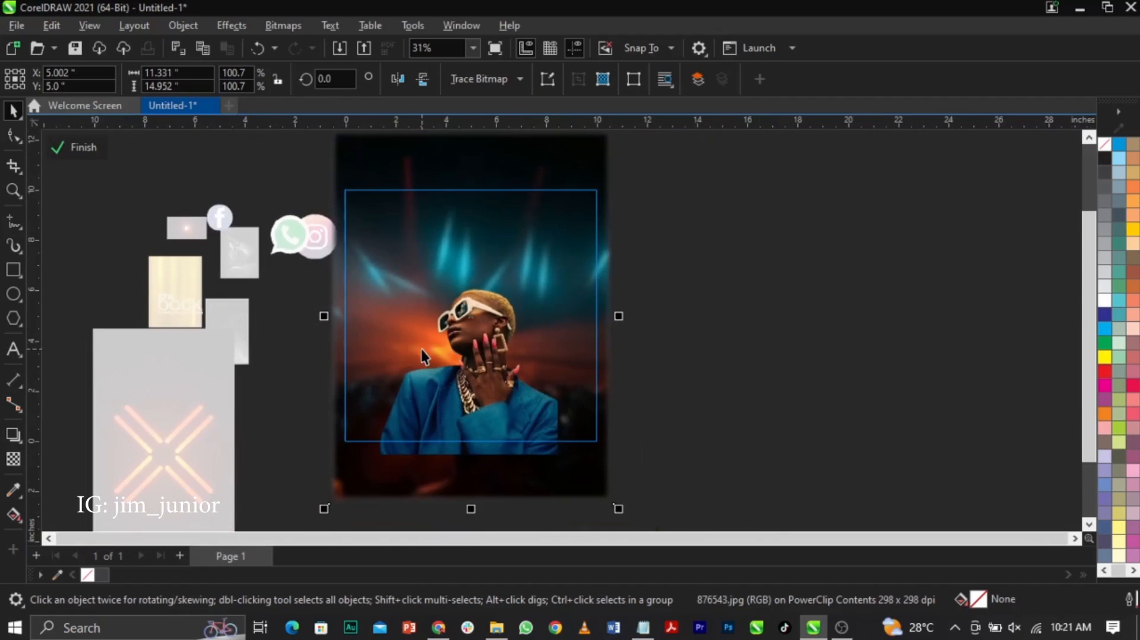
- Examine how the lower edge of the blue-suit cutout meets the bottom of the frame
left_click(725, 389)
left_click(363, 341)
left_click(759, 262)
left_click(518, 177)
left_click(477, 437)
scroll(477, 437, "up", 4)
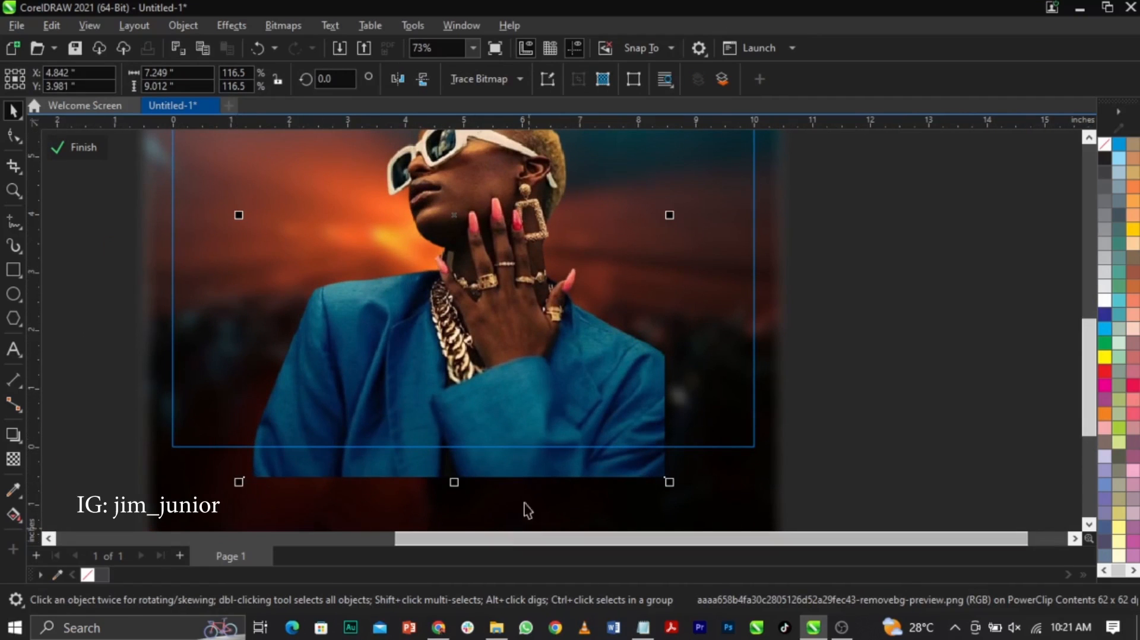
scroll(689, 505, "down", 3)
key("Escape")
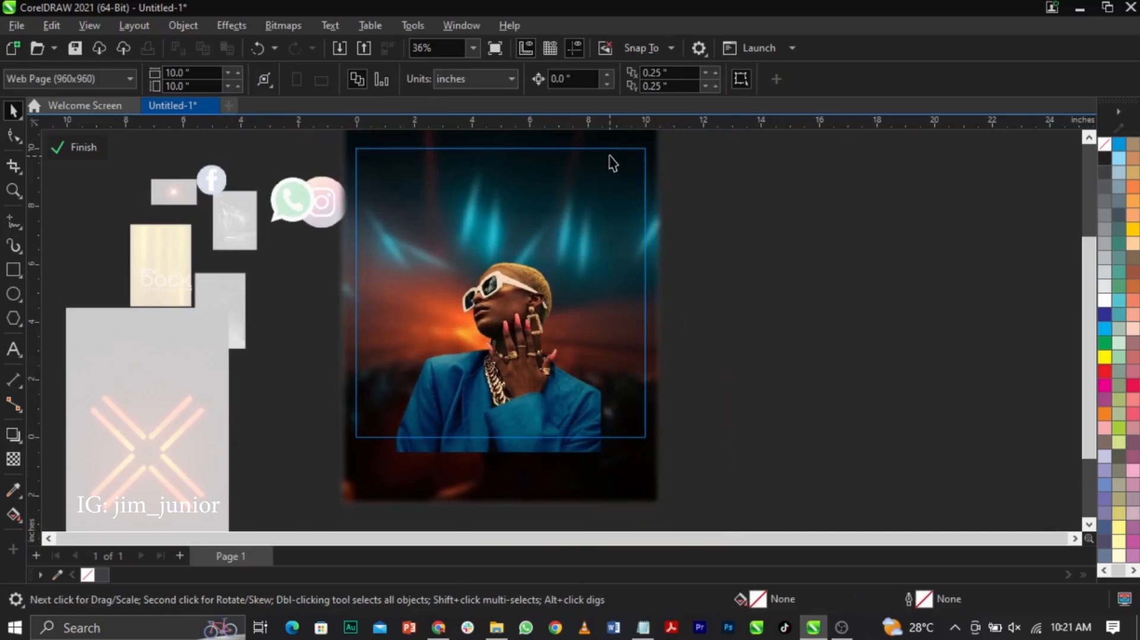
- Mirror the blurred concert background vertically so its orange glow sits above the cutout's head
scroll(687, 321, "down", 1)
left_click(599, 205)
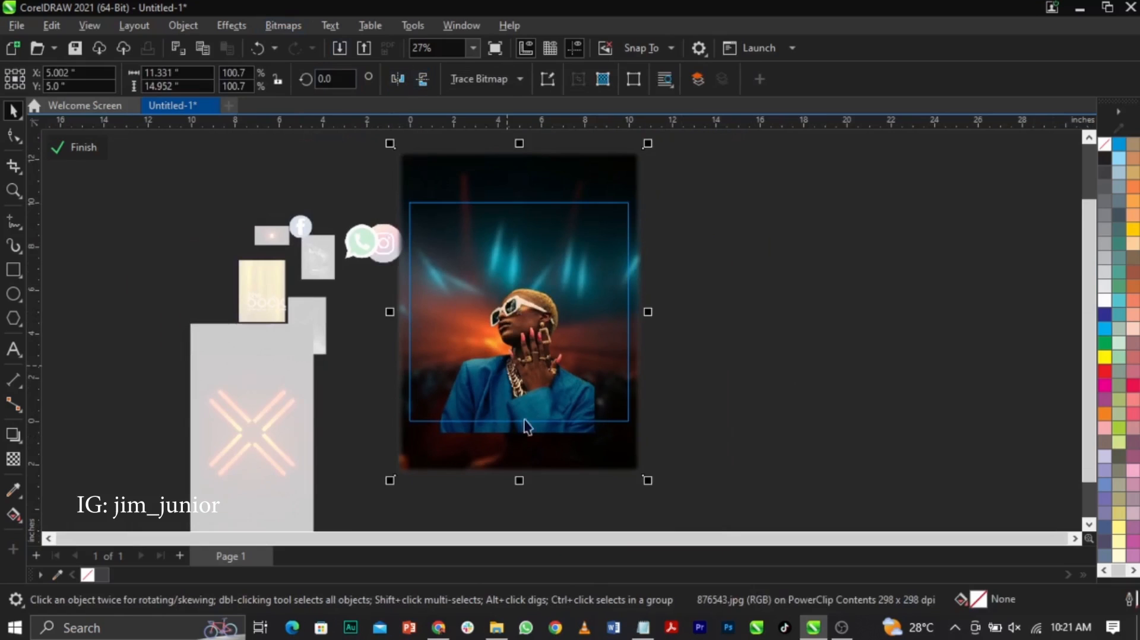
left_click(423, 77)
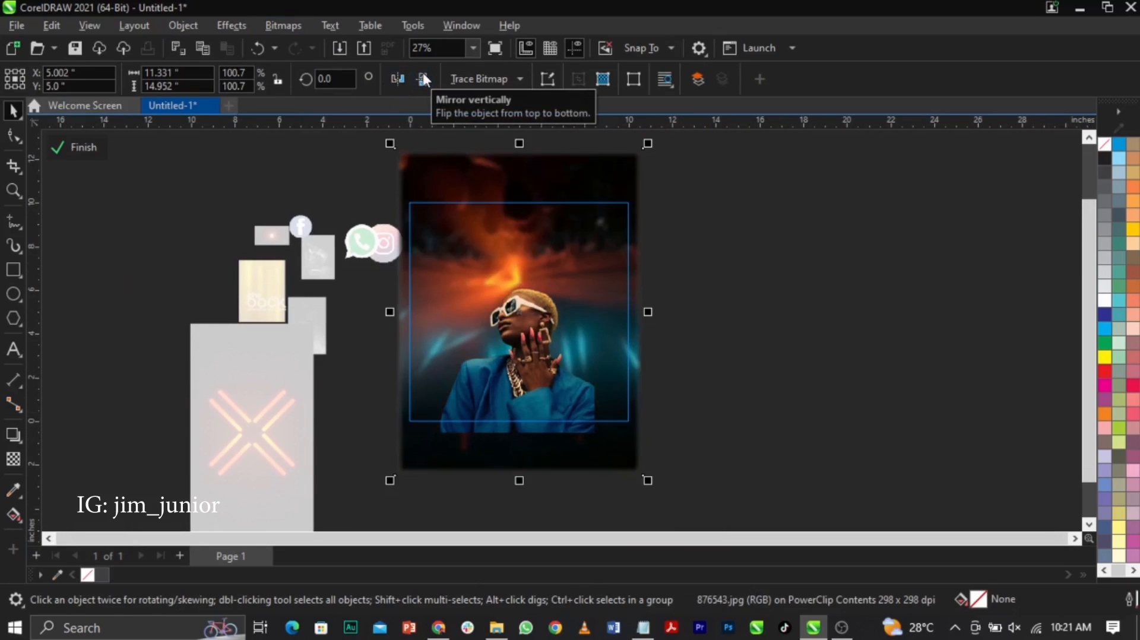
left_click(700, 272)
scroll(587, 375, "up", 2)
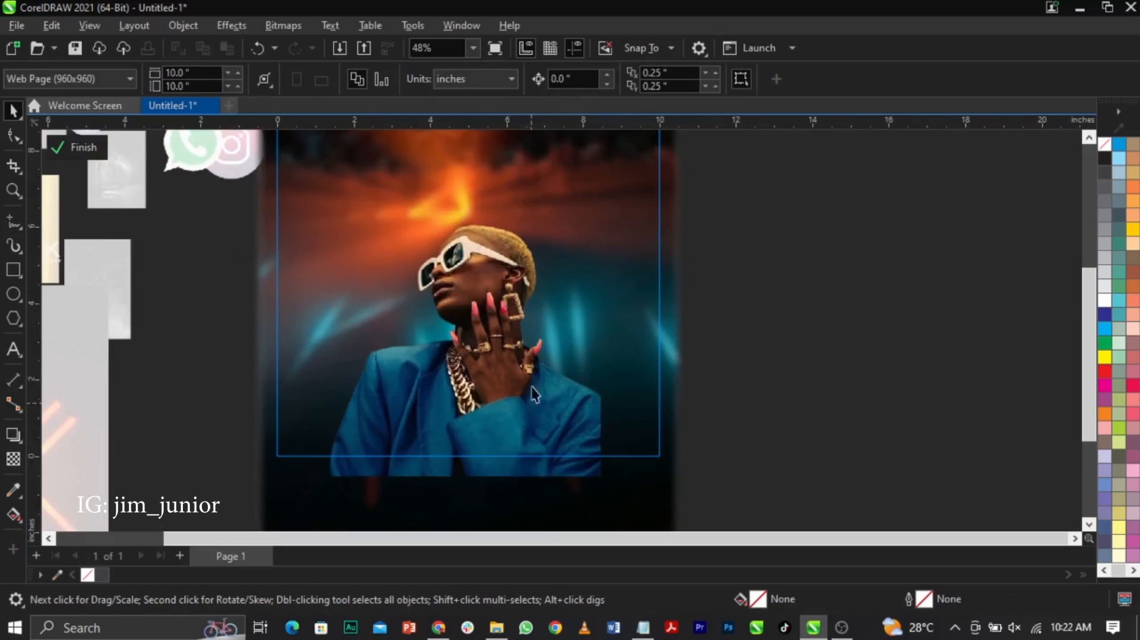
- Move the concert background straight down to Y 3.814 inches and scale it proportionally from its center to 110%
scroll(528, 353, "down", 2)
left_click(588, 202)
left_click_drag(588, 202, 588, 224)
scroll(588, 225, "up", 2)
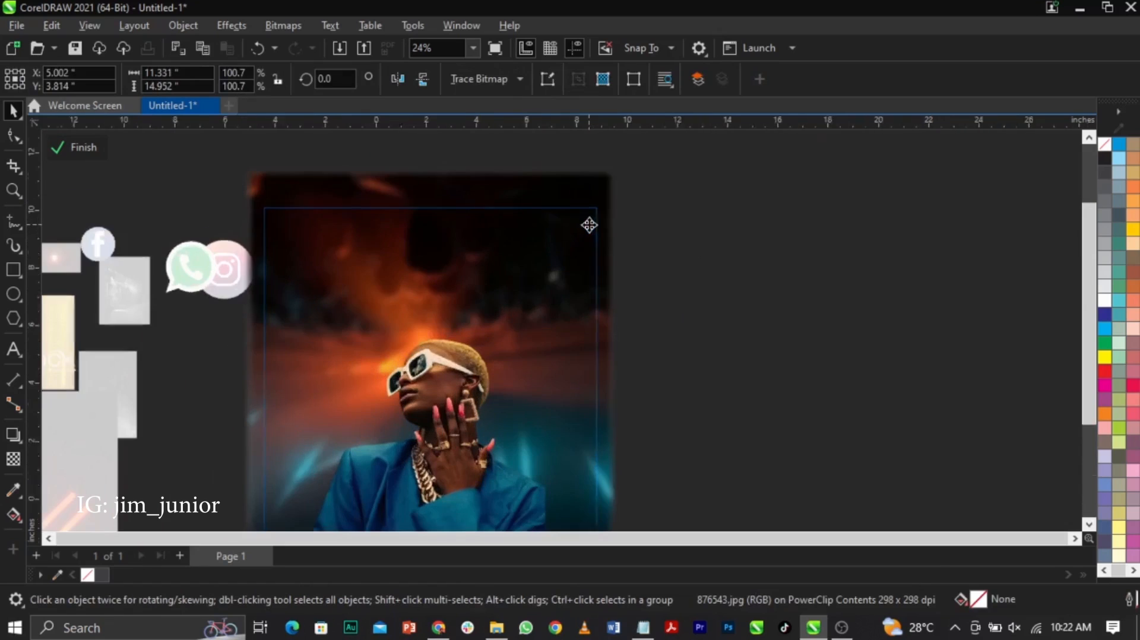
left_click_drag(624, 165, 642, 183)
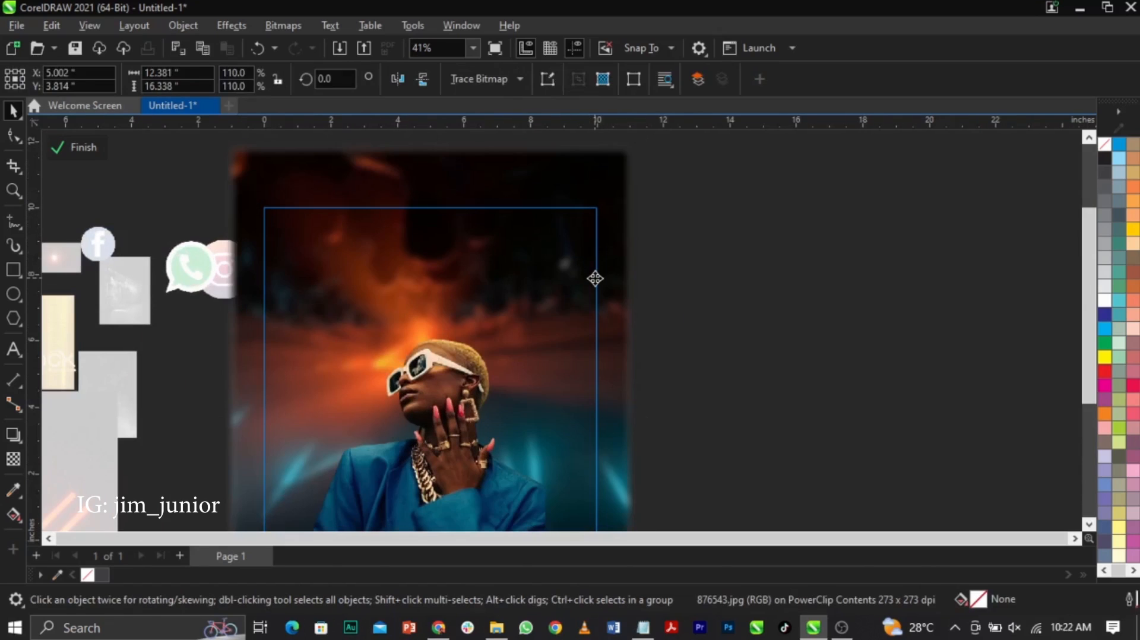
left_click(695, 318)
- Move the blue-suit cutout up so its center sits at about X 4.85, Y 4.36 inches, near the frame's bottom edge
left_click(435, 432)
mouse_move(467, 427)
left_mouse_down()
mouse_move(468, 408)
mouse_move(462, 424)
mouse_move(455, 413)
left_mouse_up()
left_click(680, 404)
scroll(680, 403, "down", 2)
scroll(463, 442, "up", 2)
left_click(500, 393)
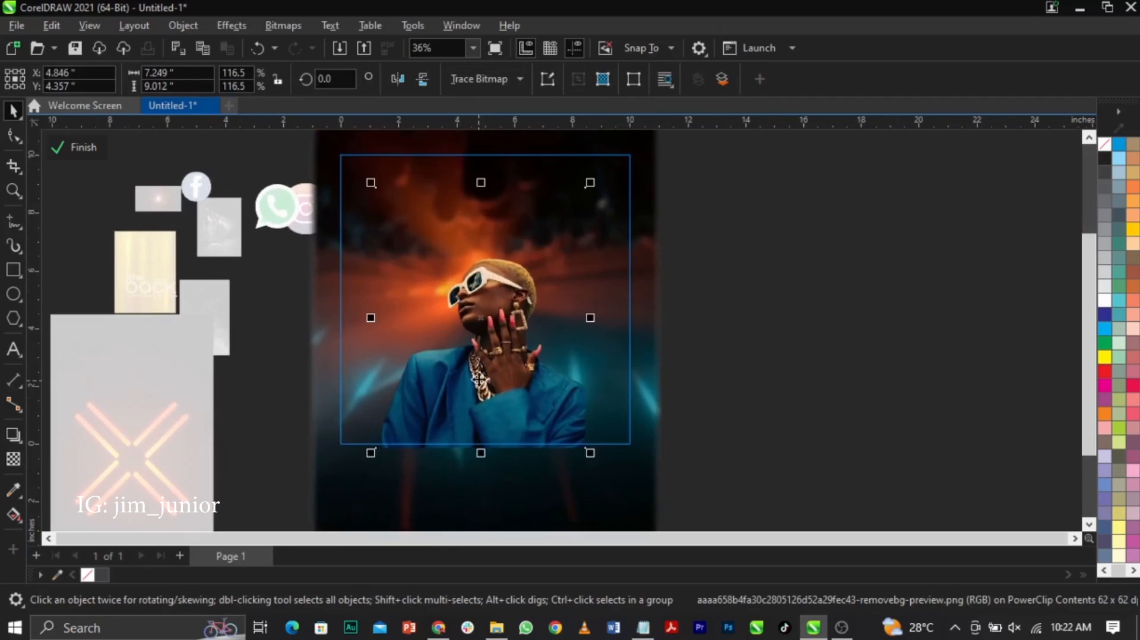
scroll(479, 379, "up", 2)
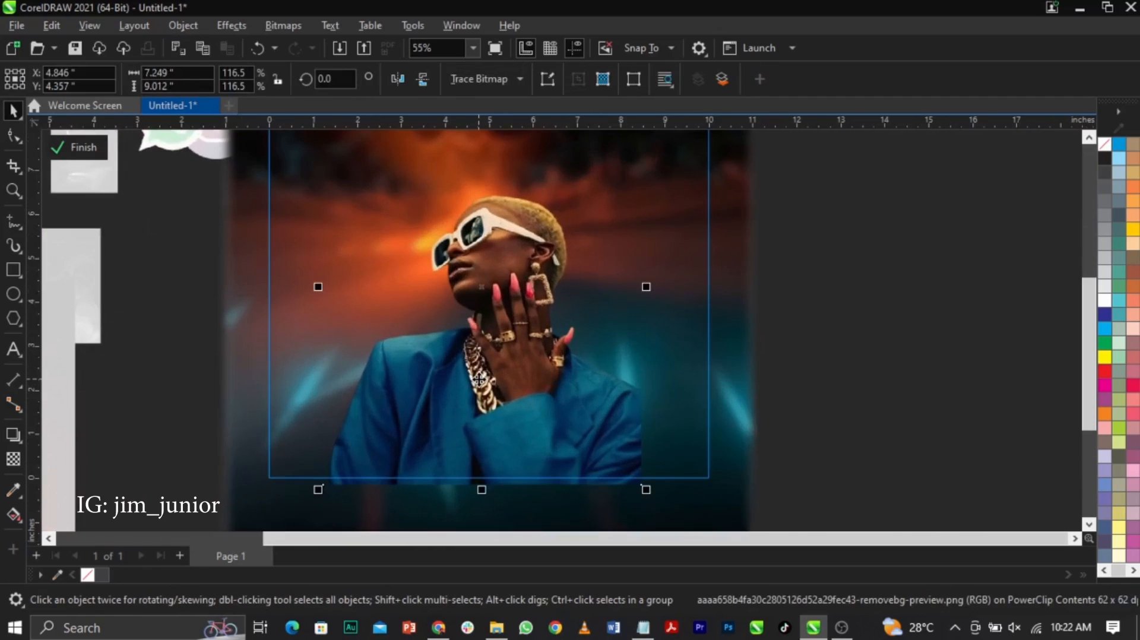
- Try to move the blue-suit cutout sideways, and undo the move
left_click(231, 26)
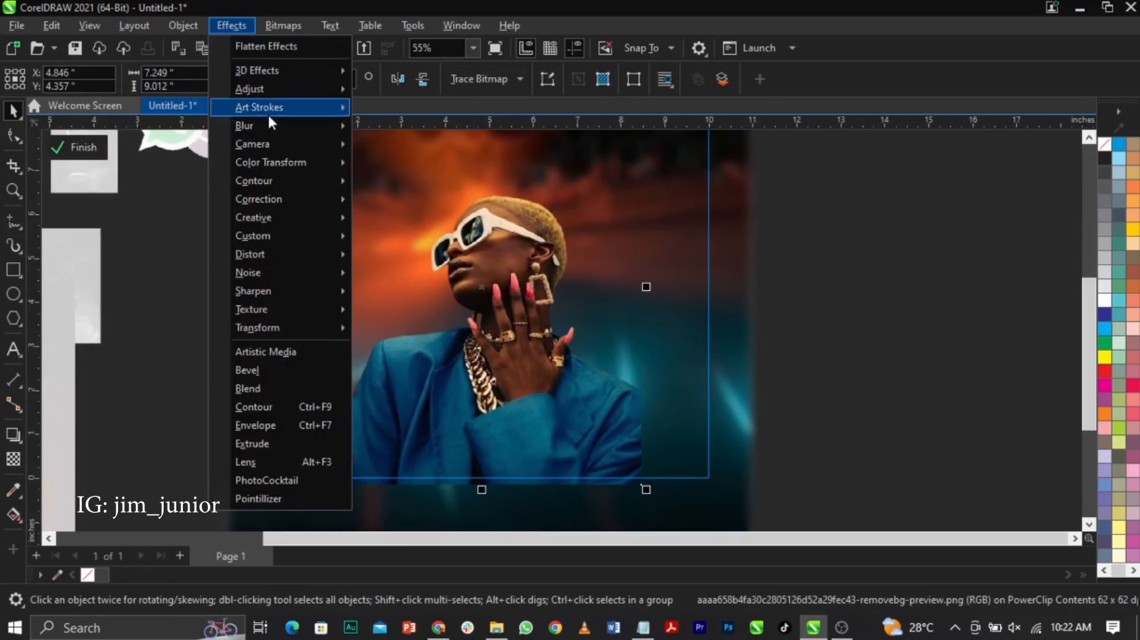
mouse_move(269, 88)
left_click(946, 317)
left_click(549, 382)
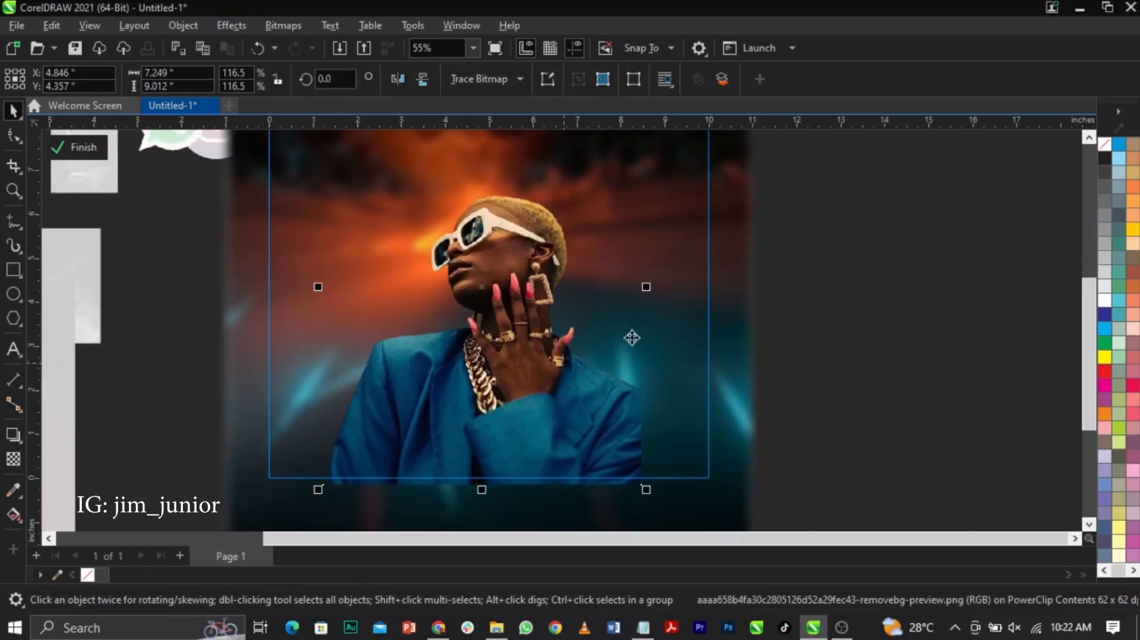
left_click_drag(576, 357, 630, 364)
key("ctrl+z")
- Apply a Color Balance to the blue-suit cutout with Cyan–Red 12, Magenta–Green -9 and Yellow–Blue -18
left_click(221, 28)
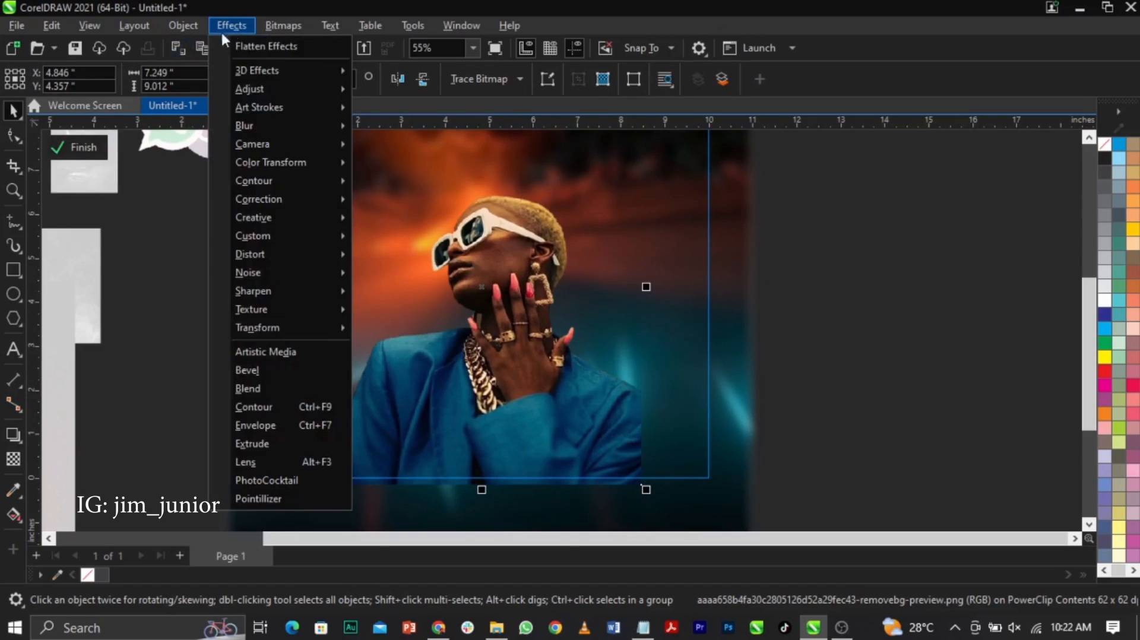
mouse_move(255, 92)
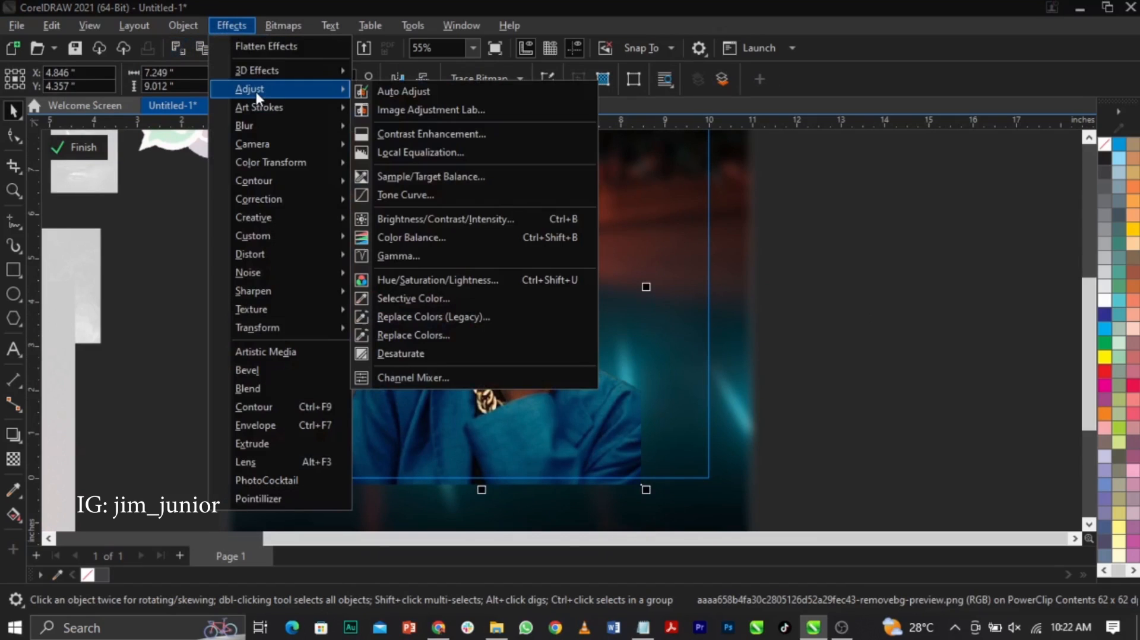
left_click(472, 235)
left_click_drag(532, 155, 851, 115)
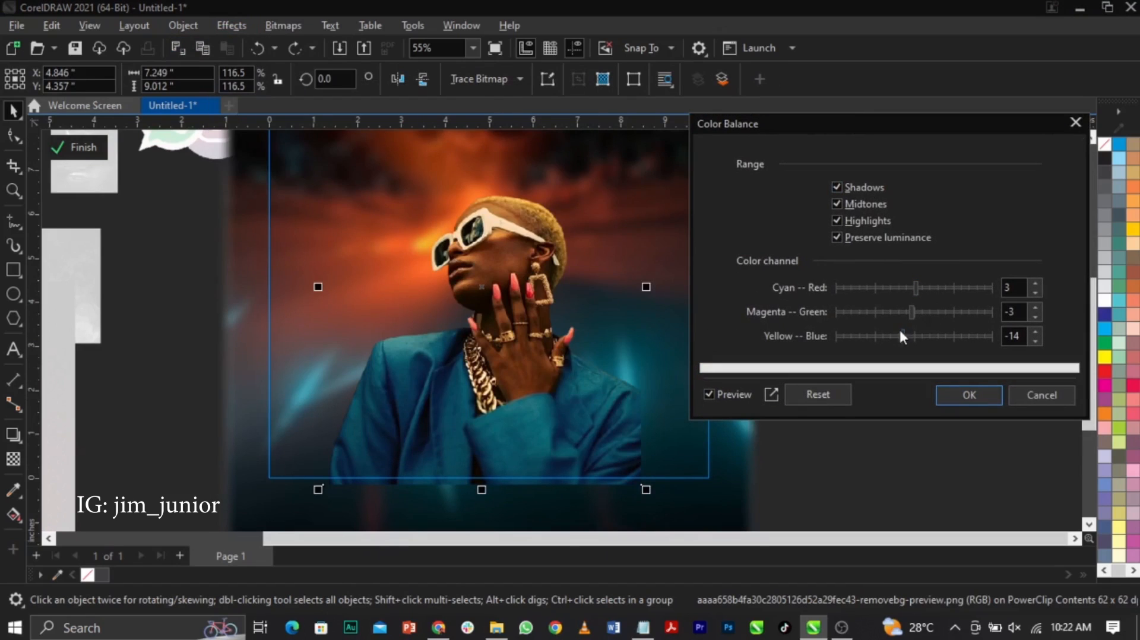
left_click_drag(902, 336, 901, 334)
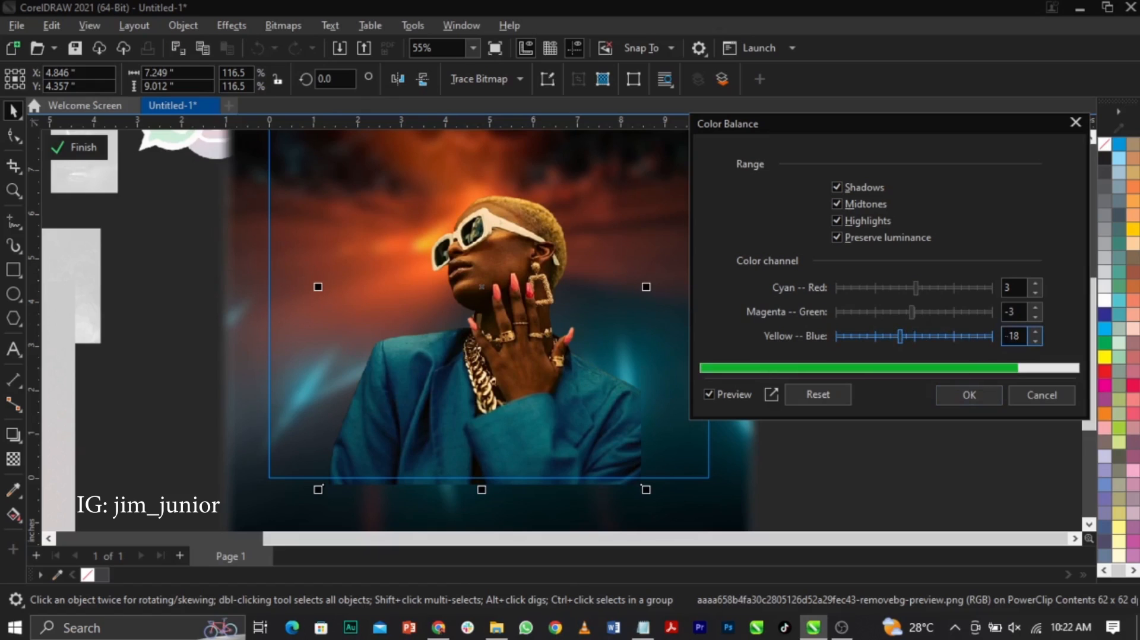
left_click(907, 310)
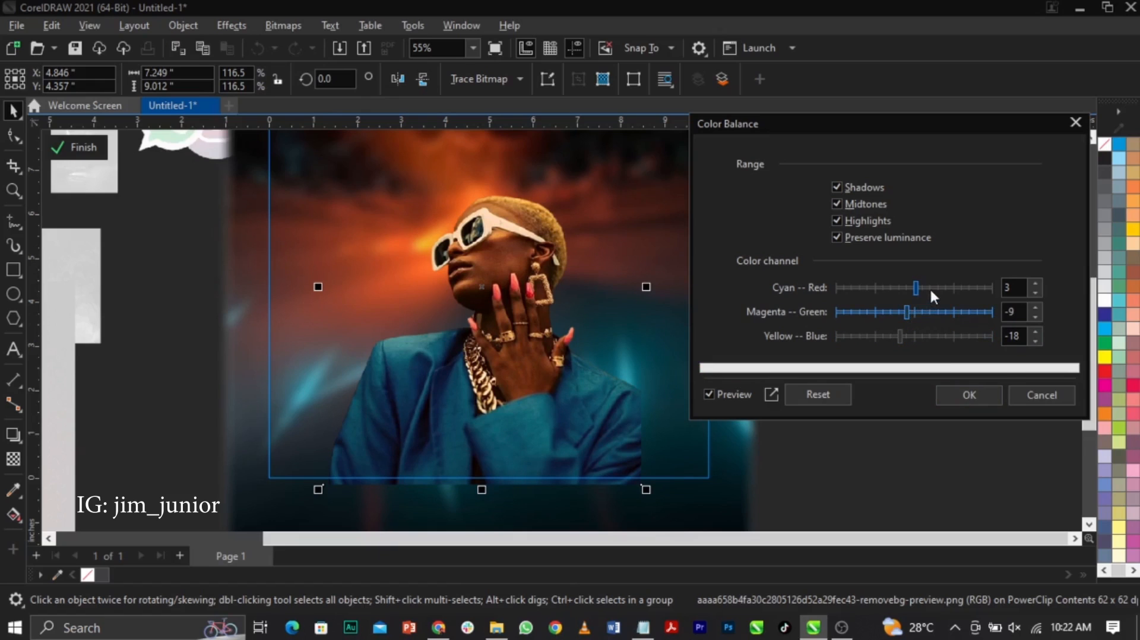
left_click(924, 287)
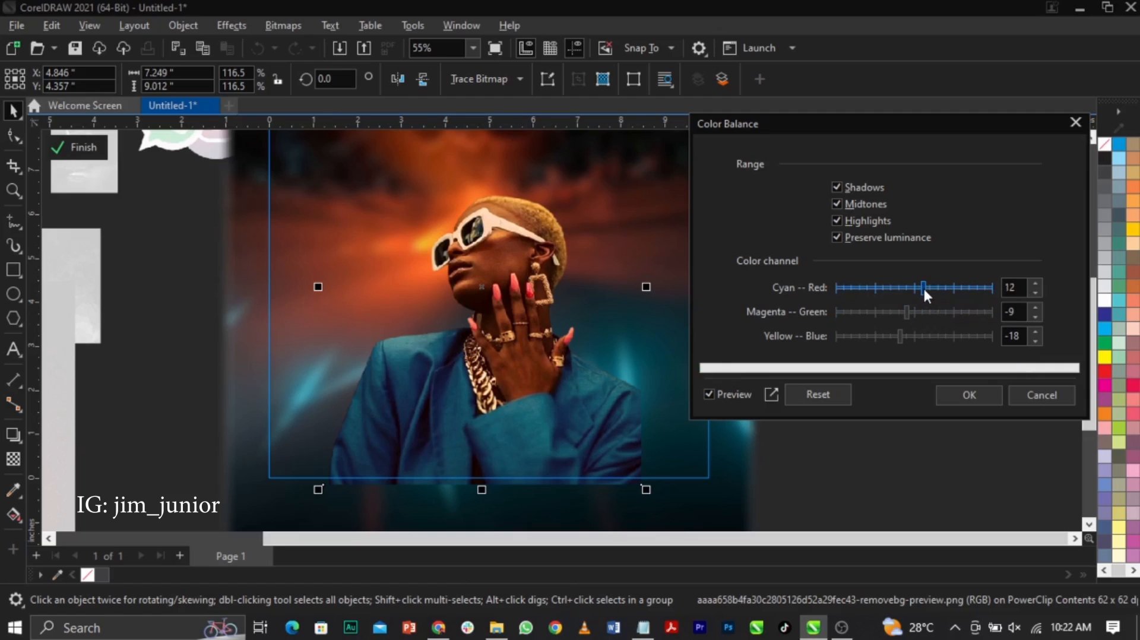
left_click(982, 390)
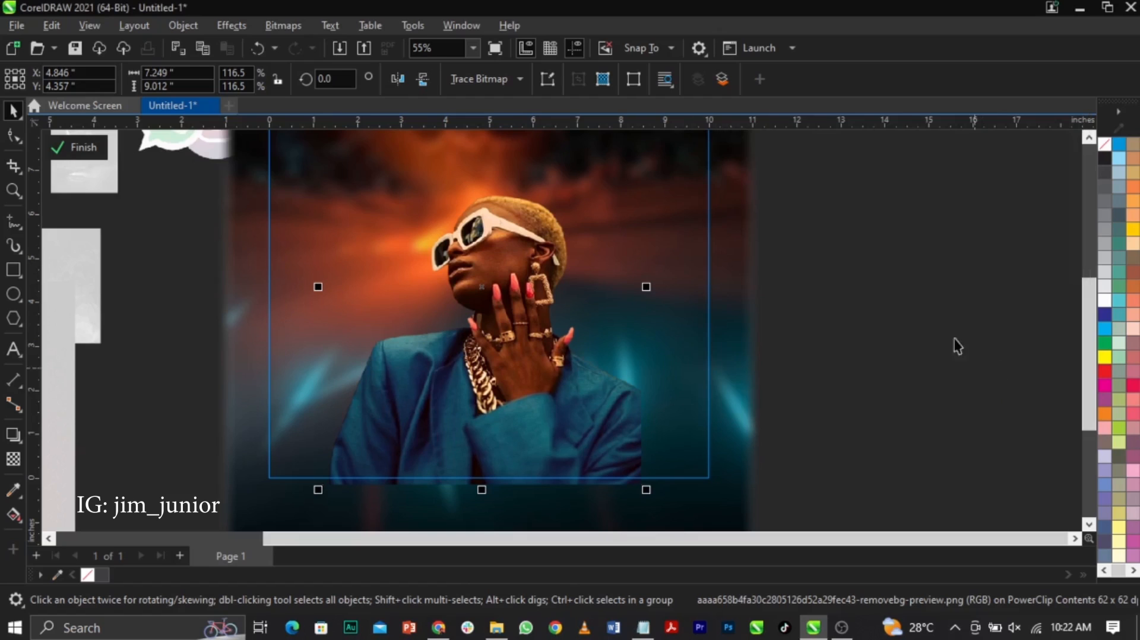
- Raise the blue-suit cutout's contrast to 19 with Brightness/Contrast/Intensity
left_click(230, 31)
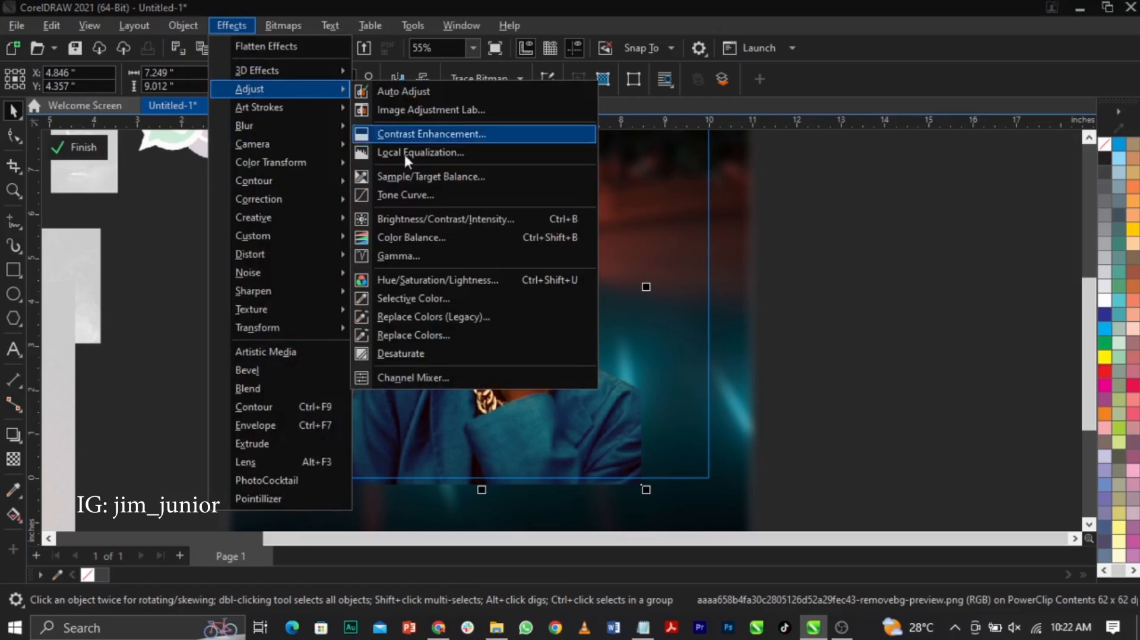
left_click(429, 216)
left_click_drag(565, 224, 879, 119)
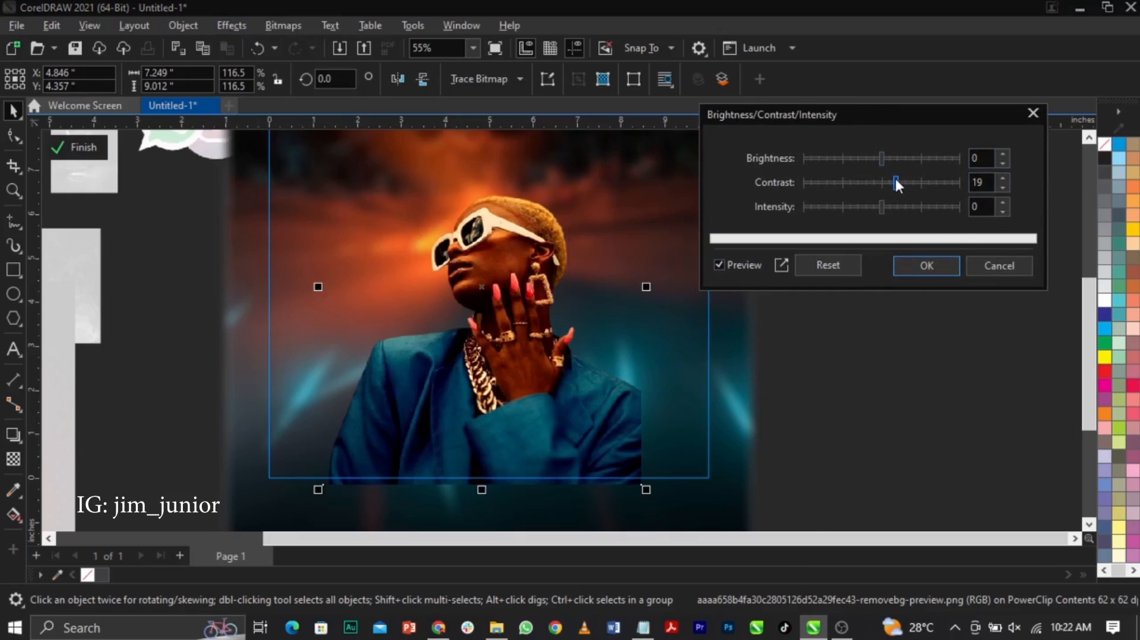
left_click(945, 269)
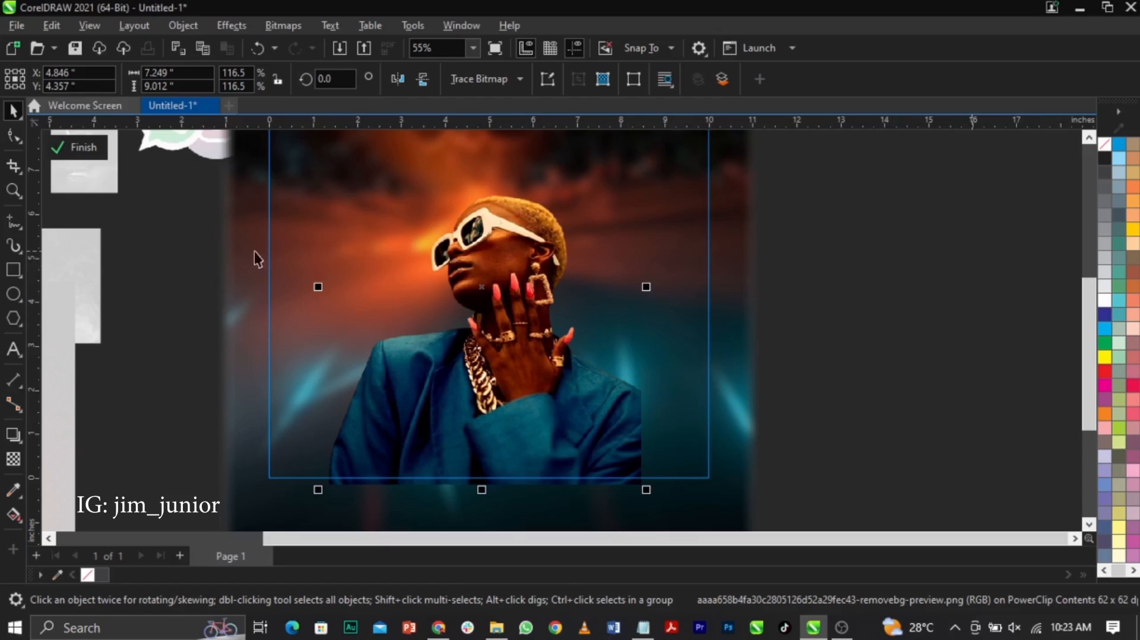
- Draw a rectangle about 10.6 x 2.8 inches across the bottom of the frame and fill it with black
left_click(13, 269)
mouse_move(246, 365)
left_mouse_down()
mouse_move(576, 487)
mouse_move(723, 499)
left_mouse_up()
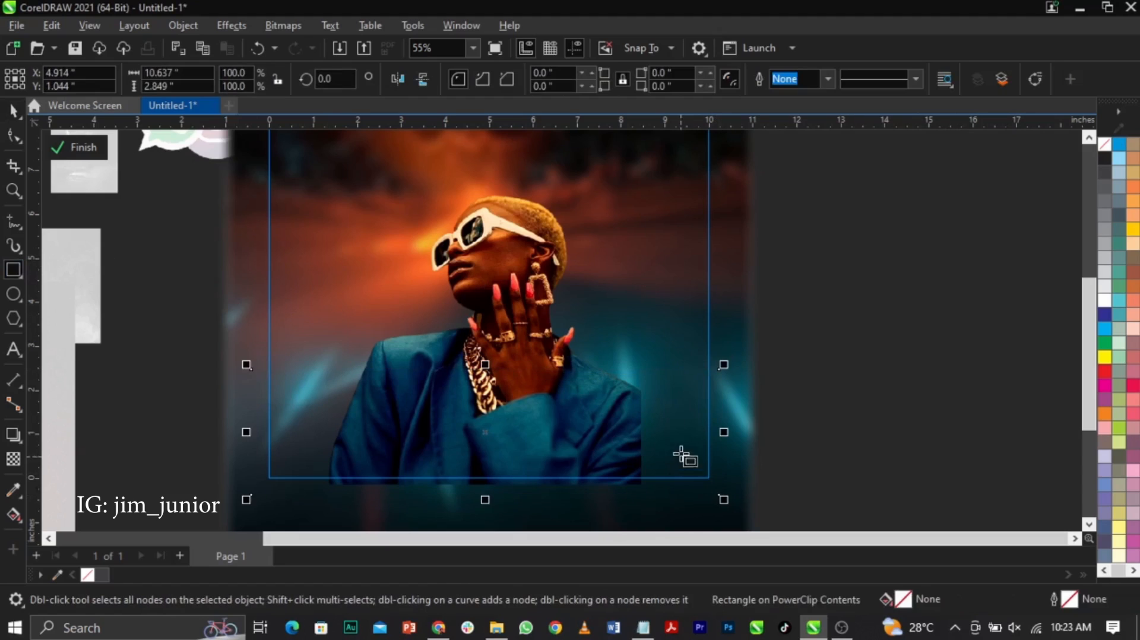
key("space")
scroll(1134, 395, "down", 1)
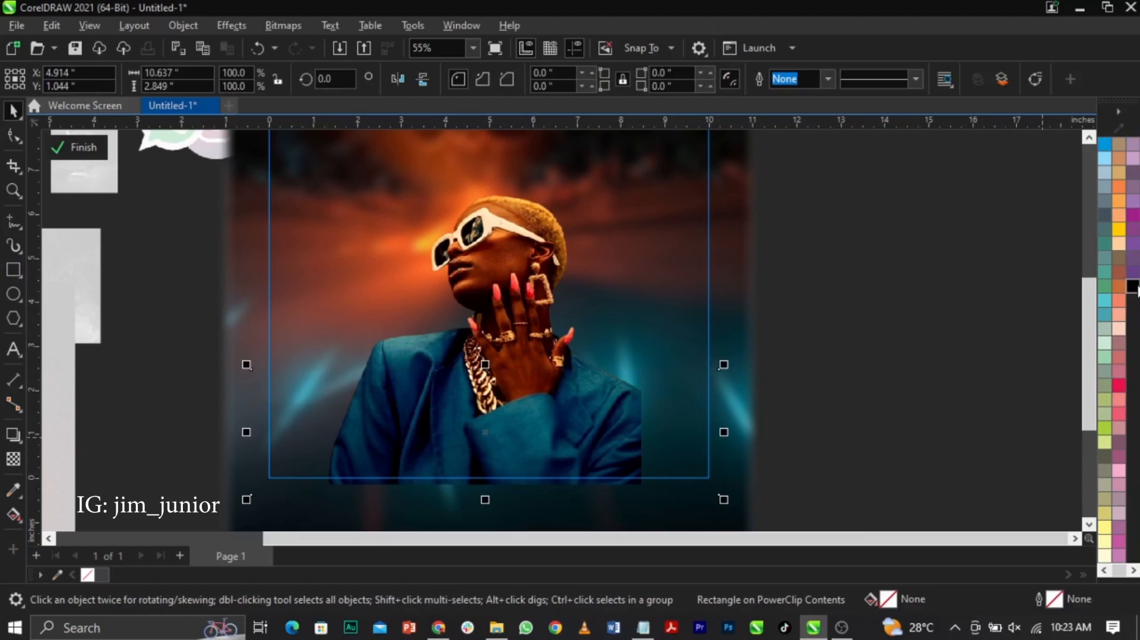
left_click(1133, 286)
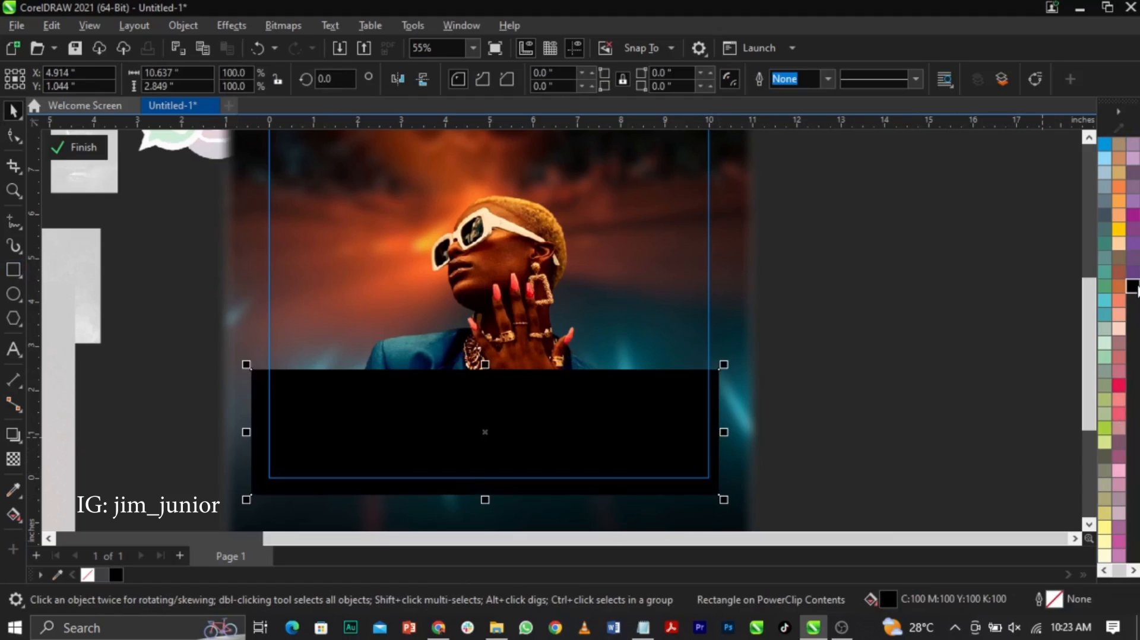
- Change the rectangle's fill to the RGB color model and set it to pure black, #000000
left_click(595, 413)
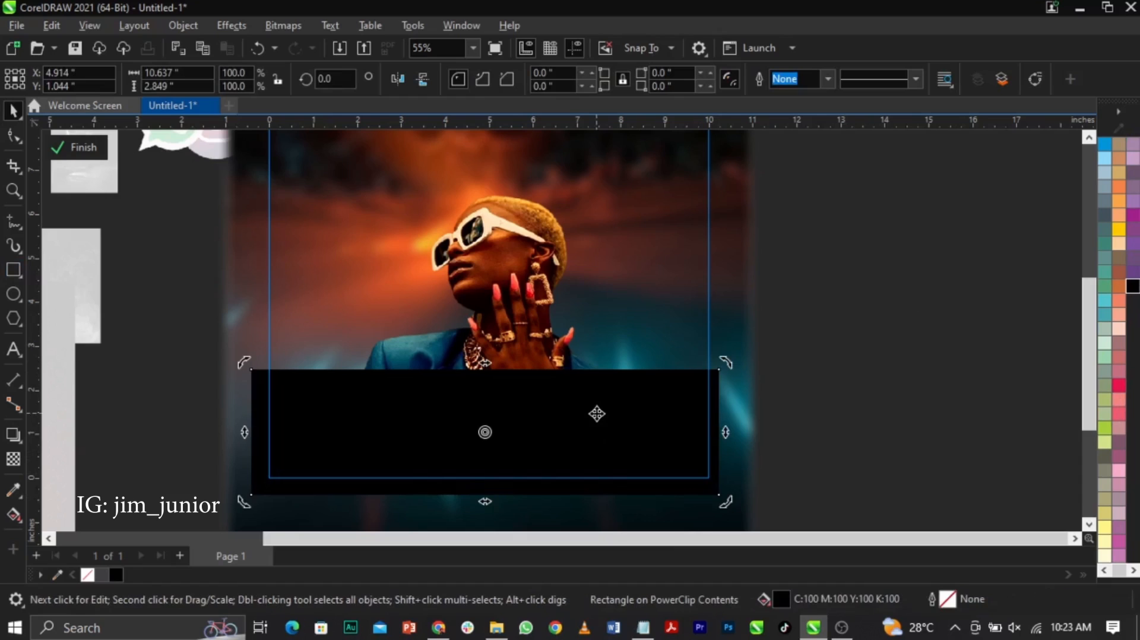
double_click(777, 604)
left_click_drag(416, 84, 818, 59)
left_click(787, 137)
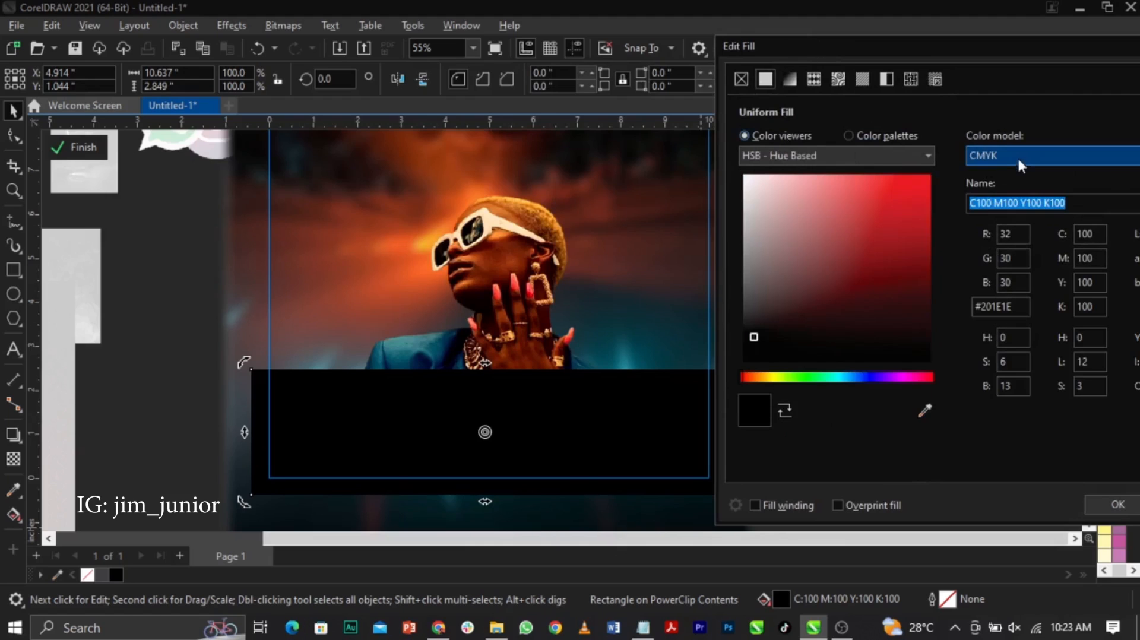
left_click(1026, 159)
left_click(1015, 195)
mouse_move(758, 331)
left_mouse_down()
mouse_move(727, 361)
mouse_move(785, 315)
mouse_move(728, 387)
left_mouse_up()
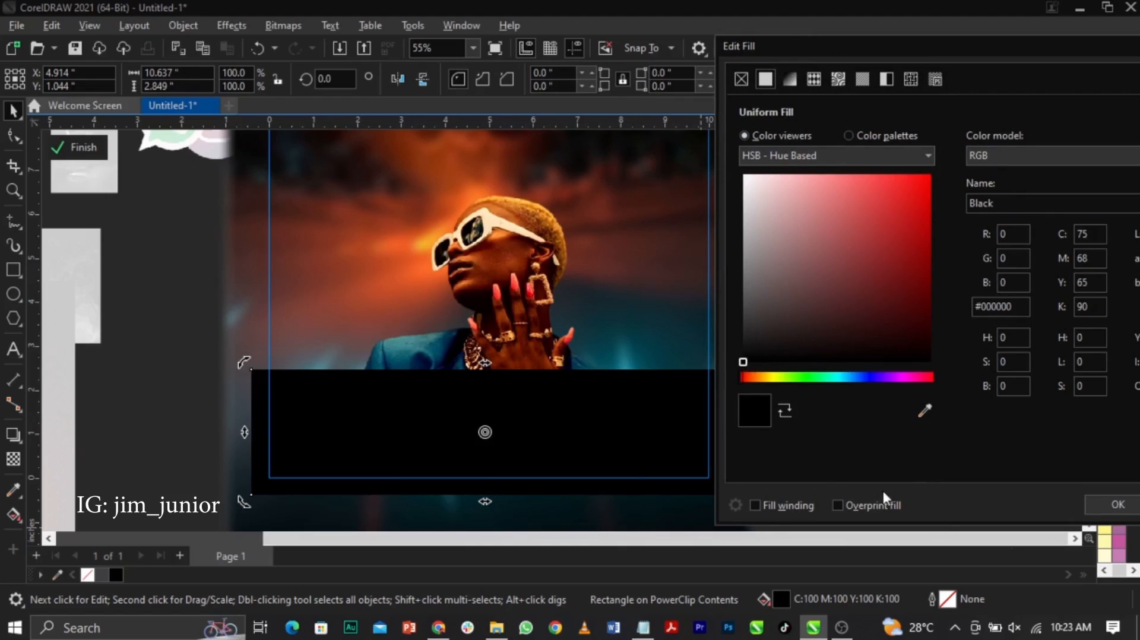
left_click(389, 415)
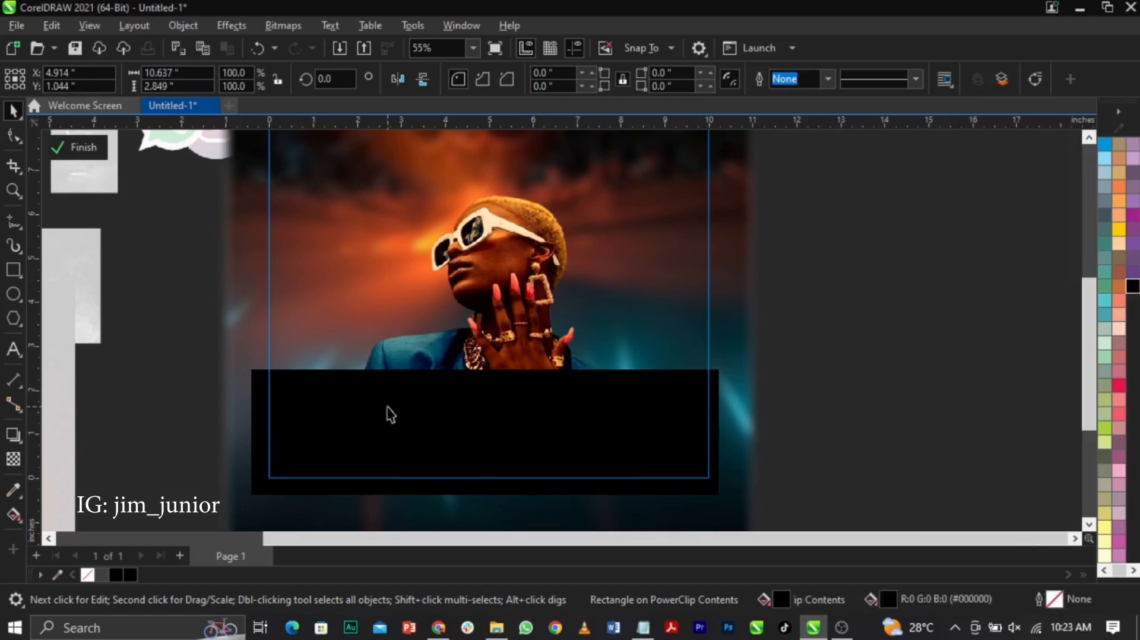
- Apply a vertical fountain transparency to the black rectangle, opaque at the bottom and fading out upward over the suit
left_click(15, 462)
left_click_drag(539, 458, 538, 379)
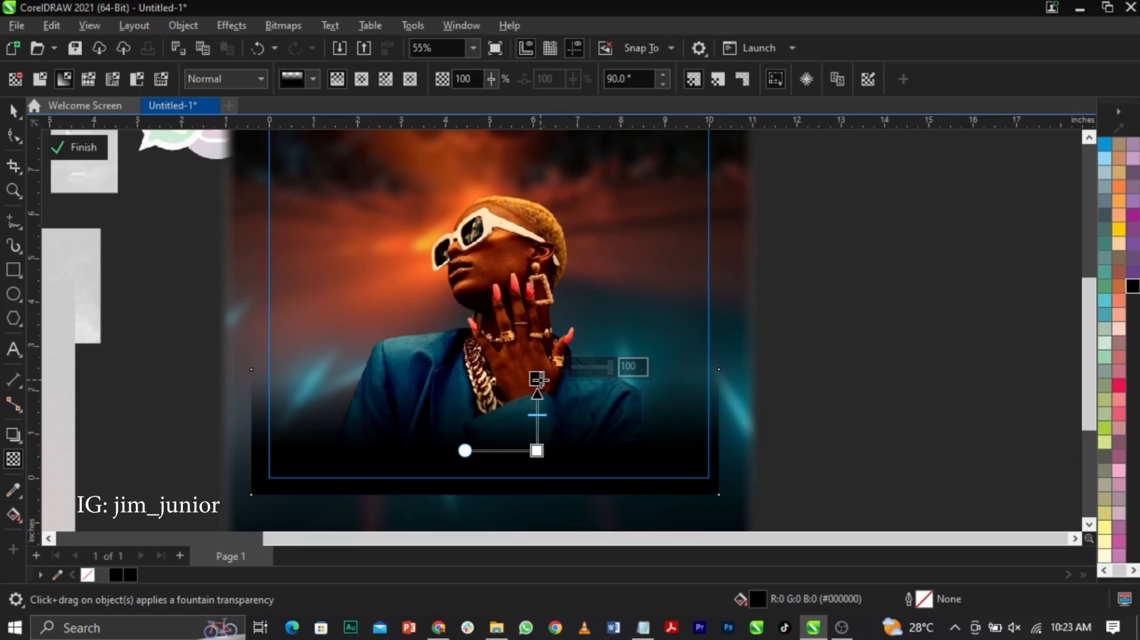
scroll(581, 481, "up", 1)
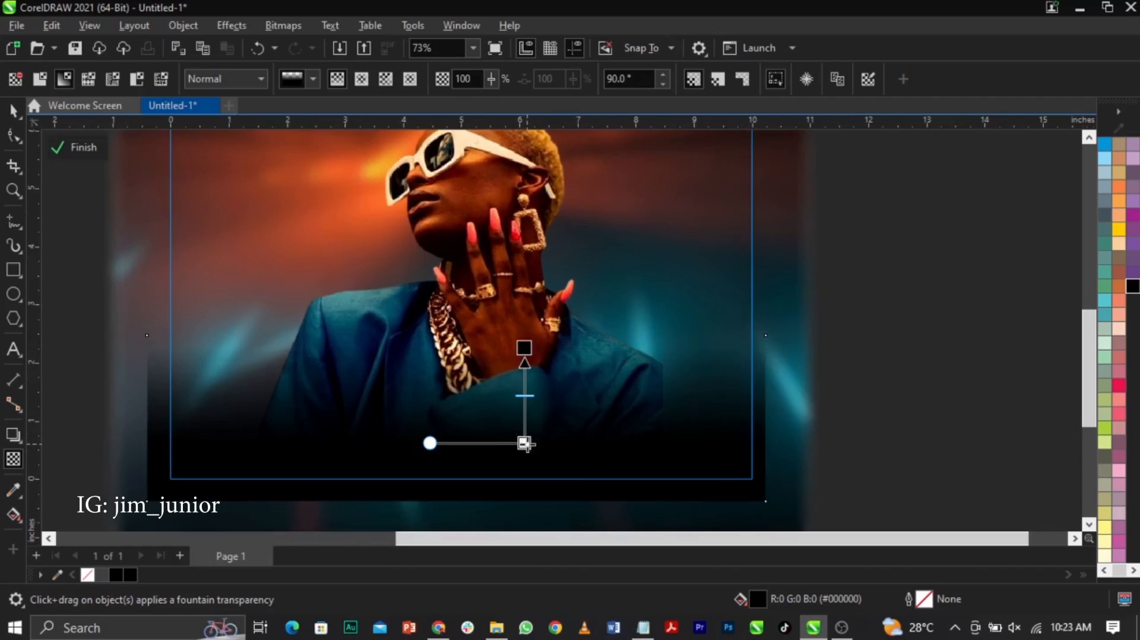
- Stretch the faded black rectangle upward from its top edge to a height of about 3.8 inches
key("space")
left_click_drag(455, 330, 457, 276)
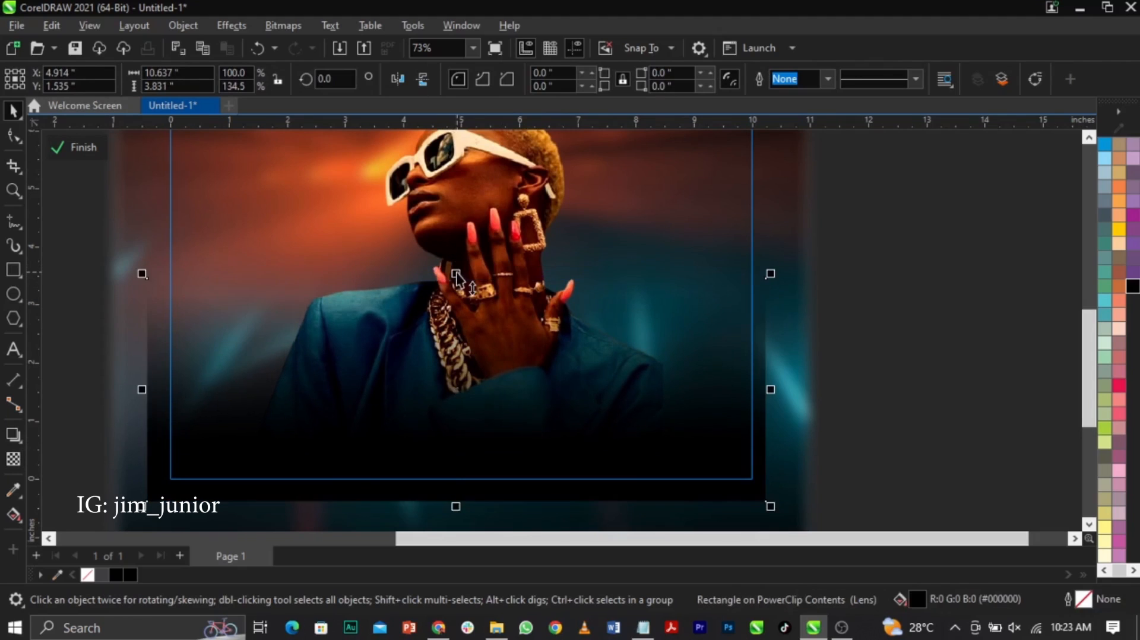
left_click_drag(457, 276, 458, 277)
left_click(944, 352)
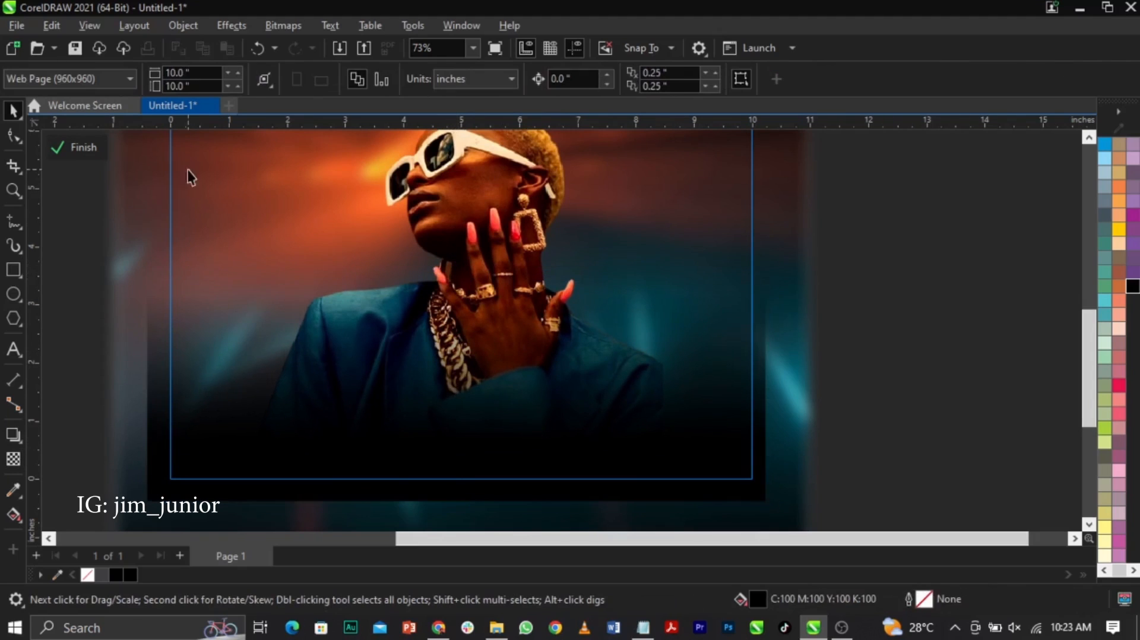
- Finish editing the PowerClip contents and deselect the frame to view the whole composition
left_click(89, 146)
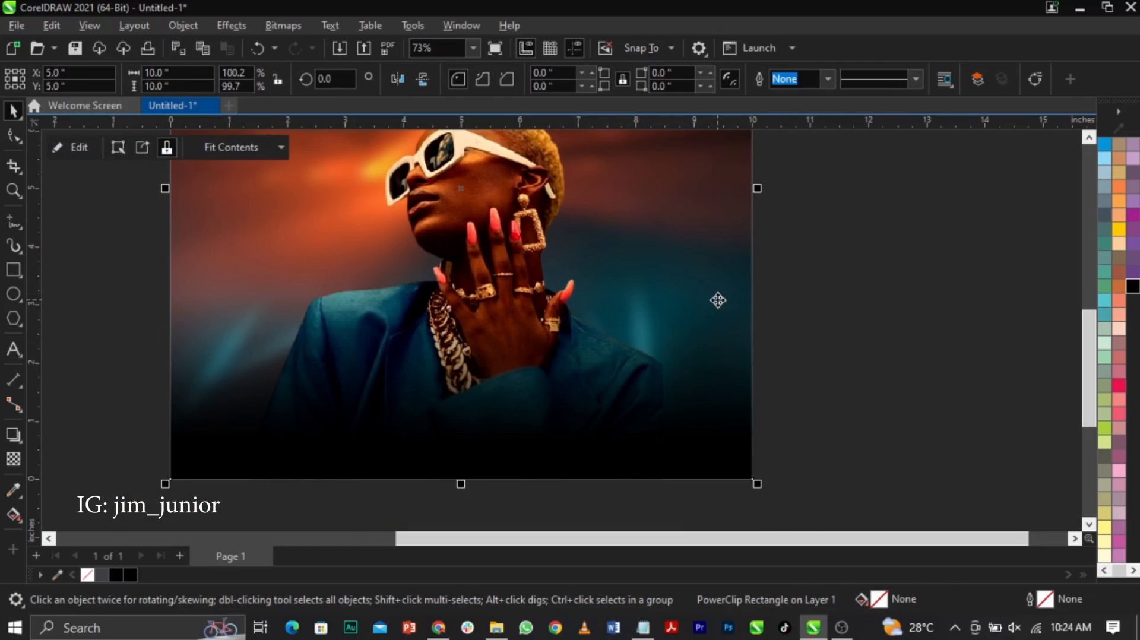
left_click(844, 357)
scroll(843, 351, "down", 3)
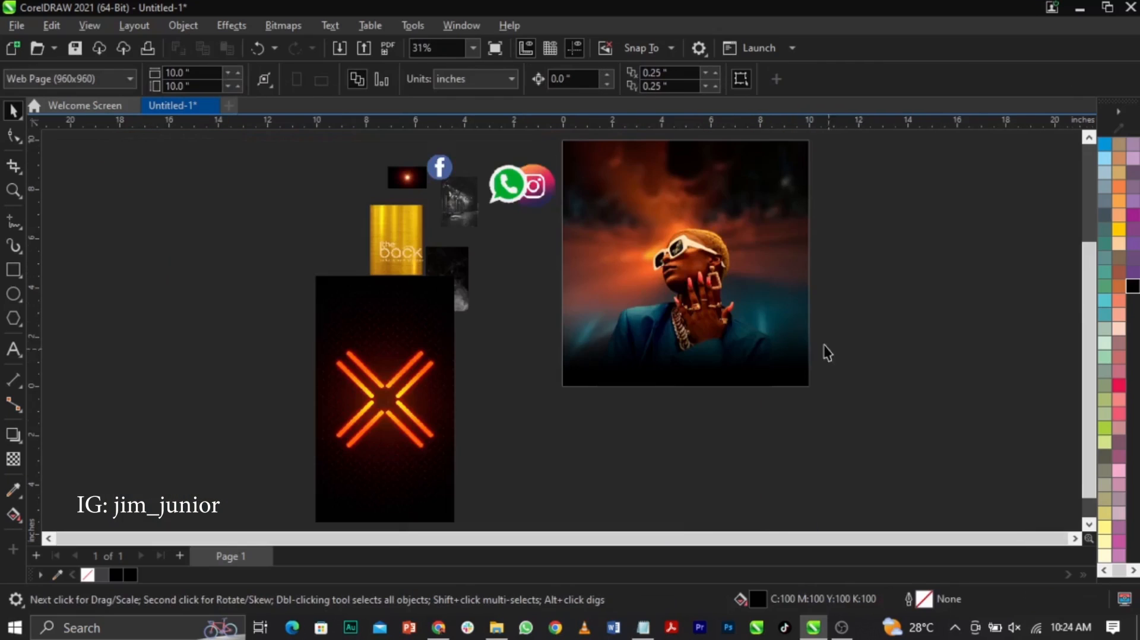
scroll(864, 161, "up", 1)
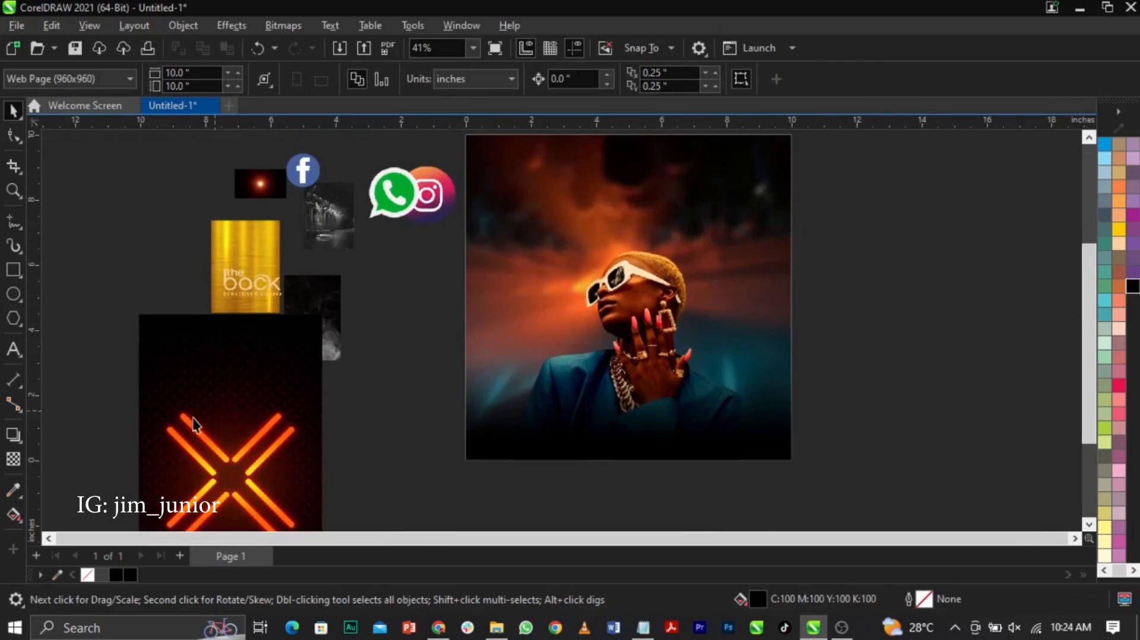
- Move the neon X image outward from the other source images so the smoke picture is uncovered, and deselect it
left_click(272, 433)
left_click_drag(272, 433, 166, 354)
left_click(896, 351)
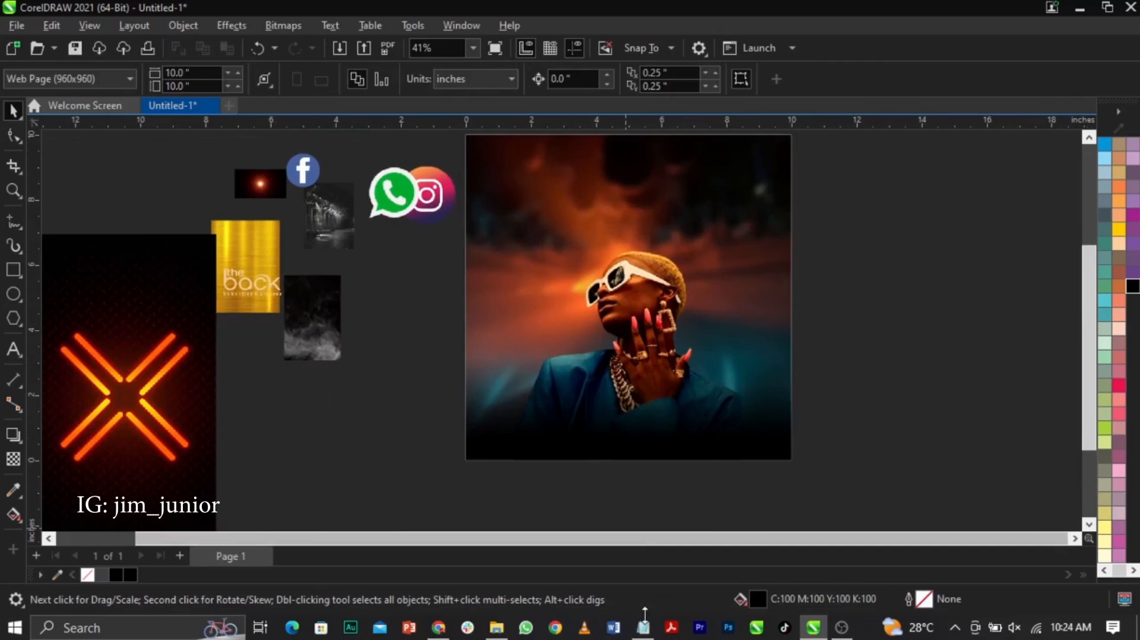
- Switch to Notepad and copy the event text from "Amapiano Thursday" through the website line, leaving out the font list
left_click(644, 628)
left_click(638, 199)
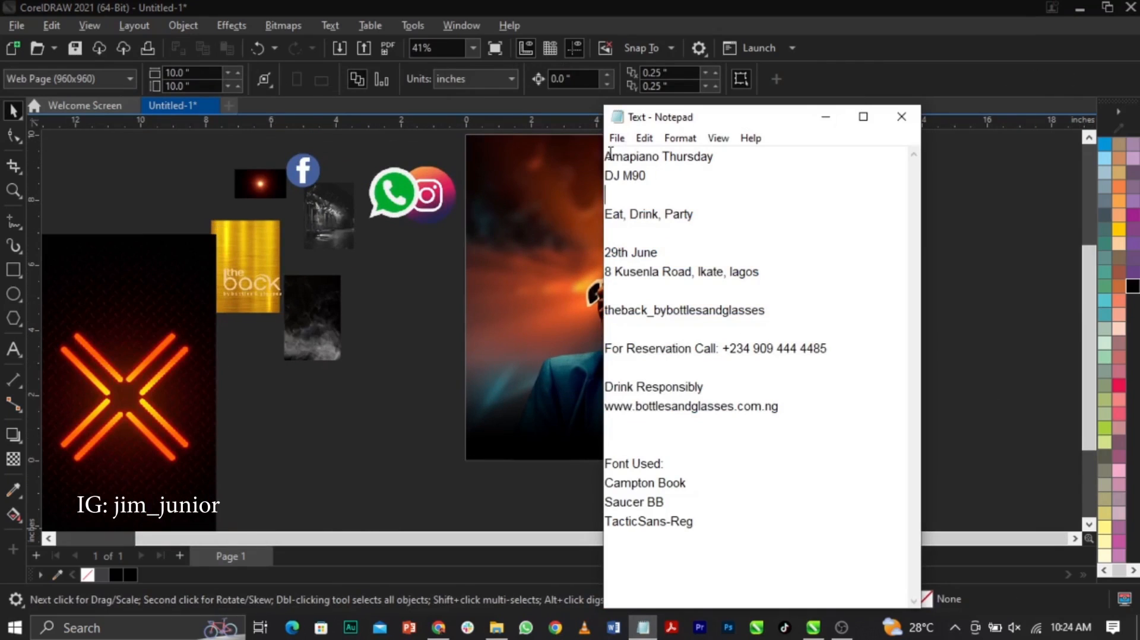
left_click_drag(607, 157, 792, 417)
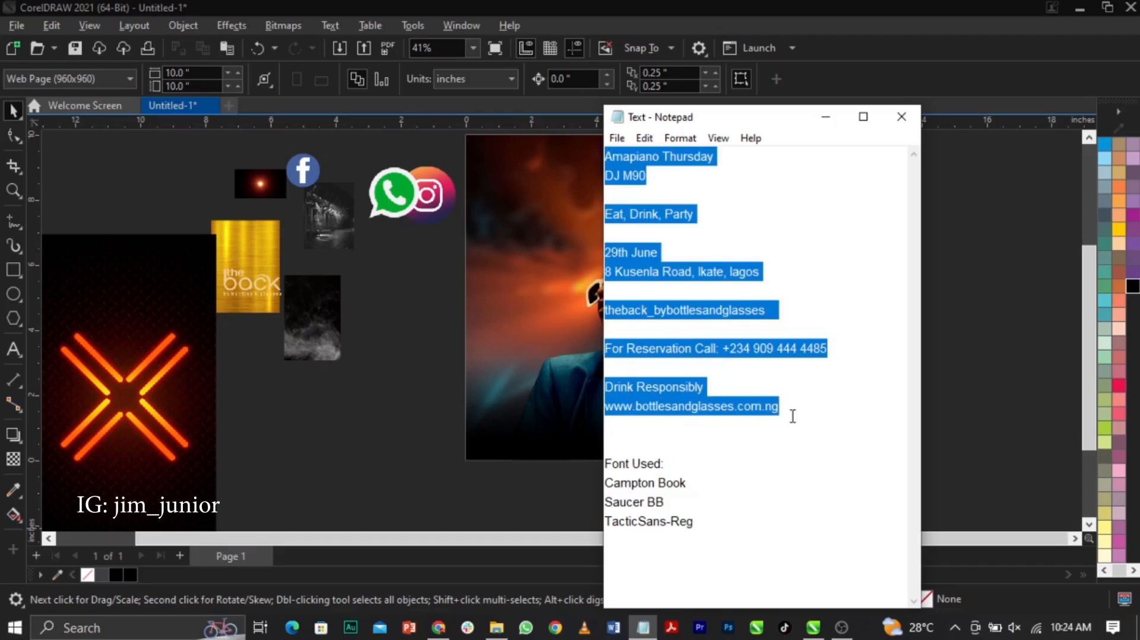
left_click(319, 404)
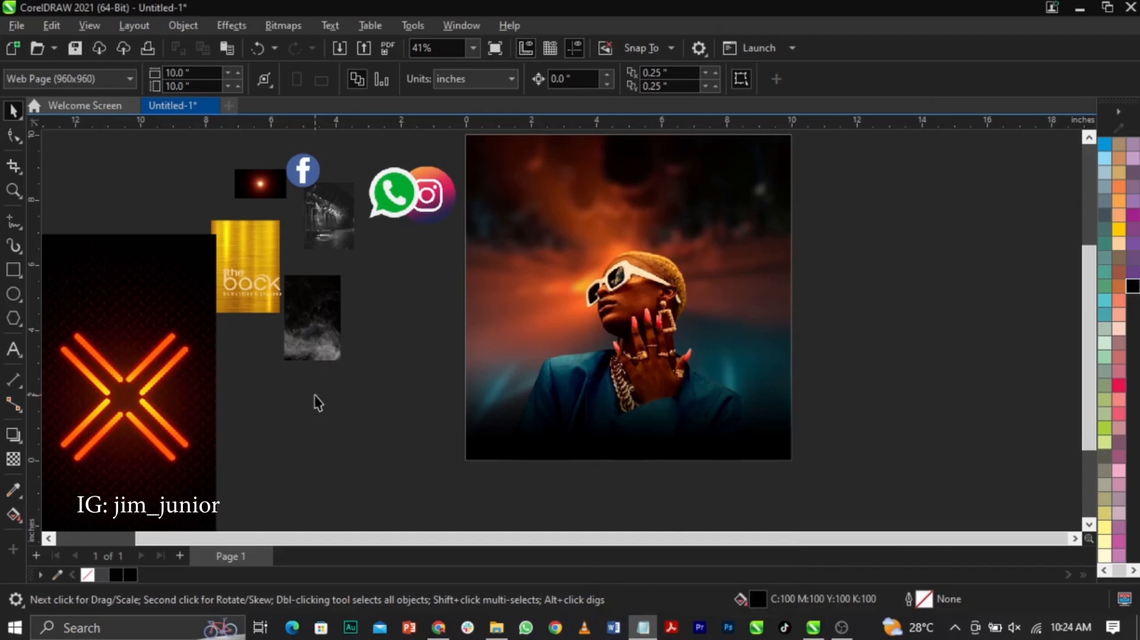
- Paste the copied event text as 24 pt Arial artistic text beside the page in CorelDRAW and colour it white
left_click(13, 349)
left_click(835, 245)
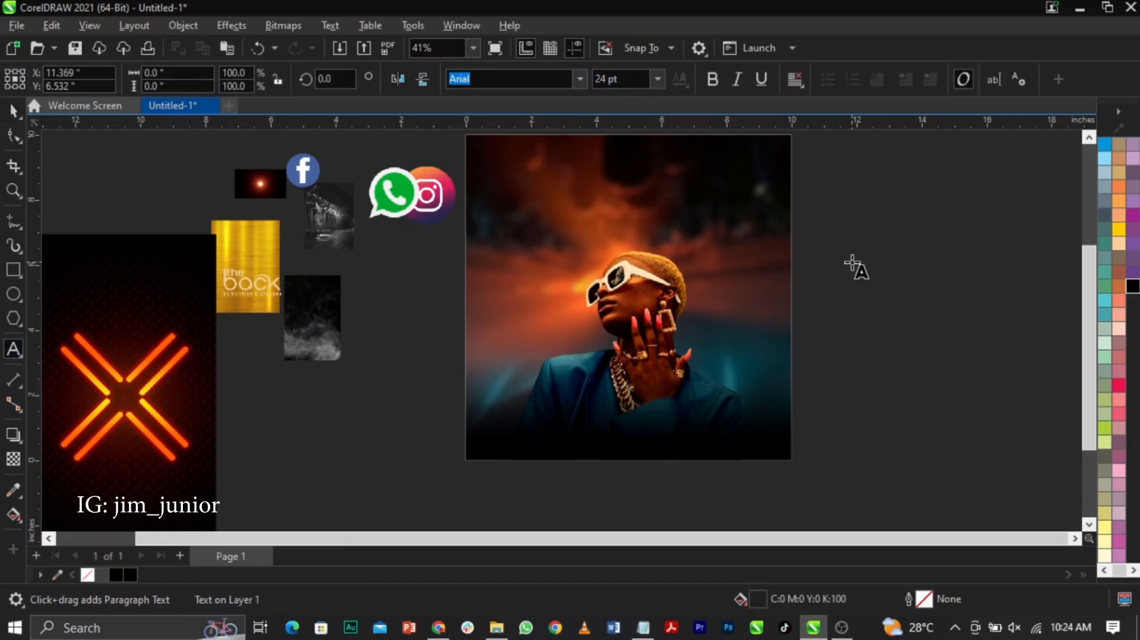
key("ctrl+v")
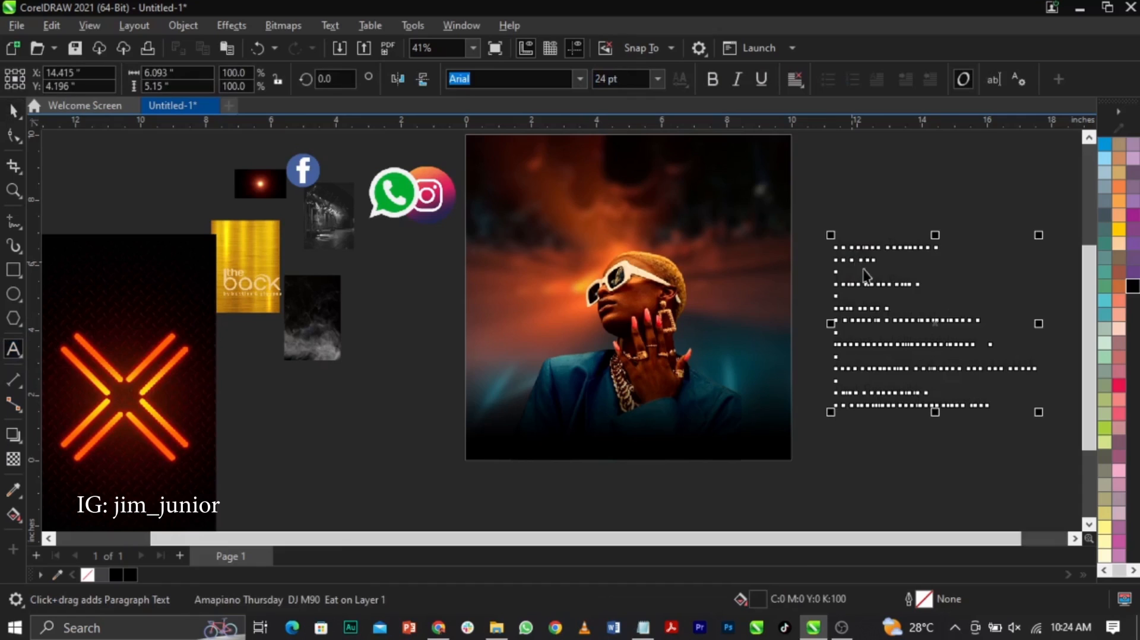
key("ctrl+space")
left_click(1116, 323)
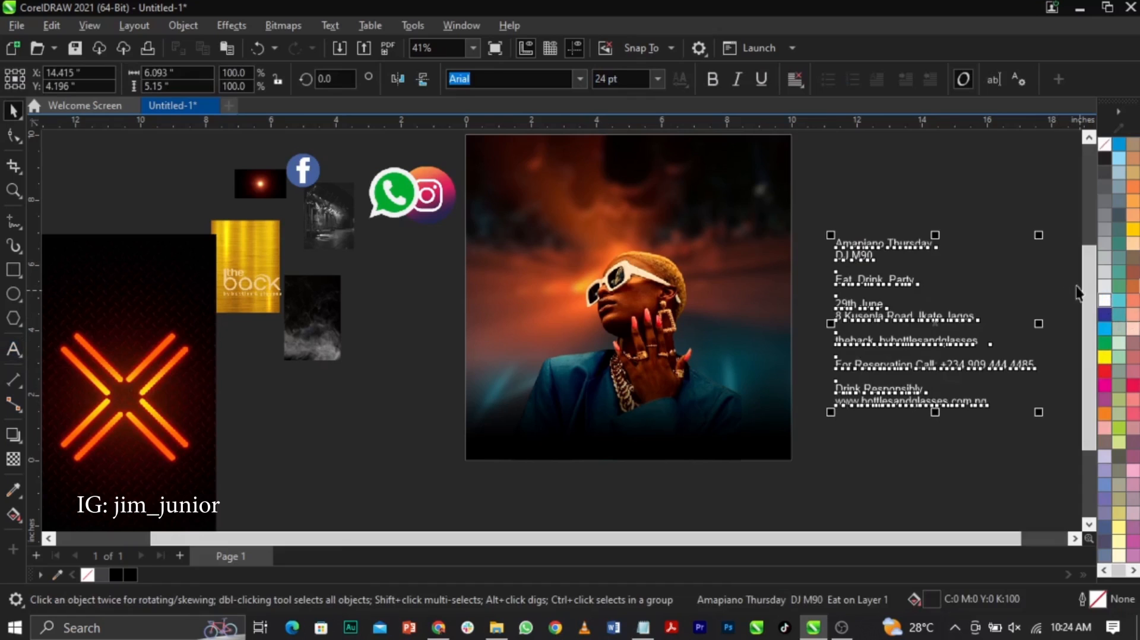
left_click(808, 284)
scroll(808, 283, "up", 1)
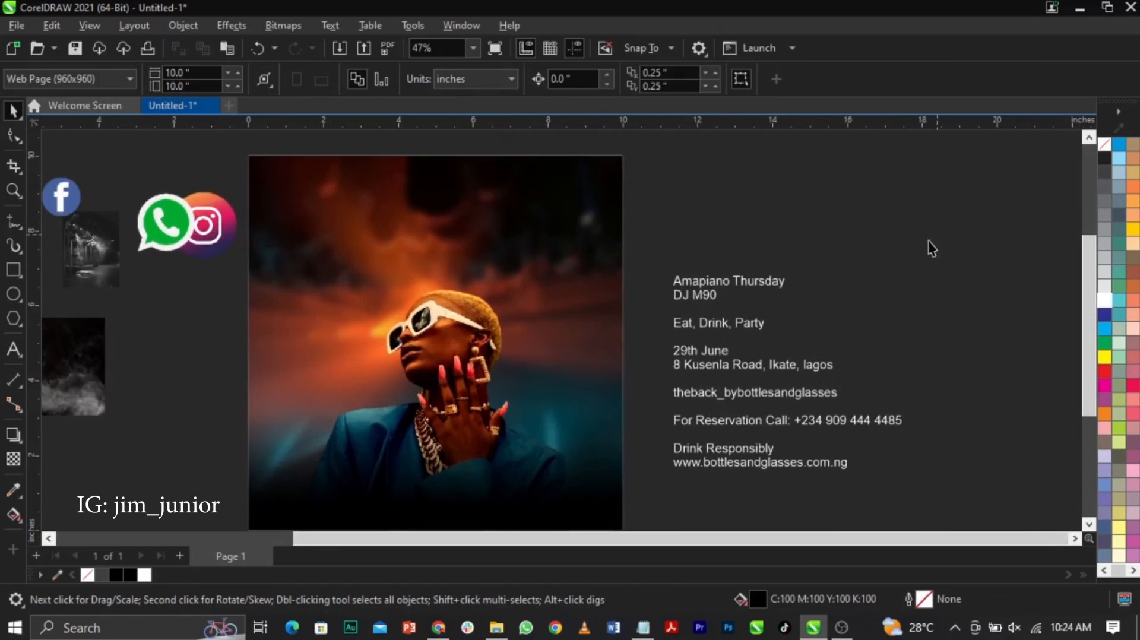
left_click(765, 300)
left_click(868, 241)
- Place the black-and-white stage-lights image over the page, enlarge it to about 8.2 x 10.9 inches and PowerClip it inside the background frame
scroll(869, 242, "down", 3)
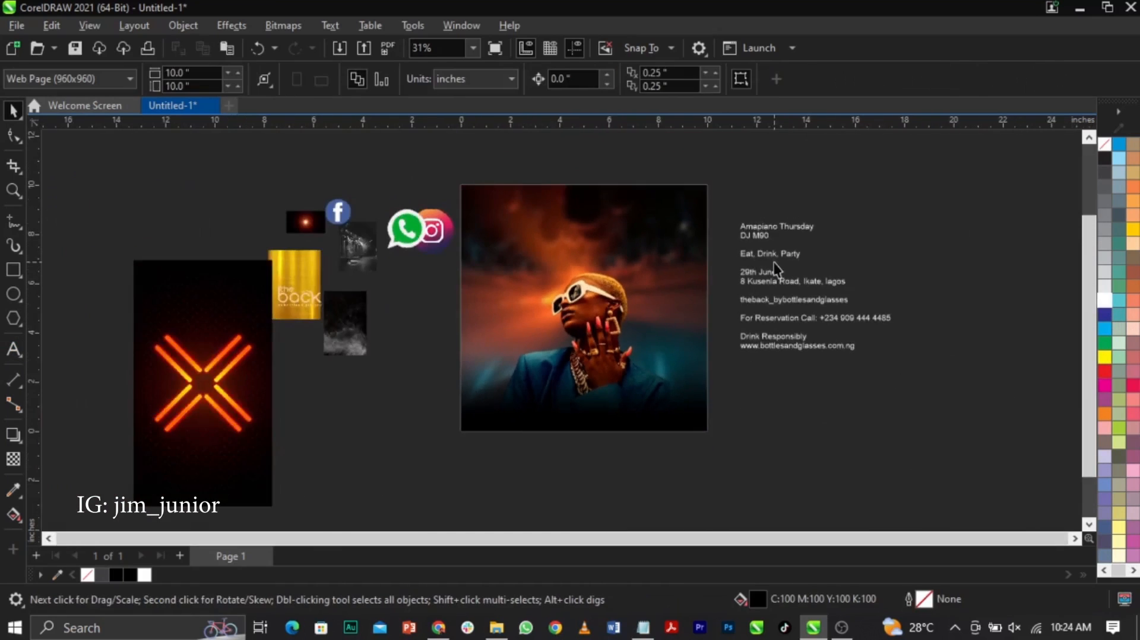
scroll(773, 262, "up", 2)
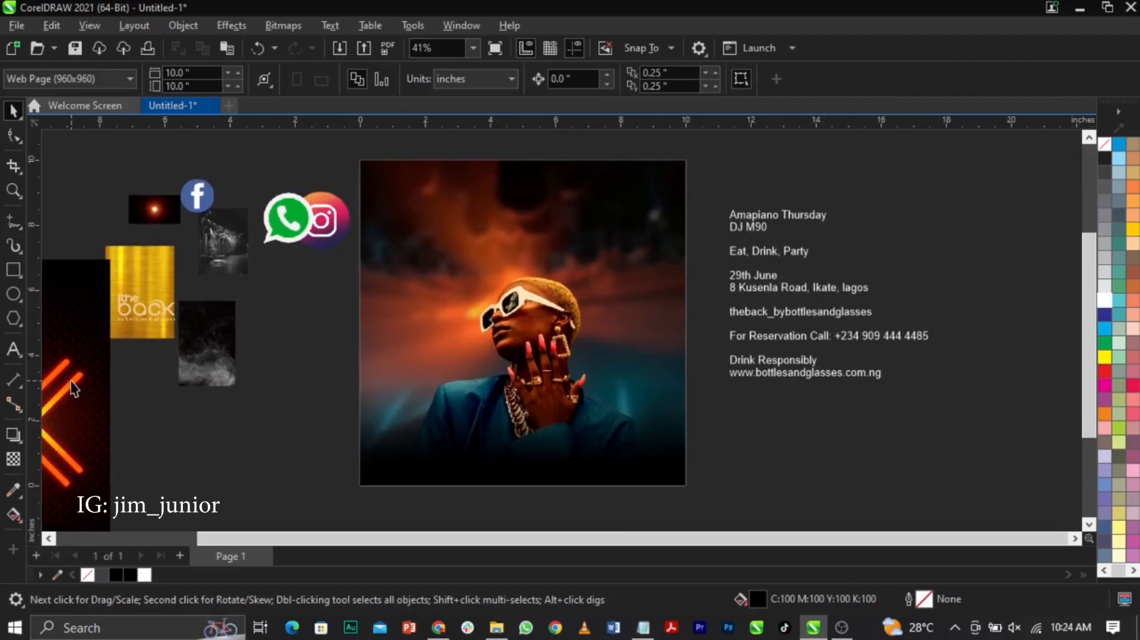
left_click(89, 390)
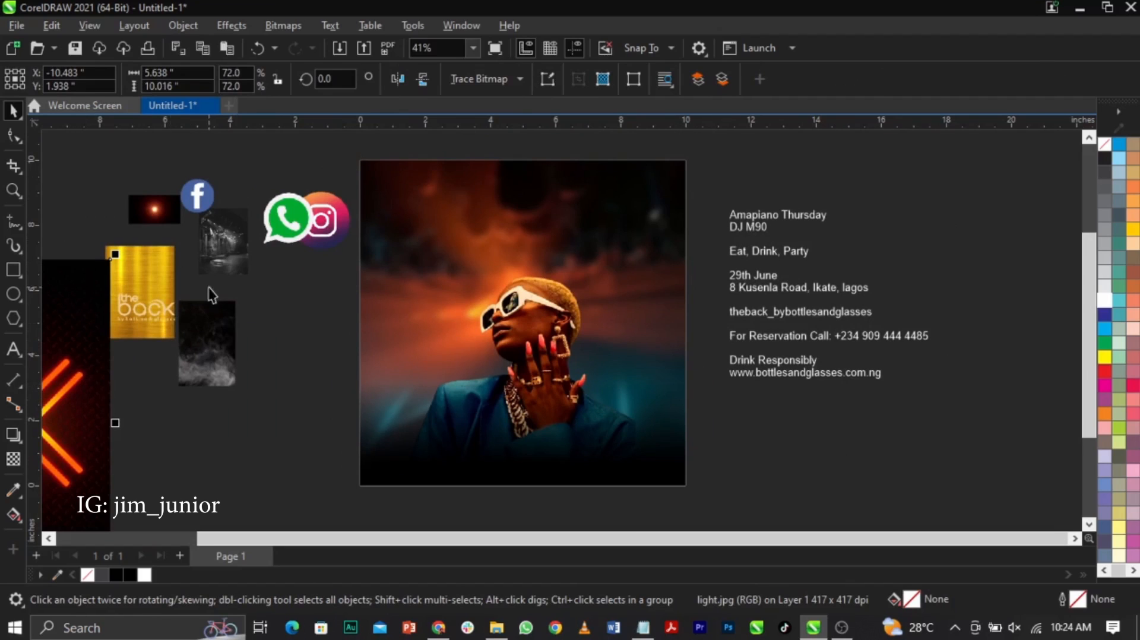
left_click_drag(237, 262, 455, 383)
left_click_drag(468, 338, 621, 196)
right_click(522, 309)
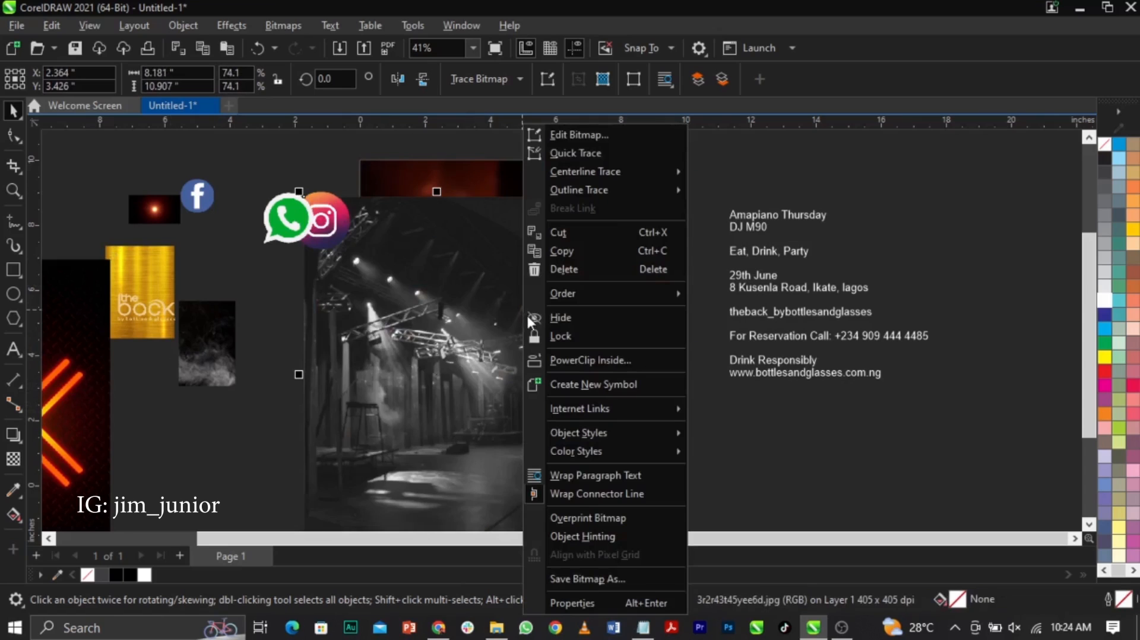
left_click(590, 360)
left_click(629, 256)
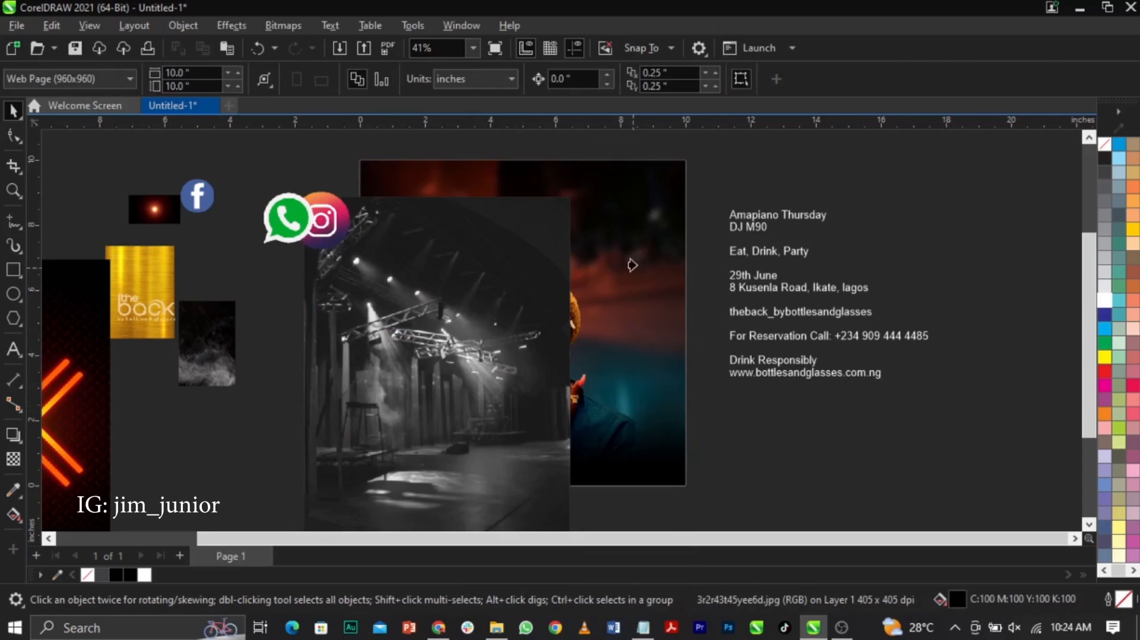
- Edit the PowerClip contents and enlarge the stage-lights image to about 12.8 x 17 inches, positioned to cover the whole frame
right_click(410, 247)
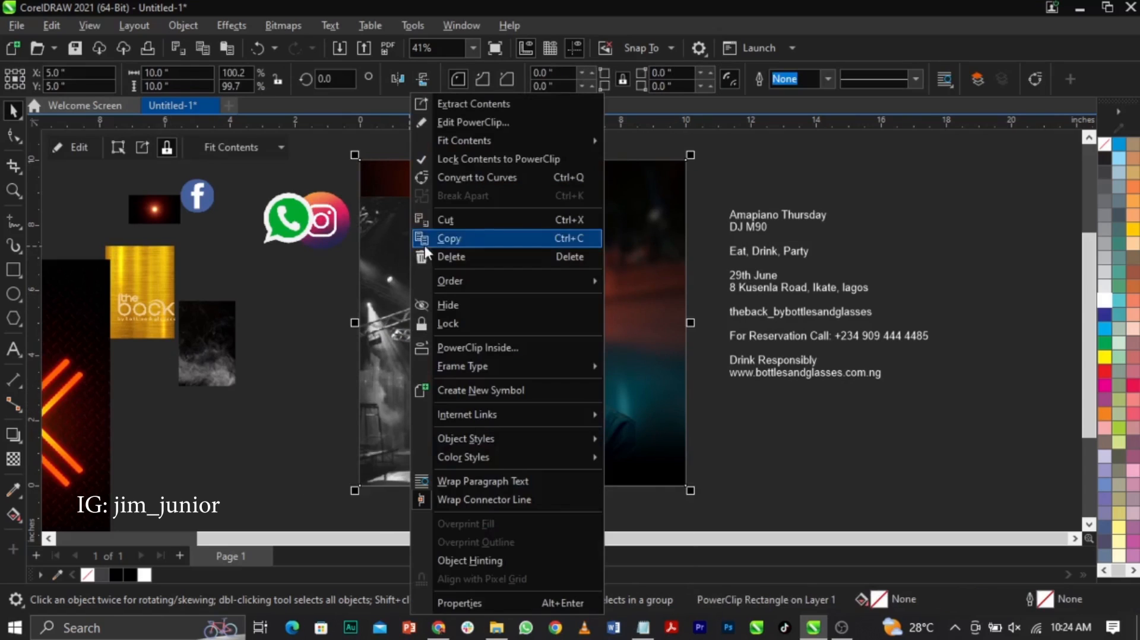
left_click(486, 125)
left_click_drag(456, 287, 601, 359)
left_click_drag(726, 269, 857, 168)
left_click_drag(651, 287, 604, 298)
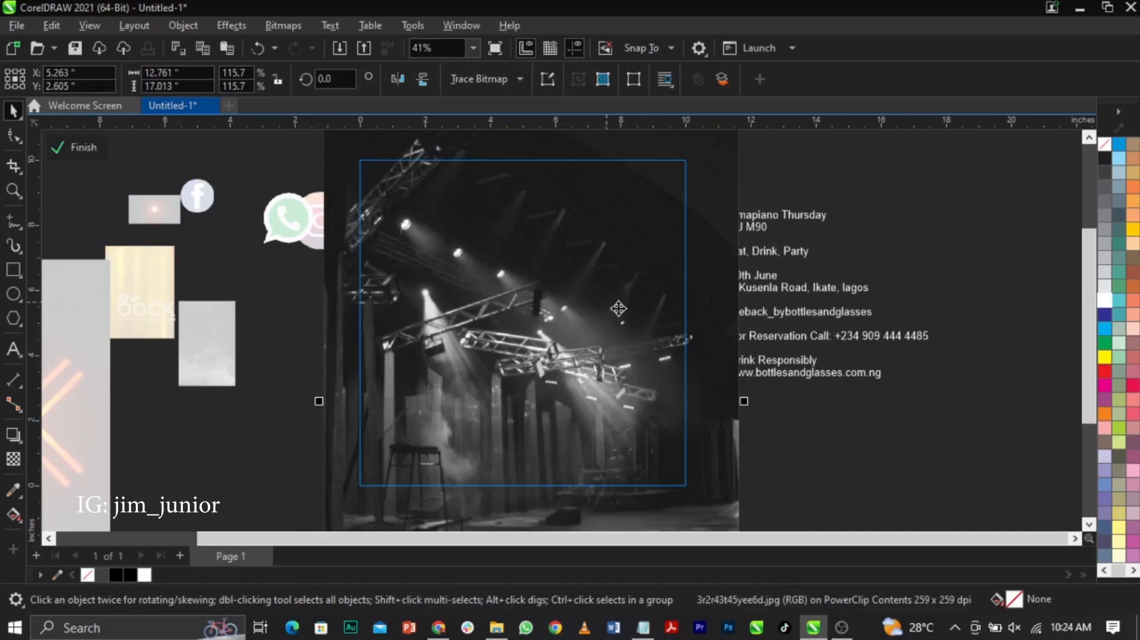
- Set the stage-lights image's merge mode to Overlay and move it upward so the trusses sit above the figure's head
left_click(13, 459)
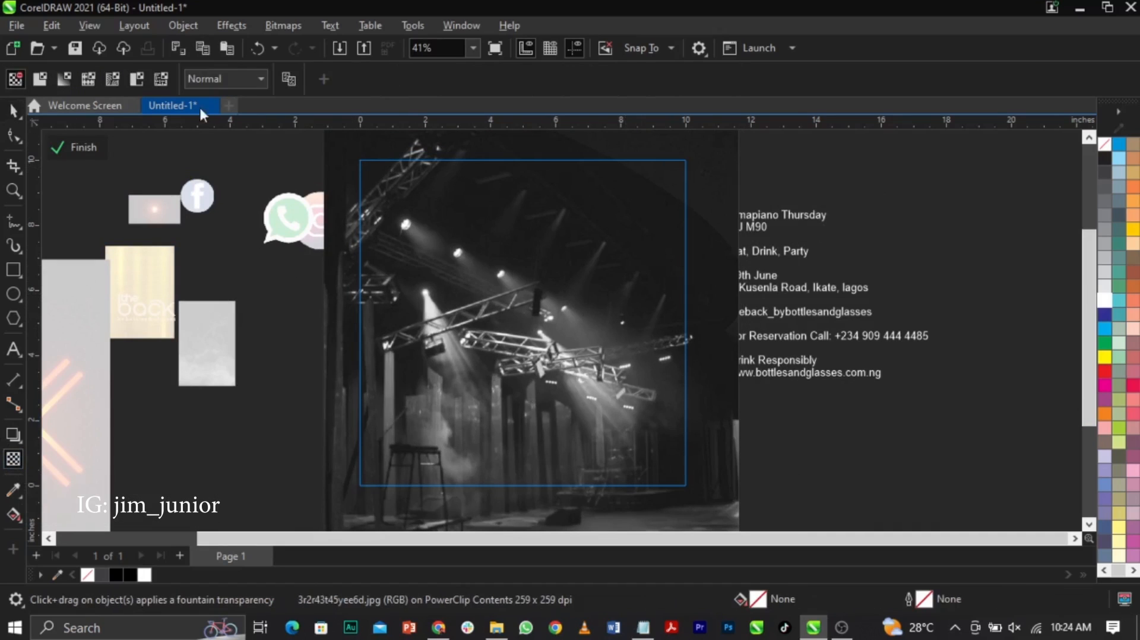
left_click(206, 83)
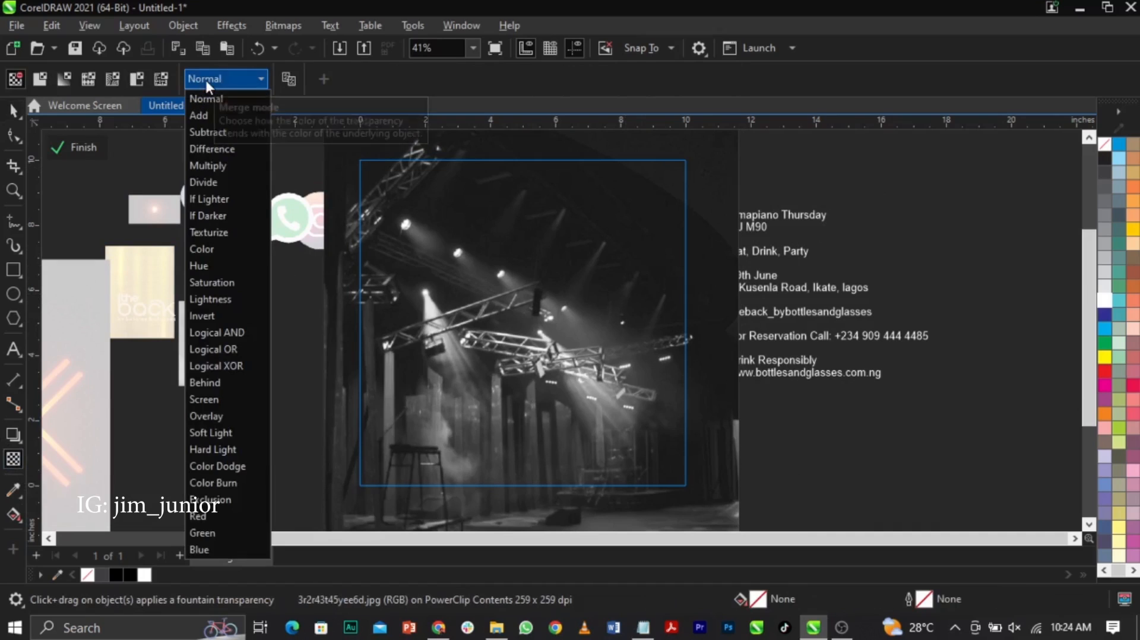
left_click(217, 413)
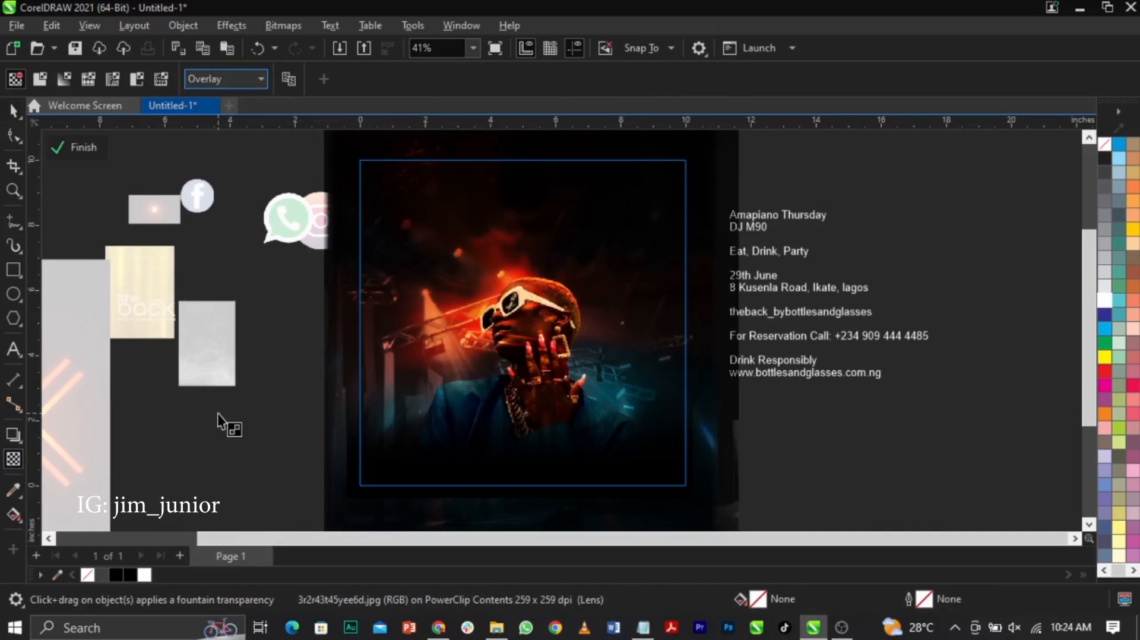
left_click(678, 273)
key("space")
left_click_drag(684, 330, 679, 304)
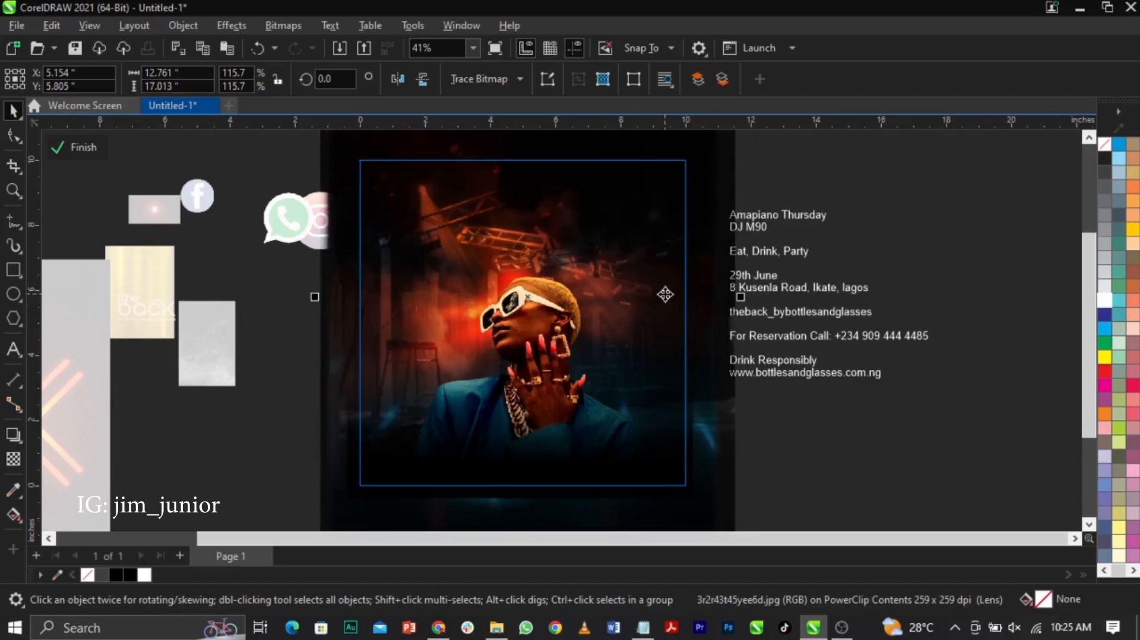
- Apply a uniform transparency of 68 to the stage-lights image and finish editing the PowerClip contents
left_click(13, 459)
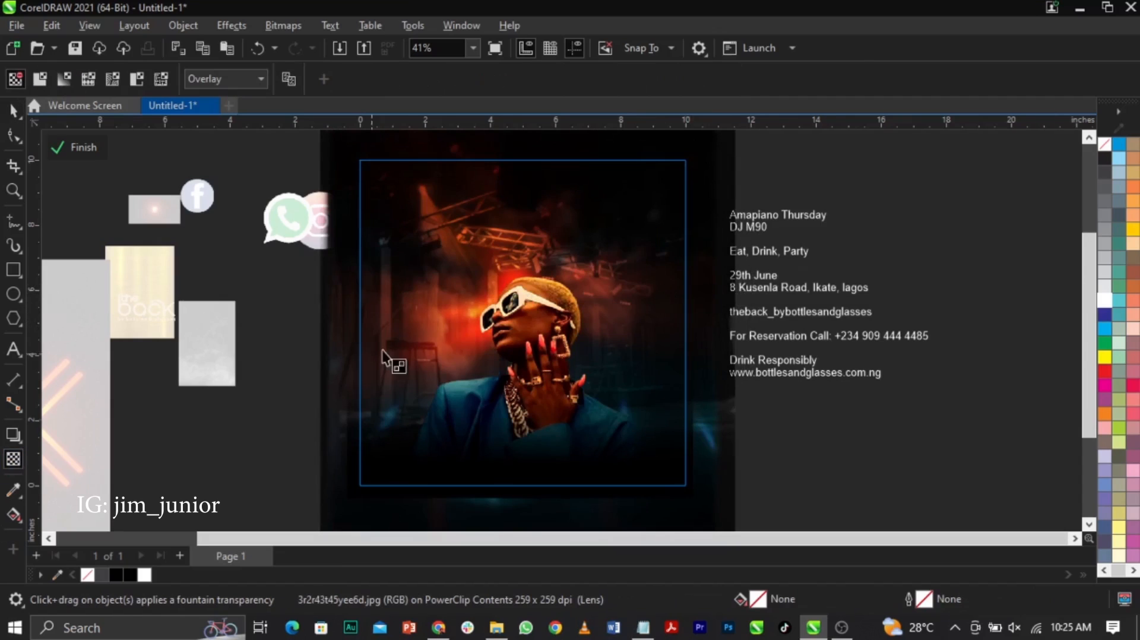
scroll(397, 354, "down", 2)
scroll(453, 321, "down", 1)
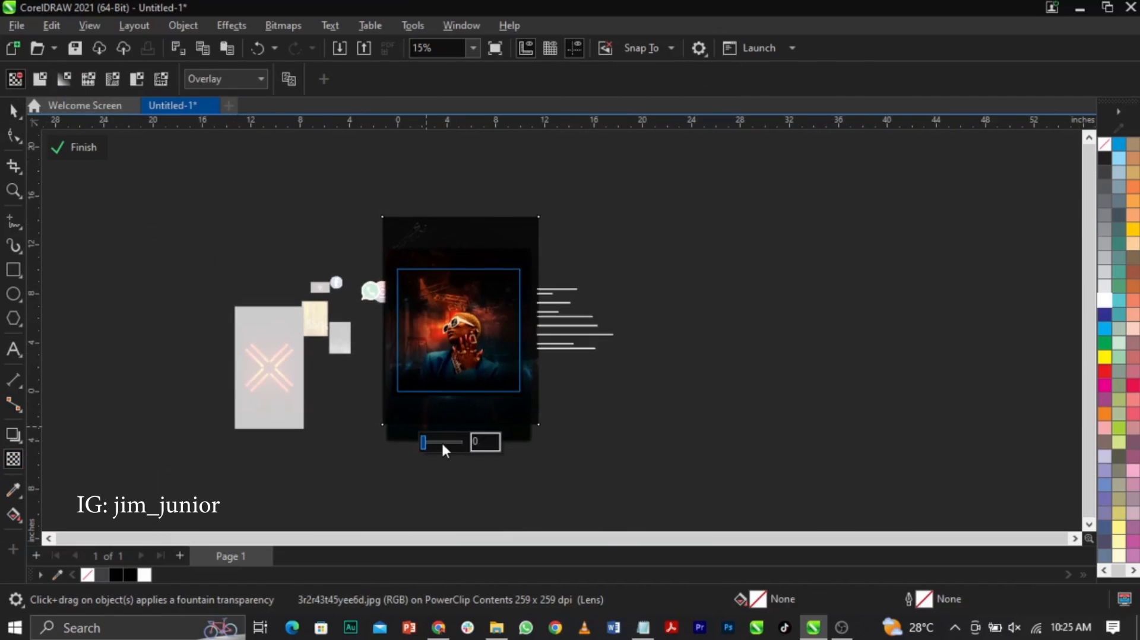
left_click(441, 442)
left_click_drag(444, 440, 451, 440)
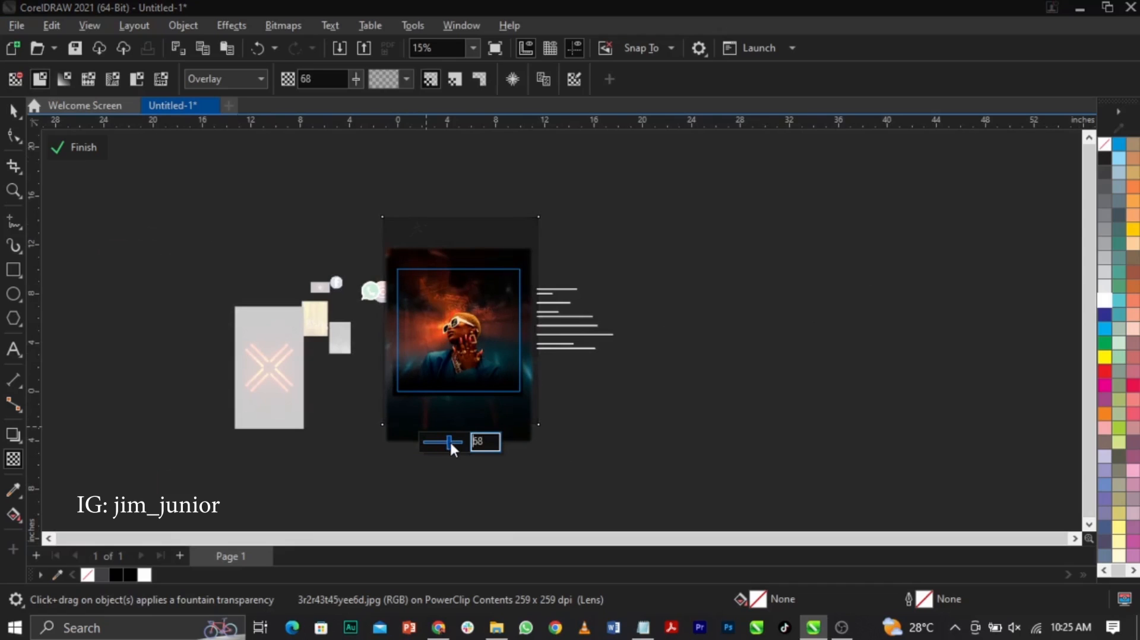
scroll(452, 381, "up", 2)
scroll(483, 234, "up", 3)
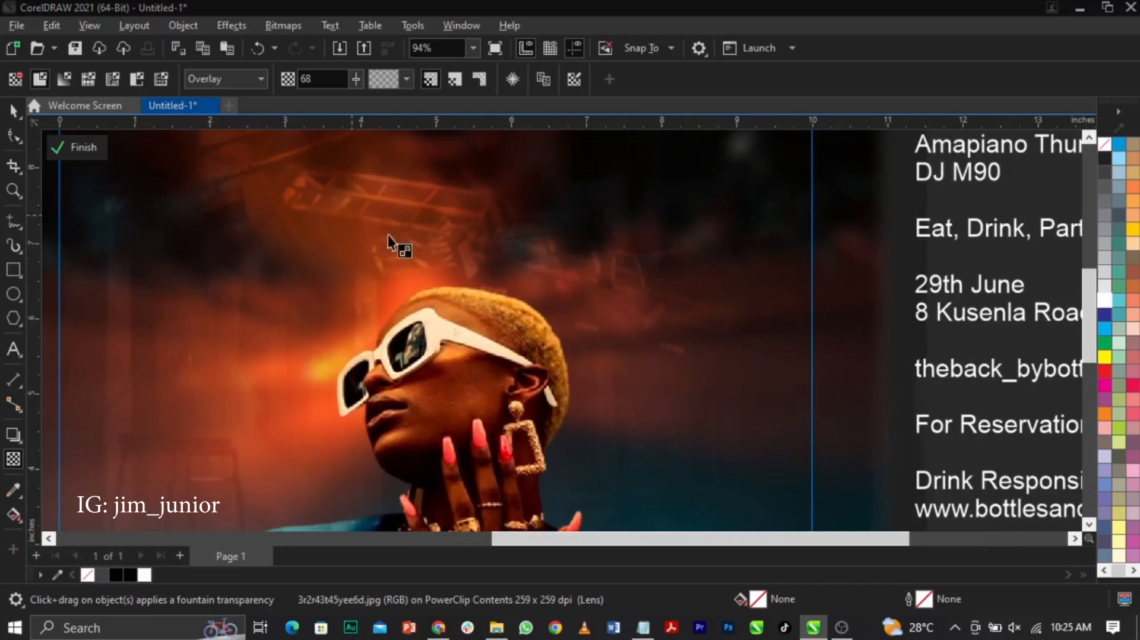
scroll(561, 240, "down", 2)
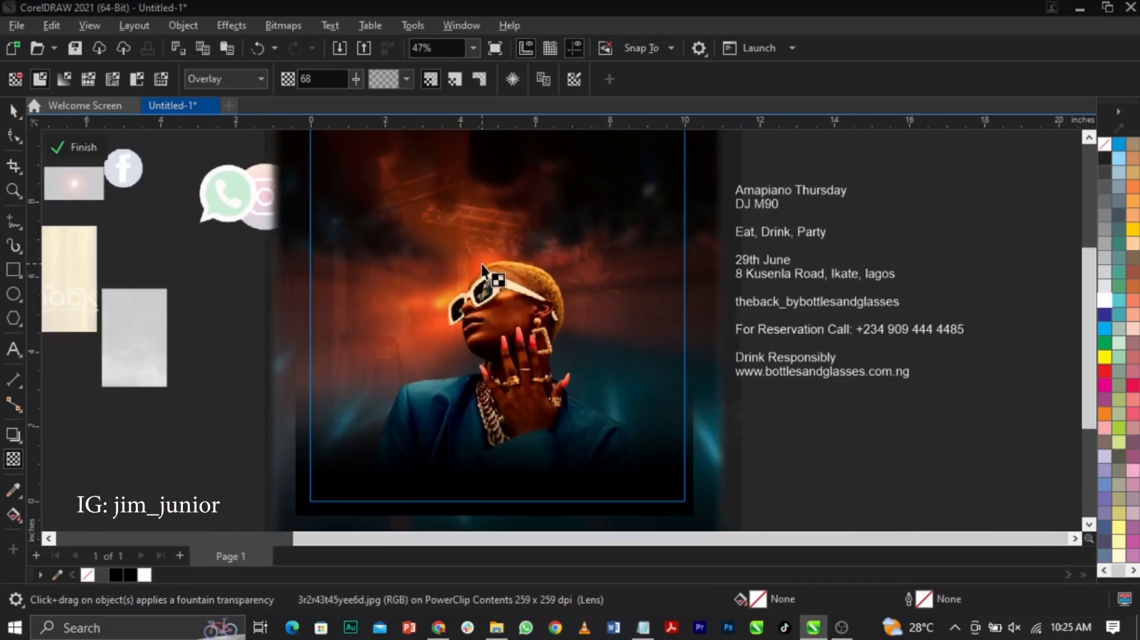
left_click(843, 409)
key("space")
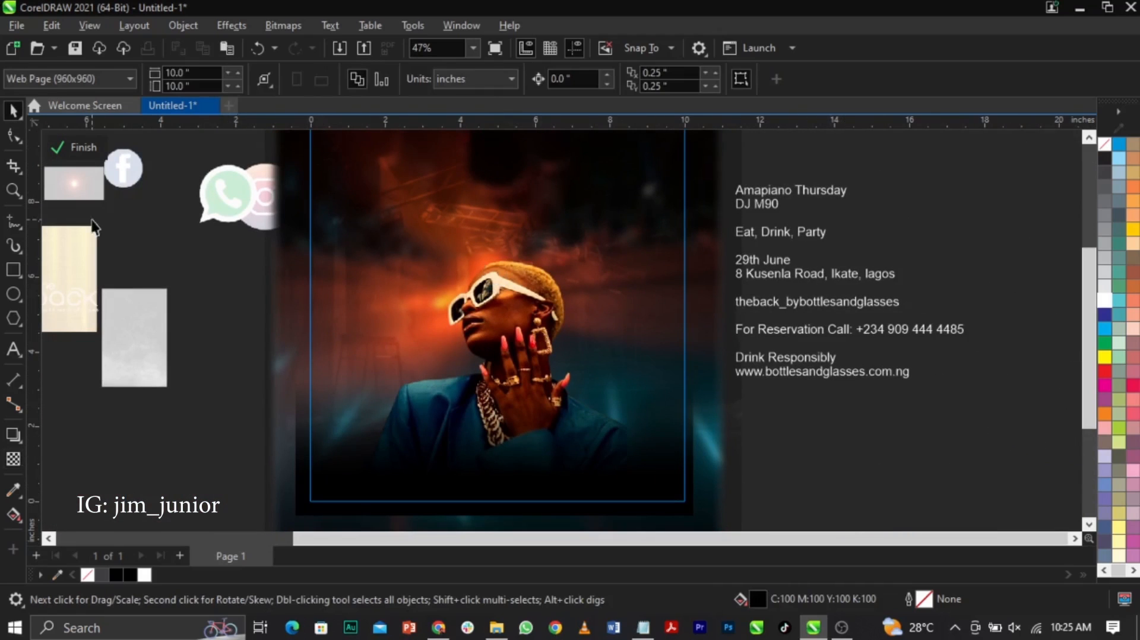
left_click(75, 147)
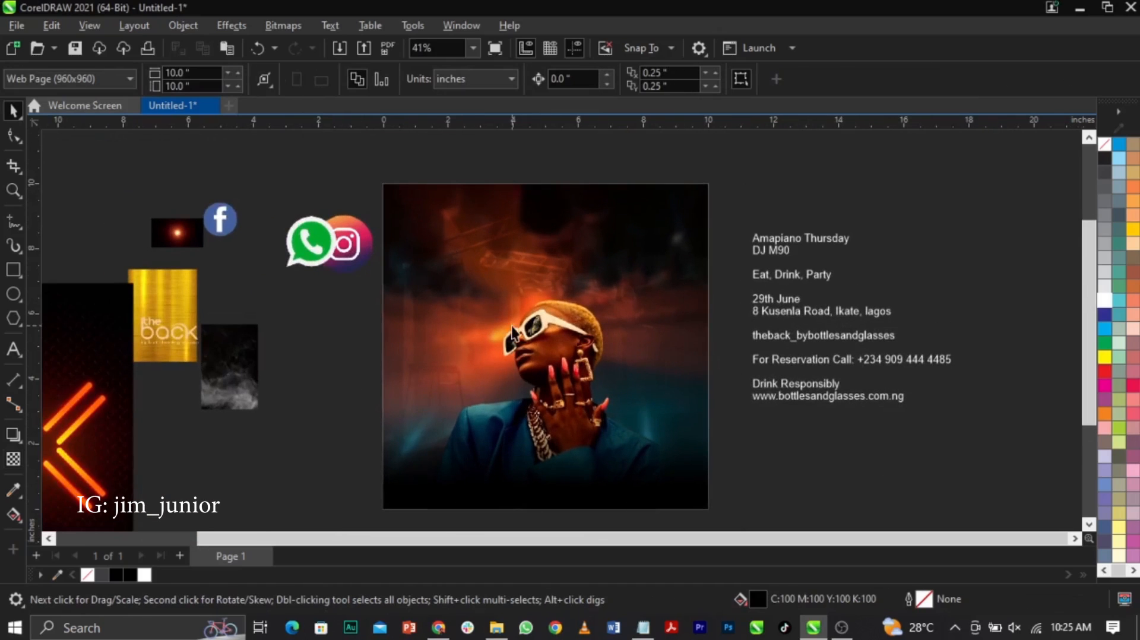
- Move the neon X image over the centre of the flyer and fade out its left edge with a horizontal fountain transparency
left_click_drag(122, 416, 664, 325)
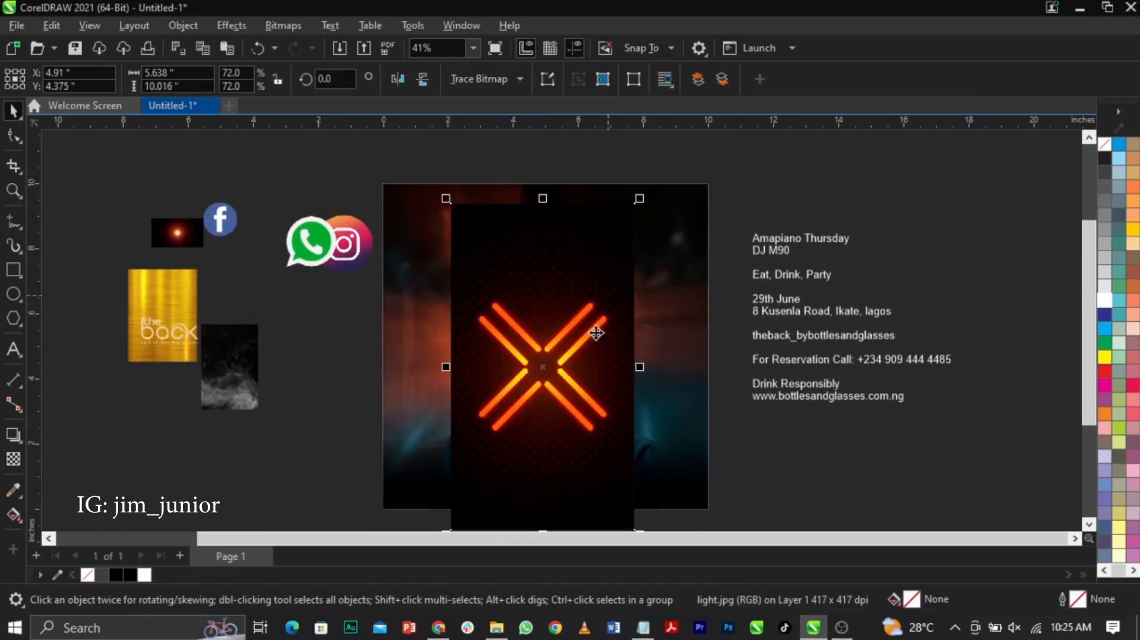
scroll(577, 333, "up", 2)
left_click(13, 459)
left_click_drag(433, 371, 385, 367)
- Convert the faded neon X image to a 300 dpi RGB Color (24-bit) bitmap with a transparent background
left_click(271, 23)
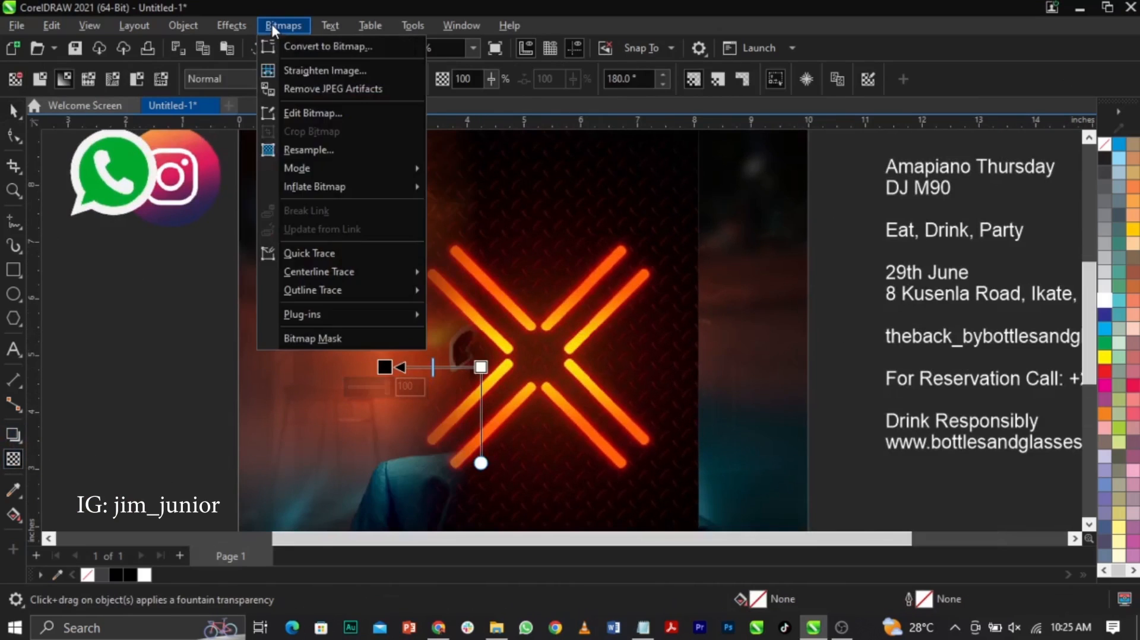
left_click(299, 49)
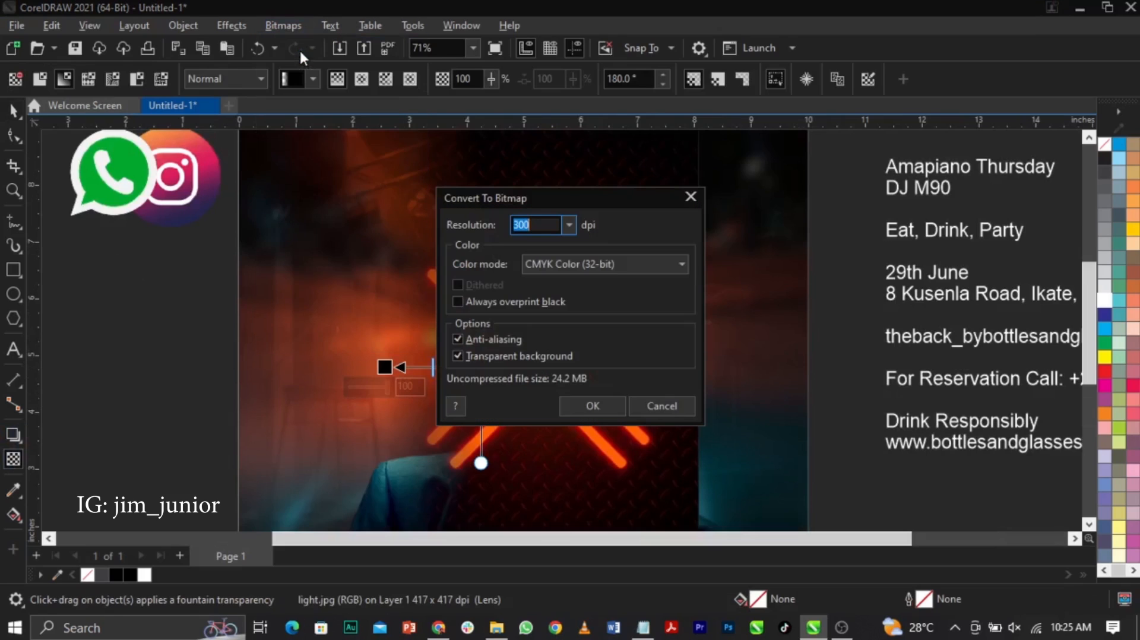
left_click(564, 271)
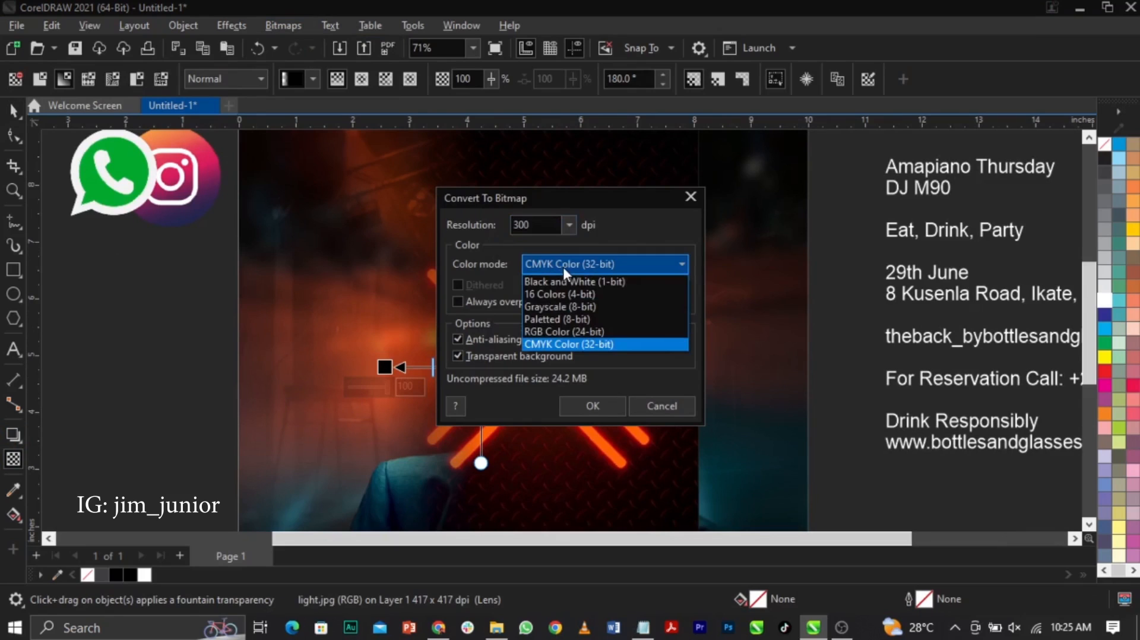
left_click(568, 331)
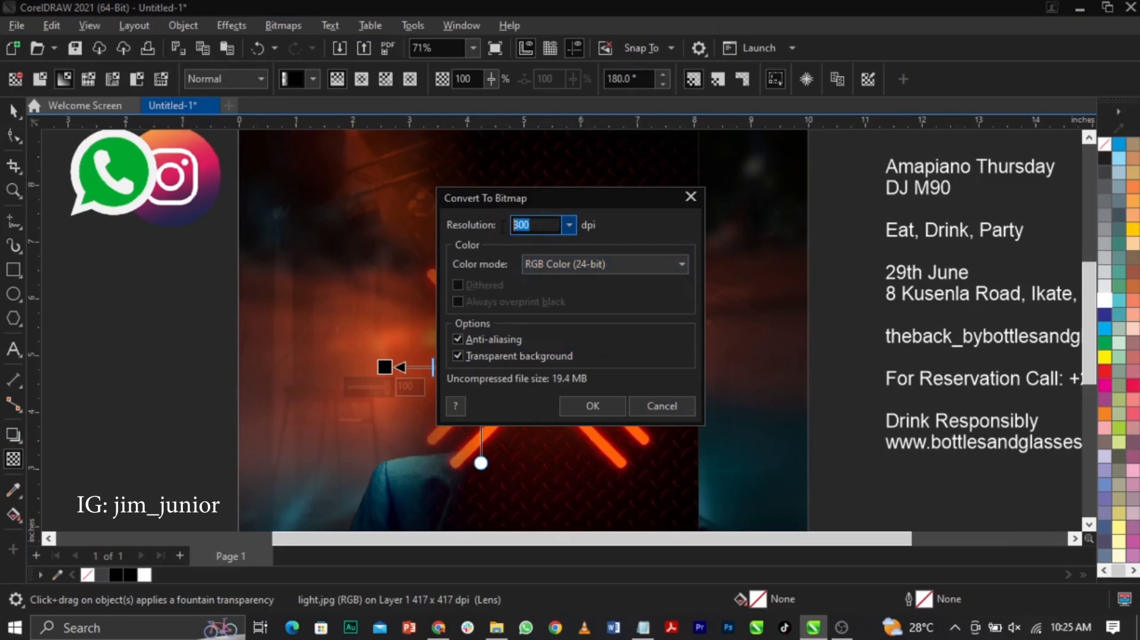
left_click(593, 407)
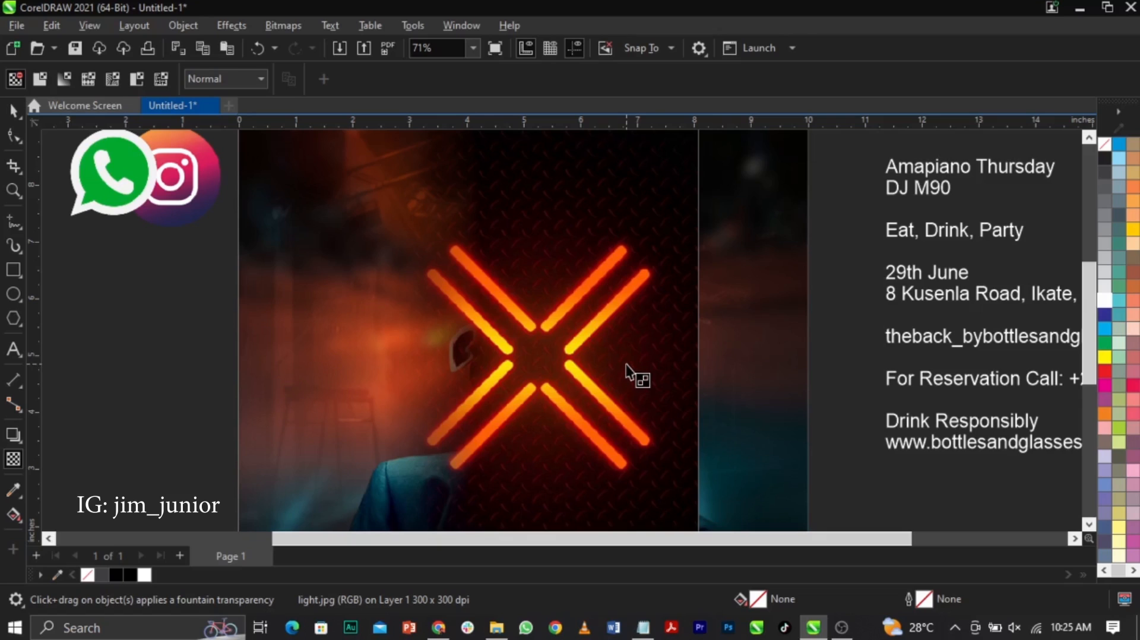
- Fade out the right edge of the neon X bitmap with a horizontal fountain transparency
left_click_drag(613, 353, 696, 355)
scroll(606, 353, "down", 2)
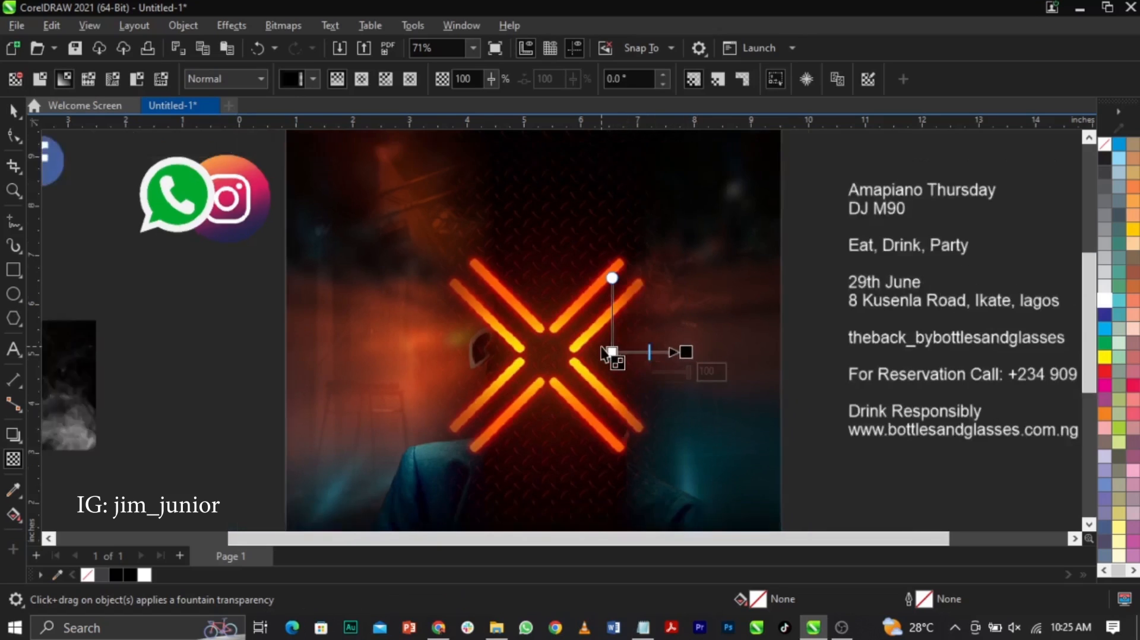
scroll(606, 353, "up", 1)
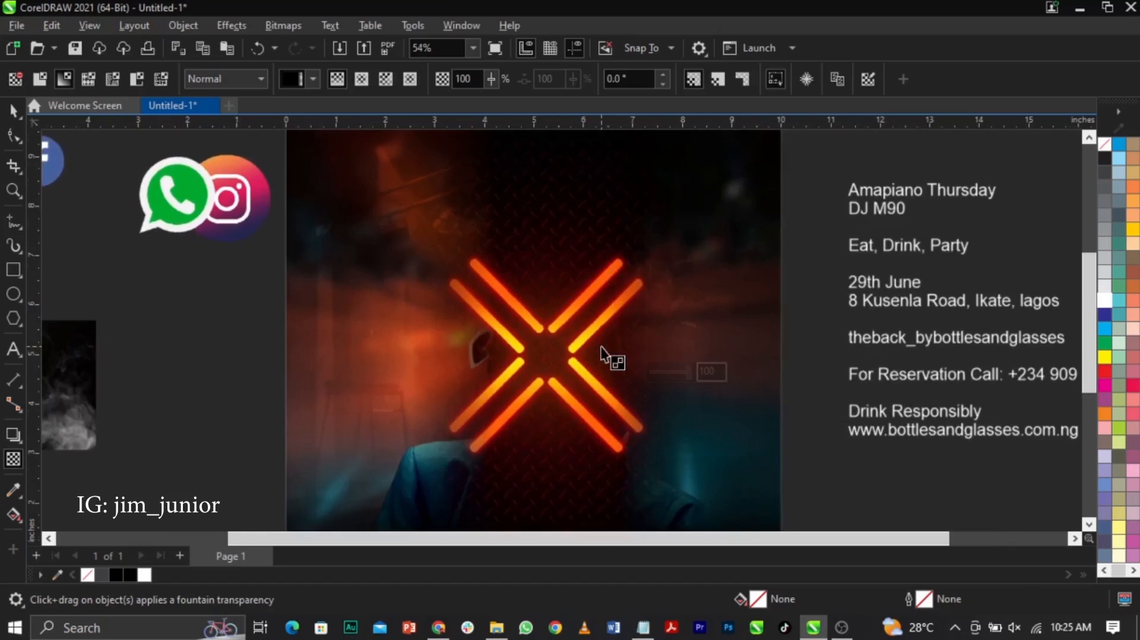
- Set the neon X bitmap's merge mode to Screen and PowerClip it inside the flyer frame
left_click(244, 84)
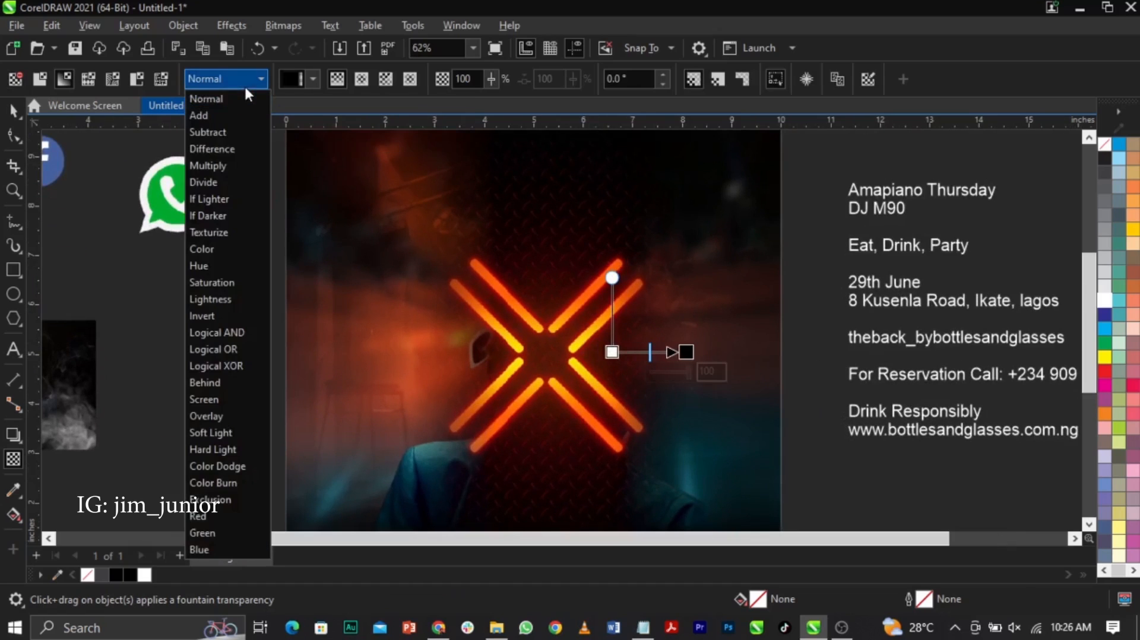
left_click(244, 398)
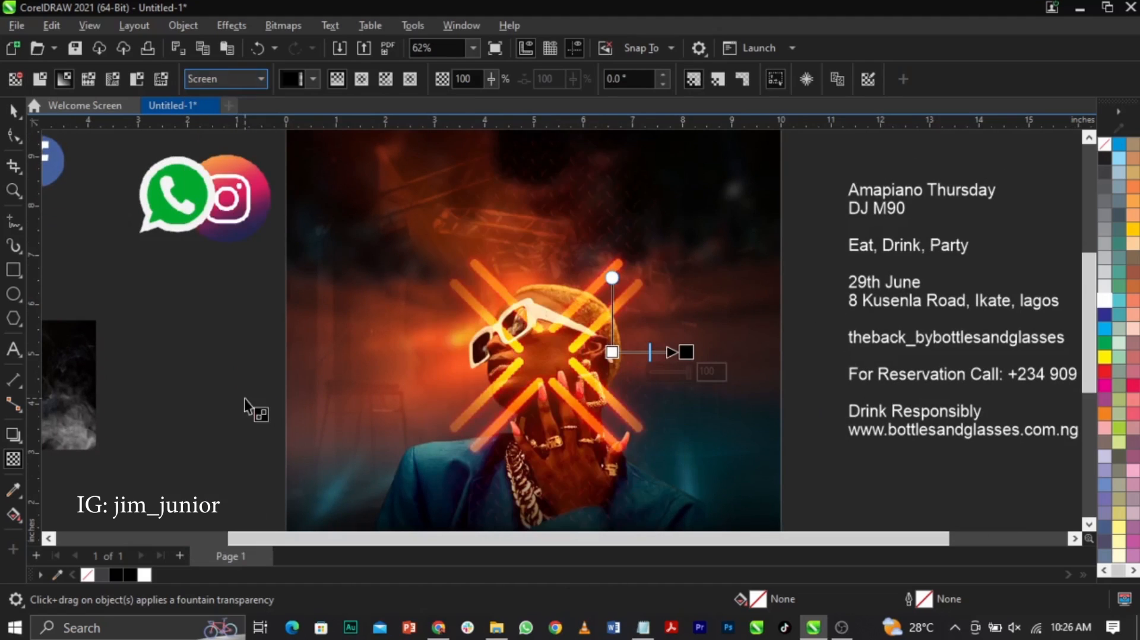
key("space")
right_click(544, 347)
left_click(600, 359)
left_click(743, 364)
scroll(525, 321, "down", 1)
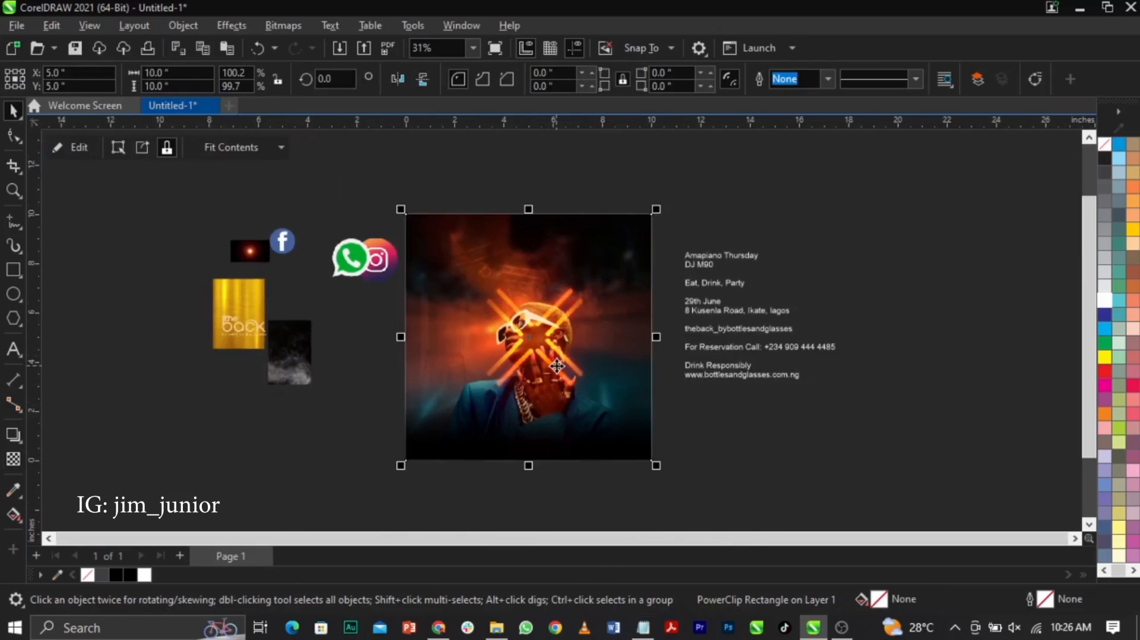
- Open the flyer's PowerClip contents for editing and send the neon X bitmap behind the figure cutout
right_click(558, 336)
left_click(623, 121)
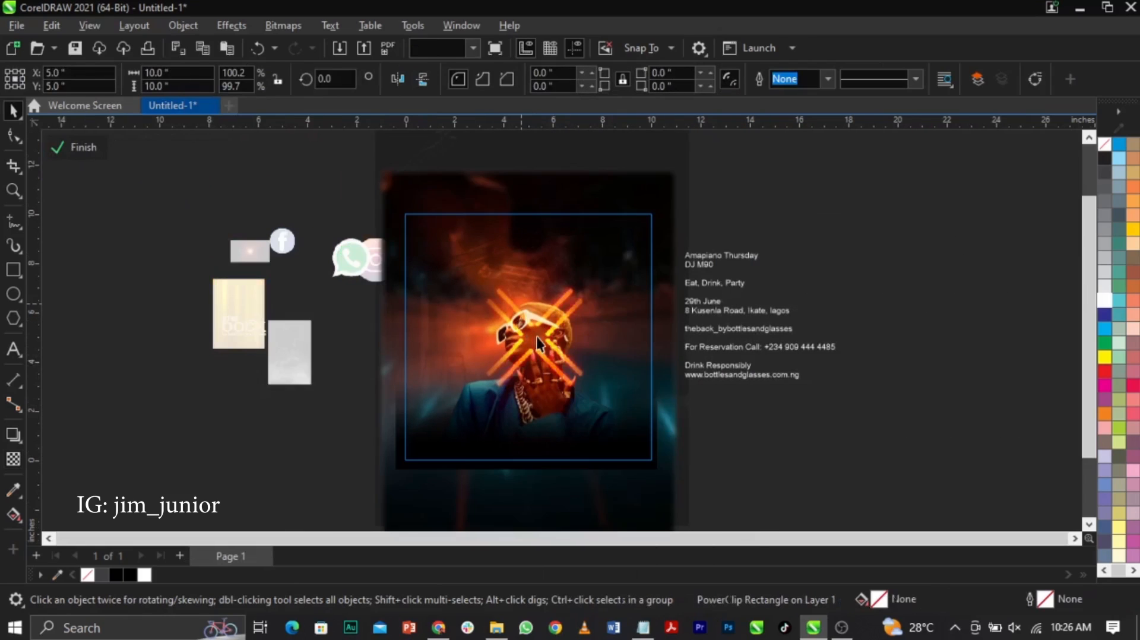
left_click_drag(601, 324, 586, 322)
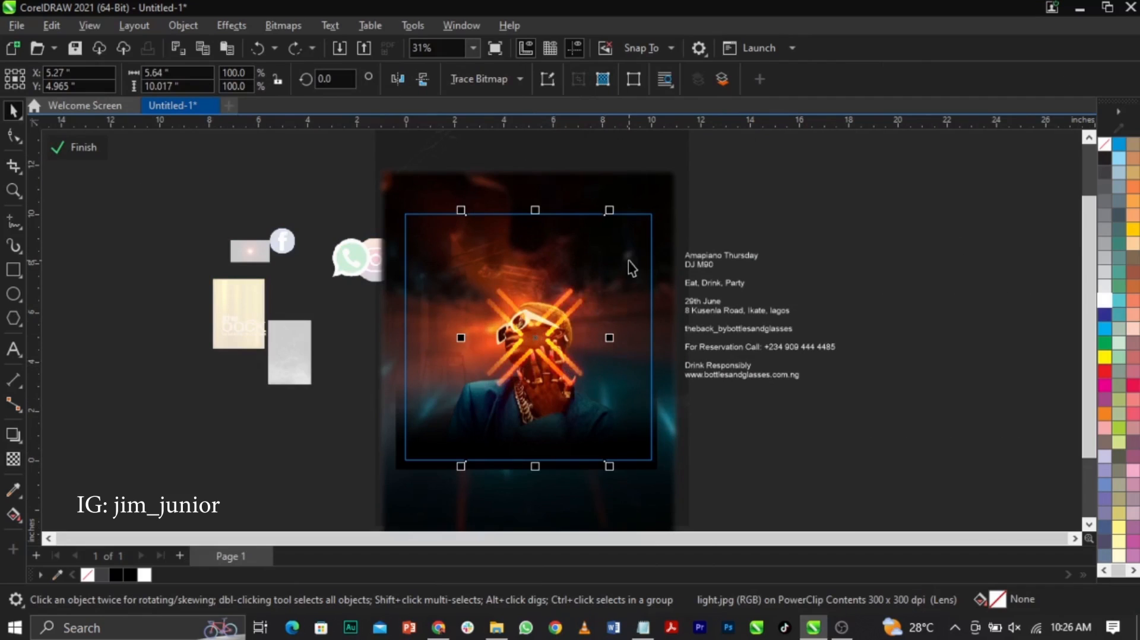
key("ctrl+Page_Down")
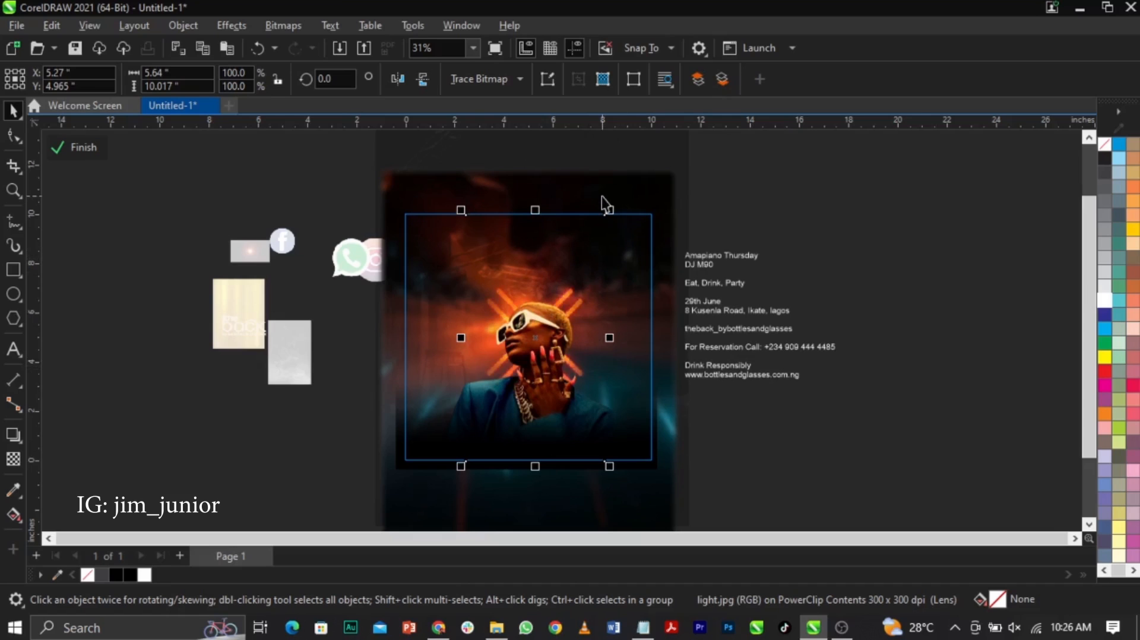
- Enlarge the neon X to about 123.5%, shift it slightly down behind the figure's head, and finish editing the PowerClip contents
left_click_drag(610, 211, 631, 179)
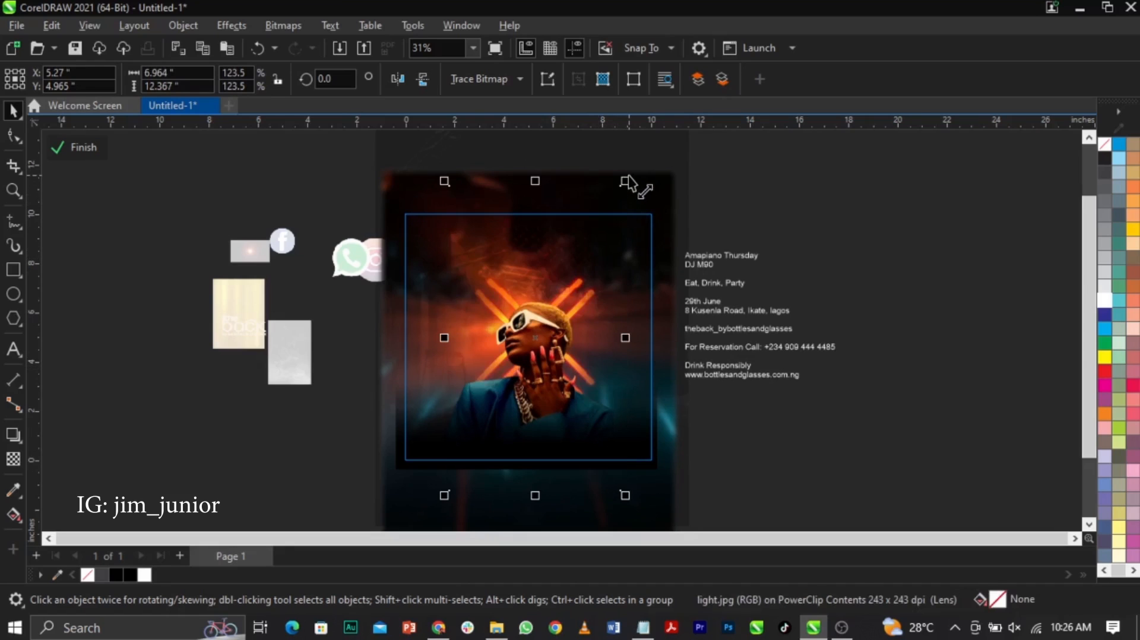
scroll(586, 305, "up", 3)
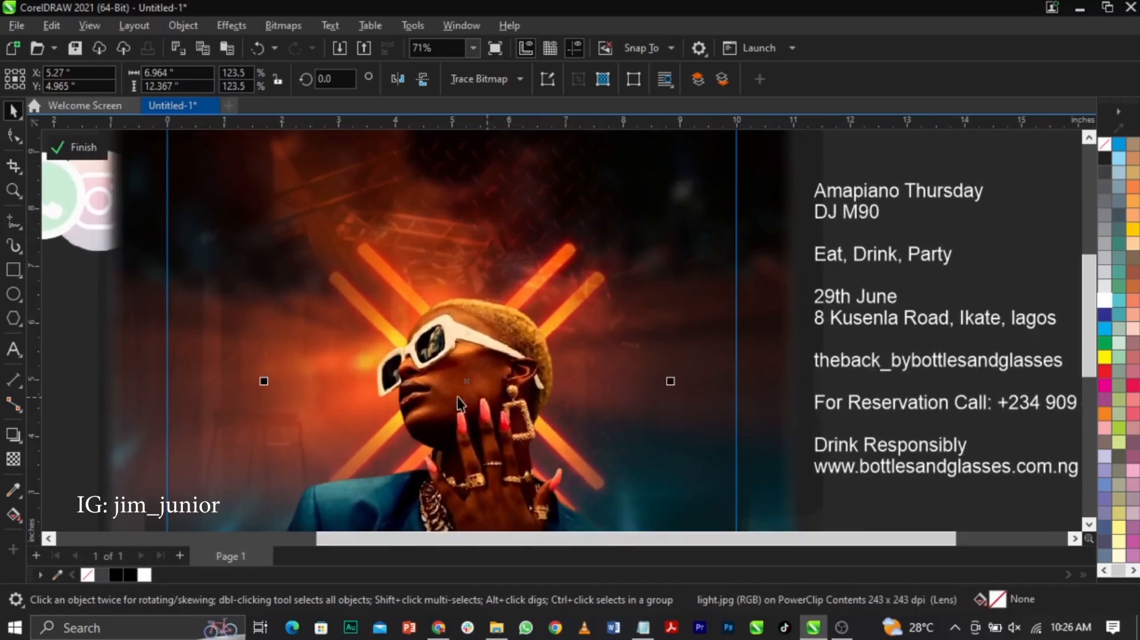
left_click_drag(467, 382, 464, 396)
scroll(534, 289, "down", 2)
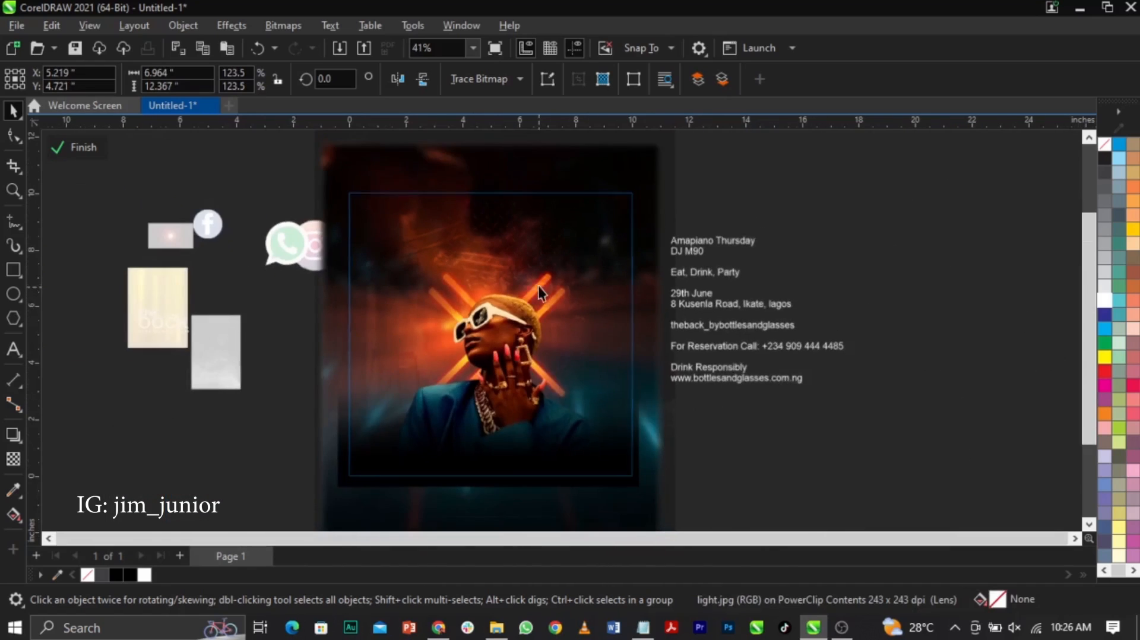
left_click(86, 144)
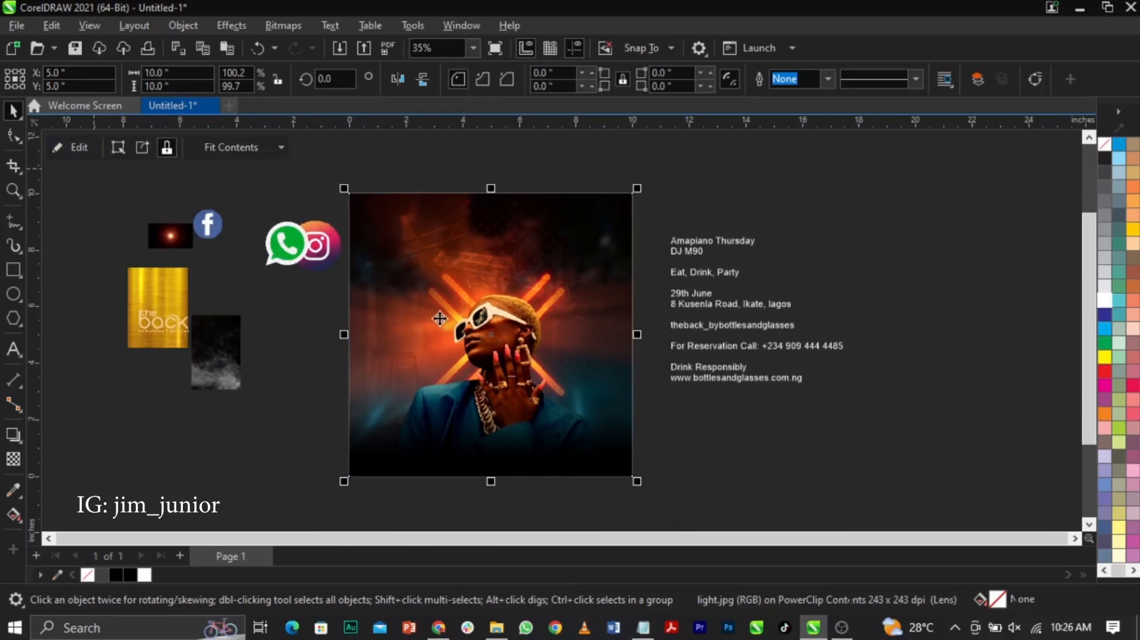
- Reopen the PowerClip contents and crop the empty area above the figure cutout with the Shape tool, to a height of about 7.3 inches
key("Escape")
scroll(555, 353, "up", 2)
double_click(602, 279)
double_click(516, 164)
left_click(521, 159)
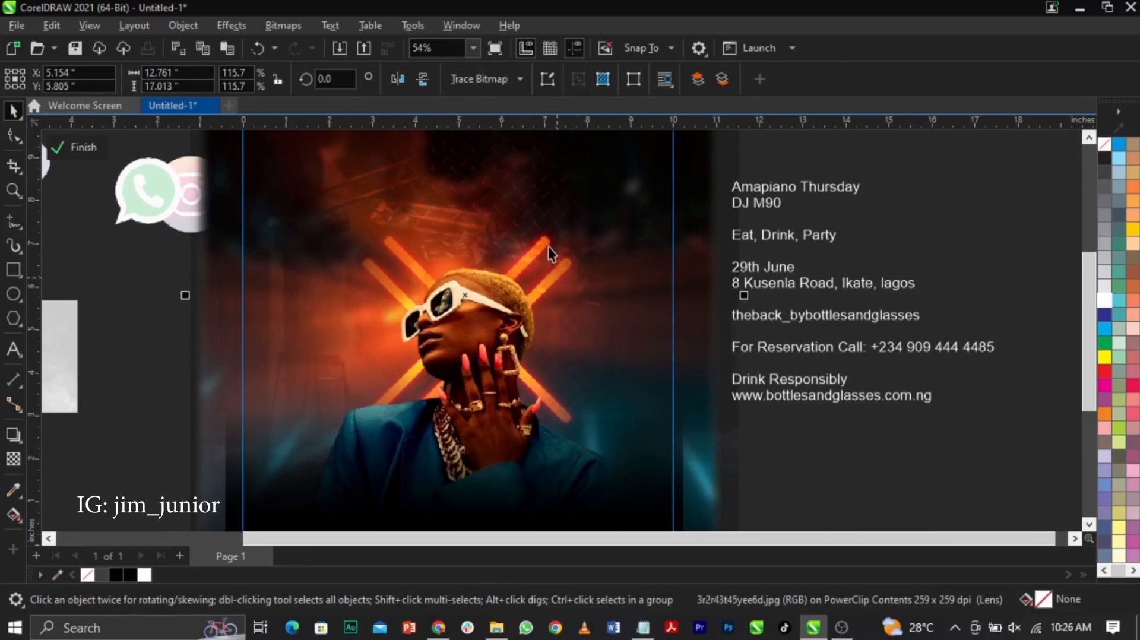
left_click(549, 247)
left_click_drag(546, 236, 555, 235)
key("ctrl+z")
scroll(541, 204, "down", 1)
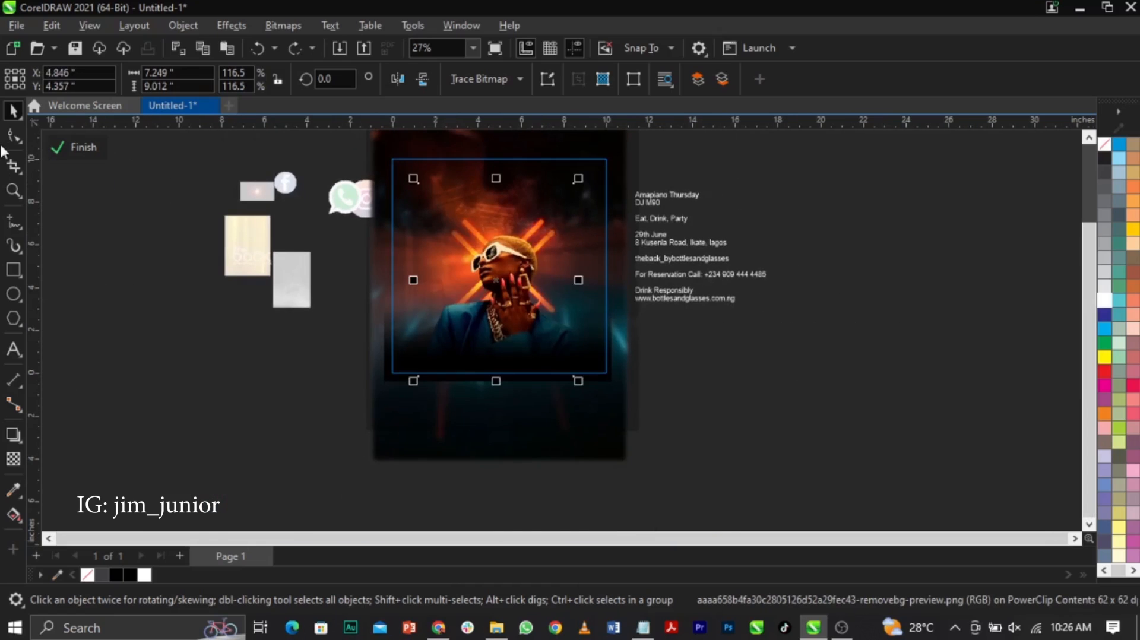
left_click(13, 135)
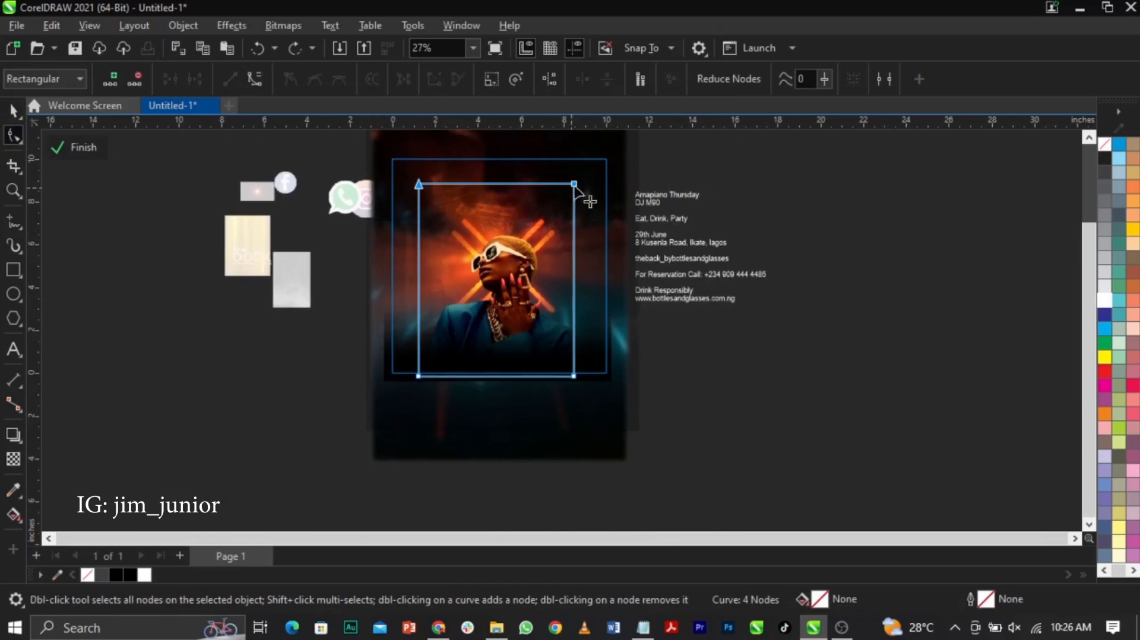
left_click_drag(578, 182, 579, 229)
key("space")
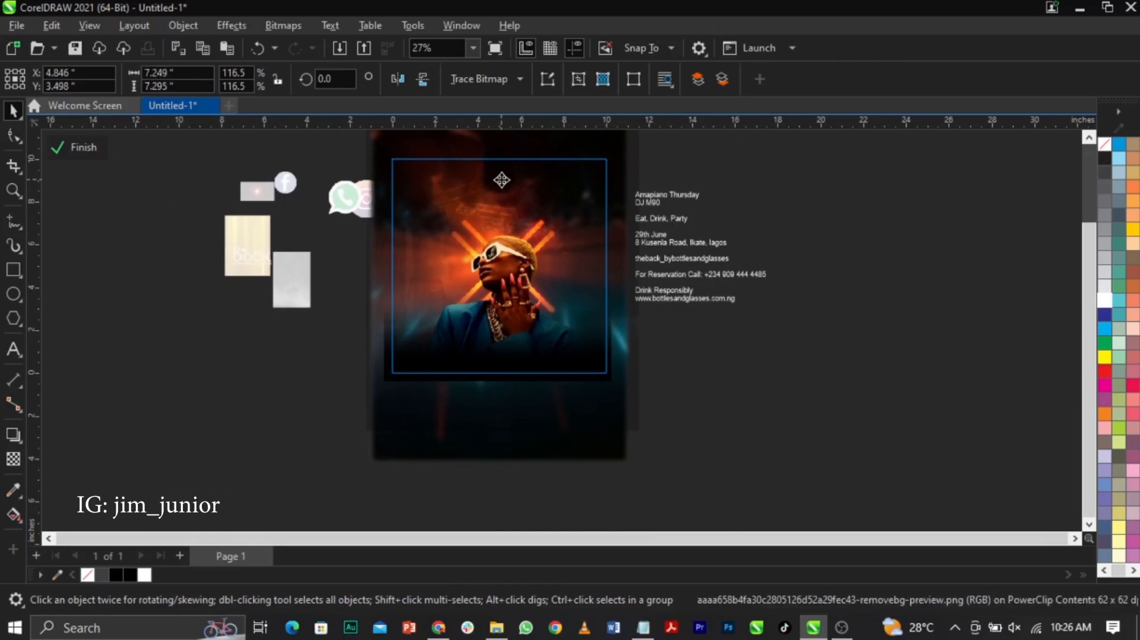
key("ctrl+z")
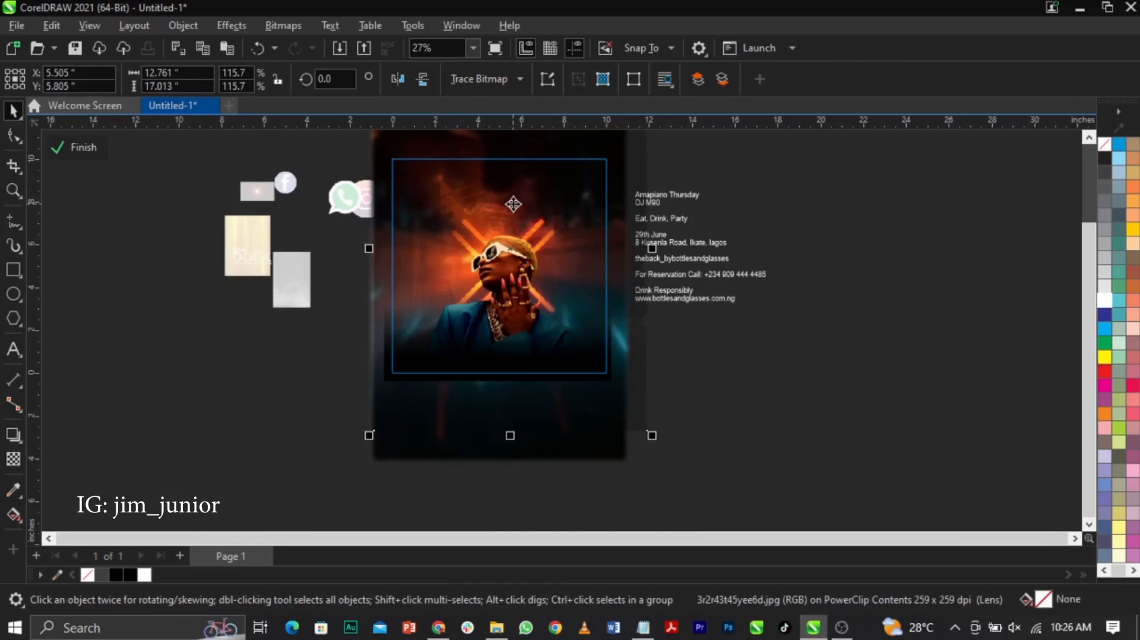
left_click_drag(453, 440, 546, 407)
key("ctrl+z")
key("ctrl+z")
left_click(762, 424)
key("ctrl+z")
left_click(744, 410)
scroll(496, 231, "up", 2)
left_click(495, 231)
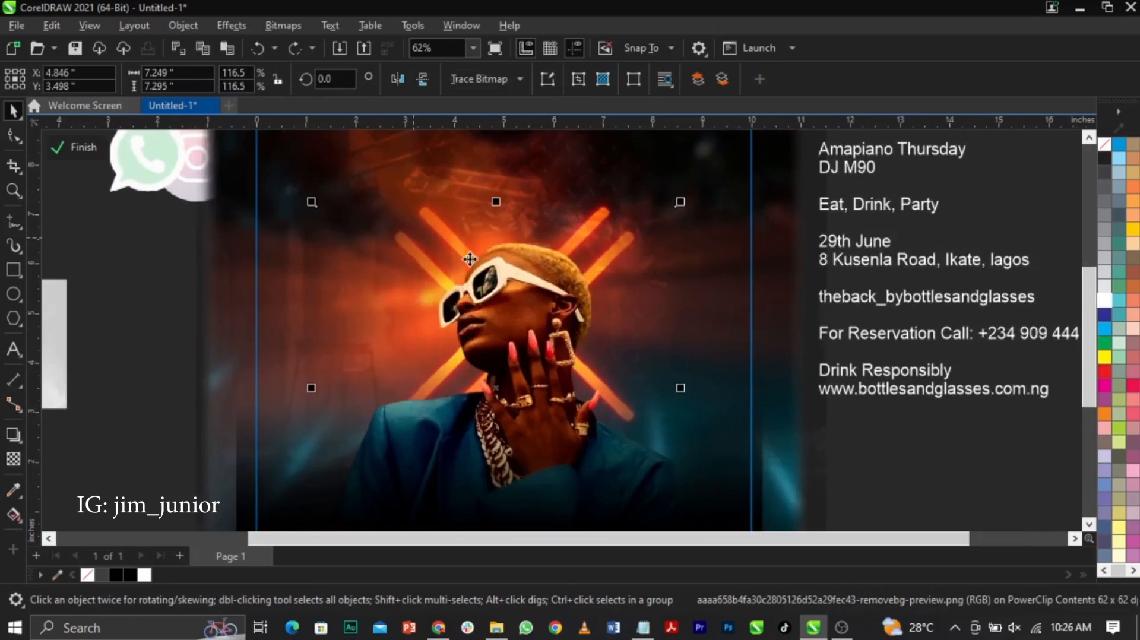
scroll(472, 241, "down", 2)
key("Delete")
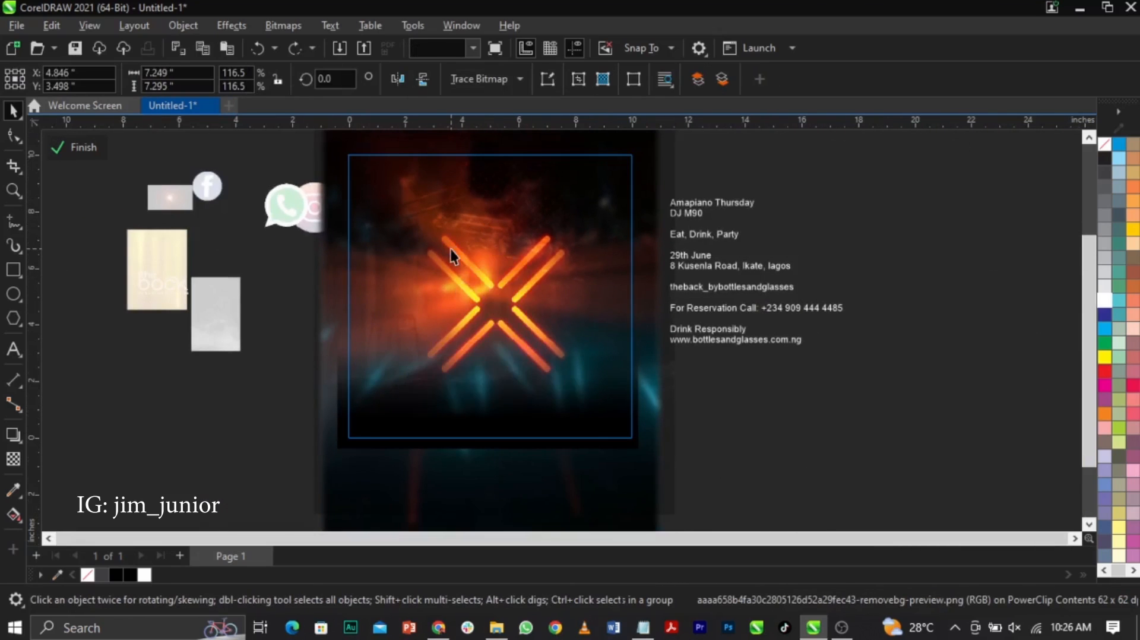
left_click(445, 250)
key("ctrl+z")
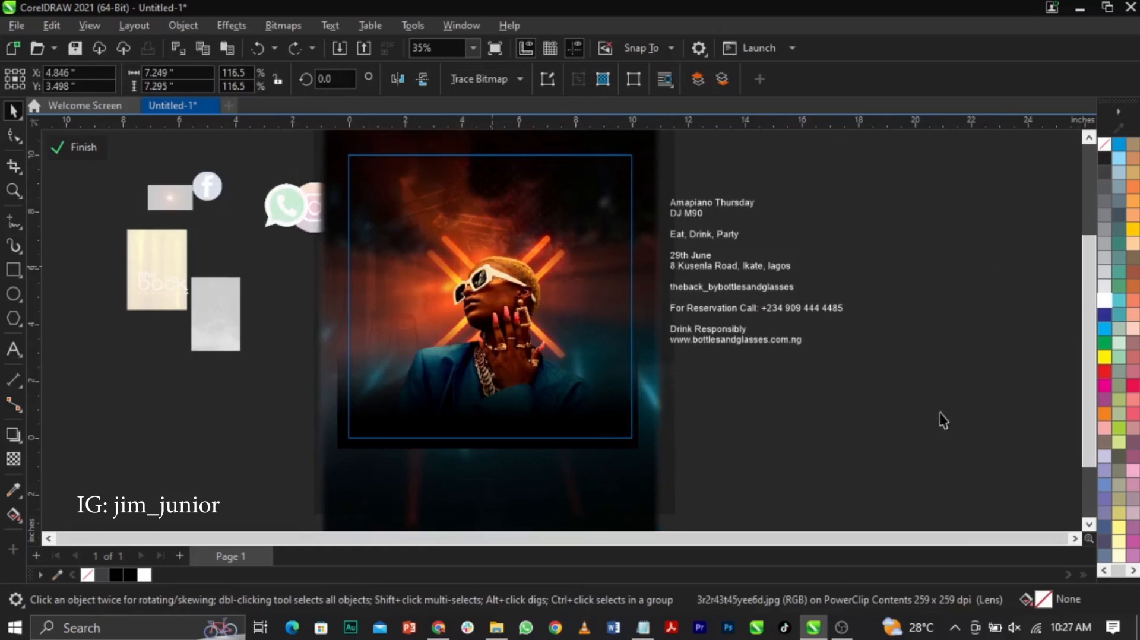
- Try to reposition the figure cutout and neon X together, finish editing, and undo back into the PowerClip contents
scroll(533, 251, "down", 2)
left_click_drag(430, 150, 599, 472)
left_click_drag(514, 284, 543, 283)
key("ctrl+z")
scroll(542, 344, "up", 5)
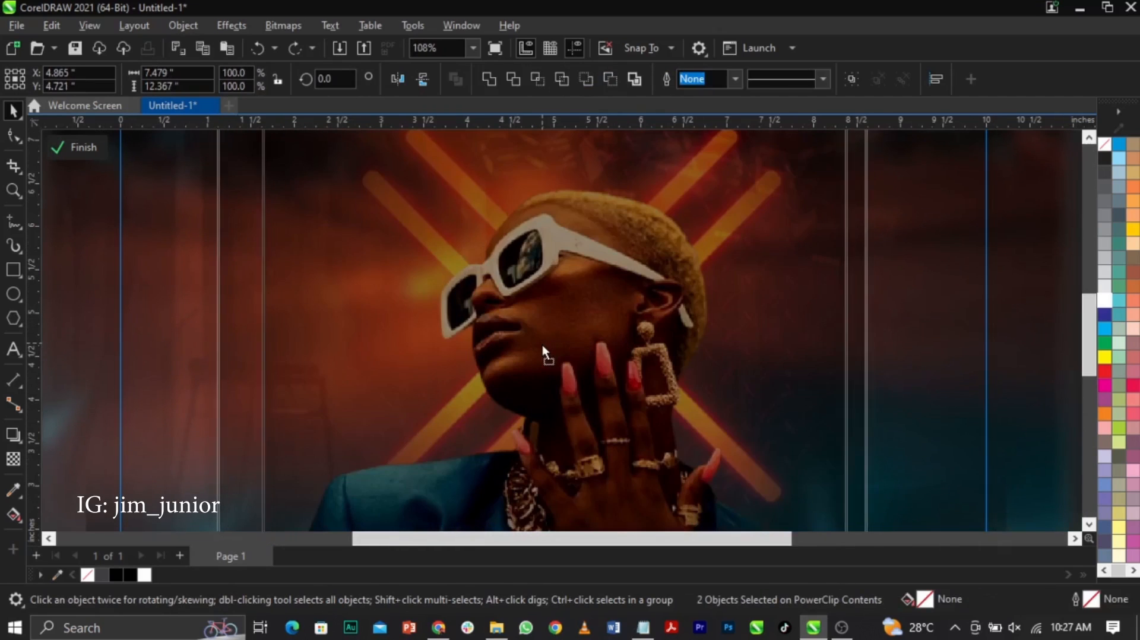
left_click_drag(543, 347, 538, 347)
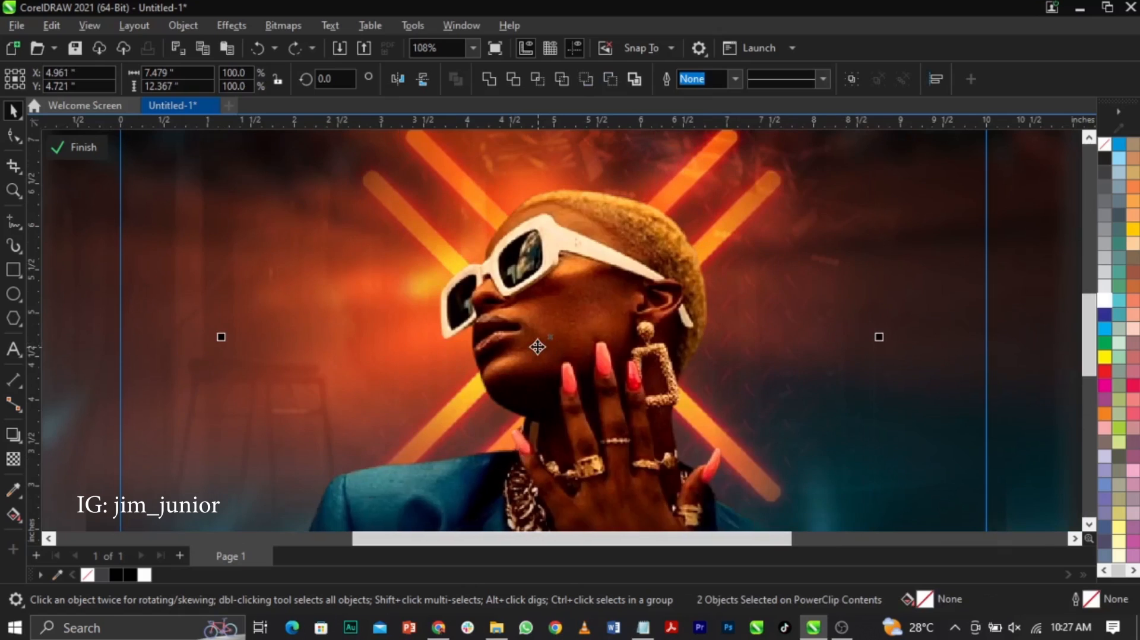
scroll(538, 347, "down", 4)
left_click(70, 182)
left_click(76, 146)
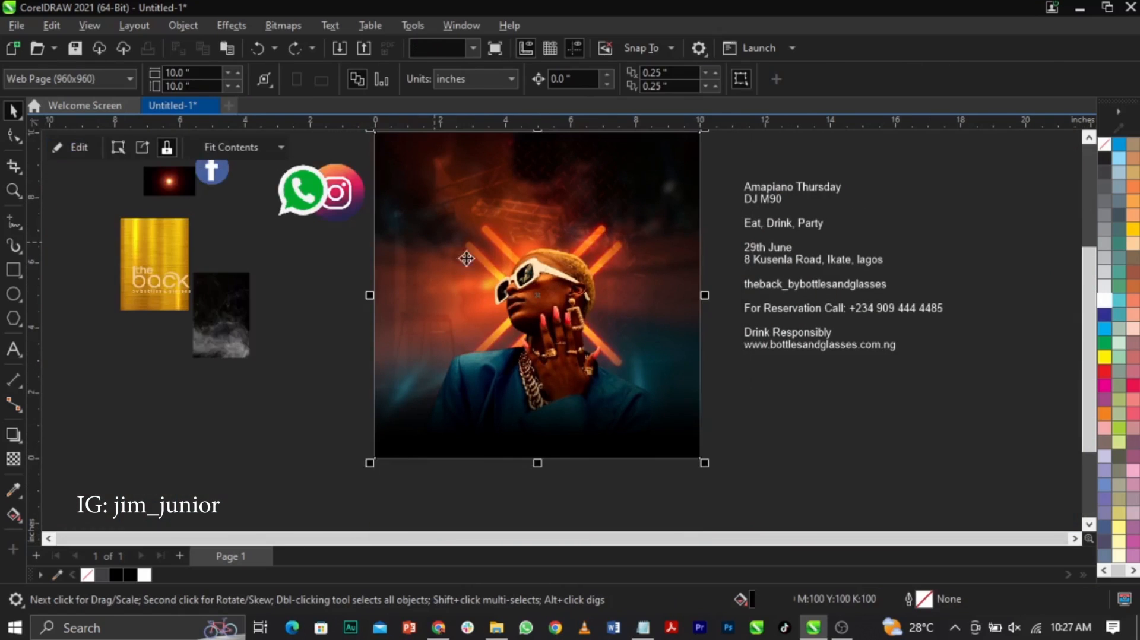
key("Escape")
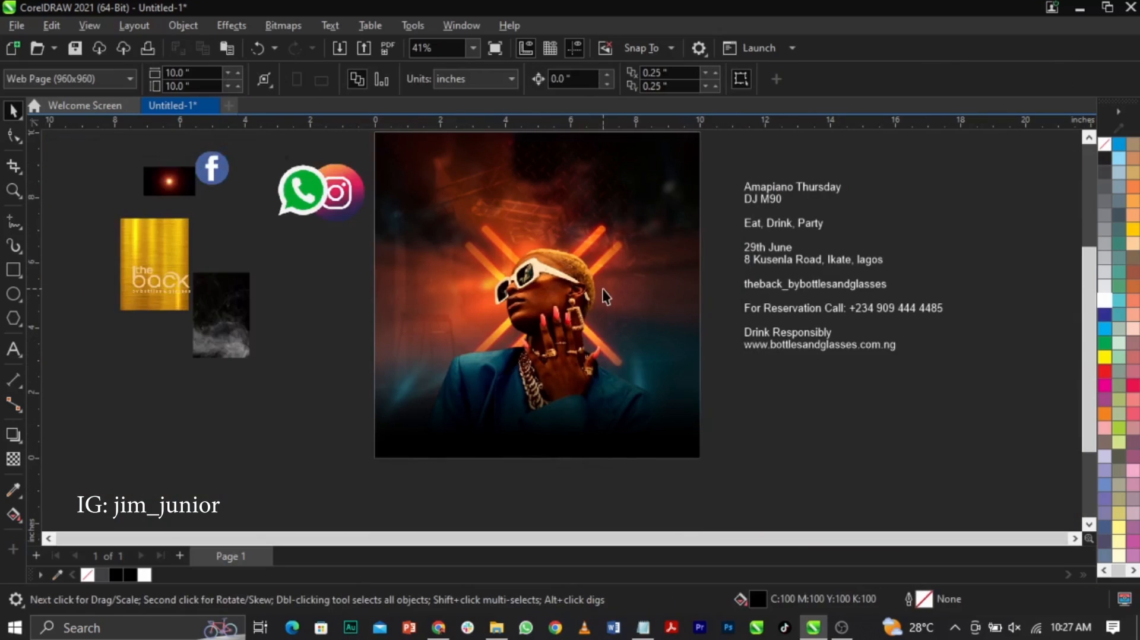
scroll(563, 209, "up", 1)
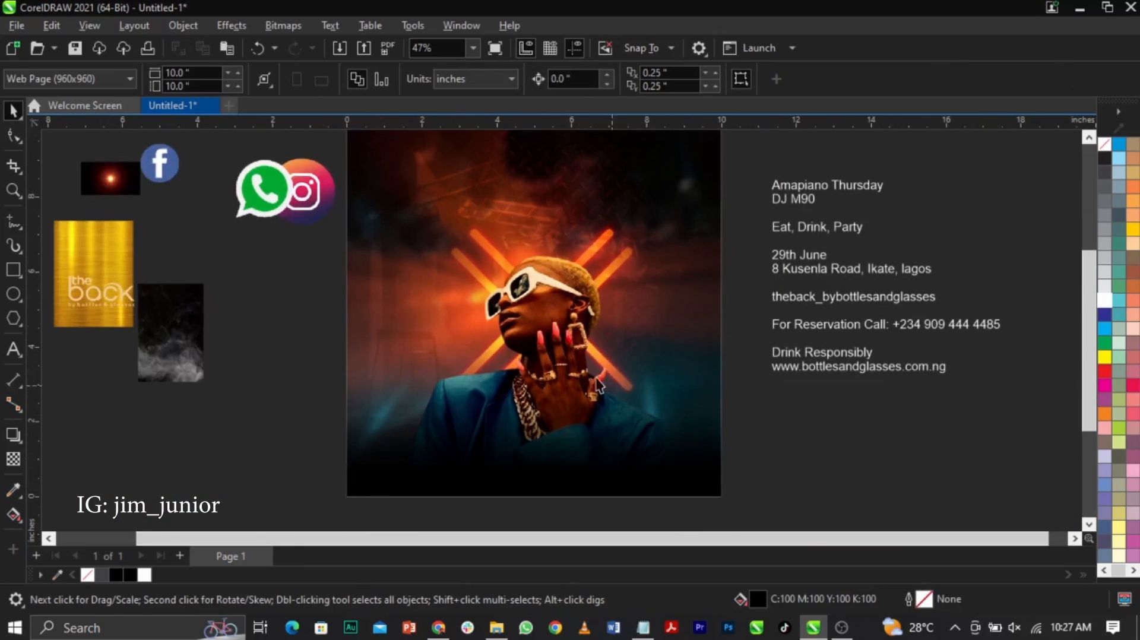
key("ctrl+z")
key("ctrl+z")
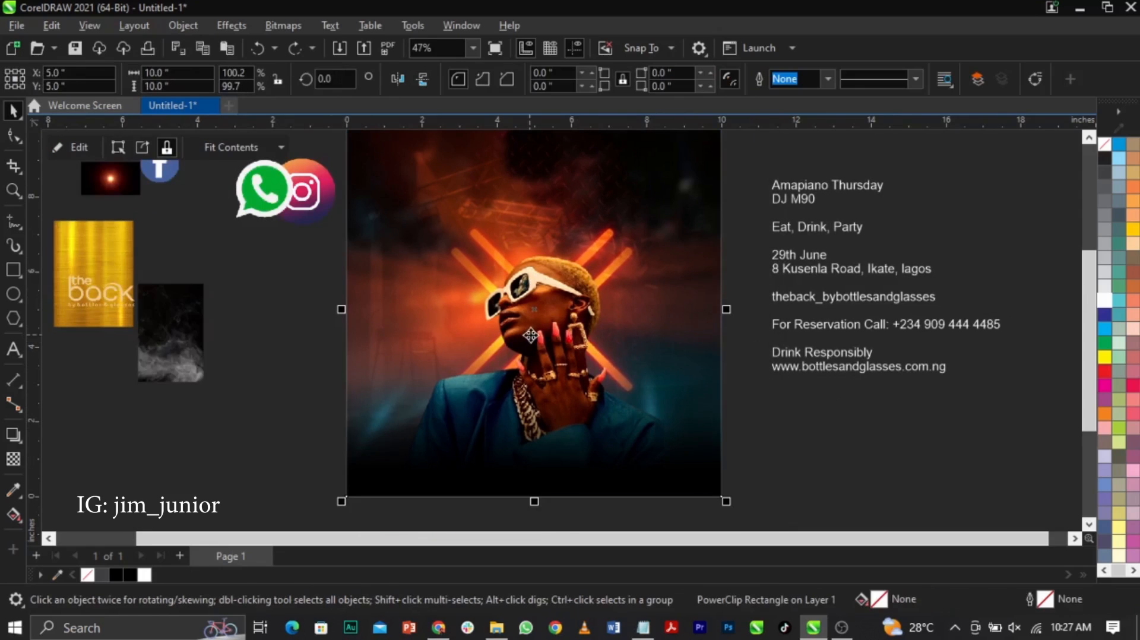
left_click(261, 45)
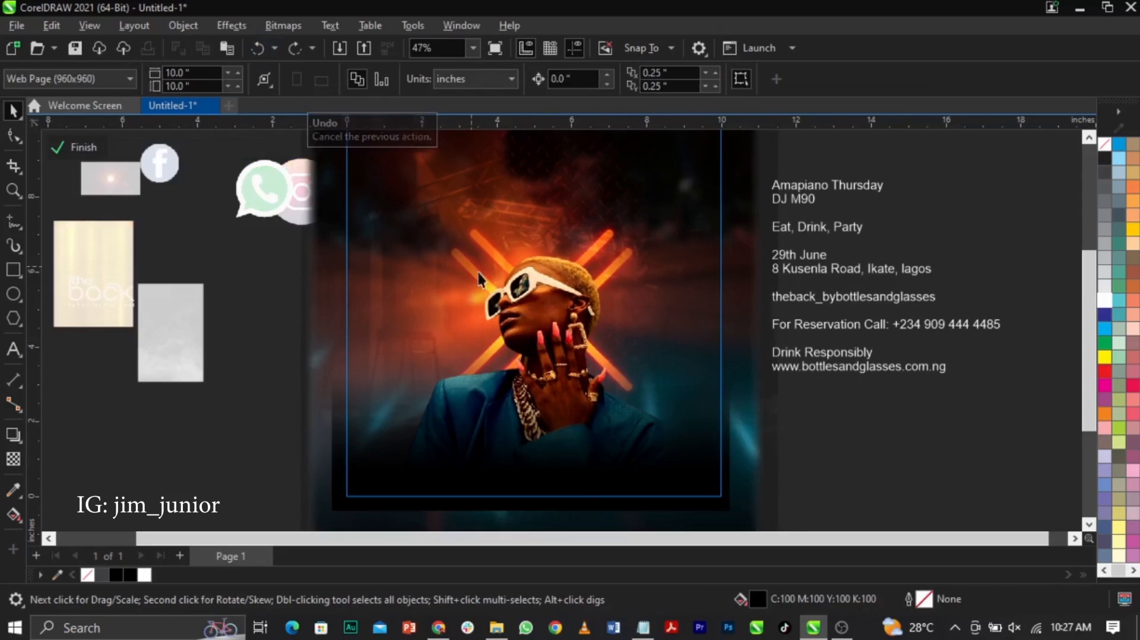
- Move the neon X to about X 4.87 and Y 4.9 inches behind the figure's head and finish editing the PowerClip contents
scroll(544, 305, "up", 1)
left_click_drag(544, 315, 517, 322)
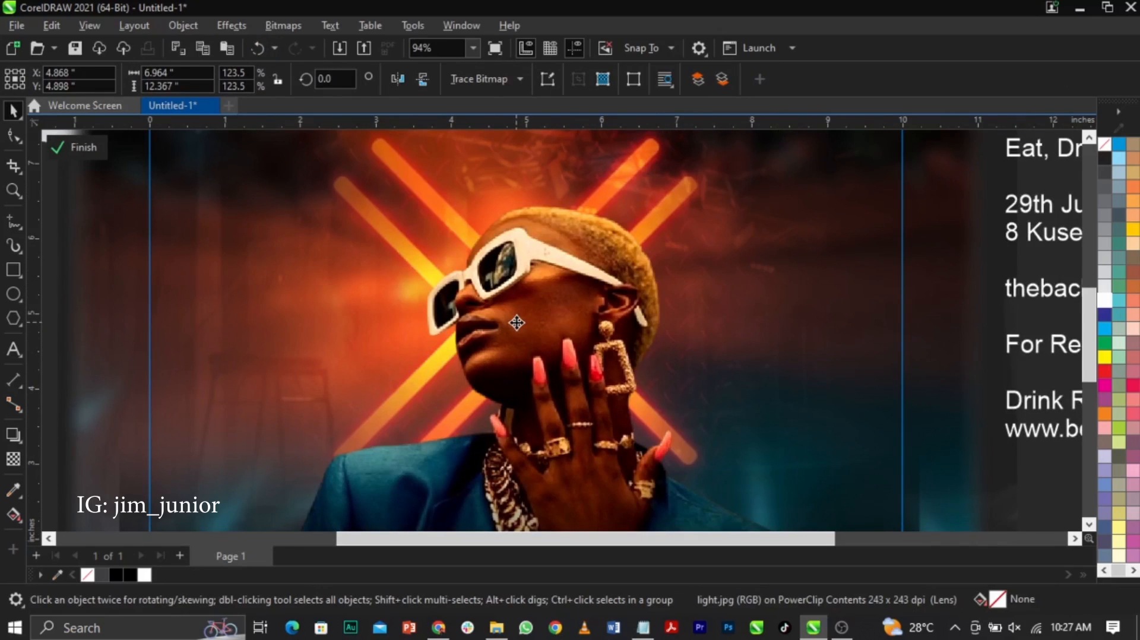
left_click(536, 304)
scroll(539, 302, "down", 3)
left_click(961, 410)
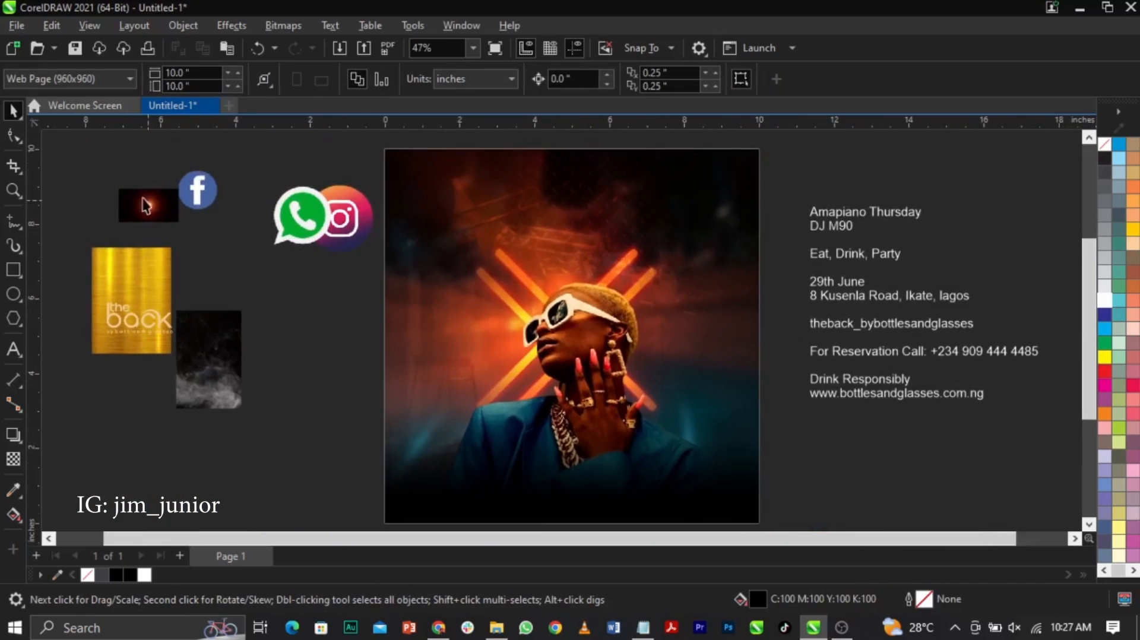
- Enlarge the smoke image and place it over the flyer so that it covers the figure
left_click(205, 324)
left_click_drag(205, 324, 667, 208)
left_click_drag(593, 374, 641, 357)
- Try the Screen merge mode on the smoke image and undo it
left_click(12, 461)
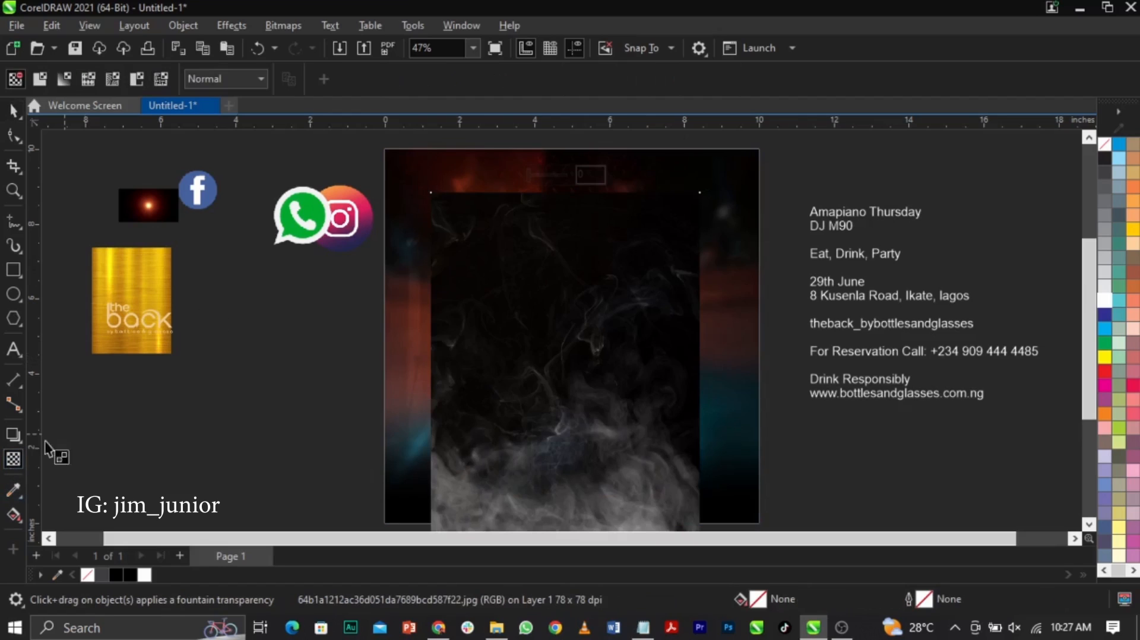
left_click(221, 78)
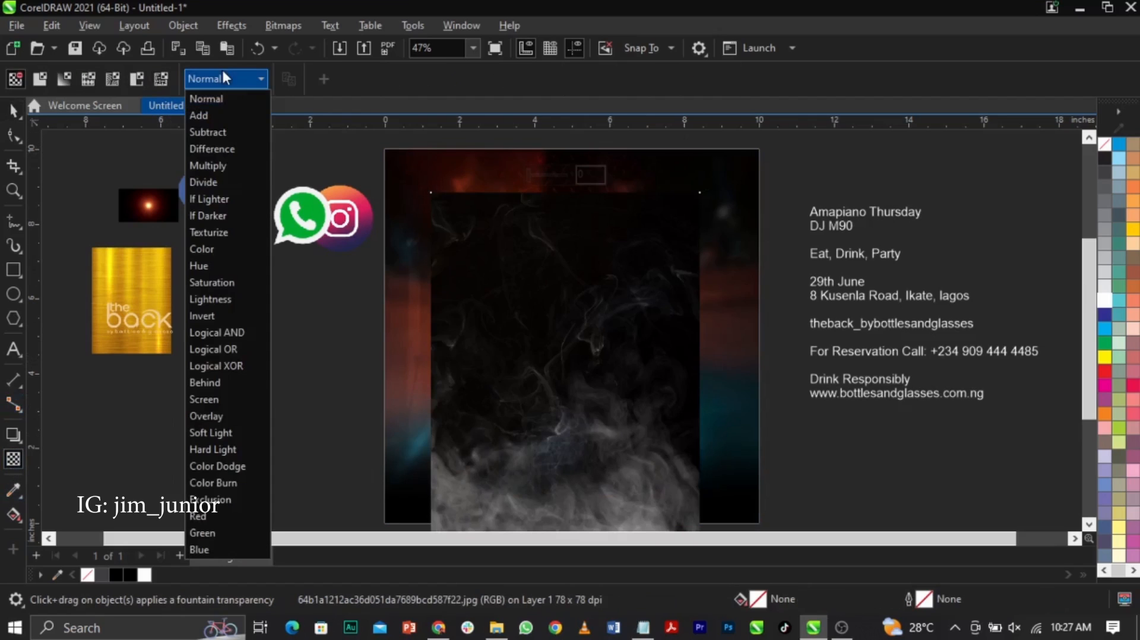
left_click(215, 399)
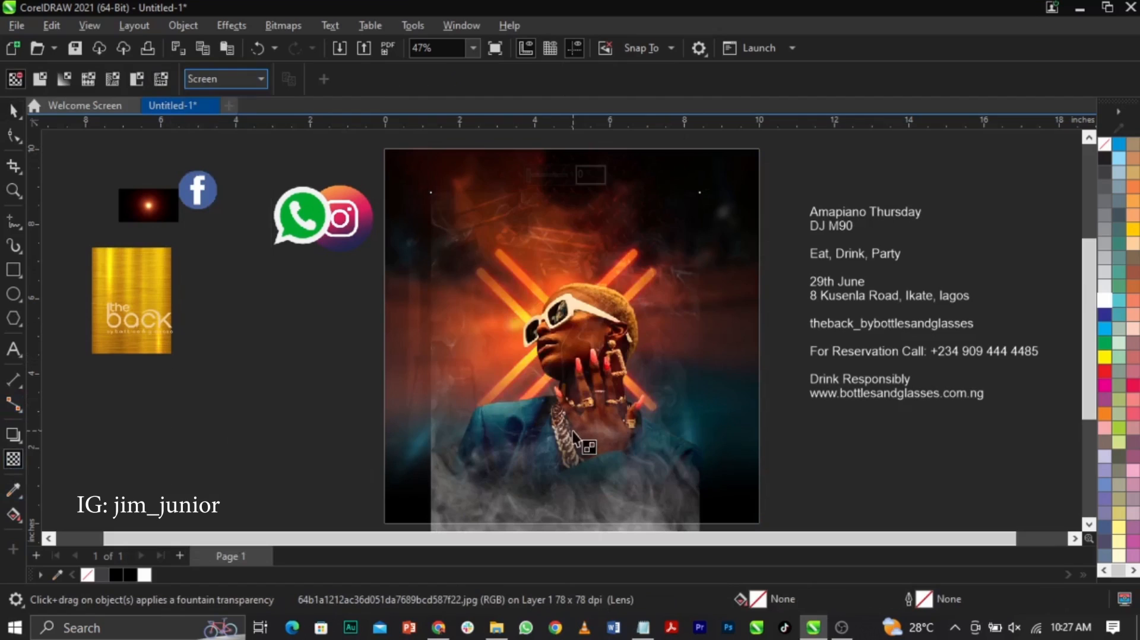
key("ctrl+z")
- Fade out the smoke image's left edge with a horizontal fountain transparency and convert it to a 300 dpi RGB Color (24-bit) bitmap with transparent background
left_click_drag(530, 453, 430, 453)
left_click_drag(529, 453, 468, 453)
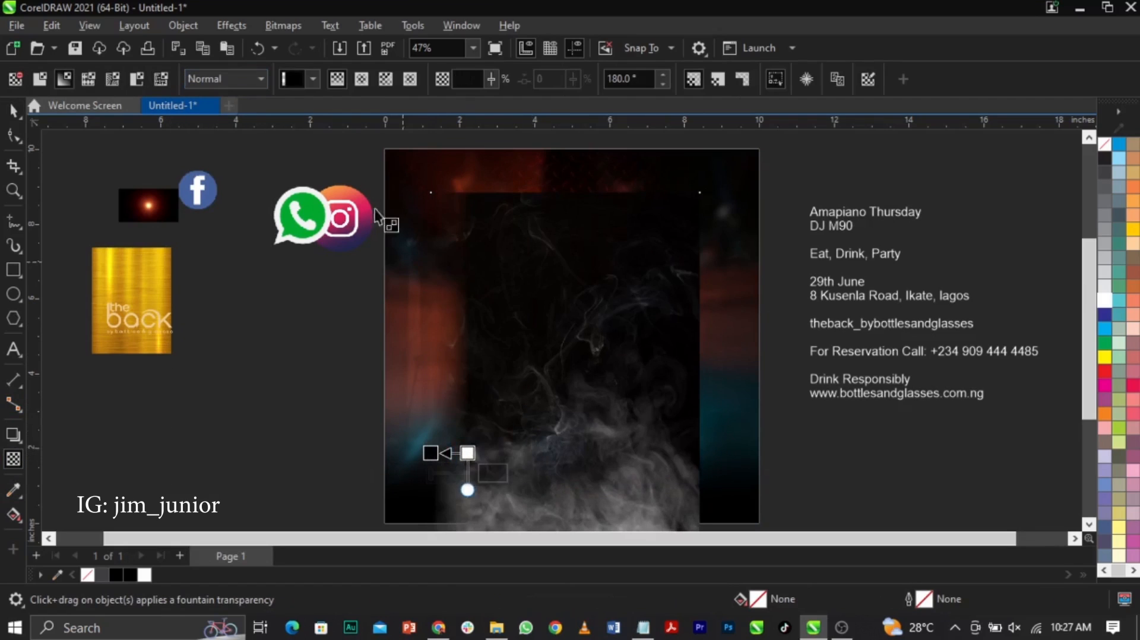
left_click(271, 27)
left_click(290, 41)
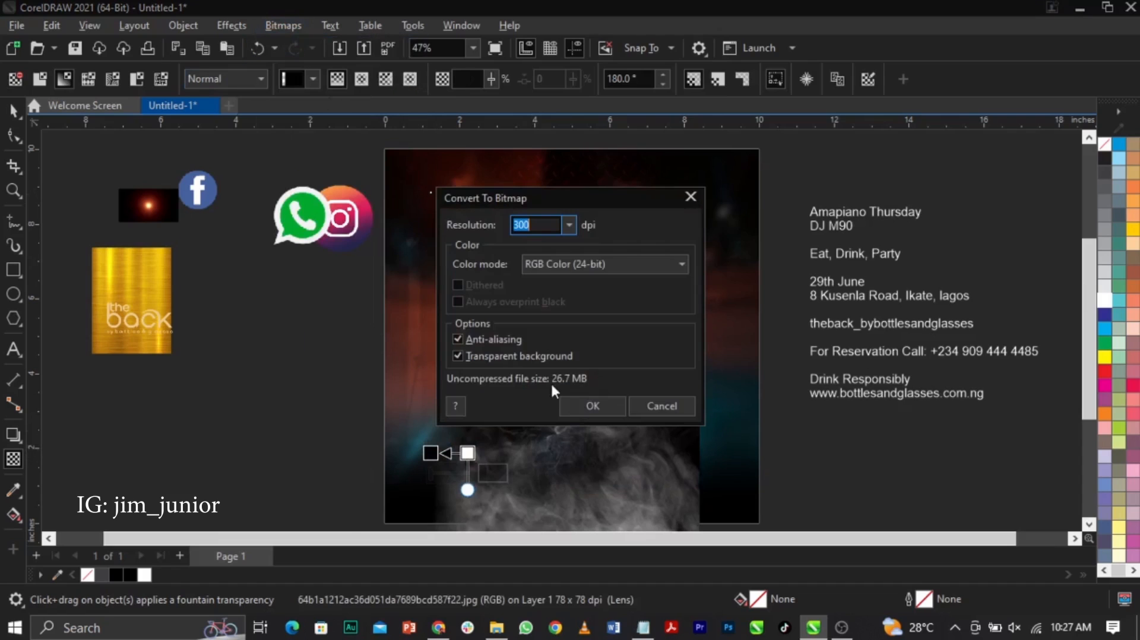
left_click(581, 415)
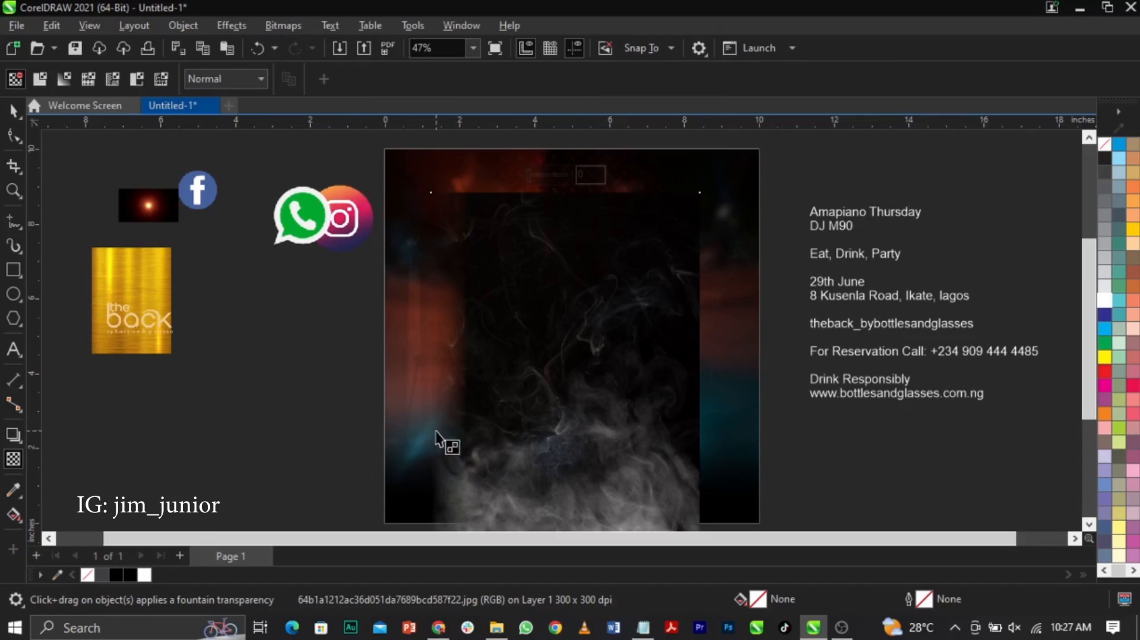
- Fade out the smoke bitmap's right edge with a horizontal fountain transparency and convert it to a bitmap again
left_click_drag(627, 423, 692, 423)
left_click(283, 25)
left_click(297, 45)
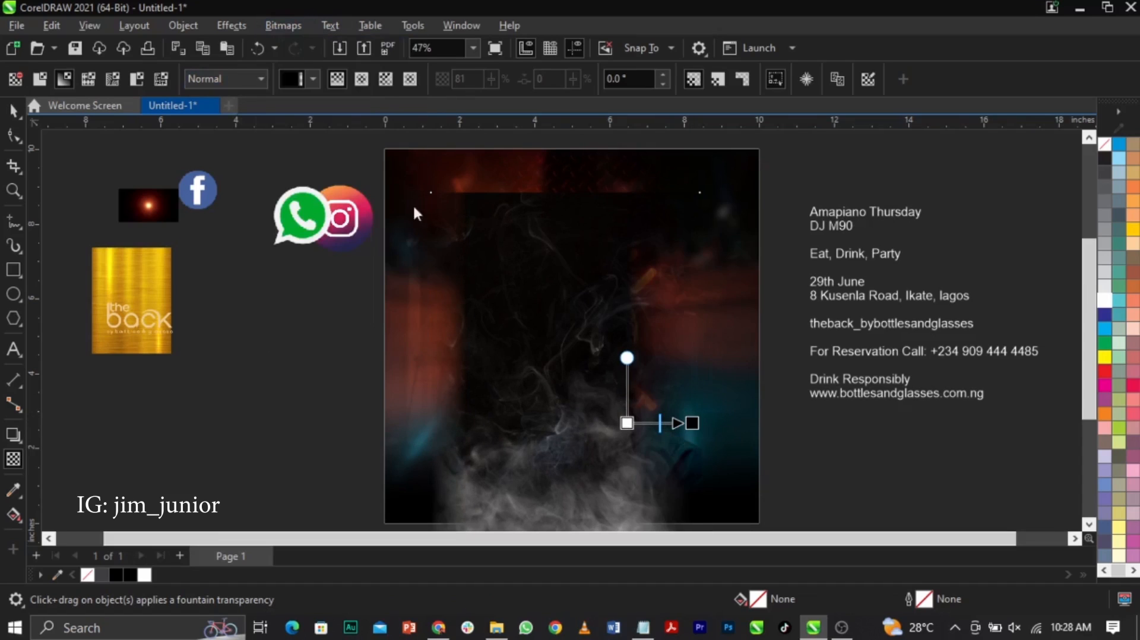
left_click(594, 406)
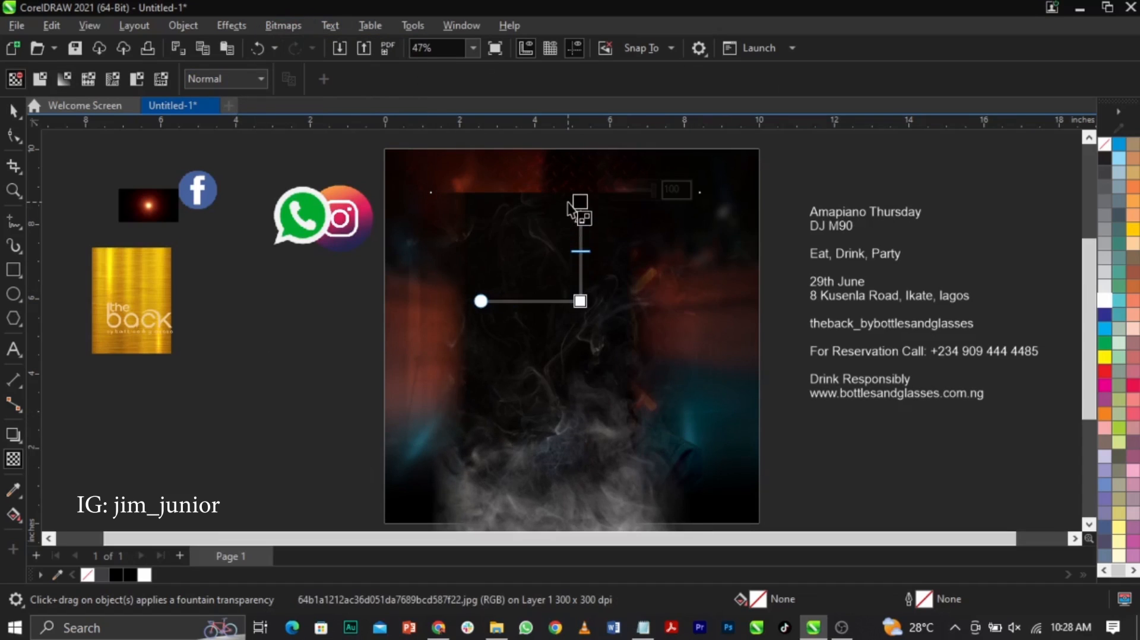
- Set the smoke bitmap's merge mode to Screen and compare the flyer with and without the smoke
left_click(219, 80)
left_click(215, 401)
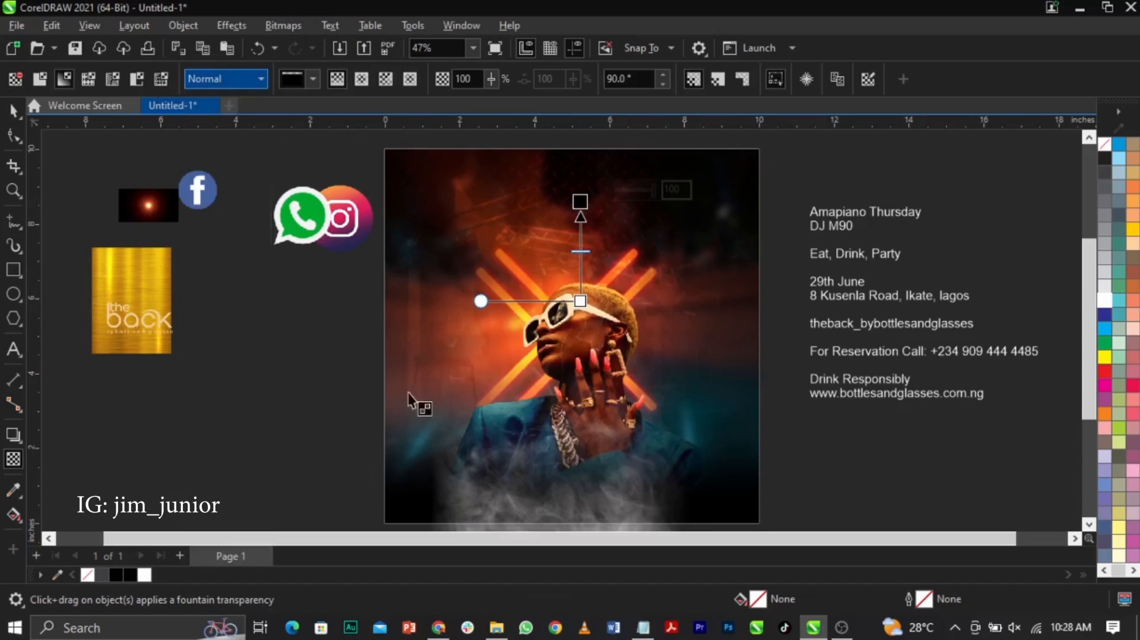
key("space")
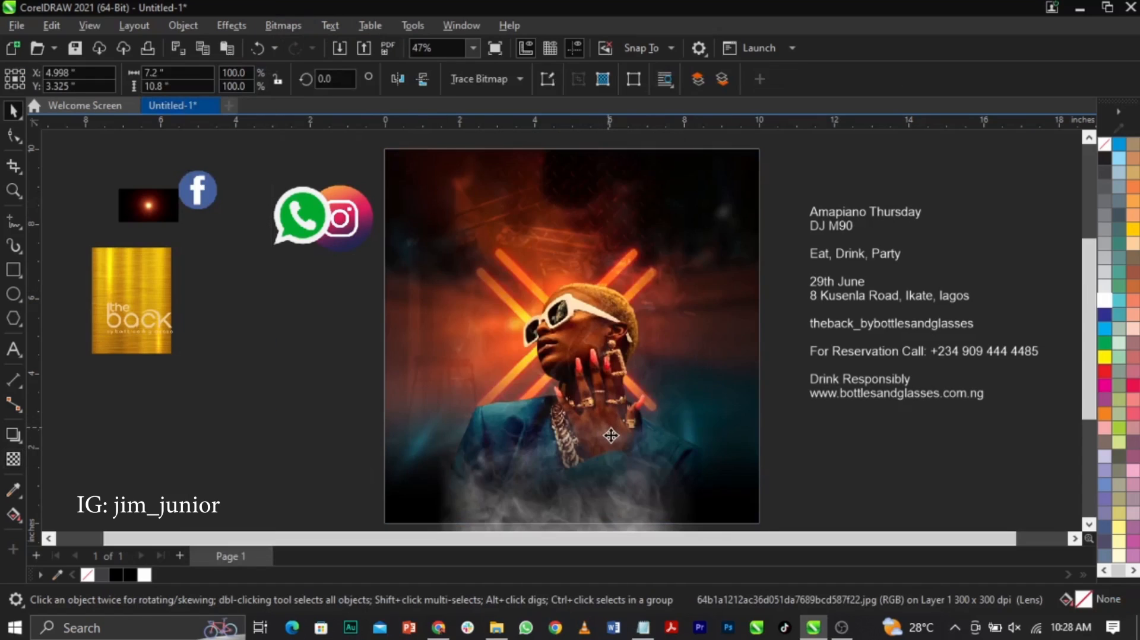
key("Delete")
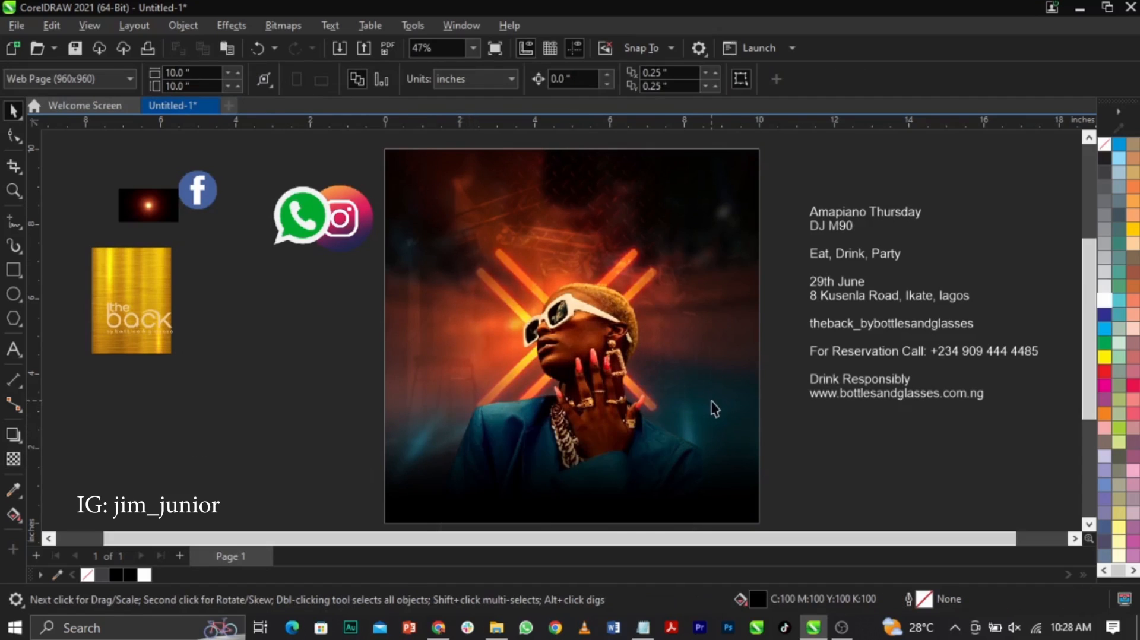
key("ctrl+z")
- PowerClip the smoke bitmap inside the flyer background rectangle
right_click(557, 323)
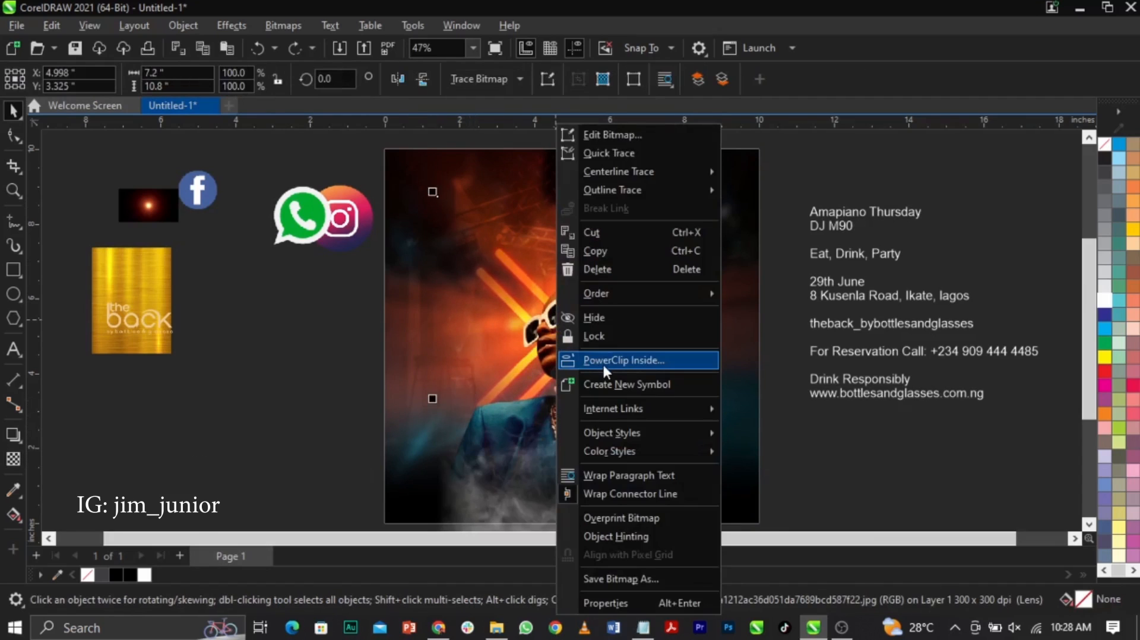
left_click(604, 361)
left_click(724, 209)
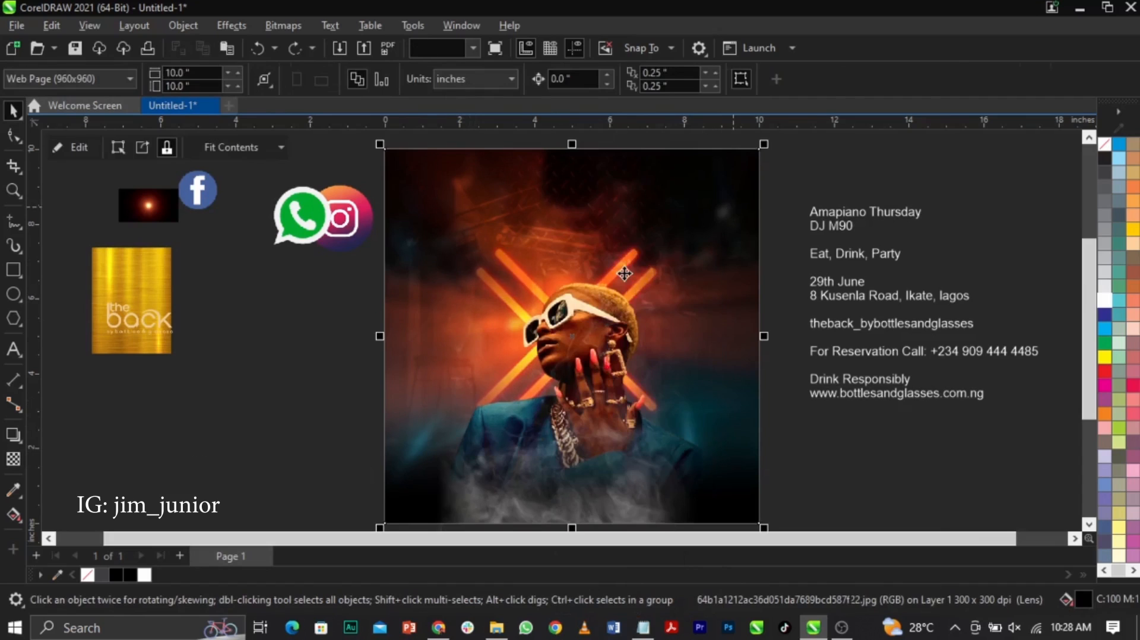
- Open the flyer's PowerClip contents for editing and move the smoke bitmap behind the black fade at the flyer's lower edge
right_click(622, 269)
left_click(683, 123)
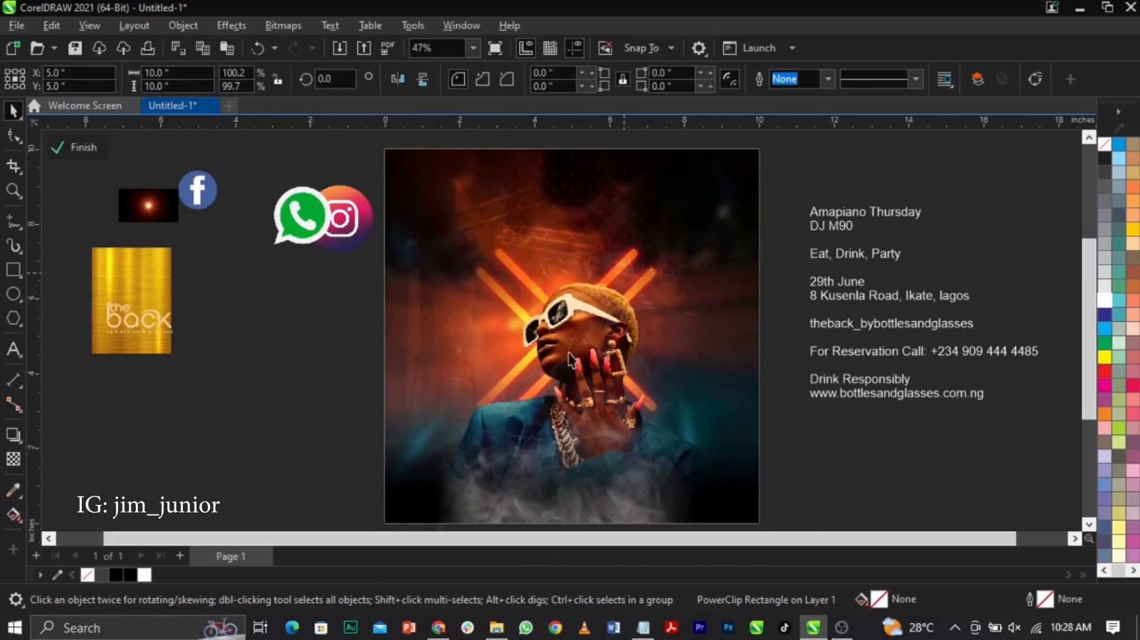
left_click(568, 375)
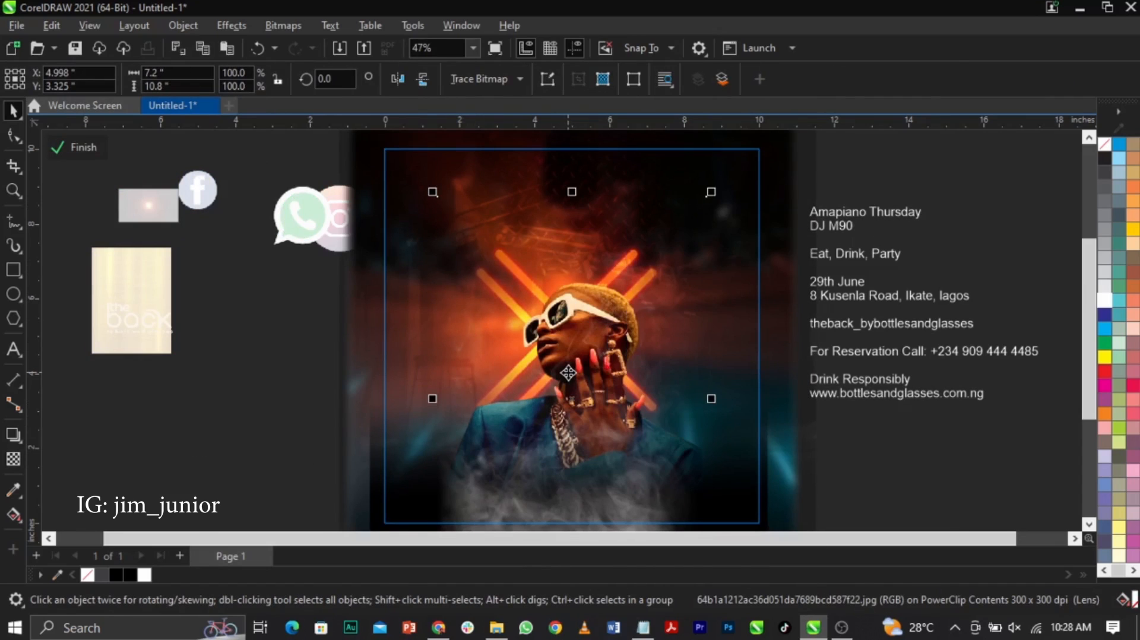
key("shift+Page_Down")
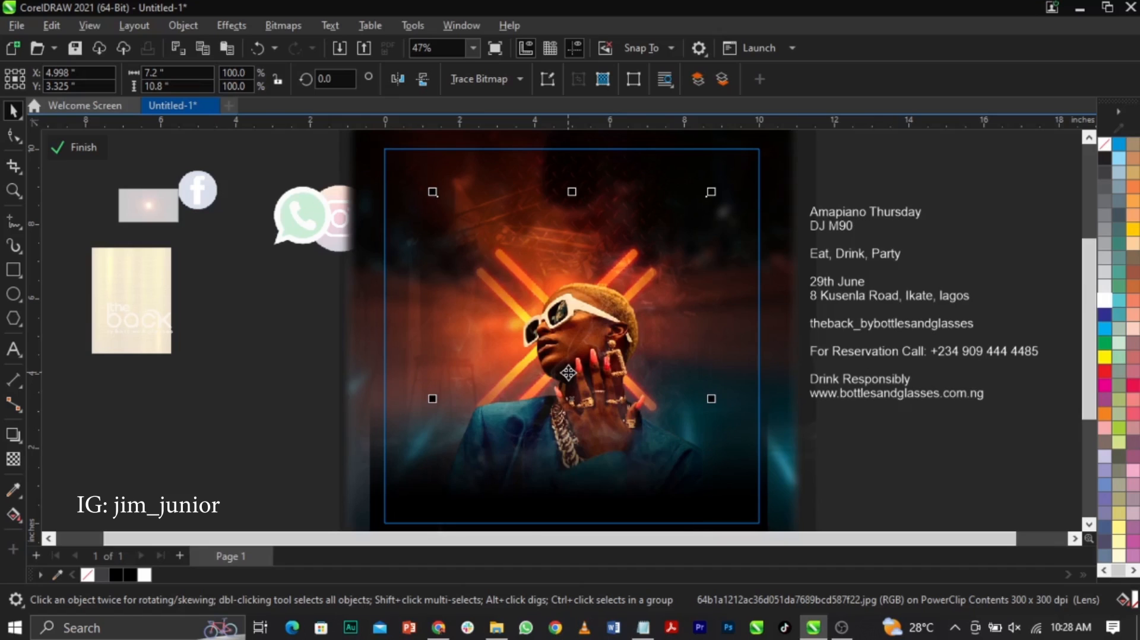
scroll(568, 373, "up", 3)
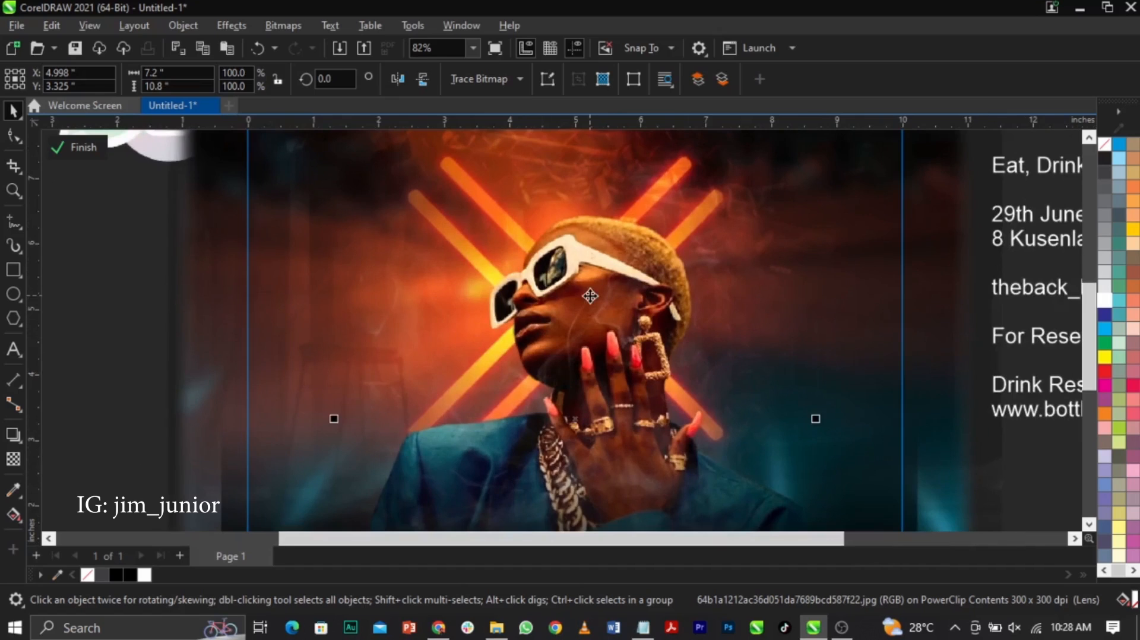
scroll(590, 296, "down", 3)
- Shift the smoke slightly down to about X 5.04, Y 3.0 in and finish editing the PowerClip contents
left_click_drag(585, 364, 584, 382)
scroll(618, 313, "up", 1)
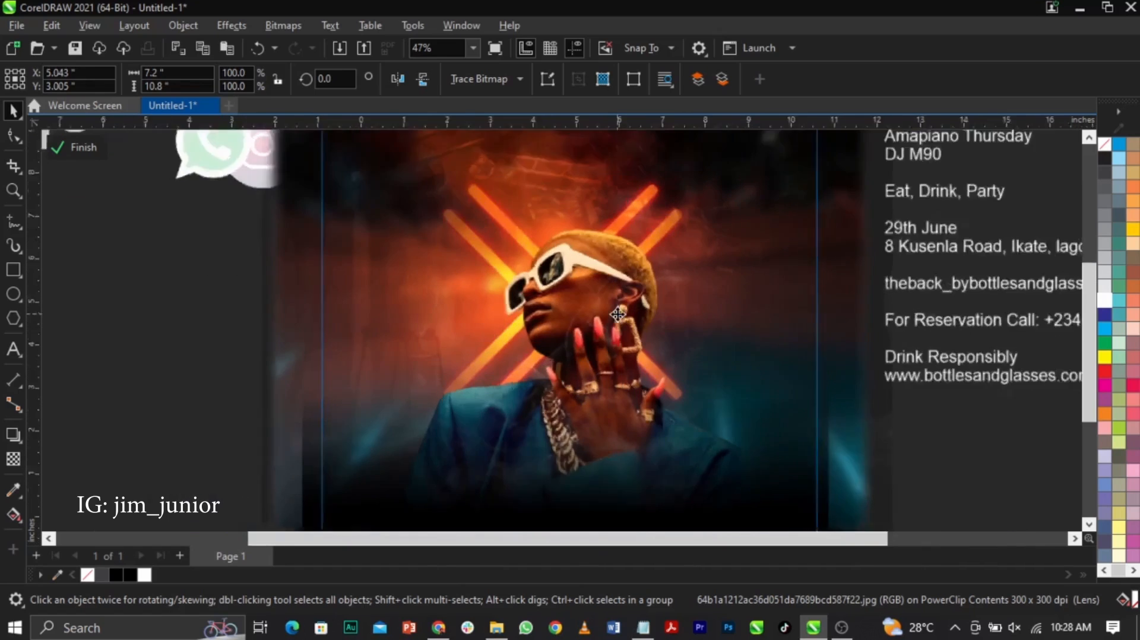
scroll(618, 314, "up", 2)
scroll(504, 302, "down", 4)
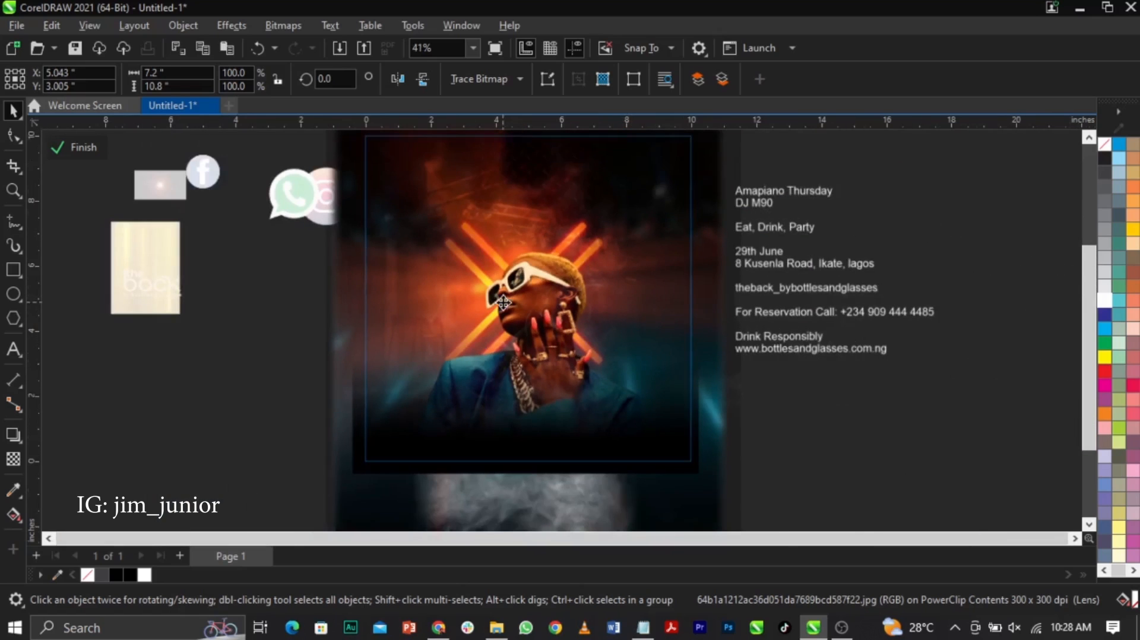
left_click(209, 233)
left_click(93, 156)
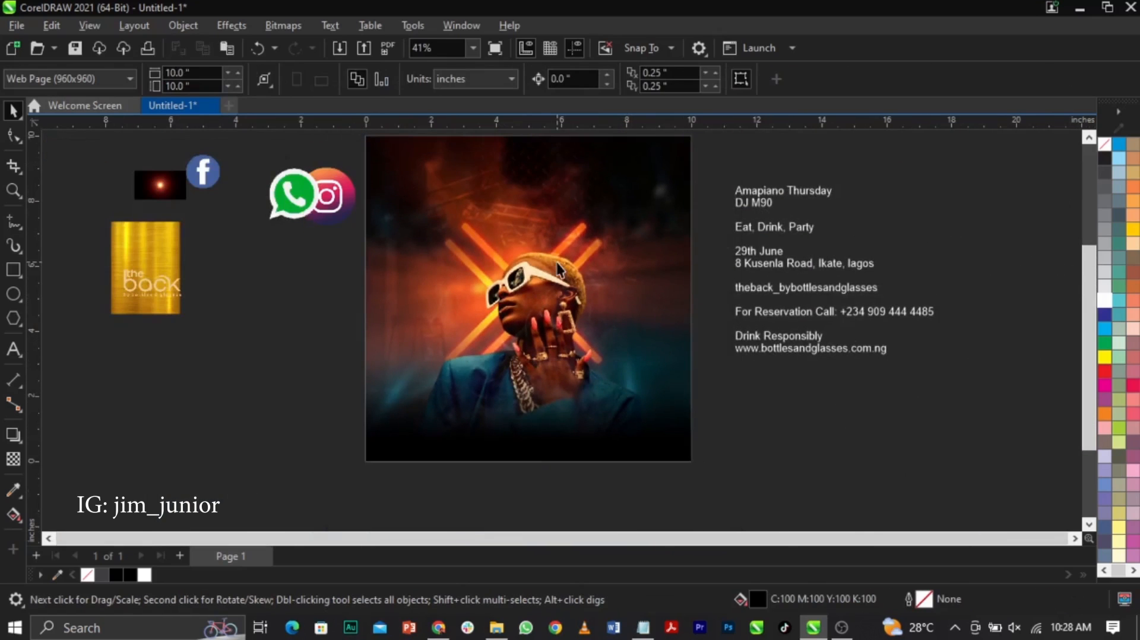
- Place the light flare image over the figure at about 5.67 x 3.19 in and set its merge mode to Screen
scroll(557, 271, "up", 1)
left_click_drag(100, 187, 594, 200)
scroll(490, 284, "up", 1)
scroll(502, 260, "up", 1)
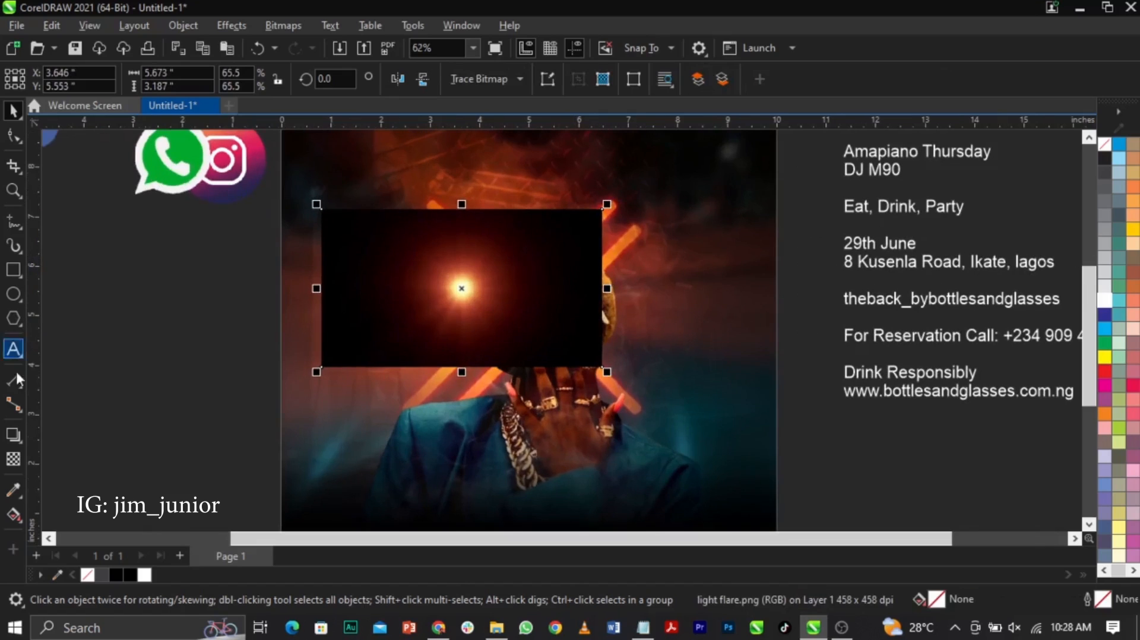
left_click(17, 458)
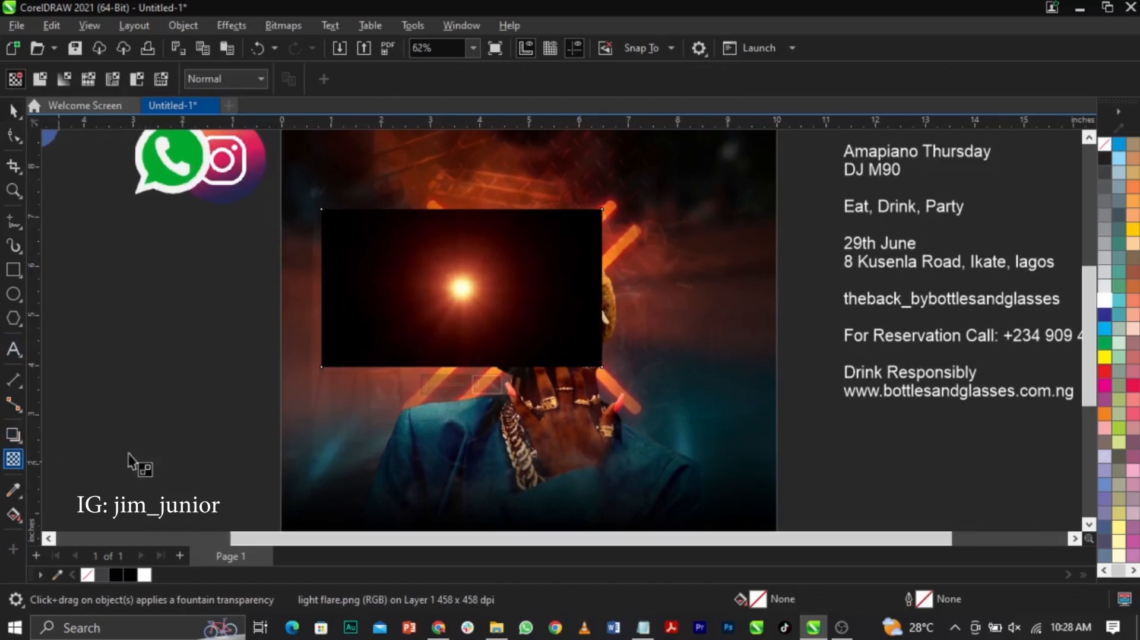
left_click(242, 79)
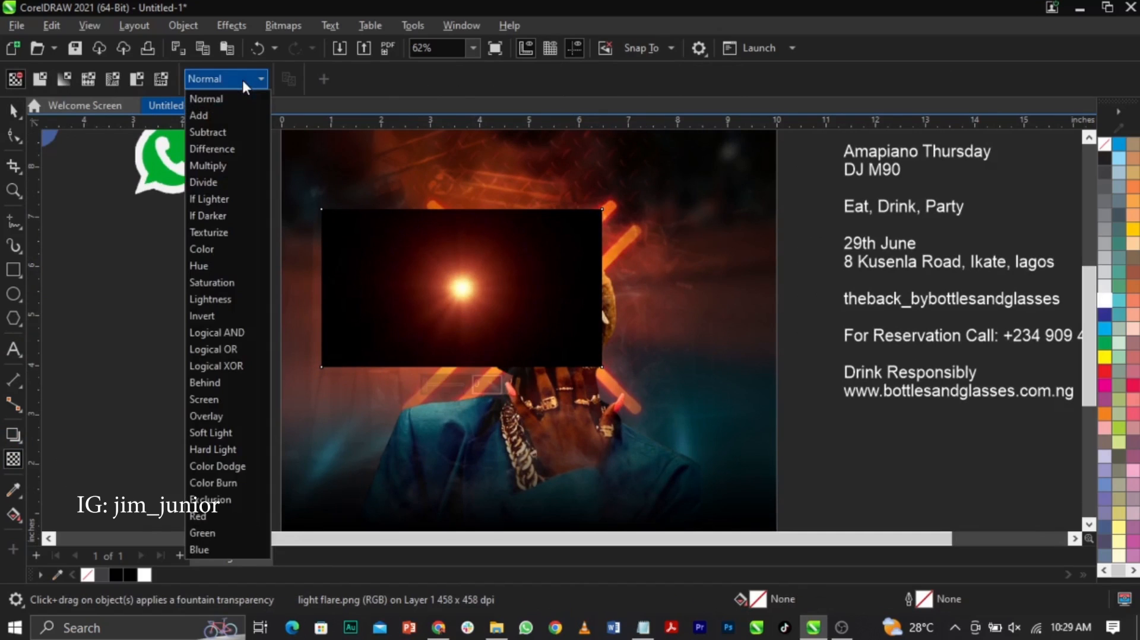
left_click(227, 402)
key("space")
- Position the light flare at the upper edge of the sunglasses and enlarge it to about 7.55 x 4.24 in
left_click_drag(460, 315, 496, 311)
left_click_drag(647, 366, 675, 382)
mouse_move(629, 349)
left_mouse_down()
mouse_move(612, 340)
mouse_move(620, 349)
left_mouse_up()
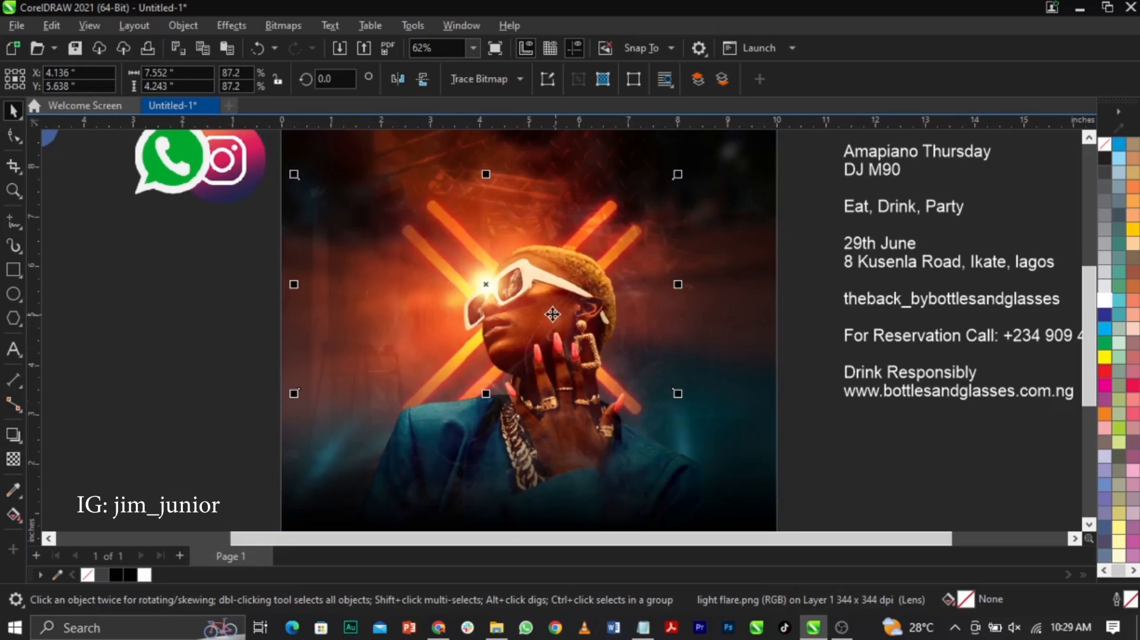
- Duplicate the flare behind the head at about X 5.94, Y 6.25 in and give the copy a uniform transparency of 32
left_click_drag(543, 317, 661, 304)
left_click(661, 304)
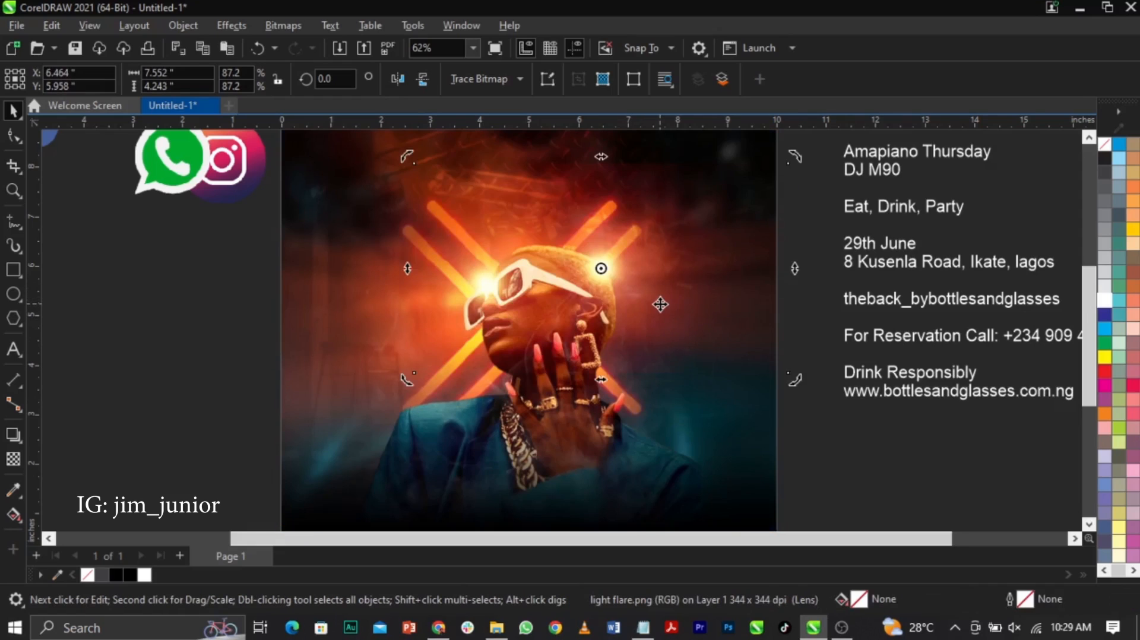
key("ctrl+z")
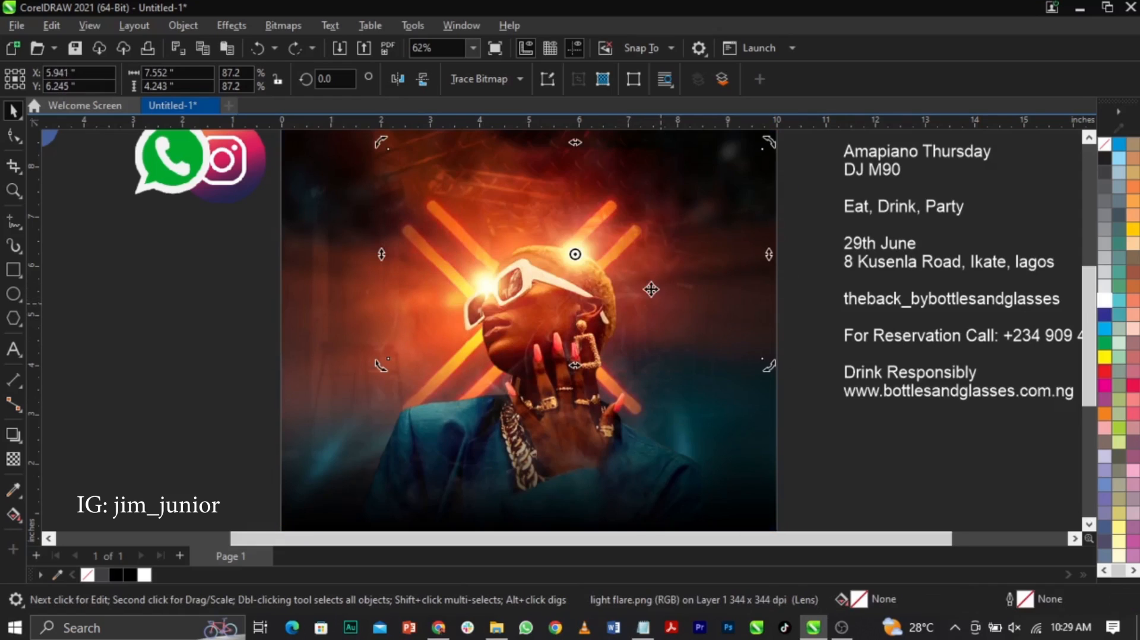
left_click(13, 459)
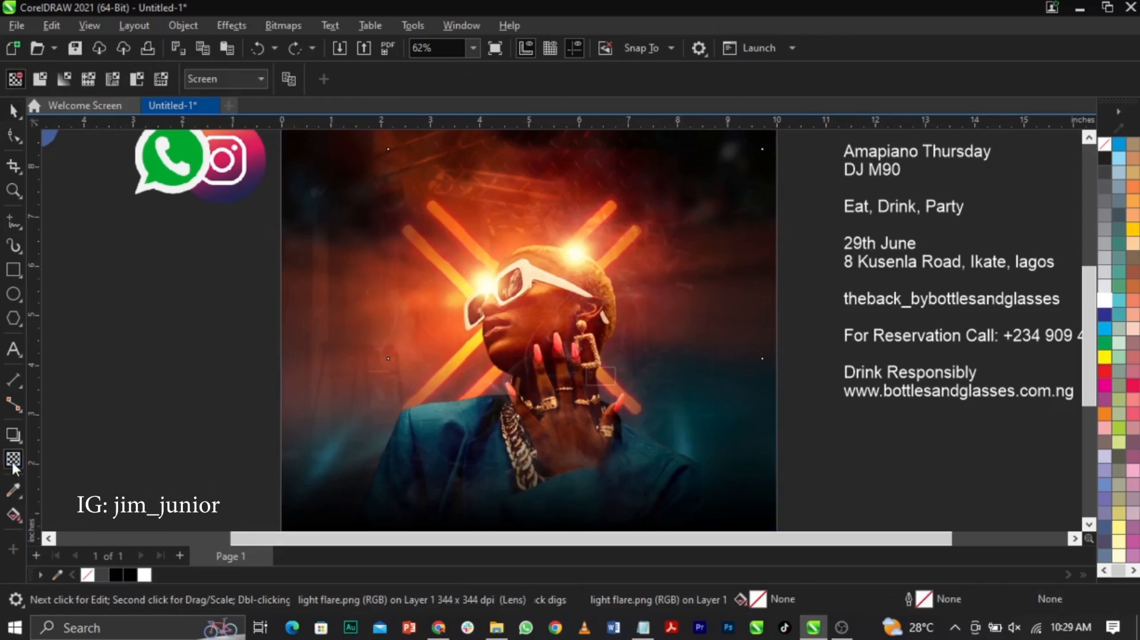
left_click_drag(548, 375, 548, 376)
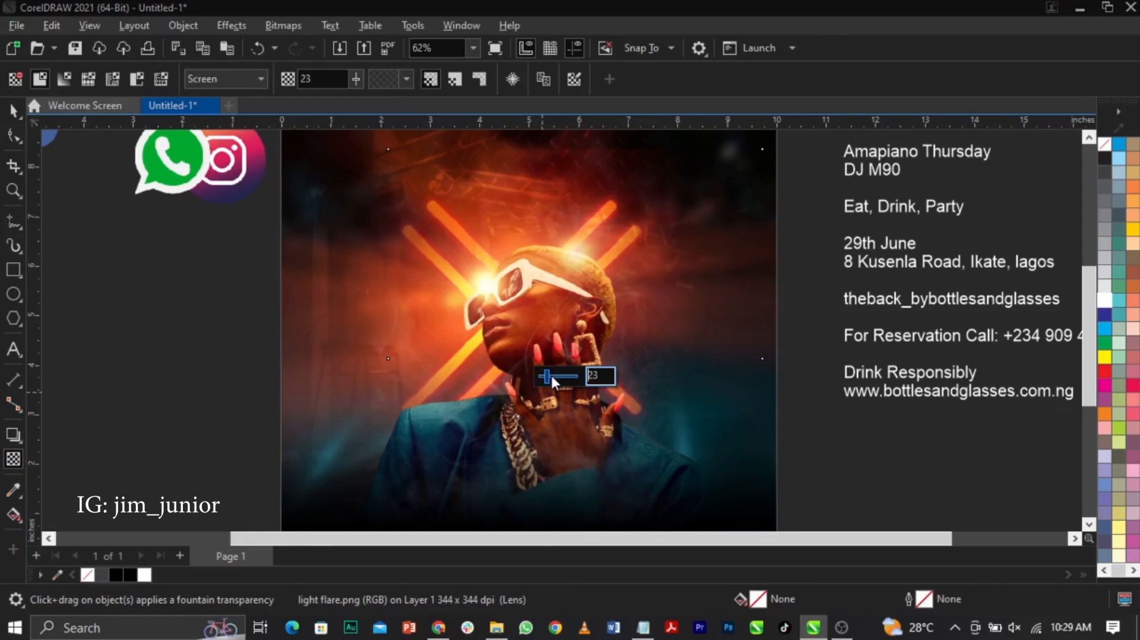
left_click(551, 376)
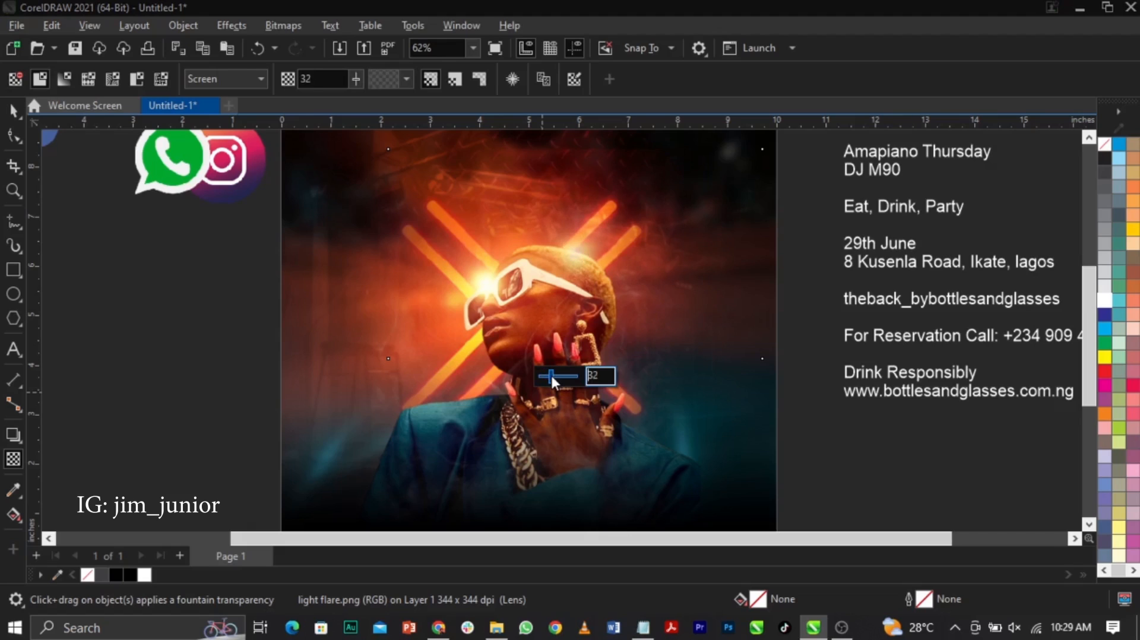
key("space")
- Select both light flares and PowerClip them inside the flyer background
left_click(874, 426)
left_click(647, 307)
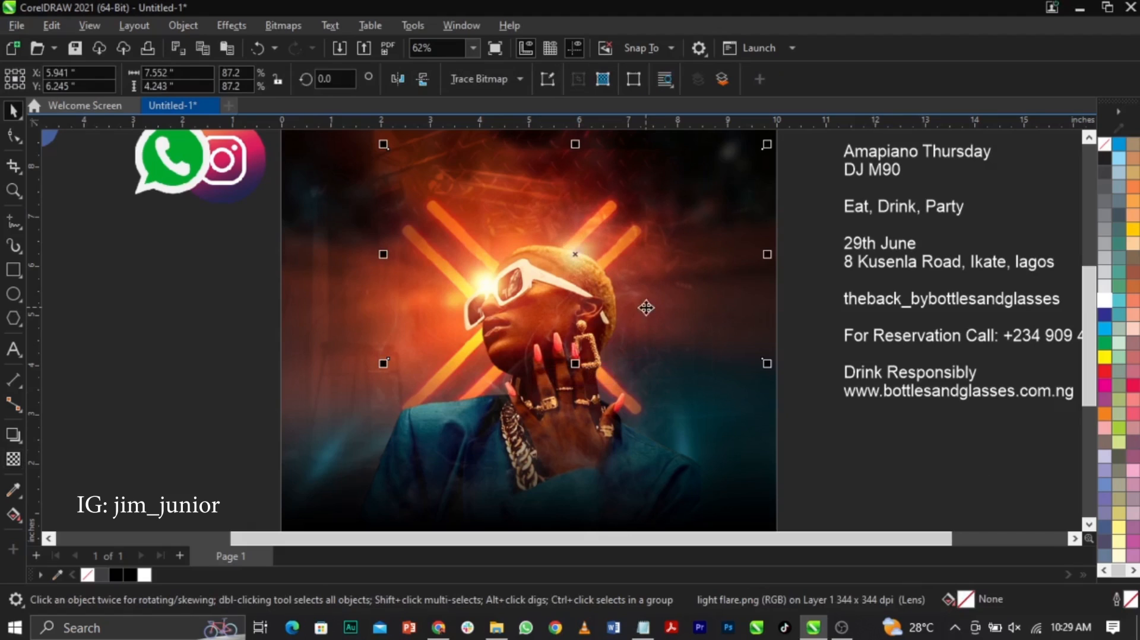
left_click(348, 343, "shift")
left_click_drag(359, 346, 379, 387)
key("ctrl+z")
right_click(556, 292)
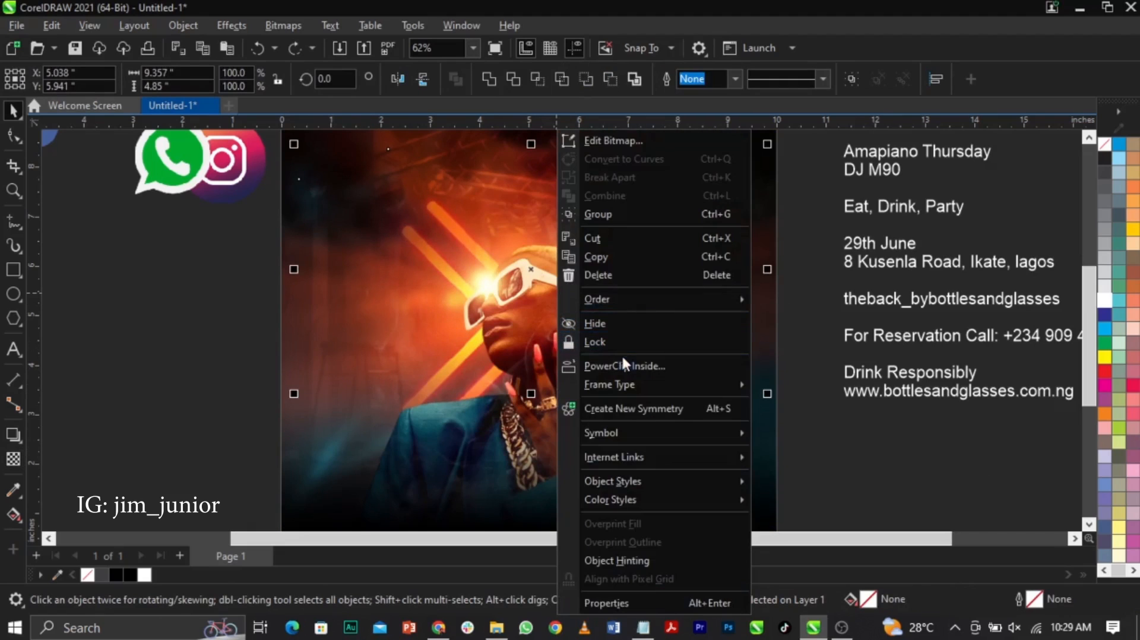
left_click(625, 363)
left_click(590, 454)
- Move the flyer artwork off the page to check its grouping and center it back on the page
scroll(857, 454, "down", 1)
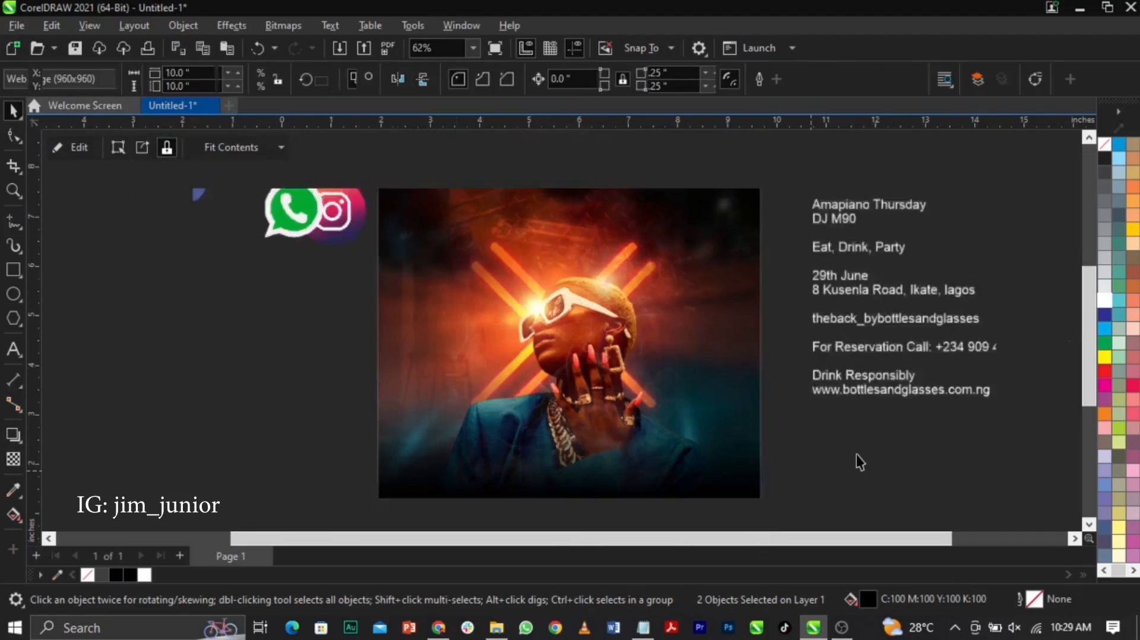
scroll(586, 286, "down", 1)
left_click_drag(544, 348, 828, 438)
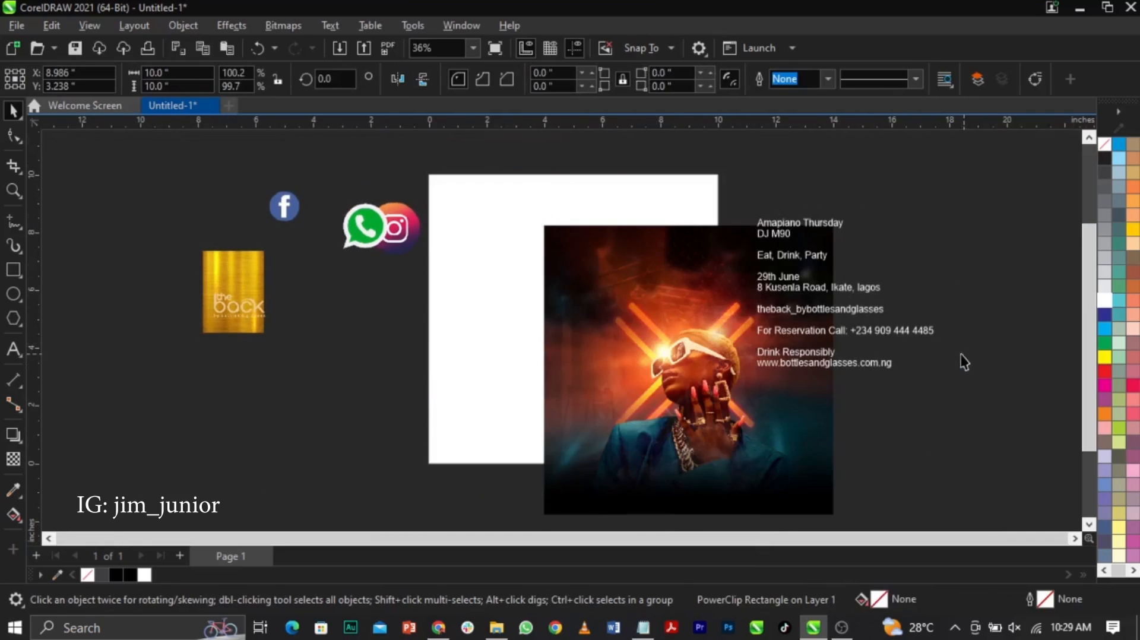
left_click_drag(654, 386, 984, 402)
key("p")
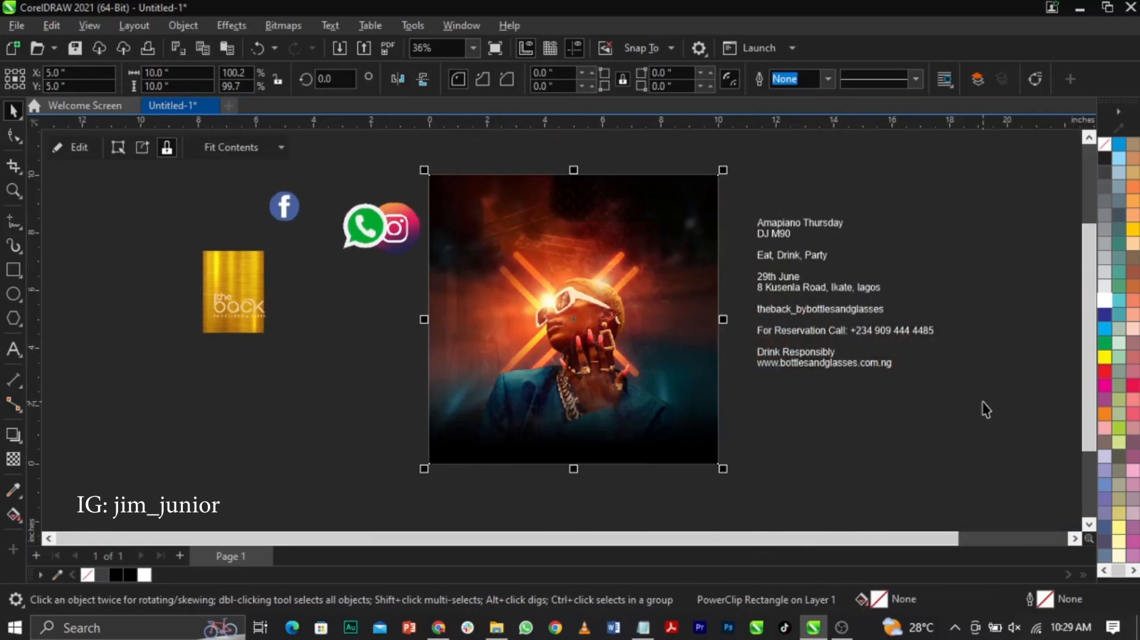
- Move the "the back" logo from the gold texture to the flyer's upper-left corner
left_click(961, 400)
key("z")
left_click_drag(405, 169, 829, 499)
key("space")
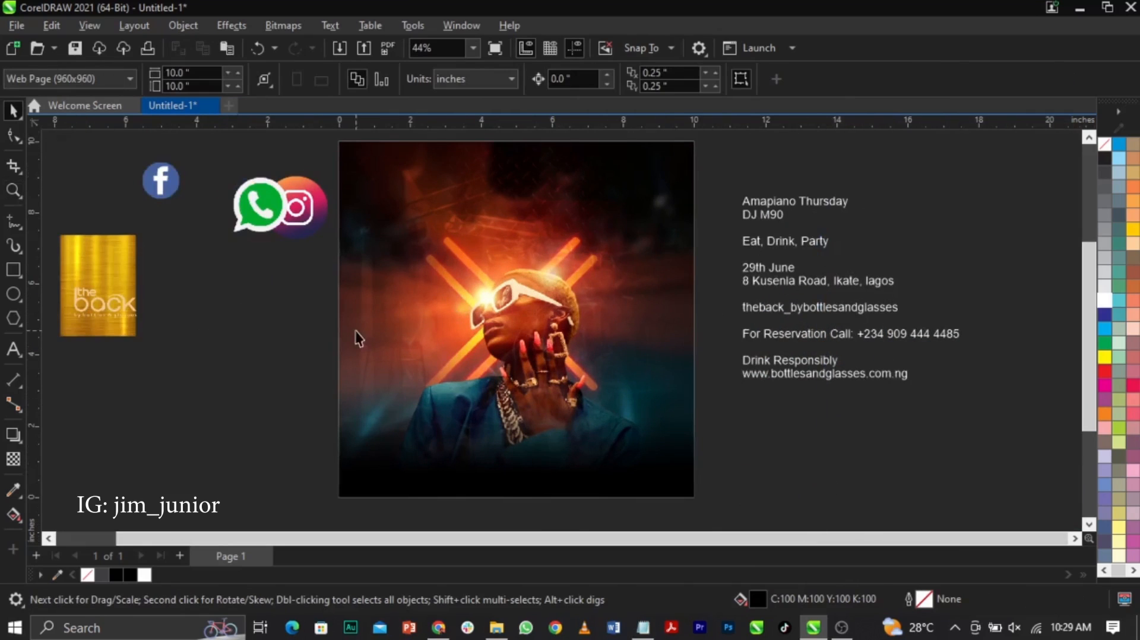
left_click(359, 338)
left_click_drag(110, 309, 396, 180)
scroll(397, 179, "up", 2)
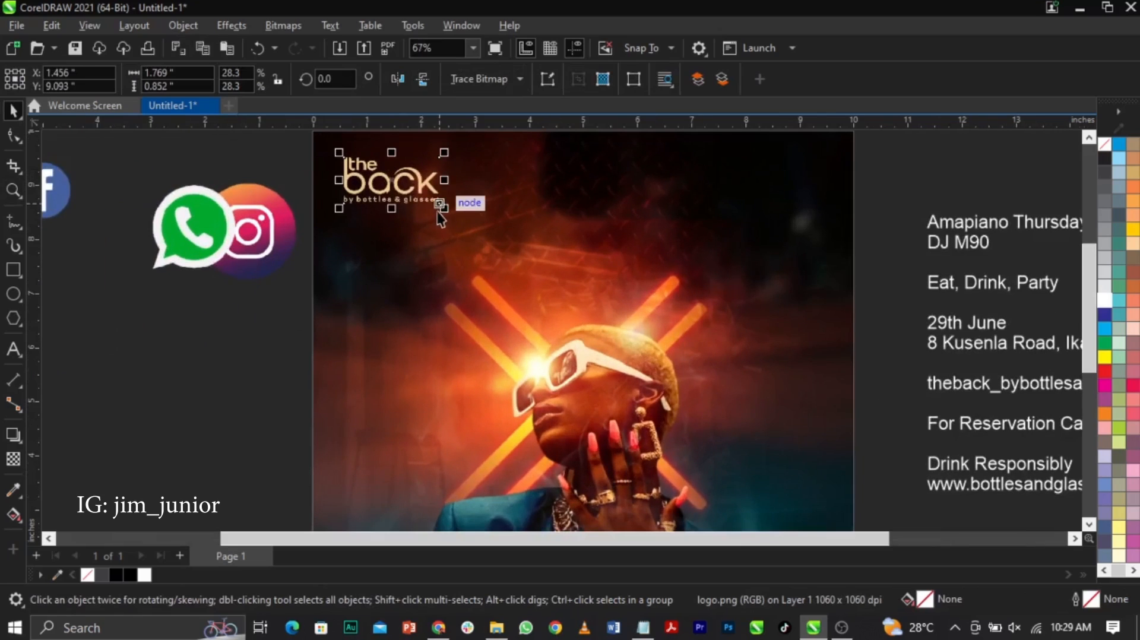
- Shrink the logo in the flyer's corner to about 1.21 x 0.58 in
left_click_drag(436, 211, 405, 194)
scroll(386, 151, "up", 3)
left_click(405, 194)
scroll(502, 190, "down", 2)
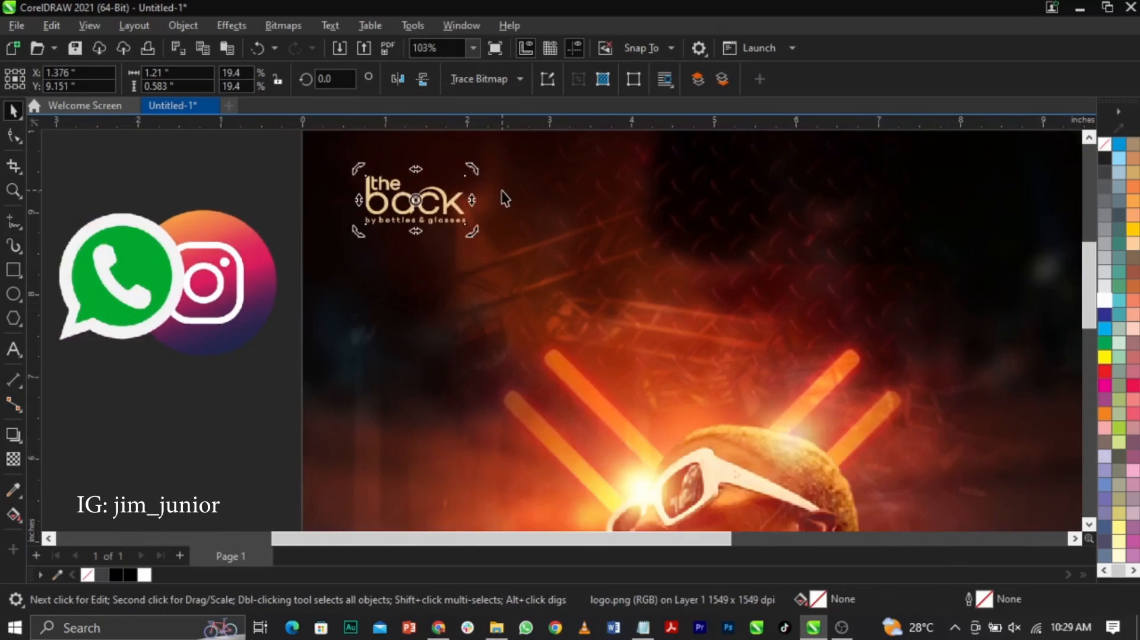
scroll(501, 190, "down", 5)
left_click(337, 174)
scroll(380, 175, "down", 4)
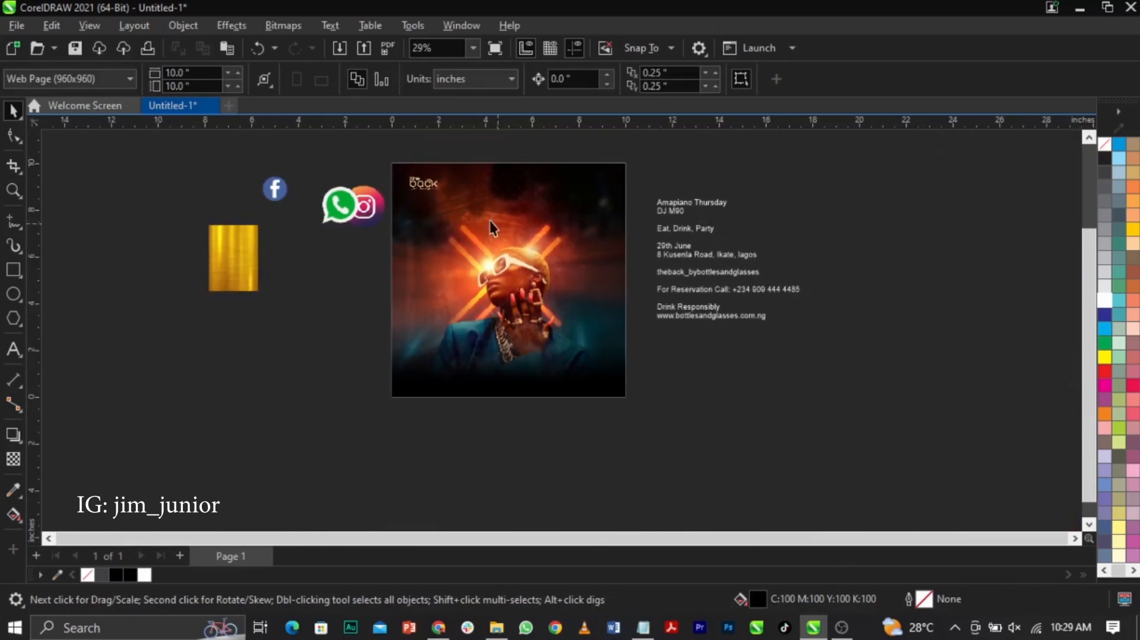
- Take the "Amapiano Thursday" line out of the event text block and place it as separate text above the figure's head
key("z")
left_click_drag(371, 158, 636, 411)
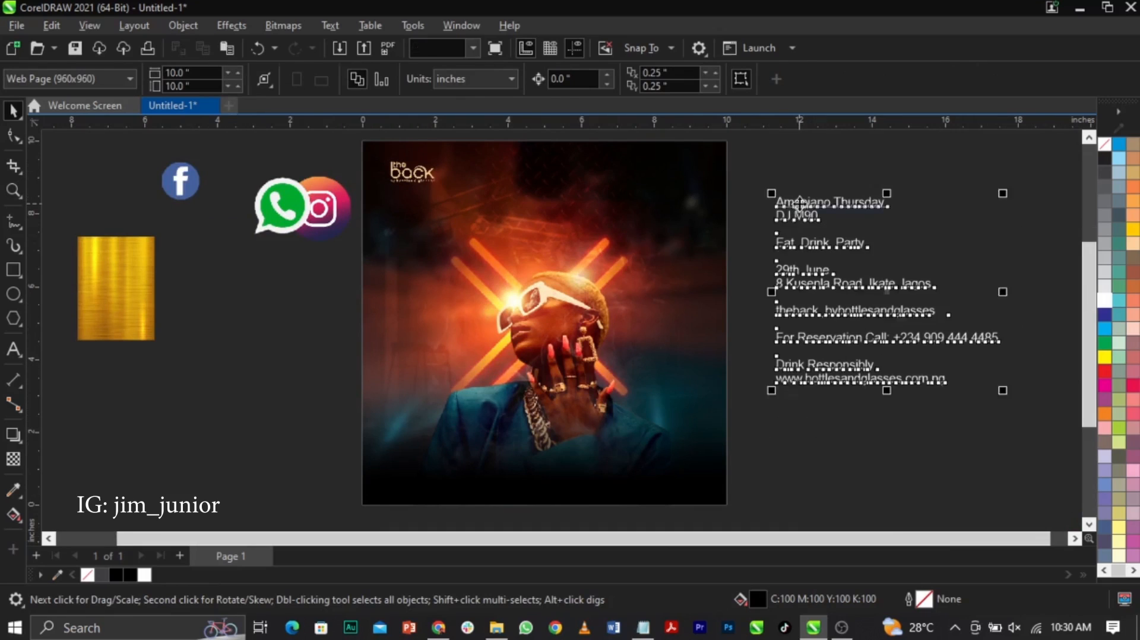
double_click(801, 211)
left_click_drag(819, 216, 781, 202)
key("Escape")
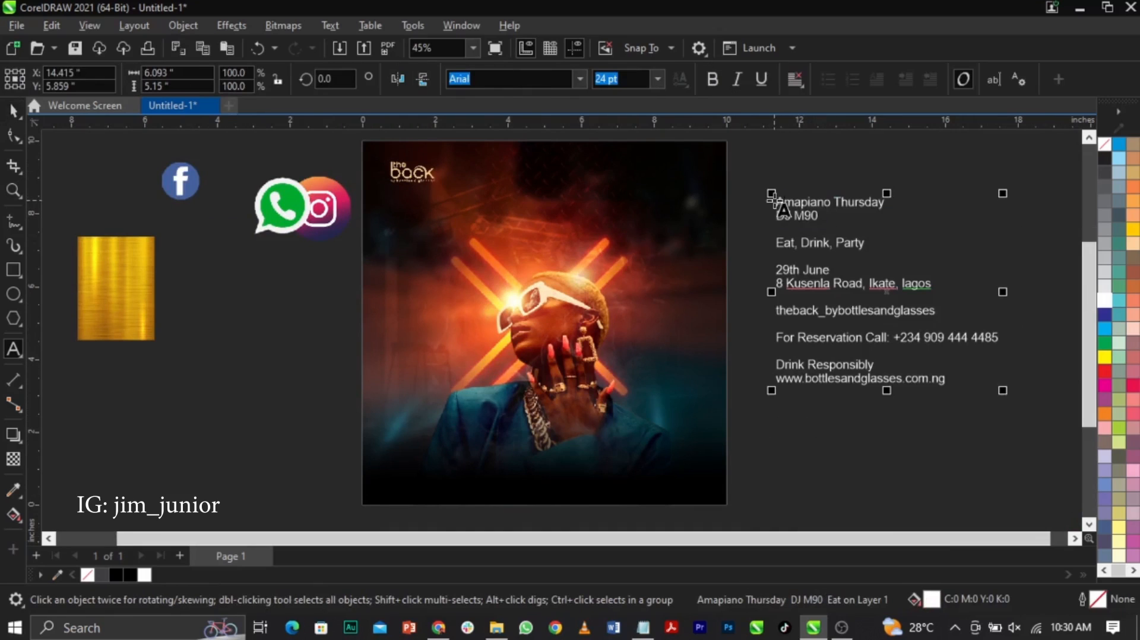
left_click_drag(780, 202, 501, 221)
- Break the "Amapiano Thursday" title into two lines, with "Thursday" on the second line
key("z")
left_click_drag(383, 172, 764, 298)
key("space")
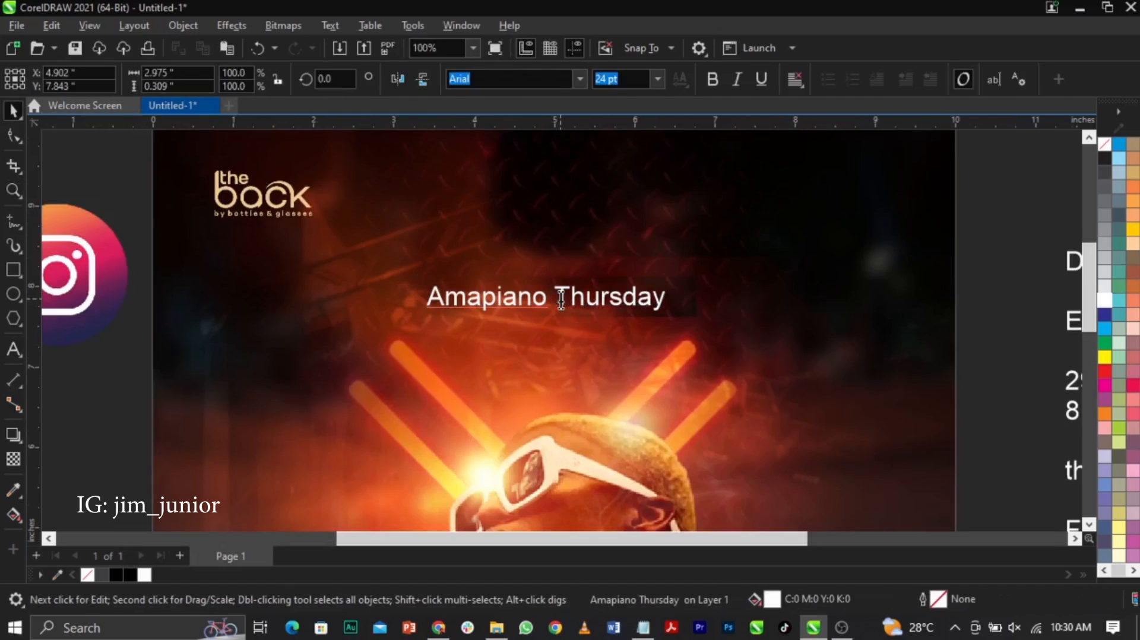
left_click(557, 297)
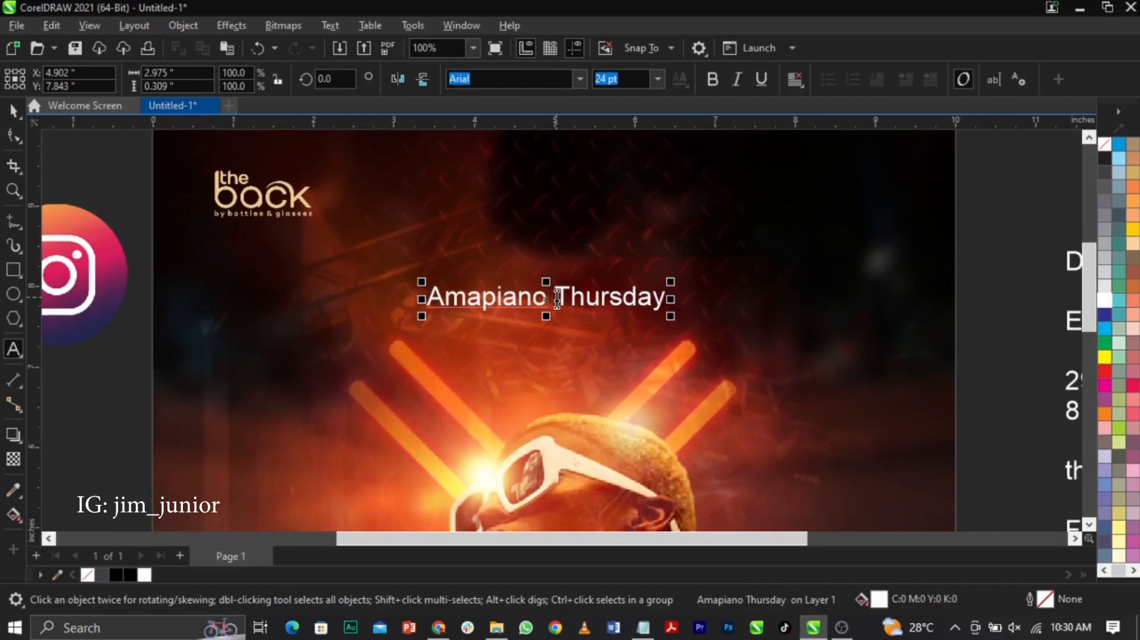
key("Return")
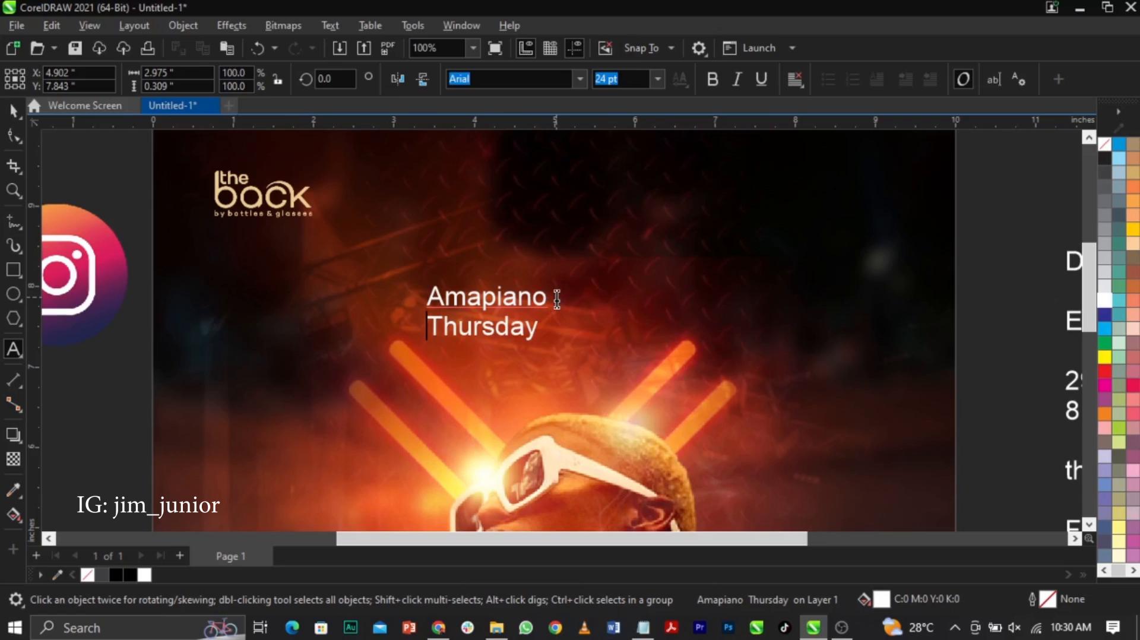
- Break the two-line title apart into separate text objects and move "Thursday" down beside the figure's head
key("ctrl+space")
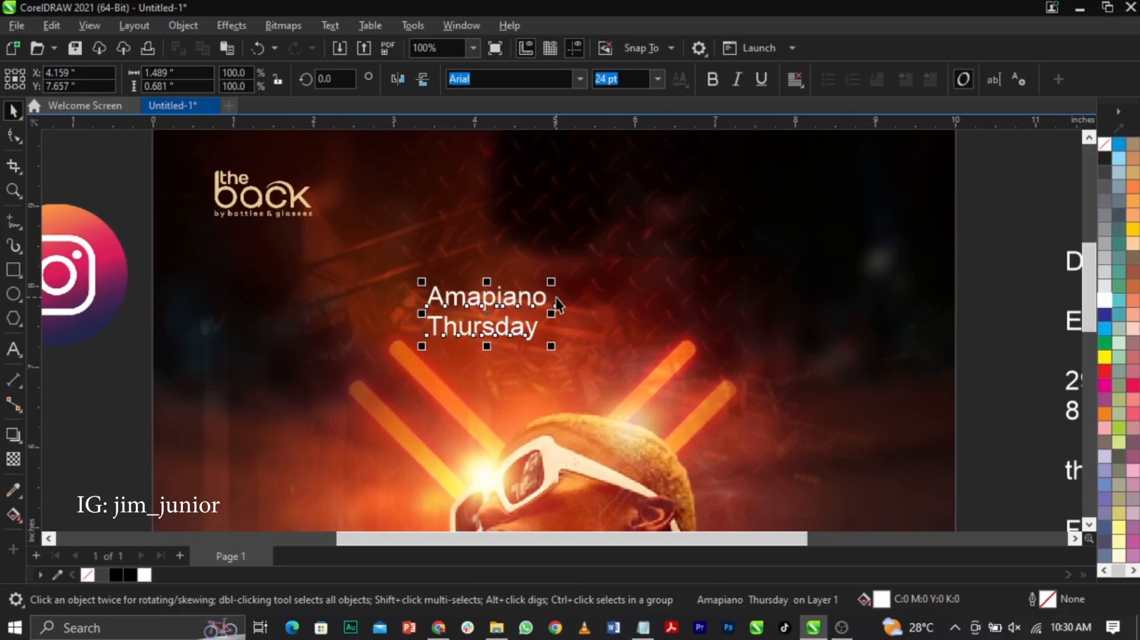
key("ctrl+k")
left_click(516, 330)
left_click_drag(521, 331, 410, 433)
- Set "Amapiano" in Campton ExtraBold Italic and enlarge it to about 60 pt
left_click(520, 299)
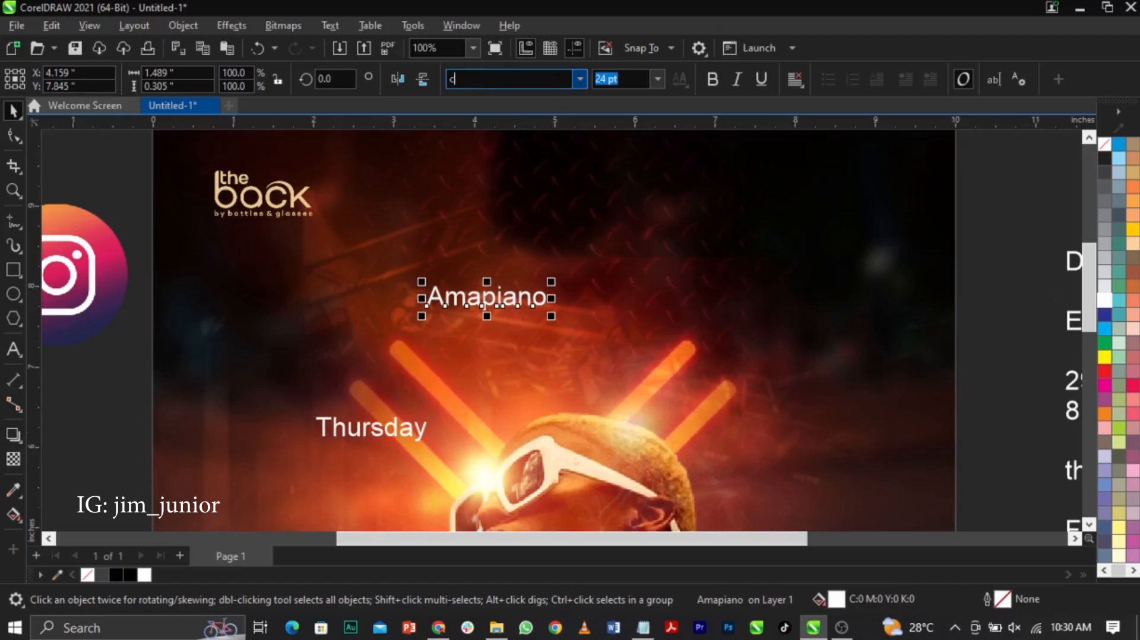
type("ampton Book")
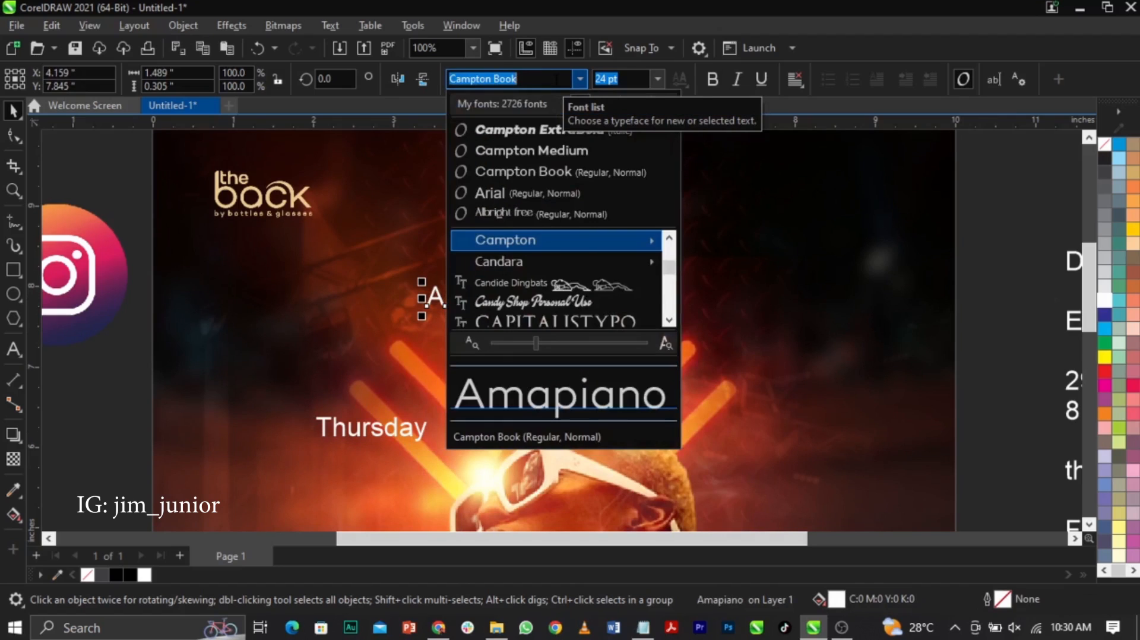
left_click(530, 155)
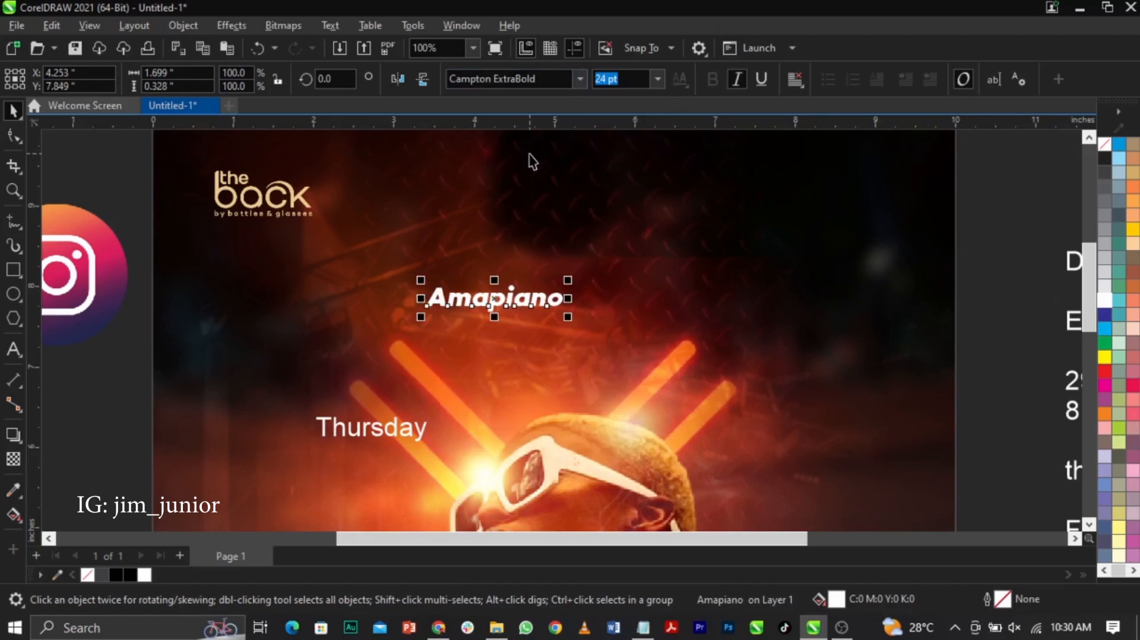
left_click_drag(568, 283, 654, 285)
- Change the whole word "Amapiano" to uppercase
double_click(655, 287)
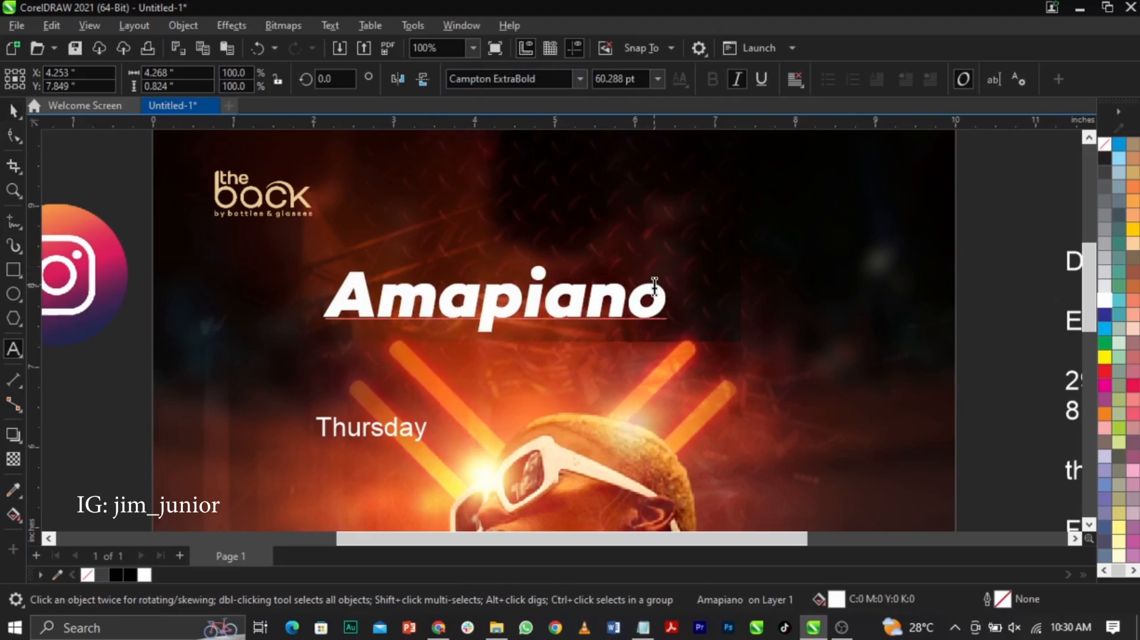
key("ctrl+a")
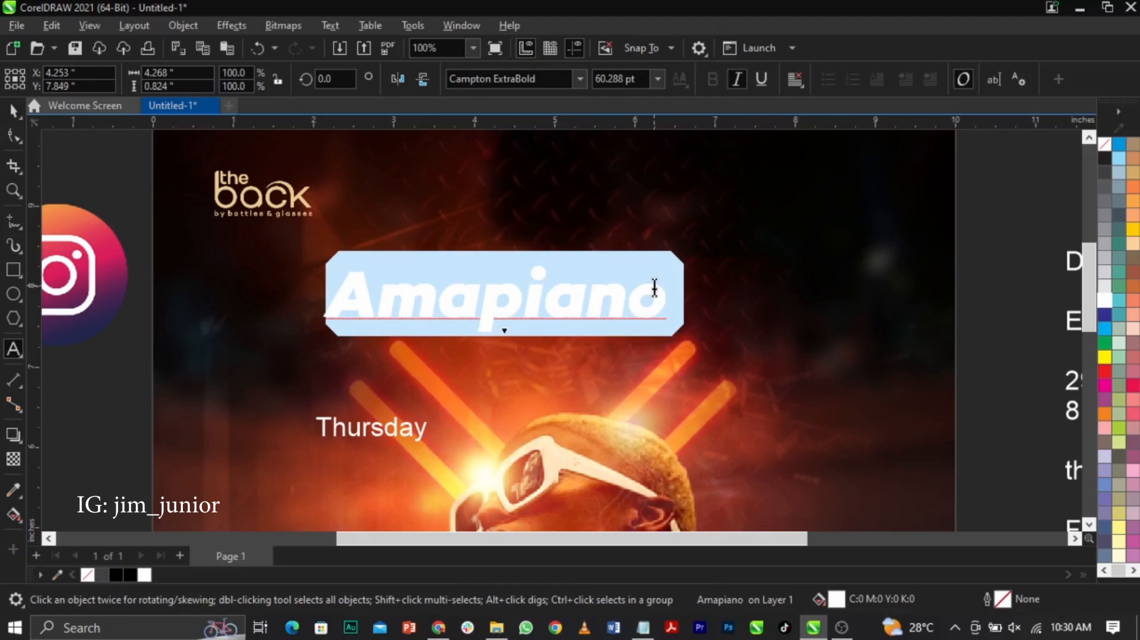
key("shift+F3")
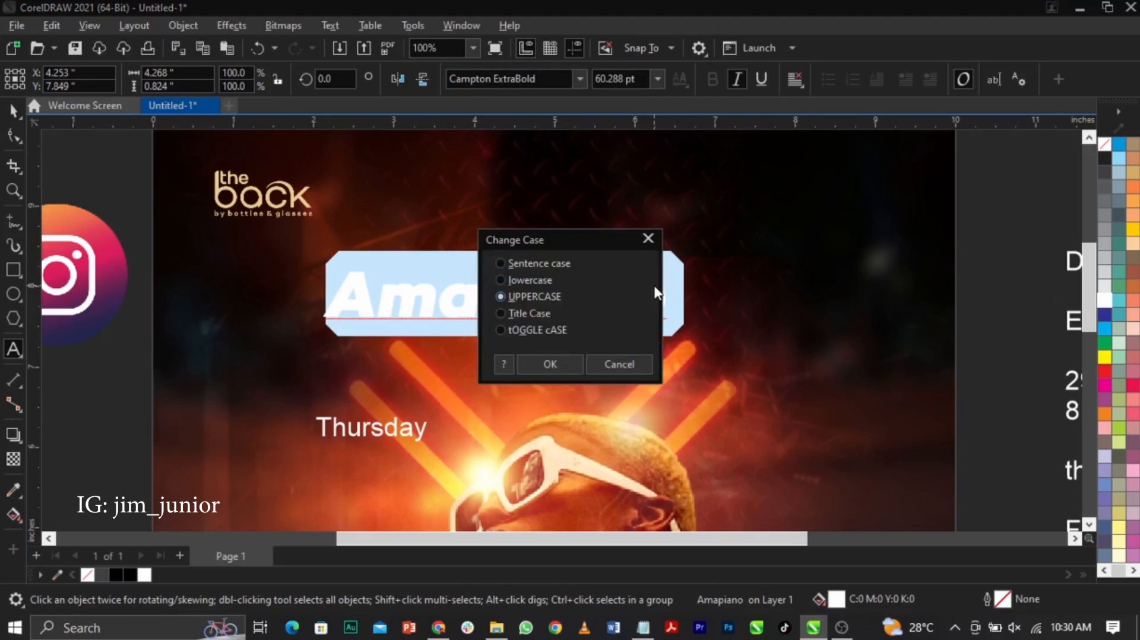
key("Return")
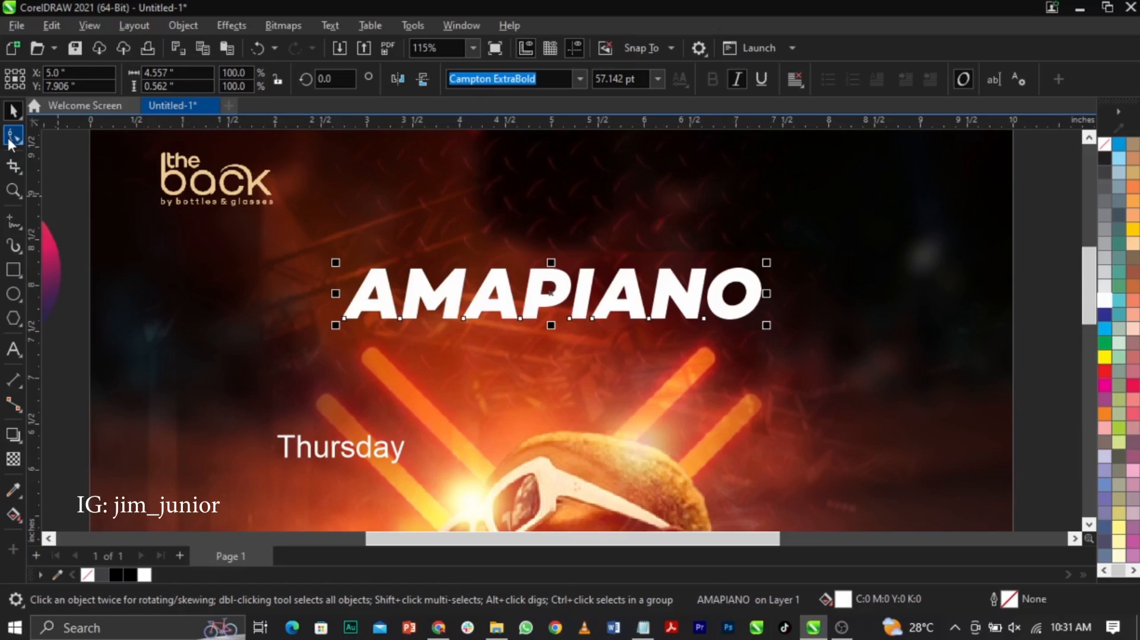
- Tighten the letter spacing of "AMAPIANO" so the word is about 4.28 in wide
left_click(11, 135)
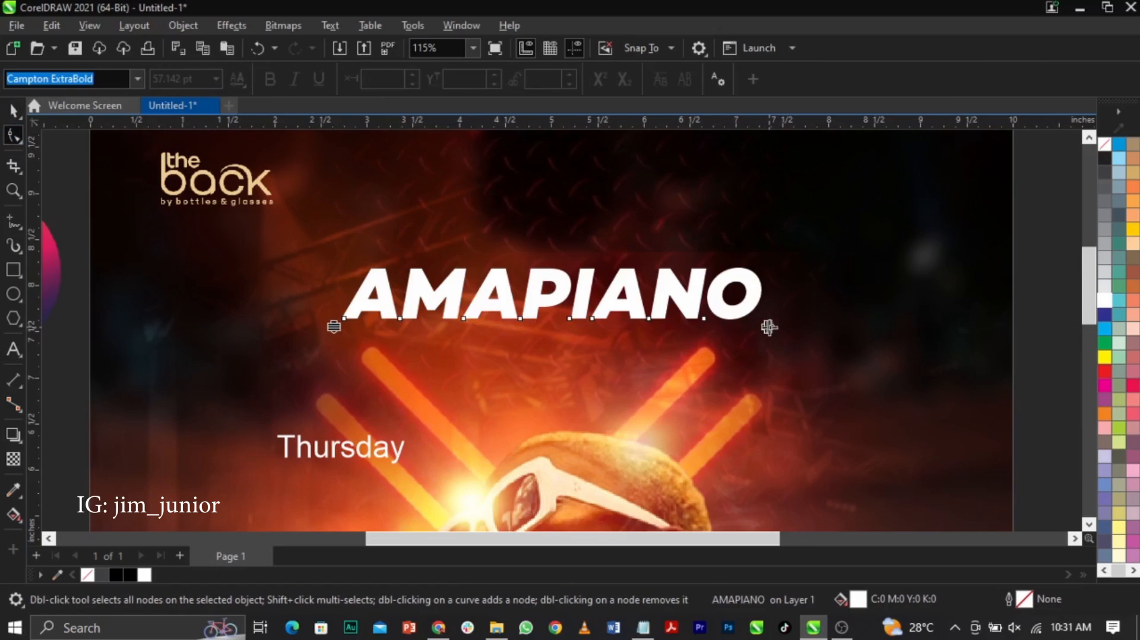
left_click_drag(741, 337, 733, 347)
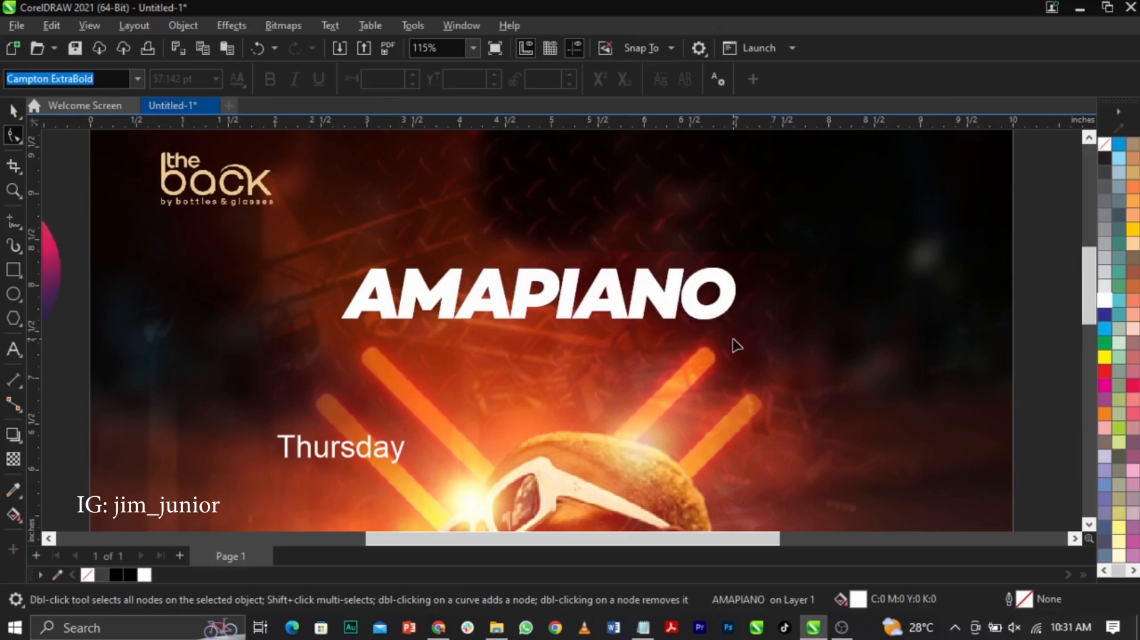
key("space")
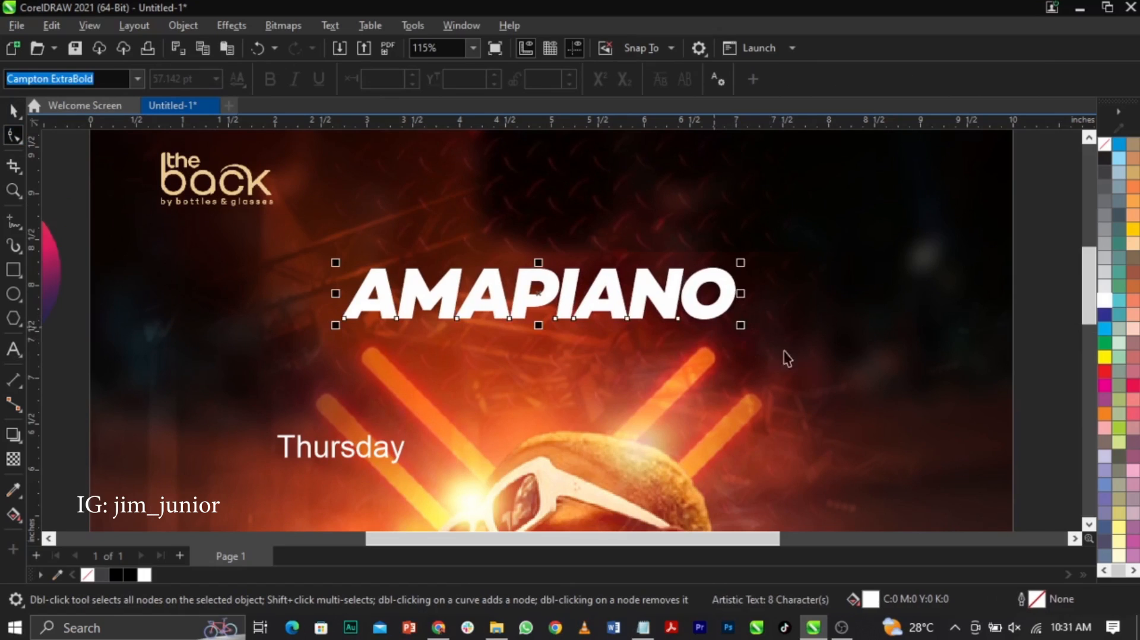
- Centre "AMAPIANO" horizontally on the flyer background and scale it up to about 5.04 x 0.66 in
left_click(808, 360, "shift")
key("c")
left_click(1037, 363)
left_click(756, 309)
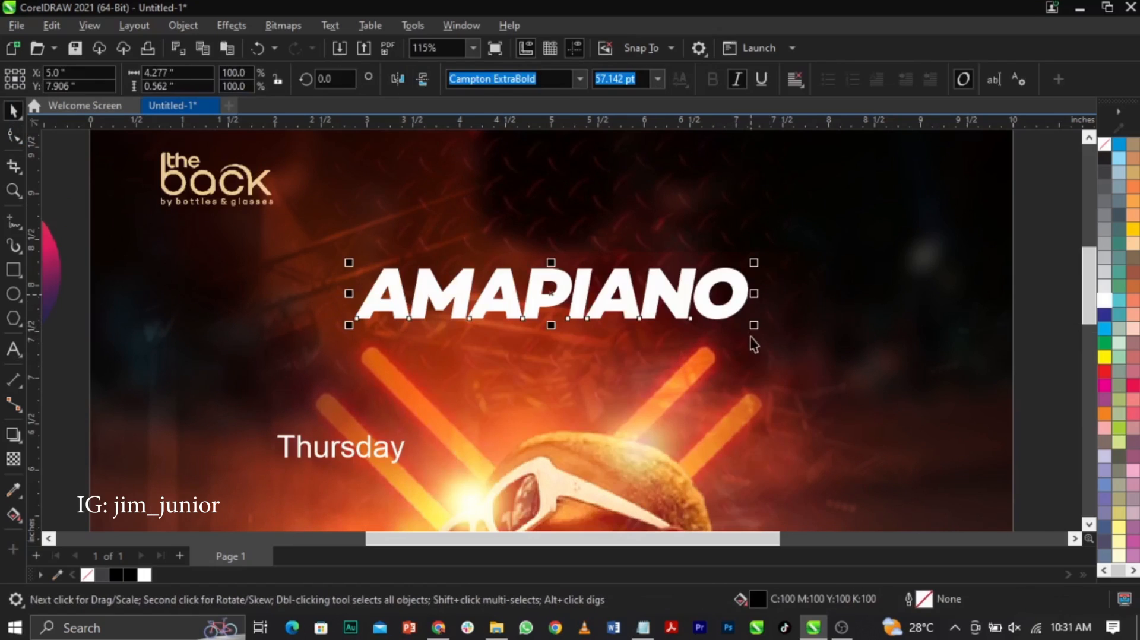
left_click_drag(754, 327, 790, 341)
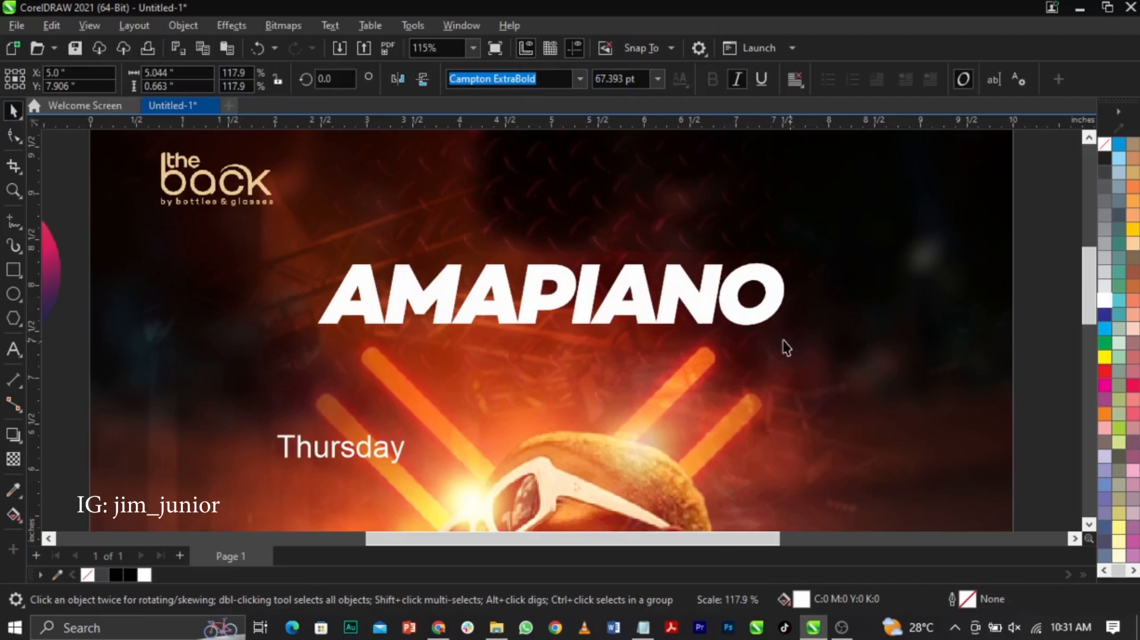
- Convert the "AMAPIANO" text to curves
scroll(631, 285, "up", 5)
scroll(631, 285, "down", 3)
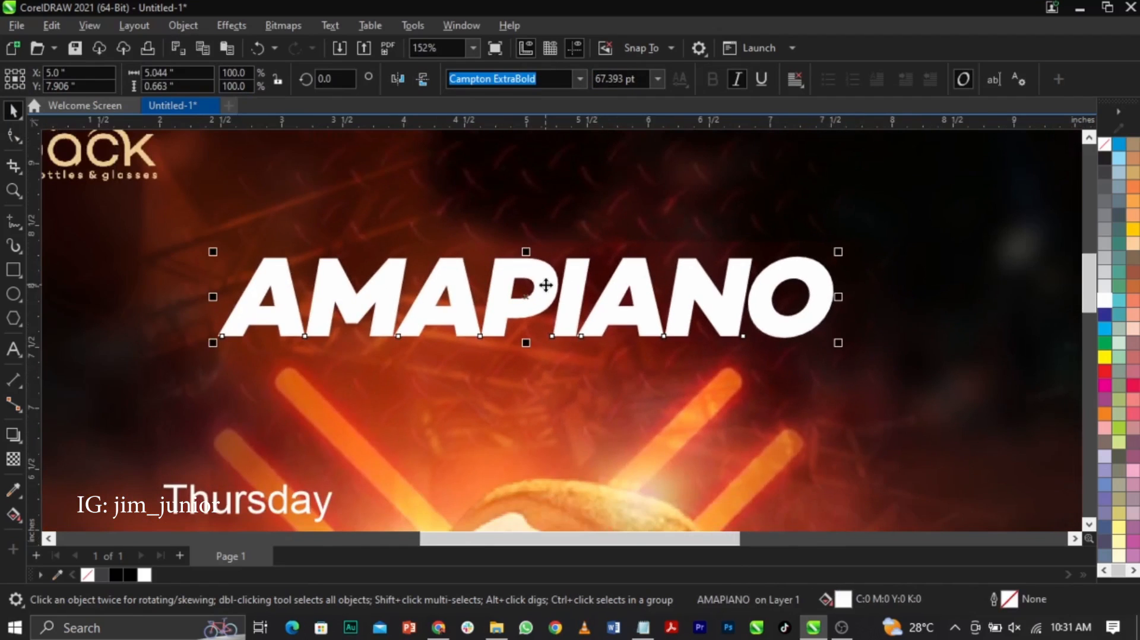
right_click(545, 286)
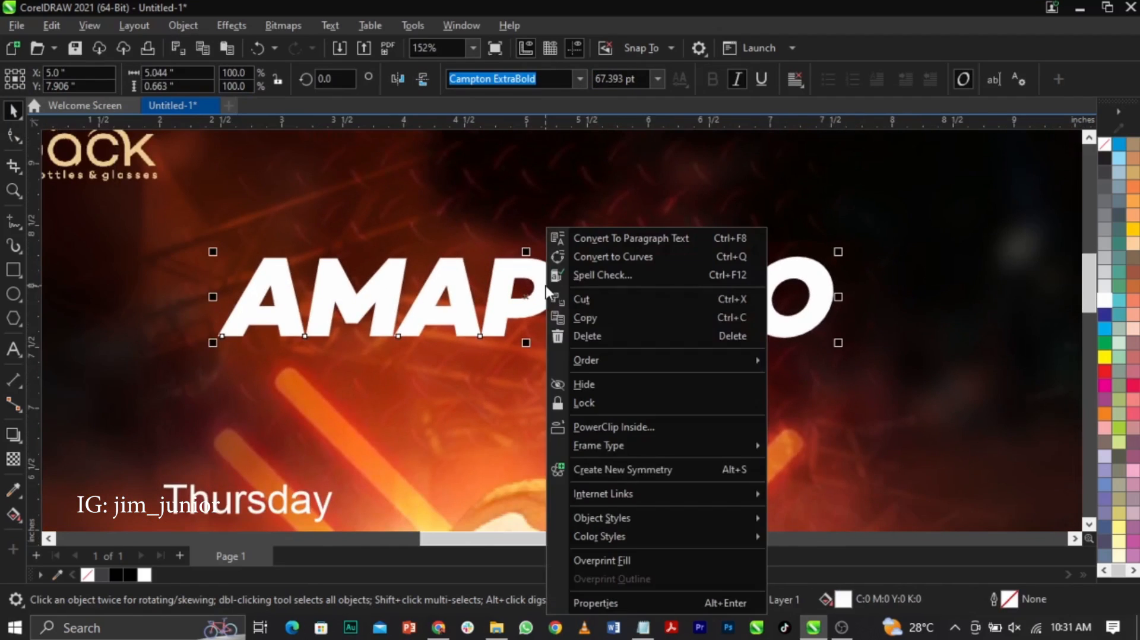
left_click(601, 257)
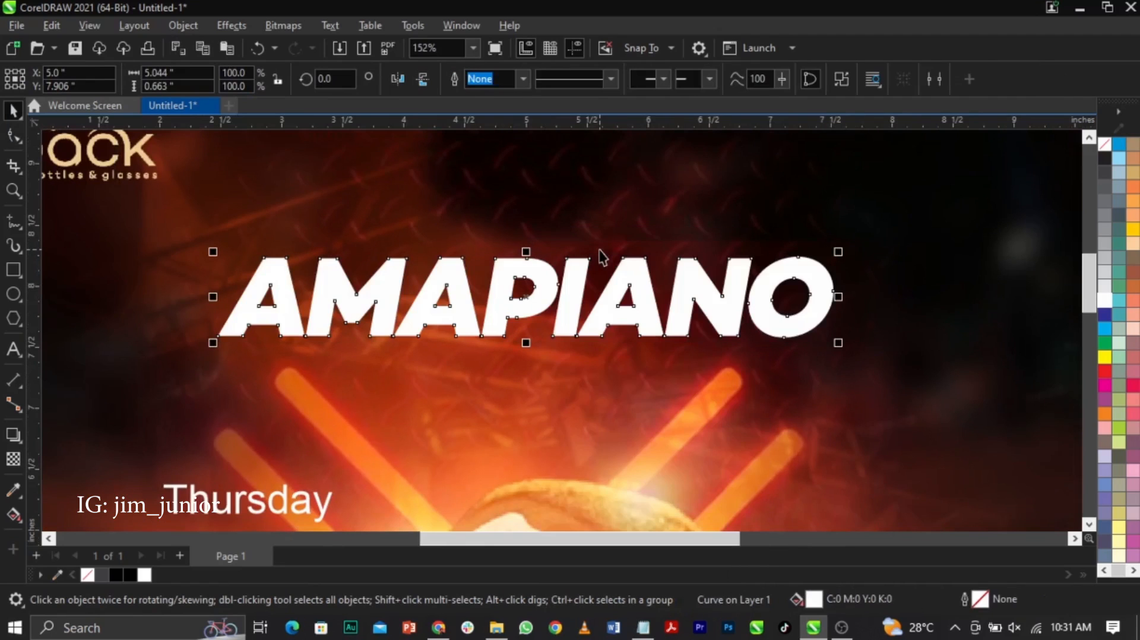
- Draw a rectangle about 0.28 x 0.07 in across the P's stem, flush with the top of its inner opening
scroll(484, 289, "up", 5)
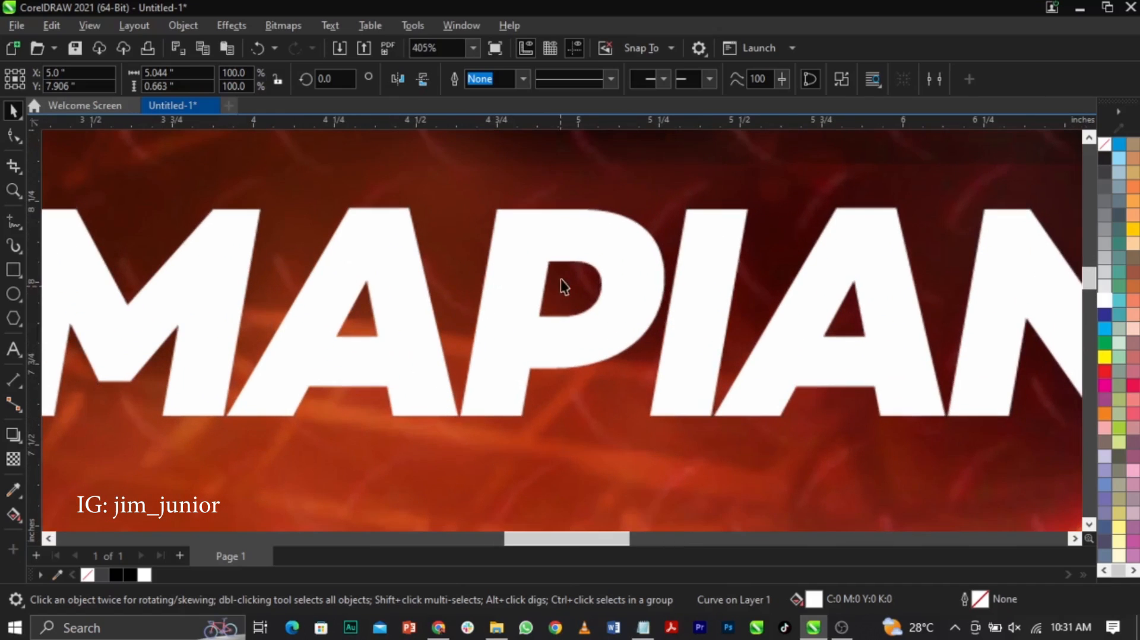
left_click(14, 269)
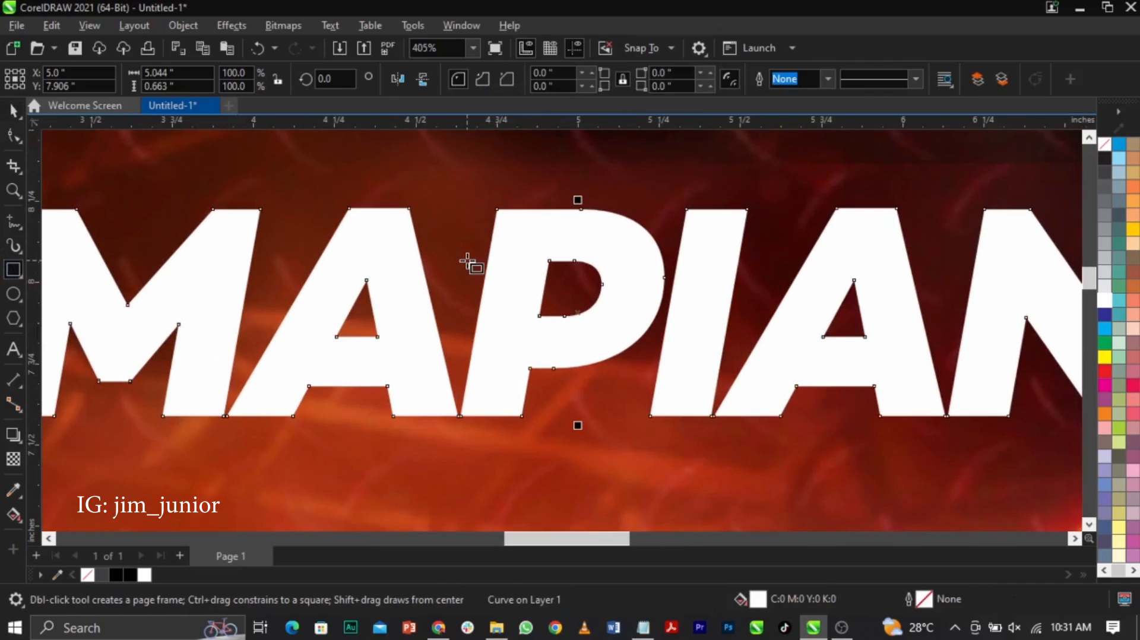
left_click_drag(467, 261, 558, 288)
key("z")
left_click_drag(450, 248, 602, 308)
key("space")
mouse_move(626, 264)
left_mouse_down()
mouse_move(623, 293)
mouse_move(625, 269)
left_mouse_up()
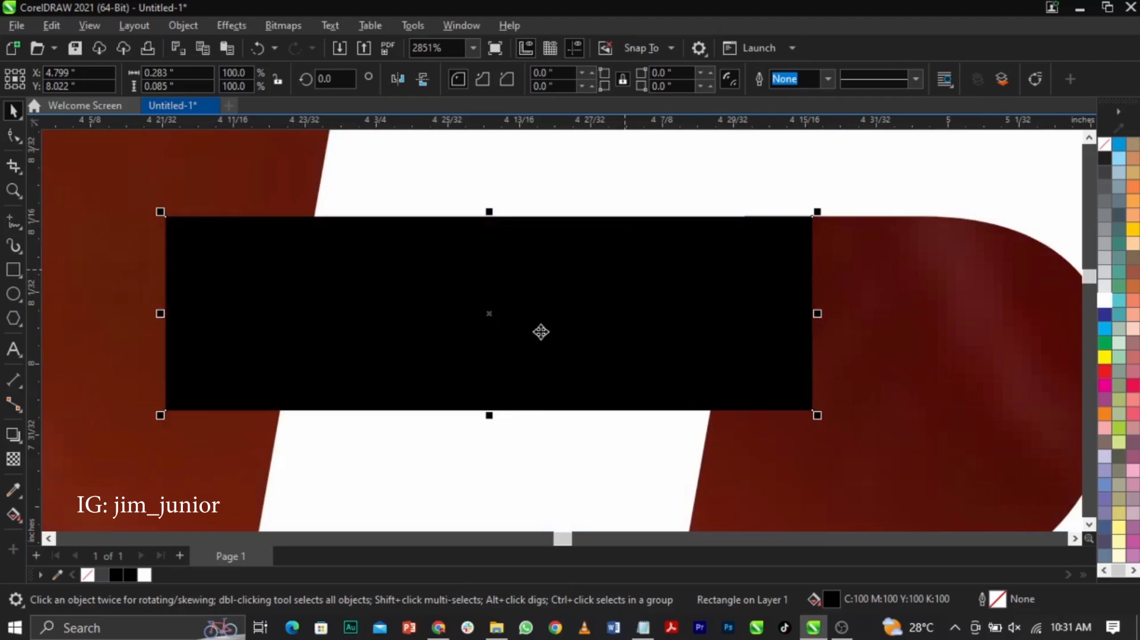
left_click_drag(488, 422, 496, 389)
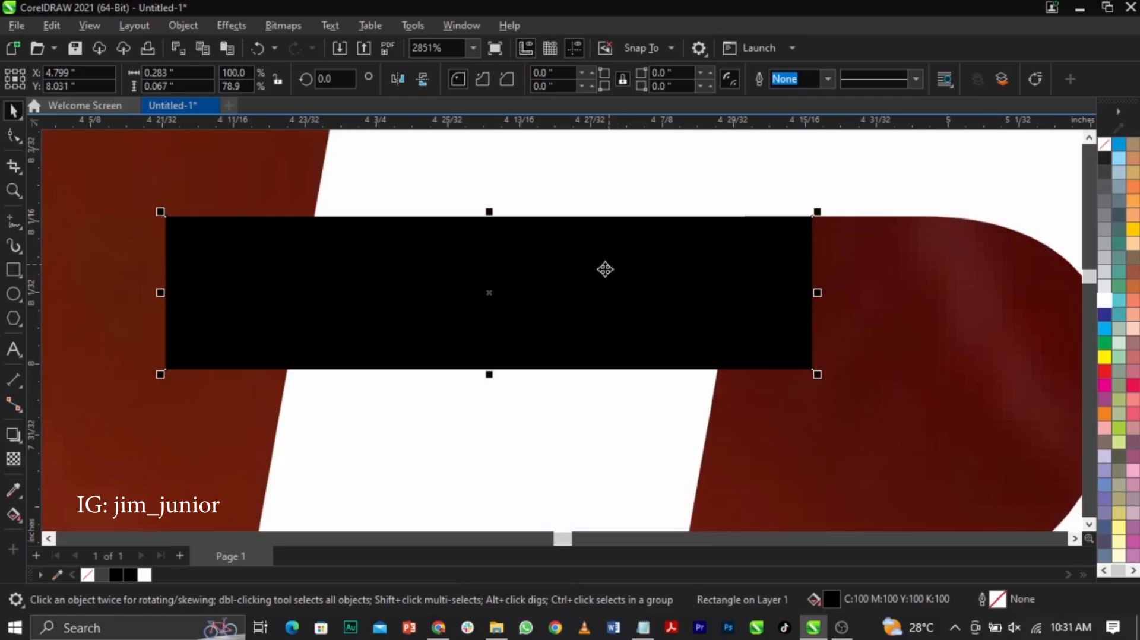
- Trim the "AMAPIANO" curves with the rectangle to cut a gap through the P's stem, then select the rectangle
left_click(623, 208, "shift")
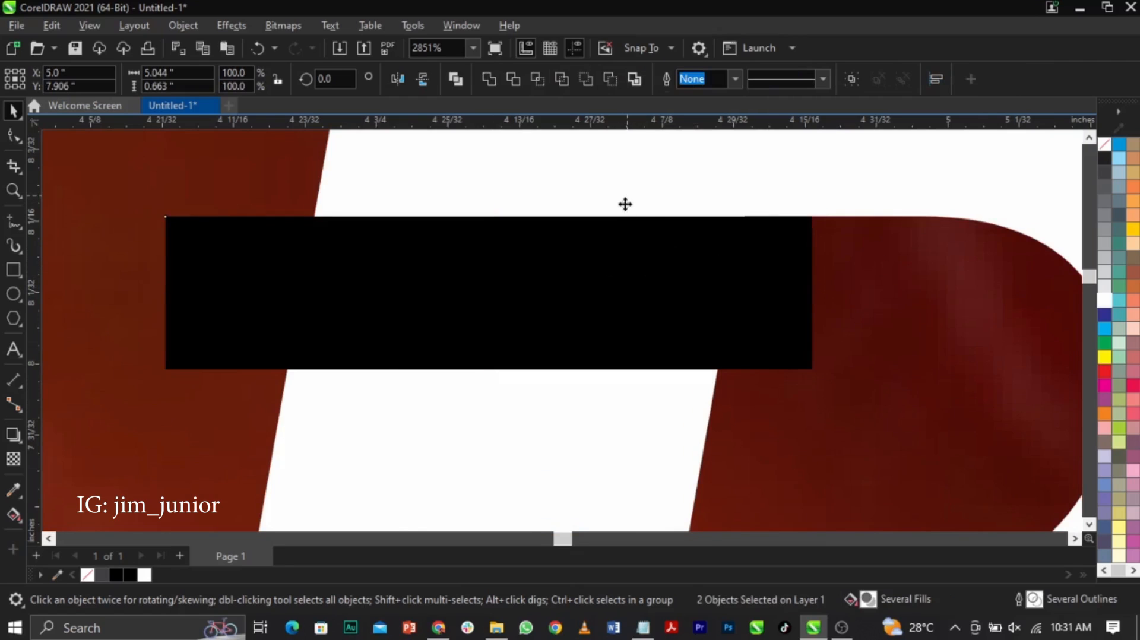
scroll(594, 301, "down", 2)
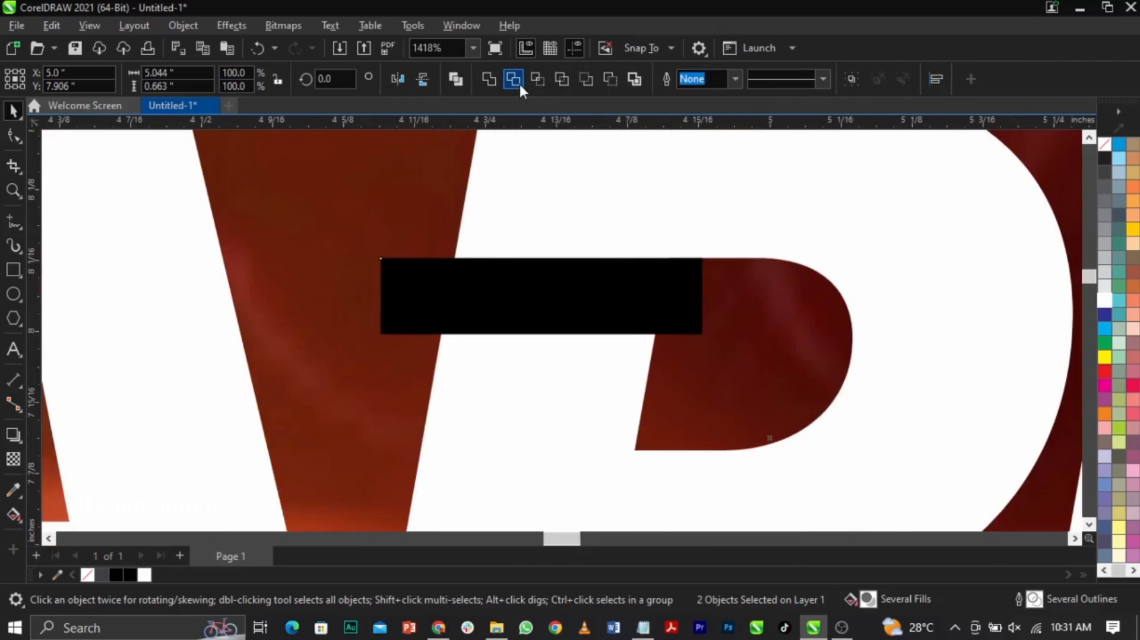
scroll(509, 317, "down", 2)
scroll(509, 317, "down", 3)
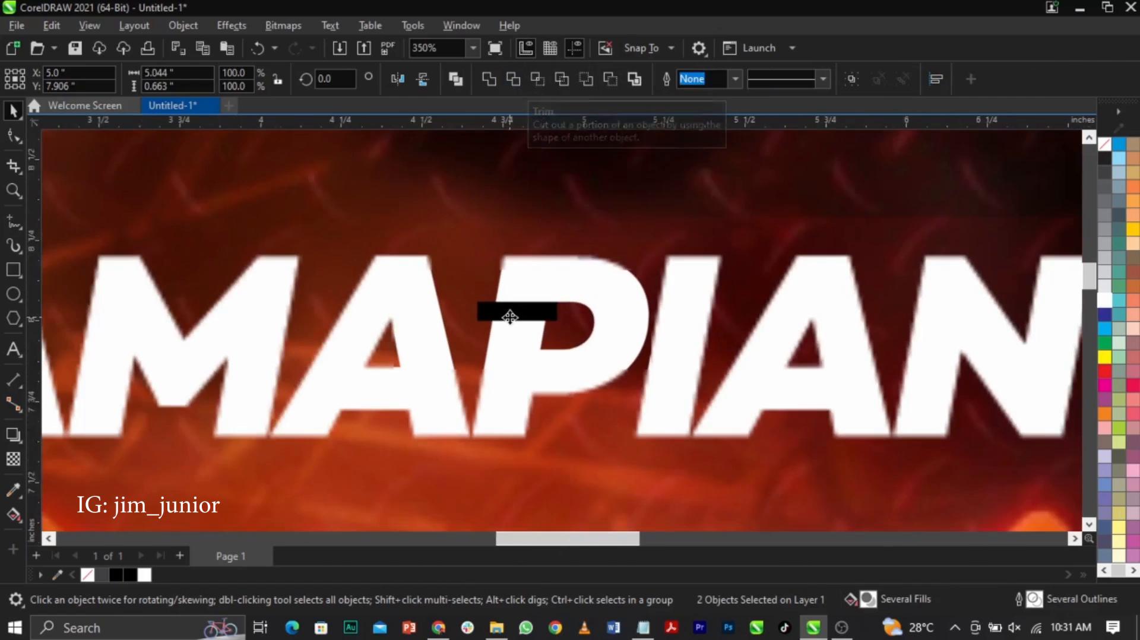
left_click(499, 314)
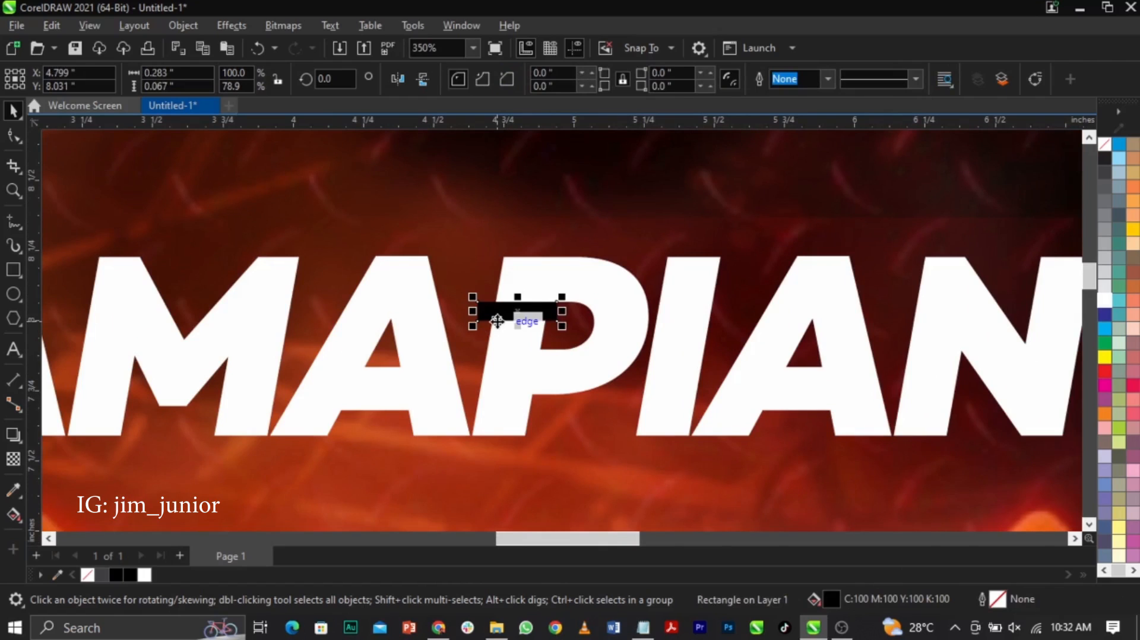
left_click(606, 281, "shift")
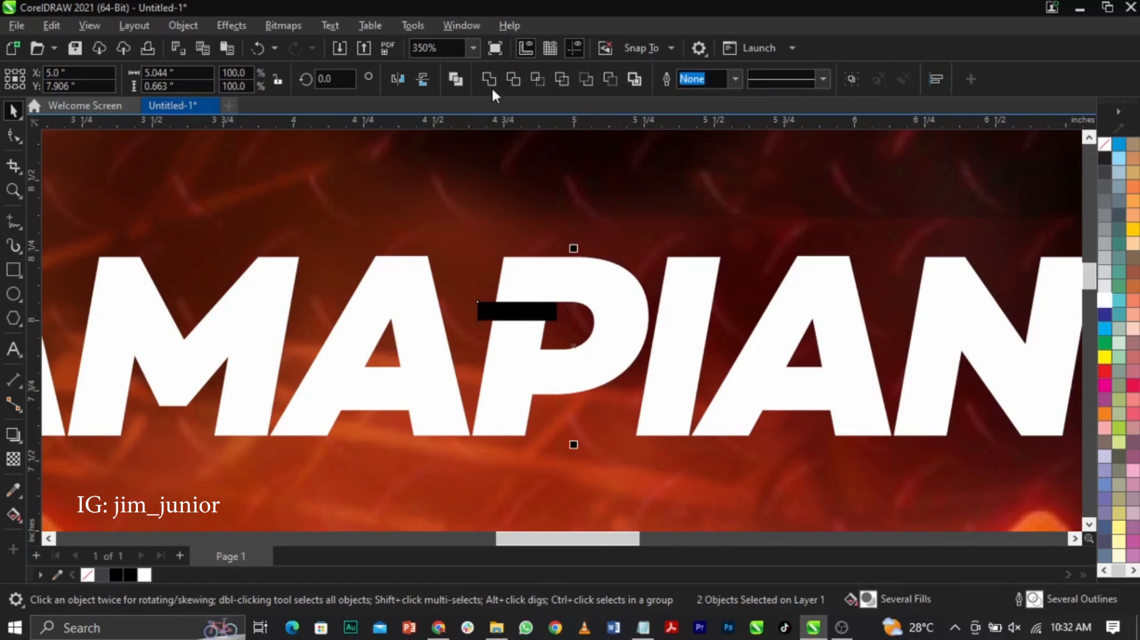
left_click(511, 79)
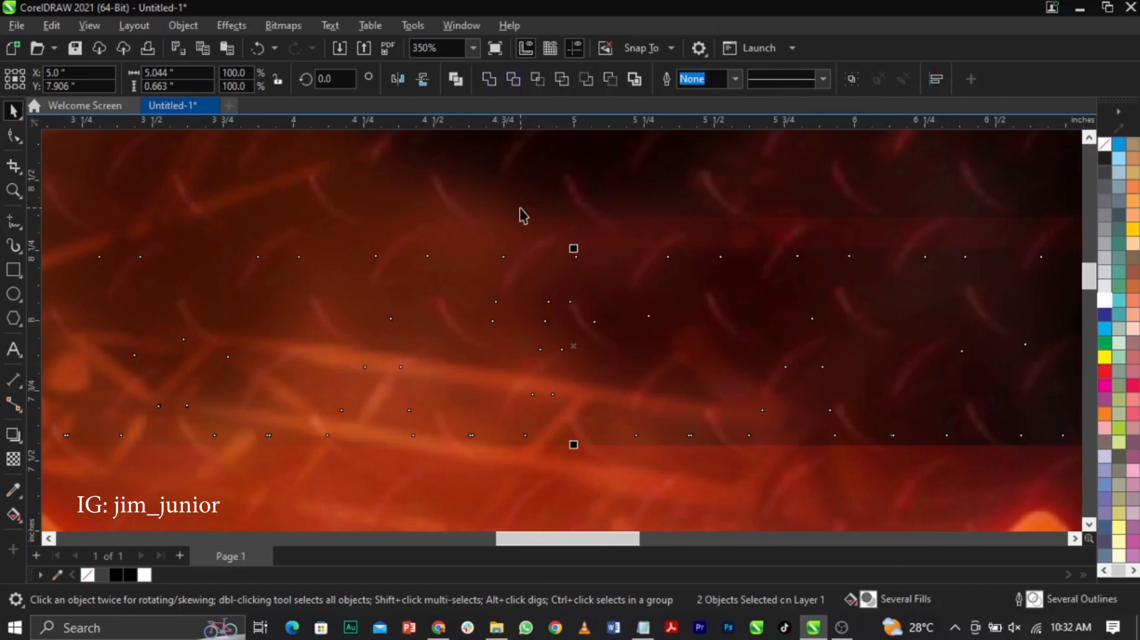
left_click(519, 313)
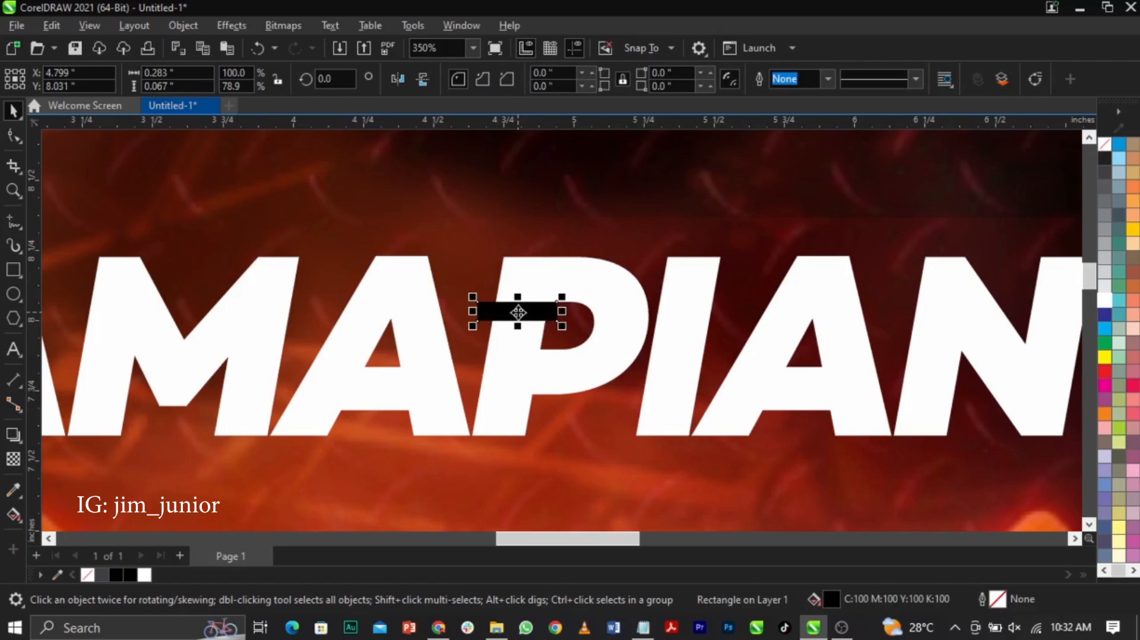
- Delete the leftover black rectangle over the letter P of the AMAPIANO title
key("Delete")
scroll(643, 230, "down", 3)
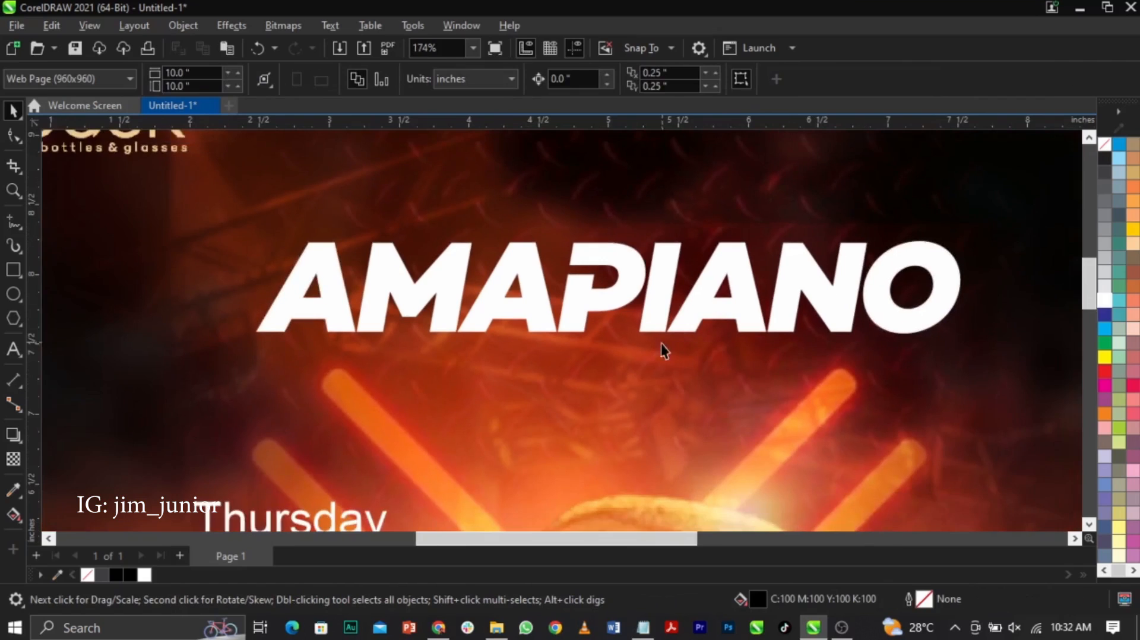
scroll(587, 261, "down", 2)
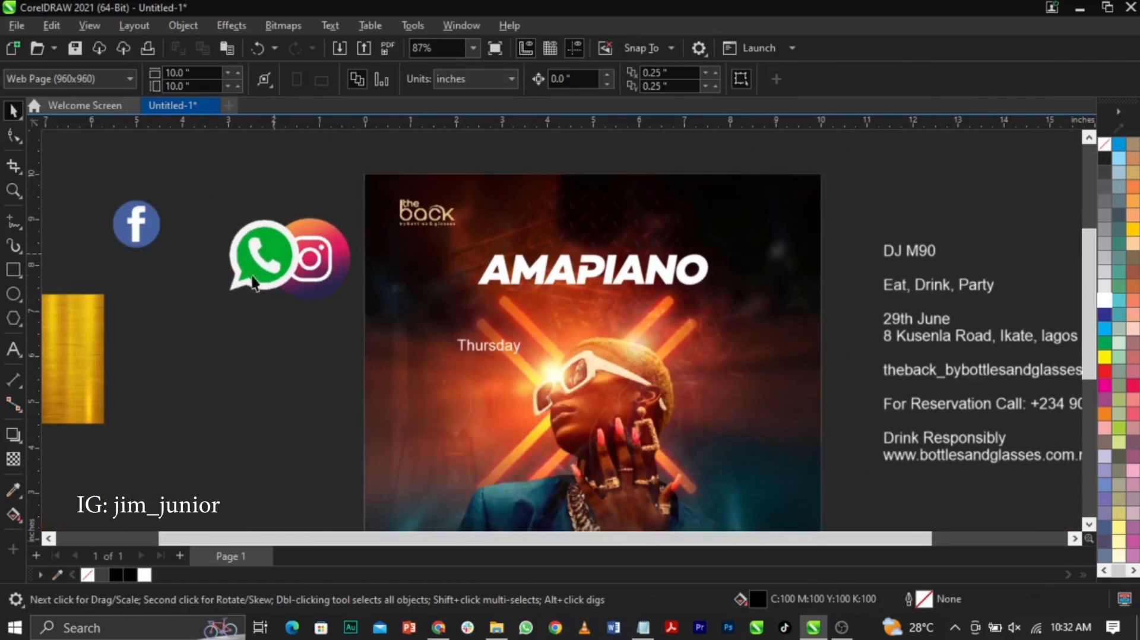
- Bring the gold texture image onto the flyer and PowerClip it inside the AMAPIANO title
left_click_drag(94, 352, 715, 250)
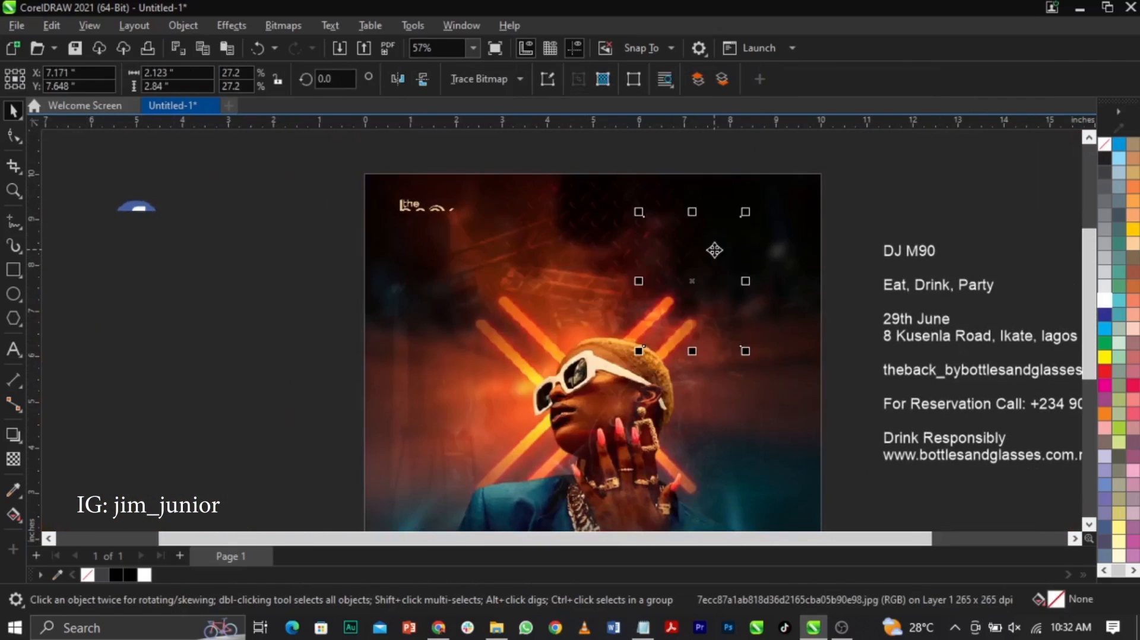
scroll(795, 356, "up", 3)
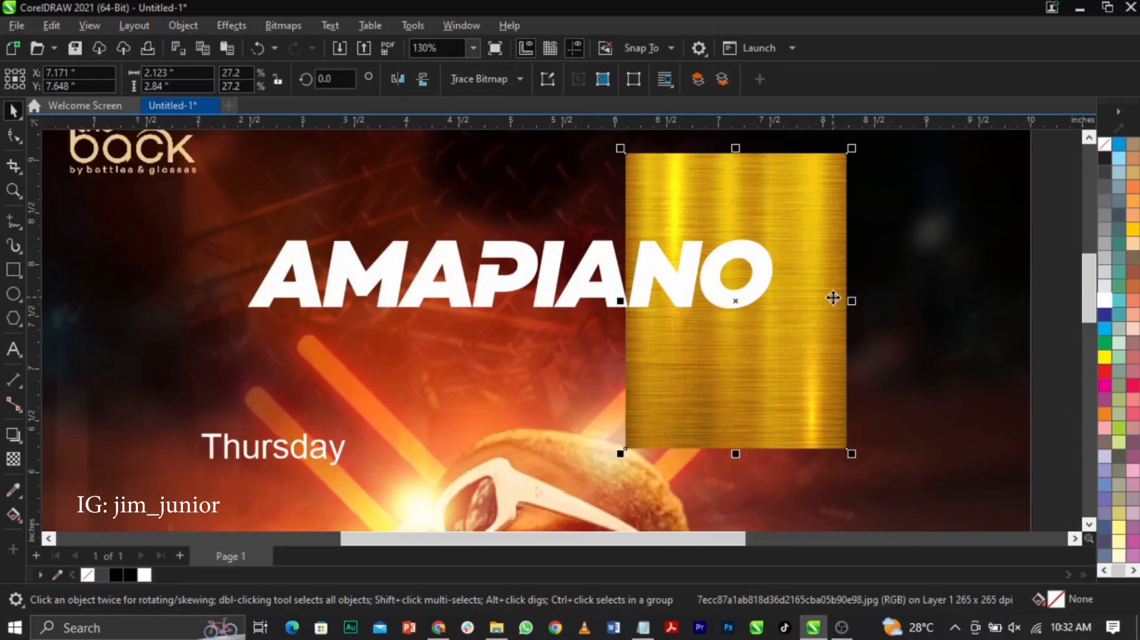
right_click(819, 255)
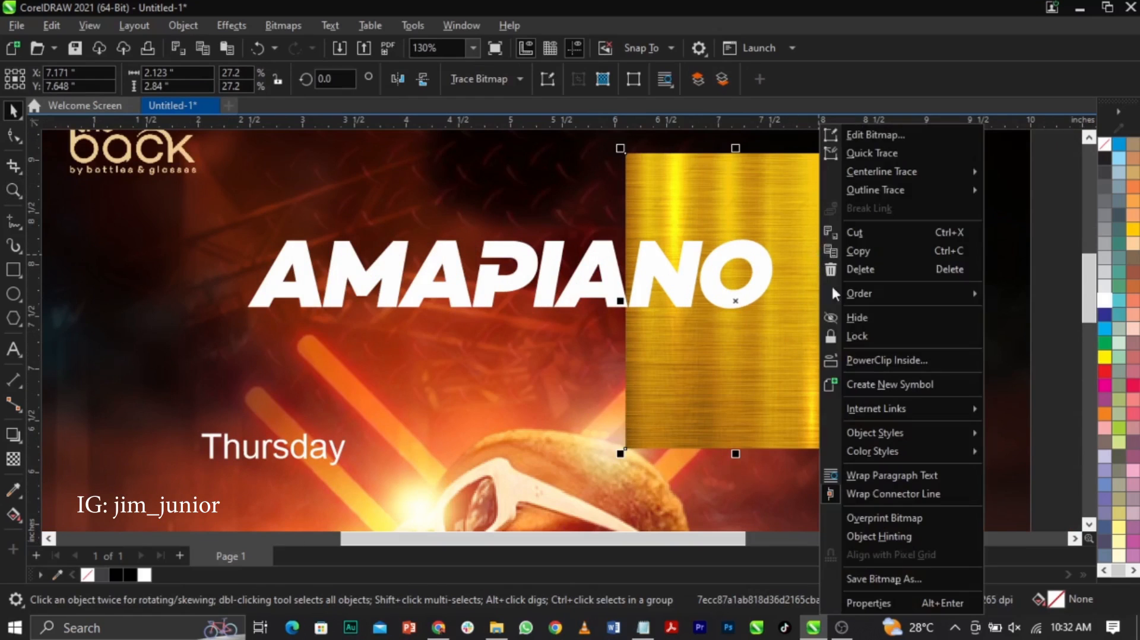
left_click(867, 356)
left_click(525, 278)
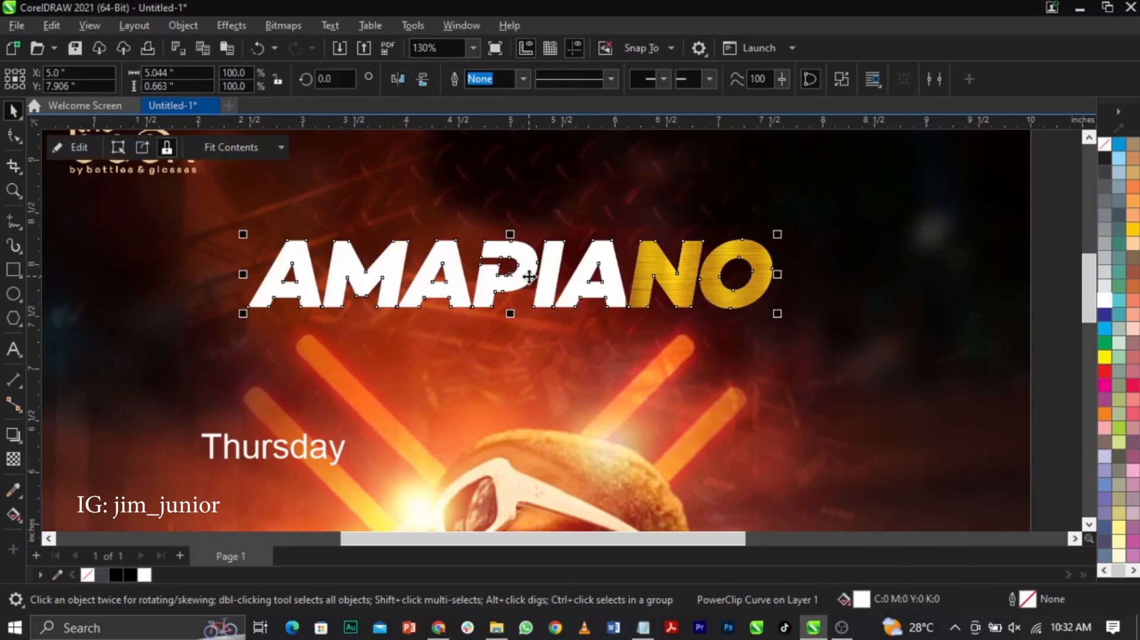
- Open the AMAPIANO PowerClip for editing and rotate the gold texture to 270 degrees
right_click(529, 276)
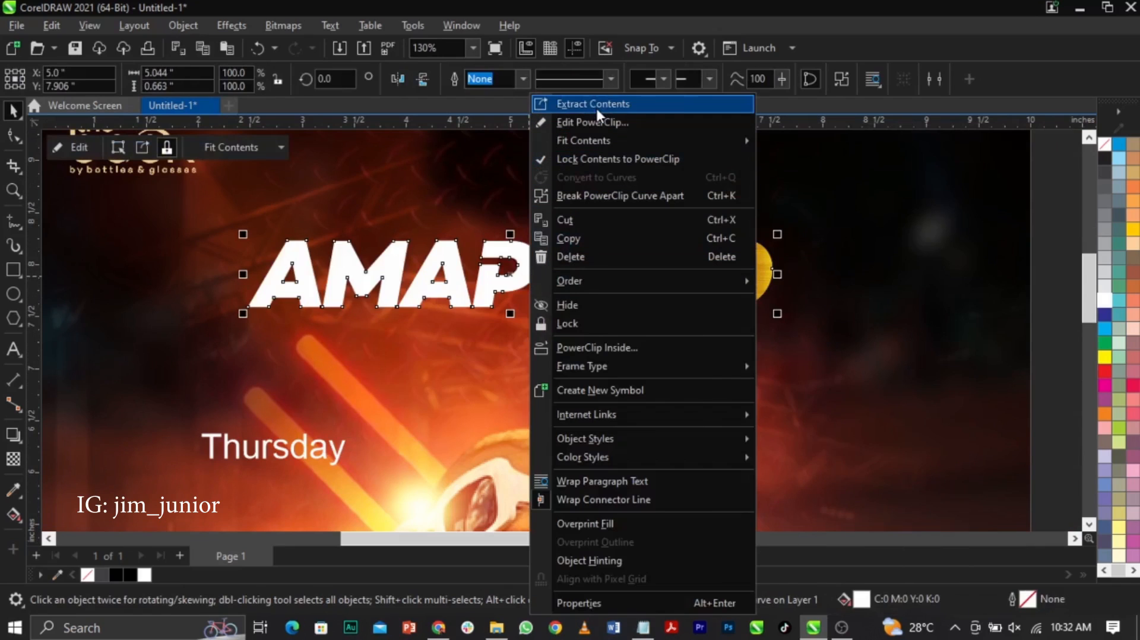
left_click(596, 123)
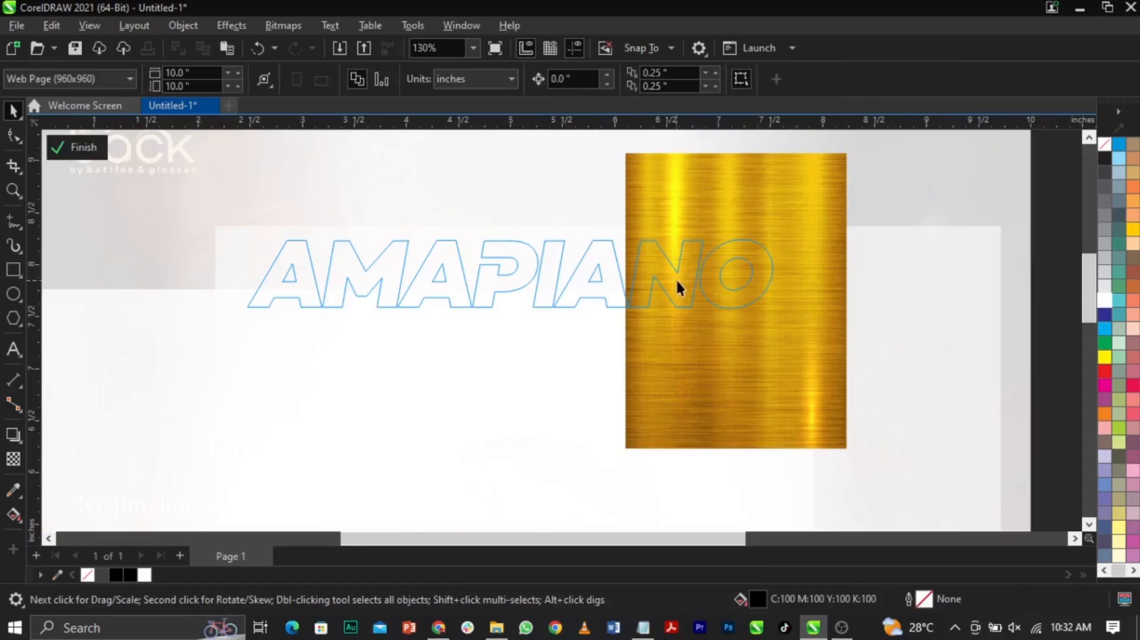
left_click(683, 287)
scroll(685, 287, "down", 2)
left_click(743, 331)
left_click_drag(773, 374, 587, 372)
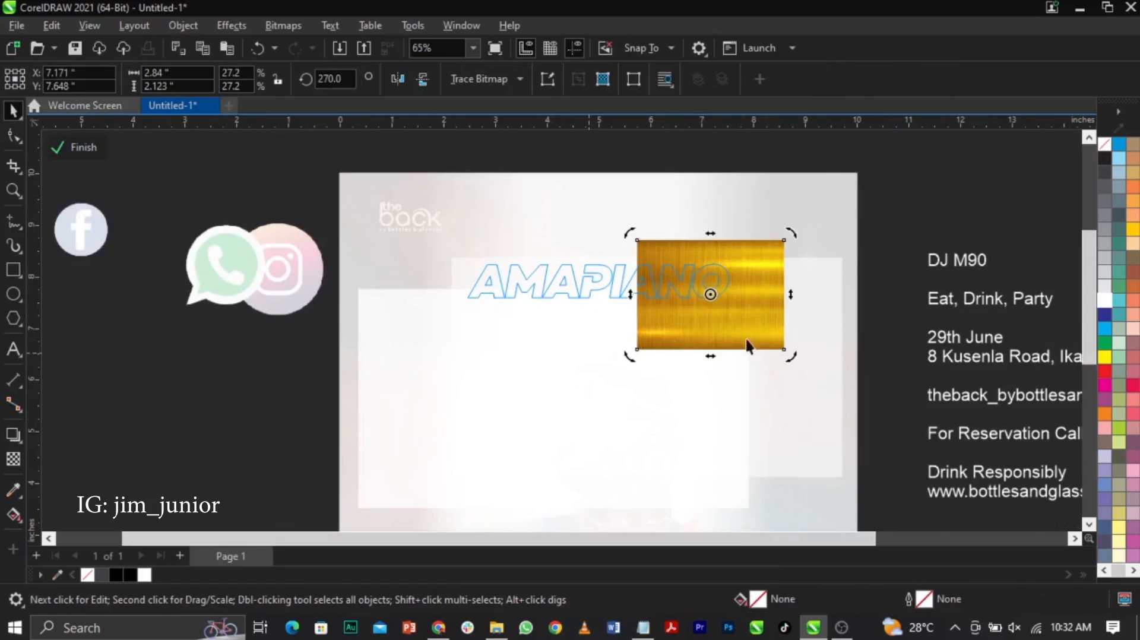
- Enlarge the gold texture to about 6.4 × 4.8 inches and position it over the whole AMAPIANO outline
left_click(770, 339)
left_click_drag(850, 291, 743, 284)
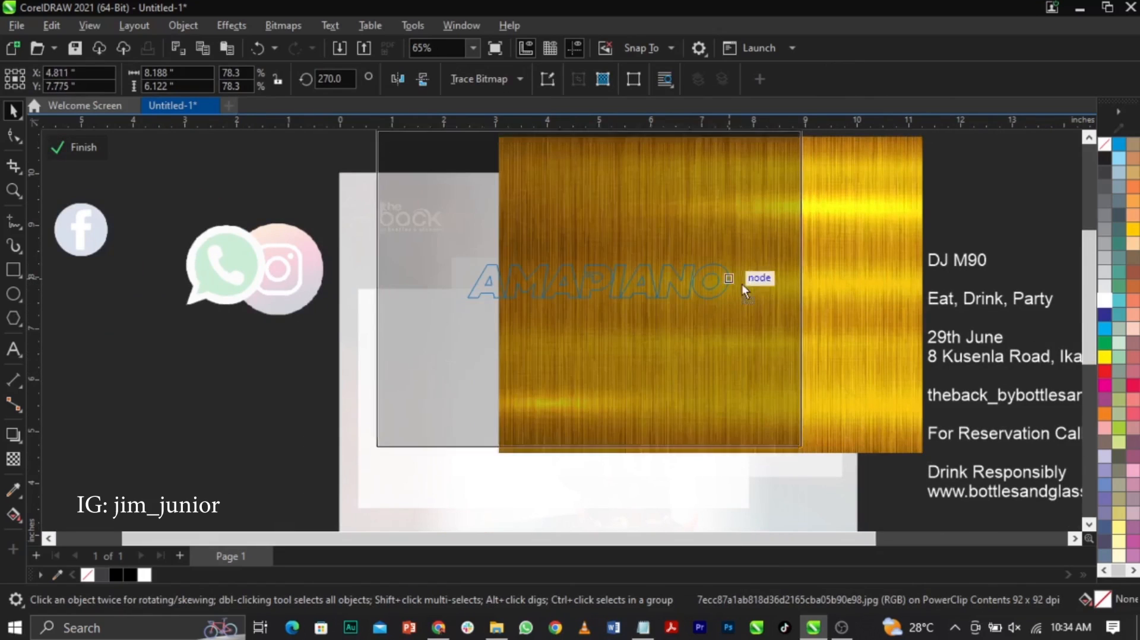
left_click_drag(821, 465, 774, 471)
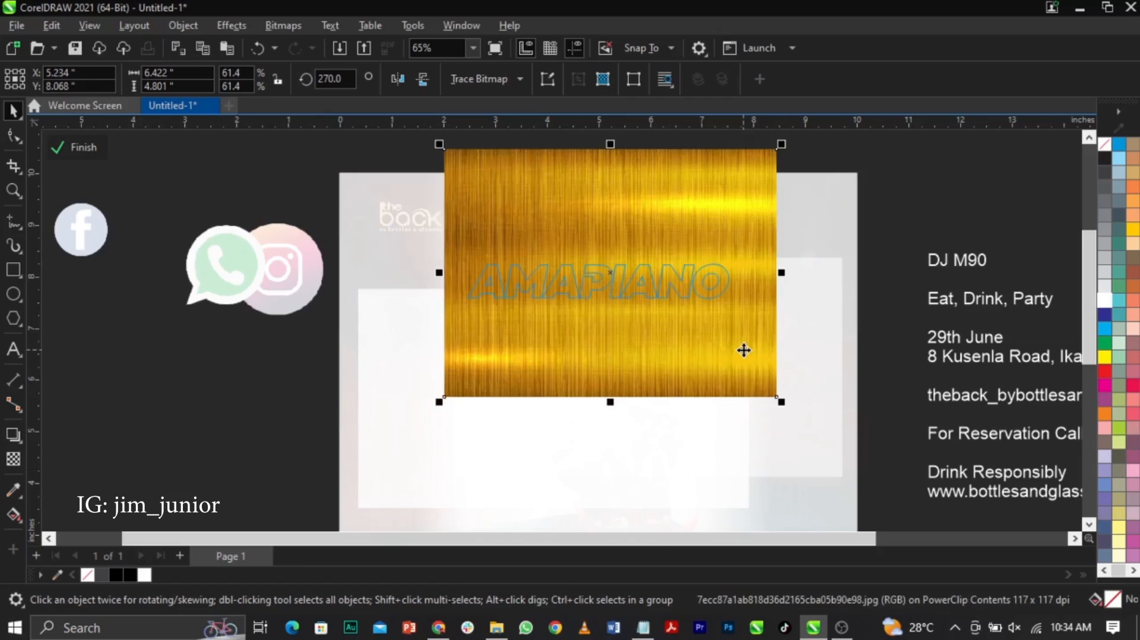
- Tilt the gold texture to about 282 degrees and enlarge it to about 9.8 × 8.1 inches
left_click(744, 350)
left_click_drag(787, 406, 796, 361)
left_click_drag(711, 321, 693, 313)
left_click_drag(789, 429, 852, 480)
mouse_move(738, 334)
left_mouse_down()
mouse_move(729, 333)
mouse_move(731, 364)
mouse_move(746, 377)
mouse_move(742, 351)
left_mouse_up()
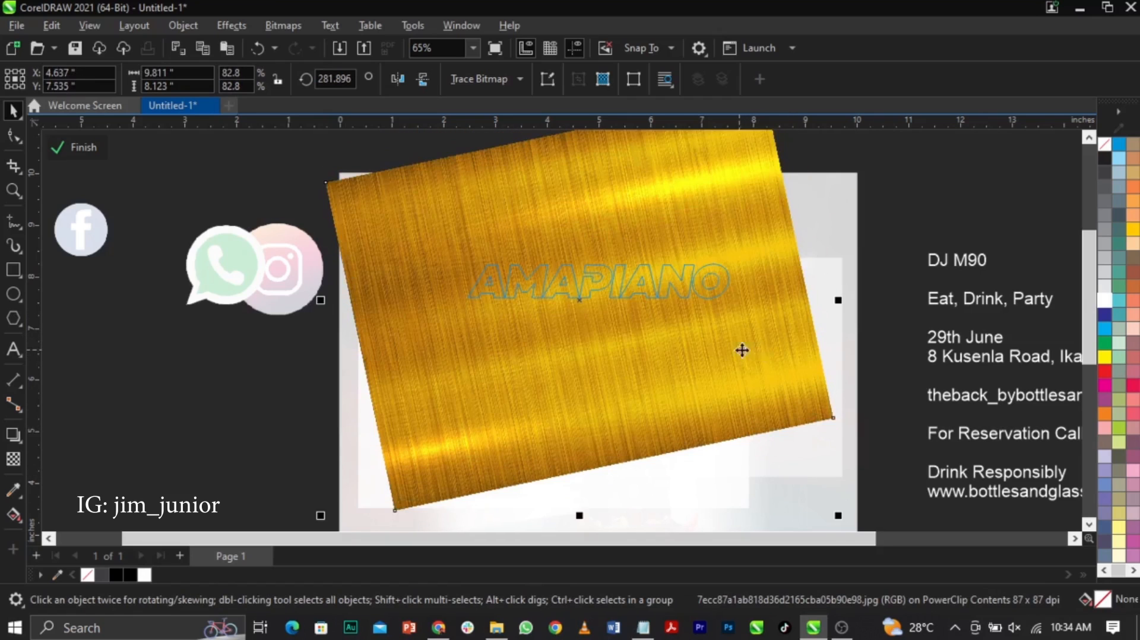
- Lower the gold texture behind the AMAPIANO outline and finish editing the PowerClip
left_click_drag(698, 198, 707, 293)
left_click(730, 297)
left_click(89, 148)
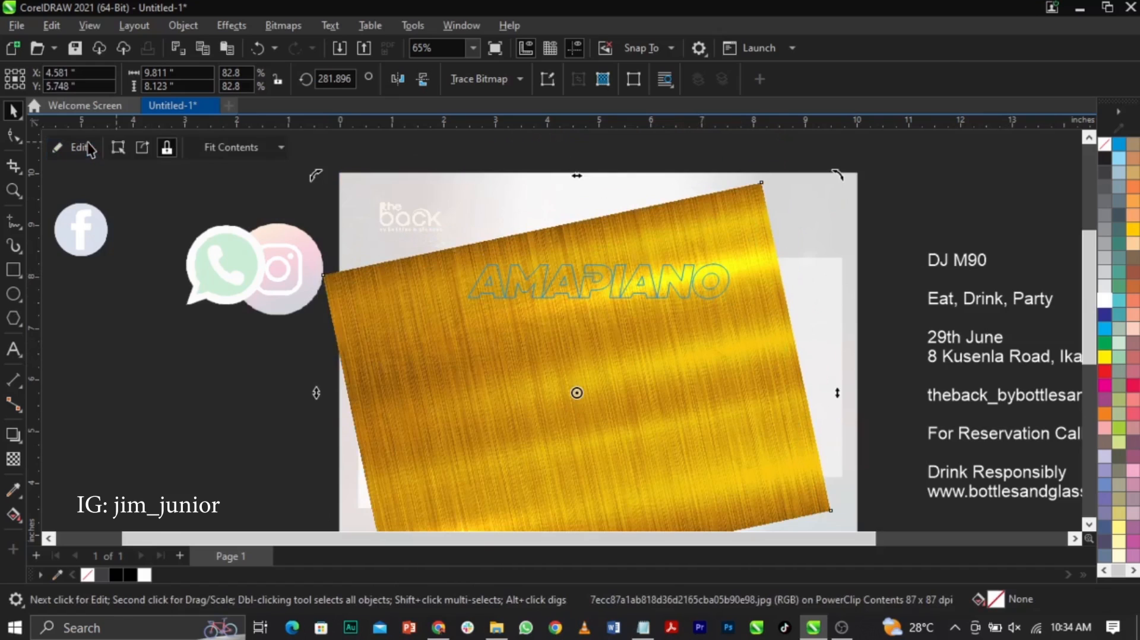
key("Escape")
scroll(562, 183, "down", 1)
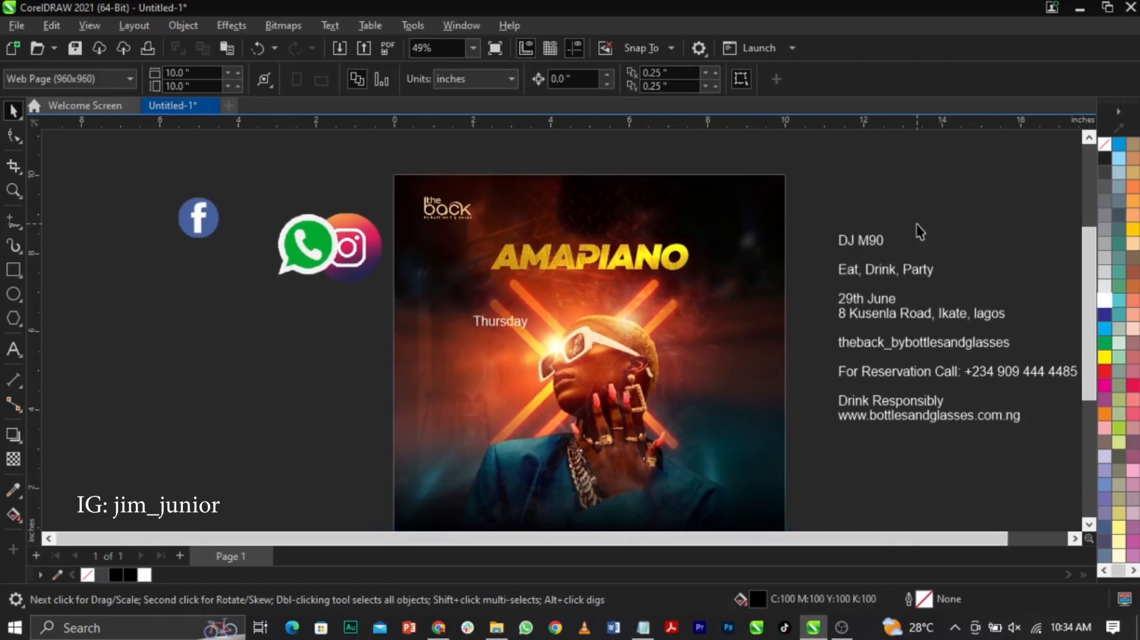
- Enlarge the gold AMAPIANO title slightly about its centre
key("z")
left_click_drag(273, 198, 984, 397)
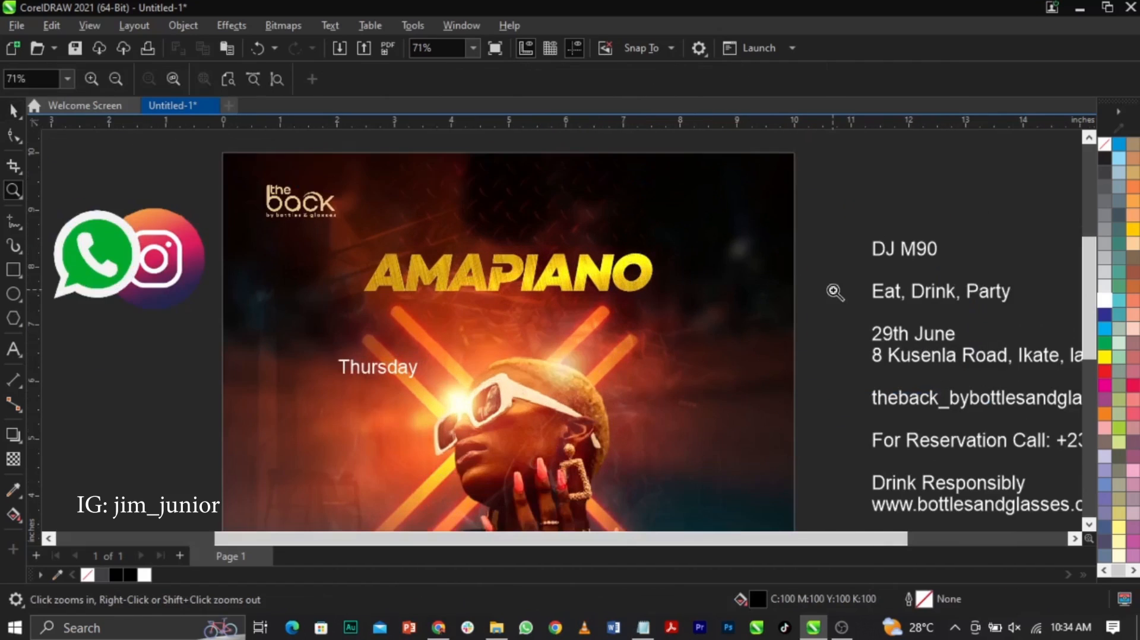
key("space")
left_click(618, 284)
left_click_drag(656, 307, 666, 306)
- Set the Thursday text in Campton ExtraBold Italic and move it directly beneath the AMAPIANO title
left_click(397, 362)
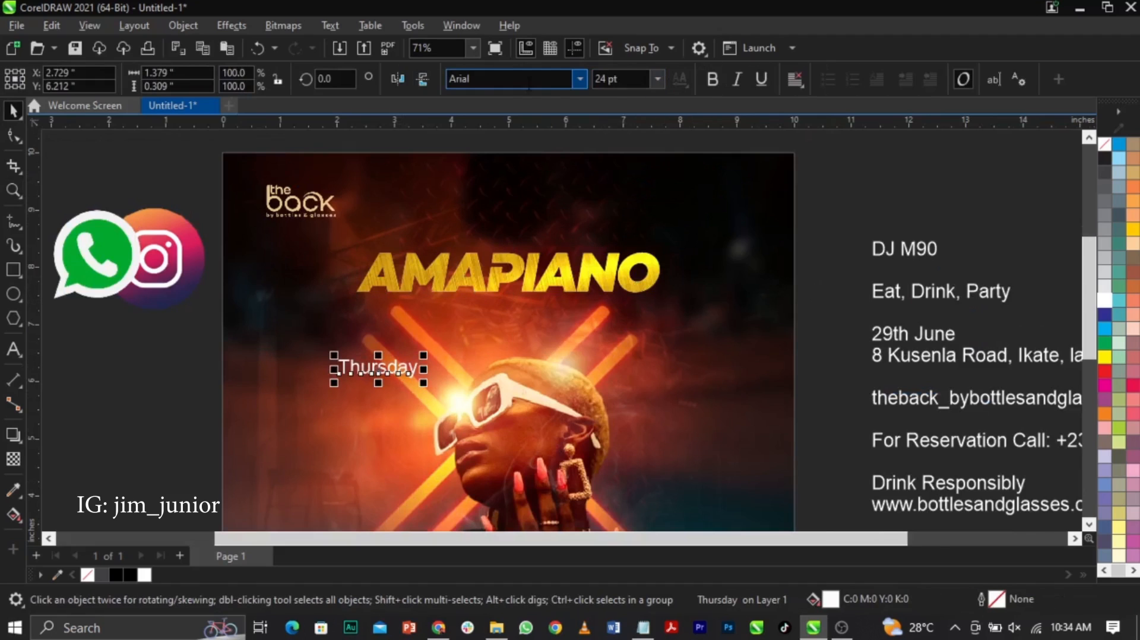
left_click(580, 80)
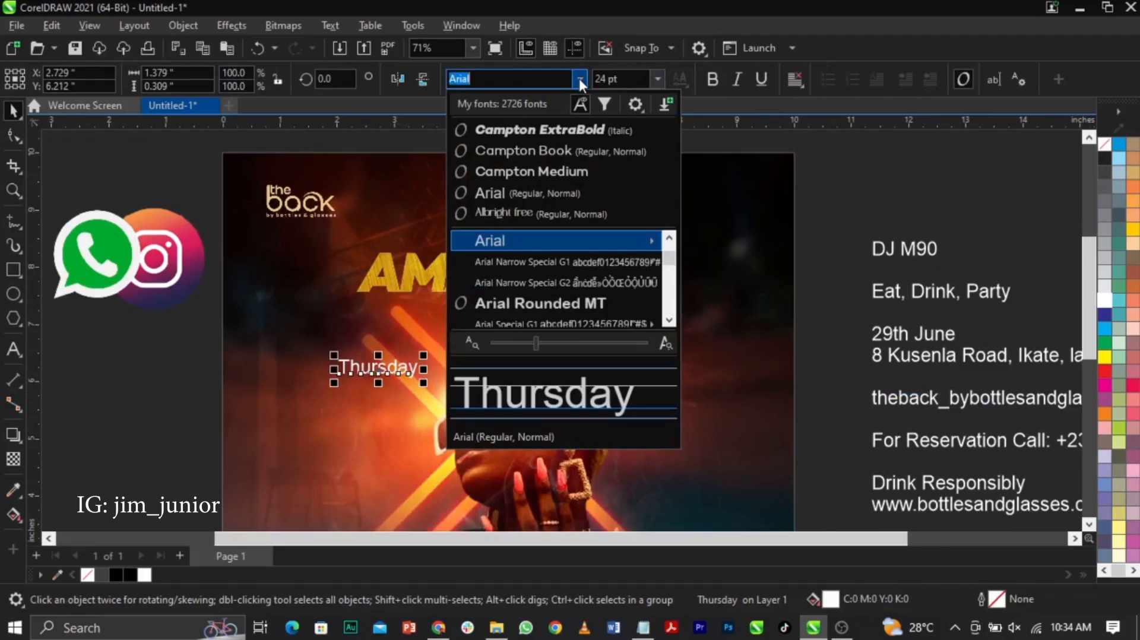
left_click(547, 125)
left_click_drag(399, 369, 520, 312)
- Change the case of the Thursday text to uppercase
double_click(520, 314)
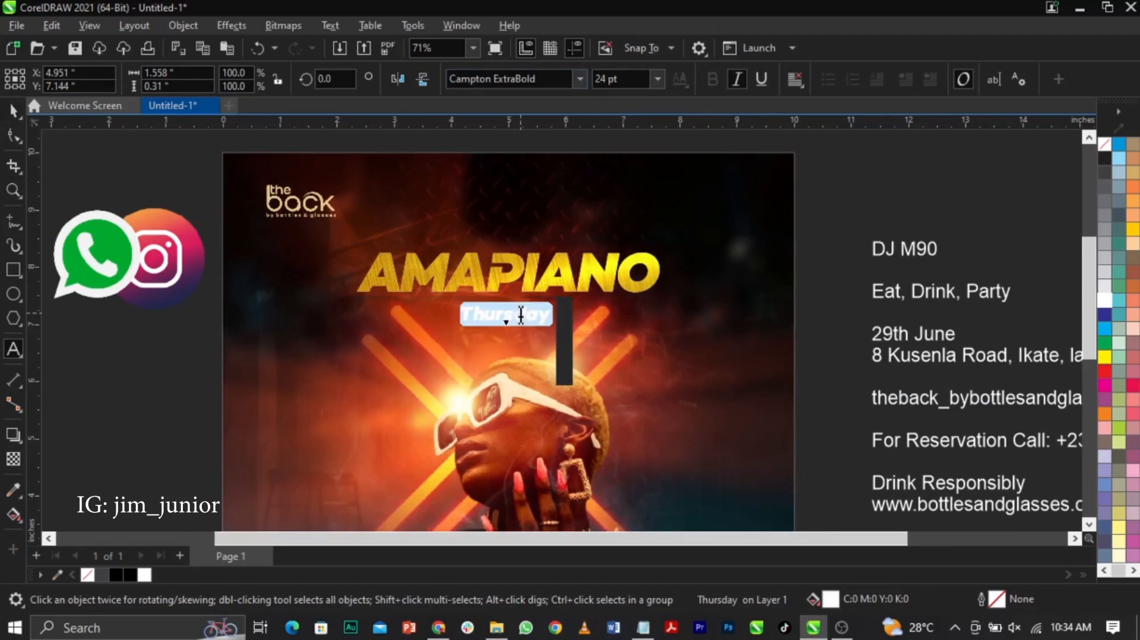
key("shift+F3")
left_click(519, 310)
key("Return")
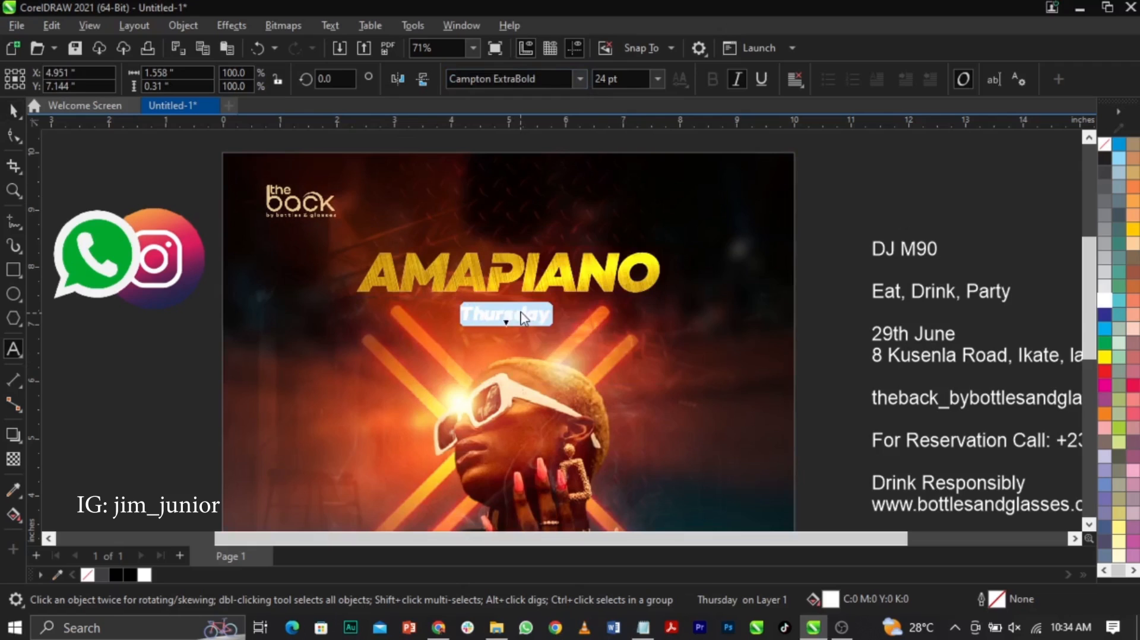
key("Escape")
- Enlarge the THURSDAY text about its centre to about 36 pt
key("z")
left_click_drag(302, 221, 795, 398)
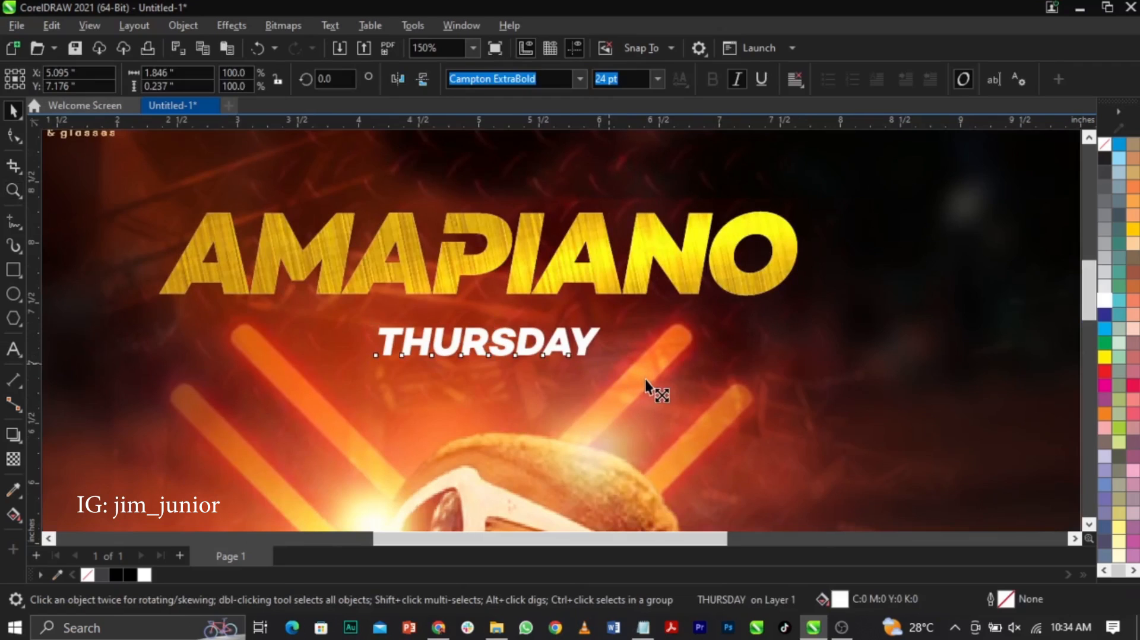
mouse_move(645, 379)
left_mouse_down()
mouse_move(663, 387)
mouse_move(654, 384)
left_mouse_up()
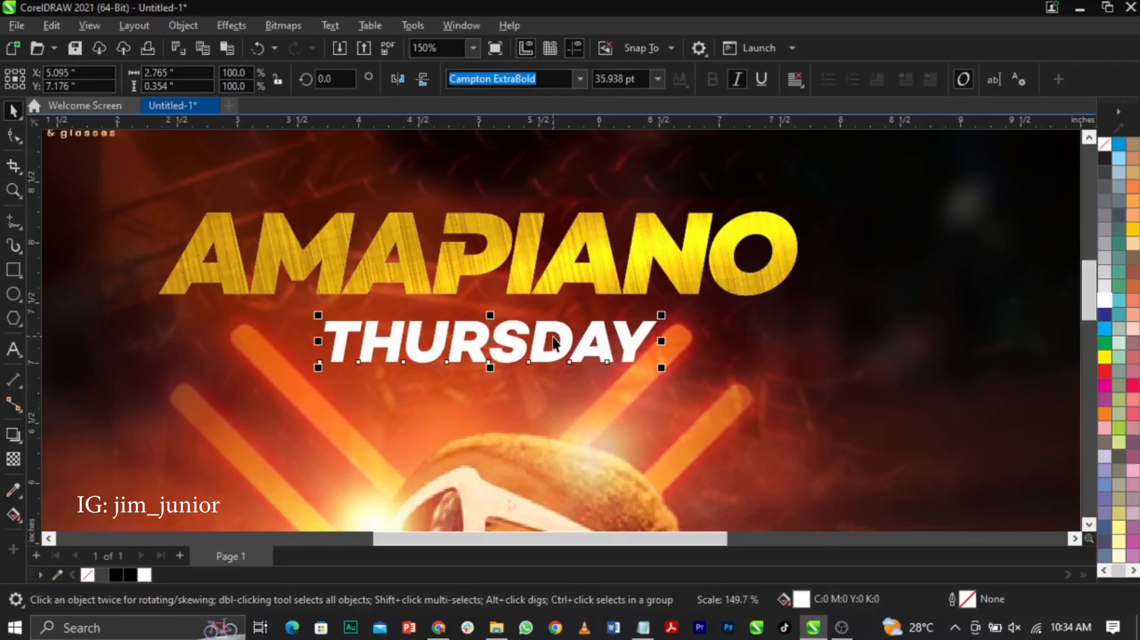
- Draw a black rectangle about 3.0 × 0.48 inches covering the THURSDAY text
left_click(12, 272)
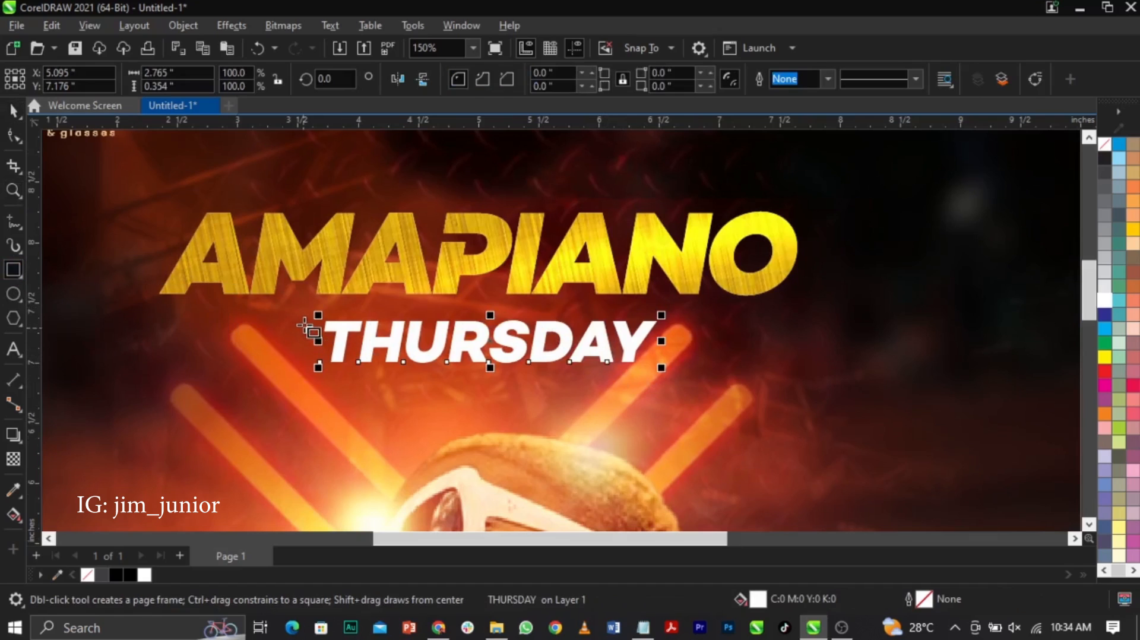
left_click_drag(307, 320, 668, 378)
key("space")
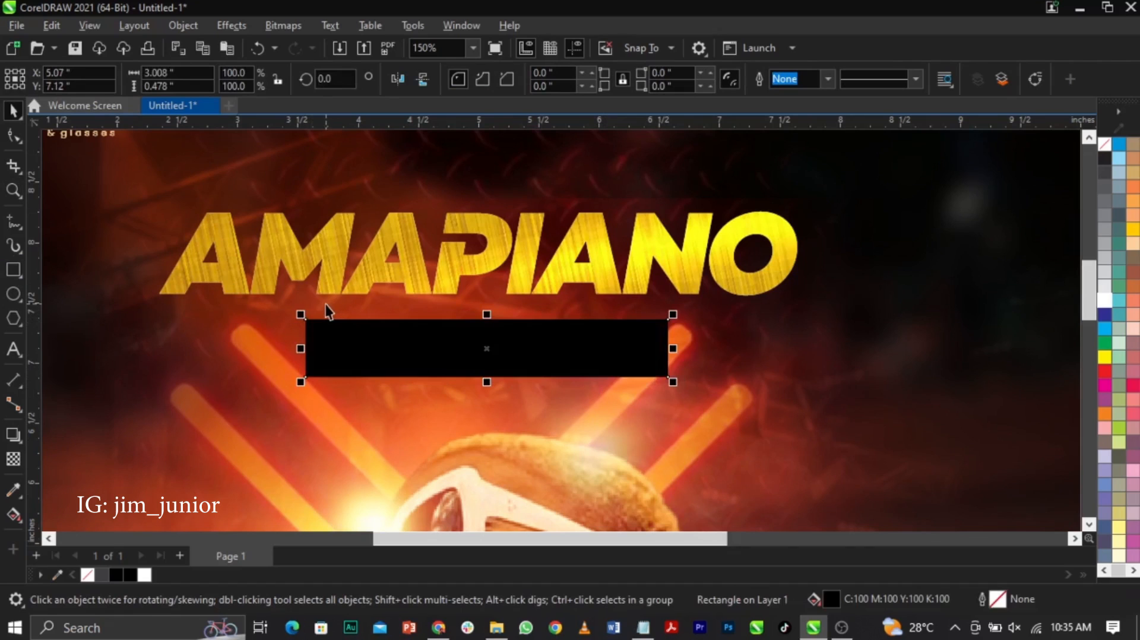
- Bring the THURSDAY text in front of the black rectangle and centre it on the rectangle both ways
left_click_drag(319, 302, 698, 432)
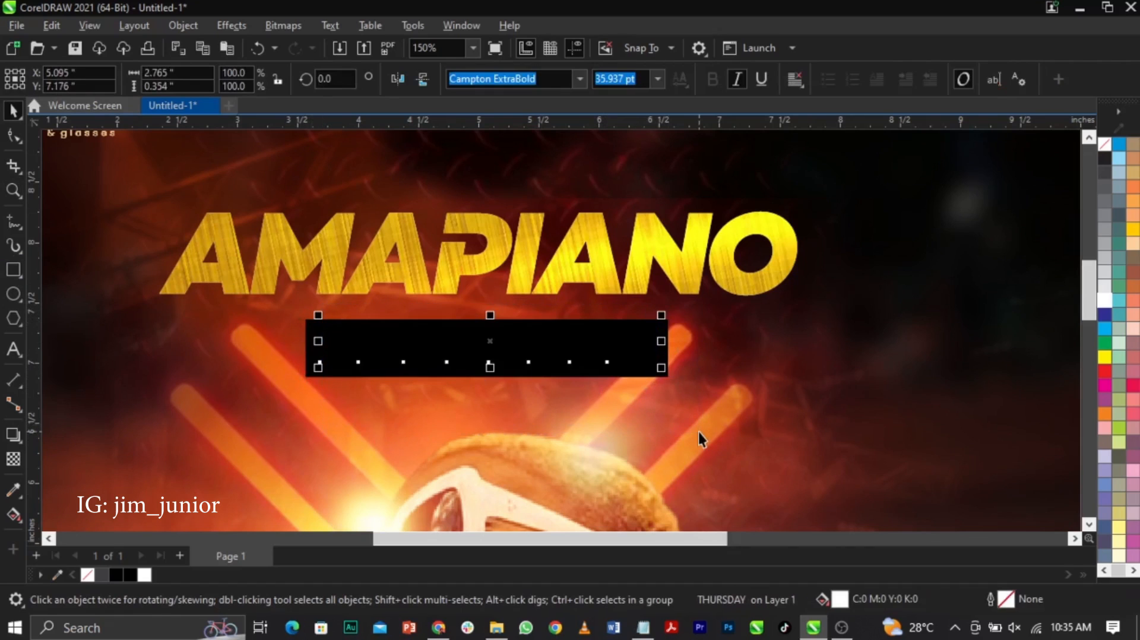
key("shift+Page_Up")
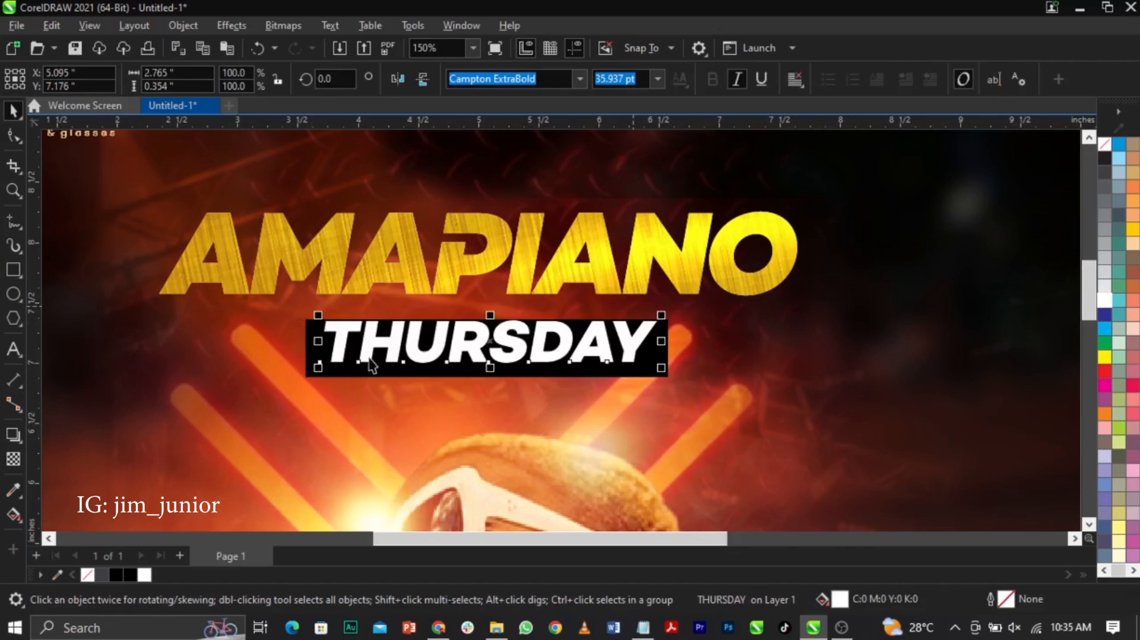
left_click(310, 367, "shift")
key("c")
key("e")
left_click(592, 407)
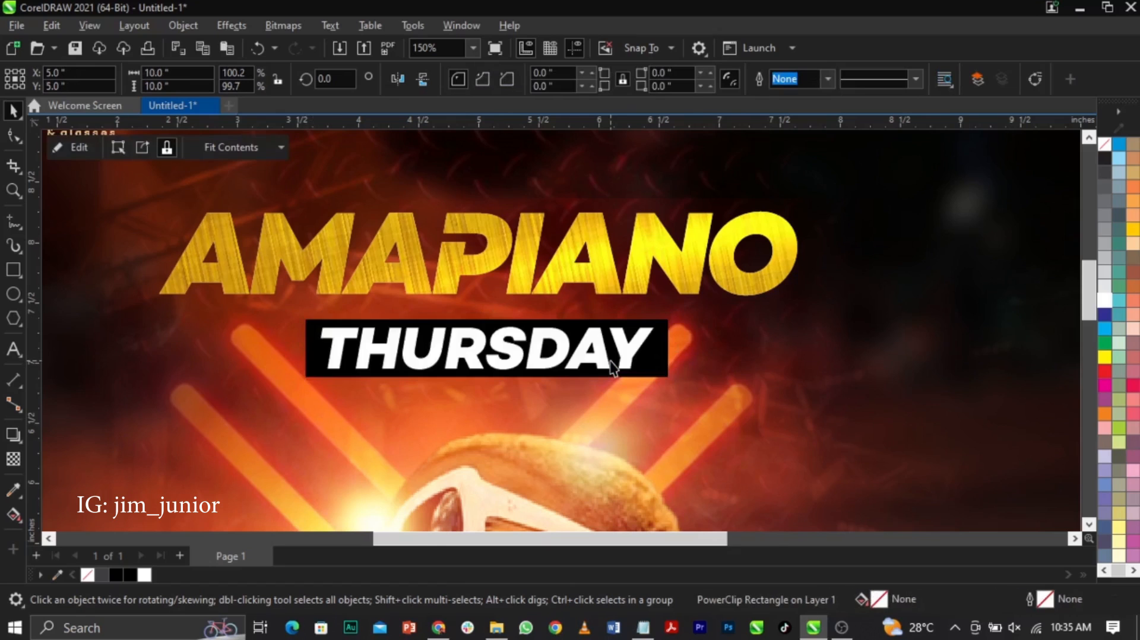
- Tighten the letter spacing of THURSDAY to a width of about 2.66 inches and keep it centred on the rectangle
scroll(611, 362, "up", 2)
left_click(646, 358)
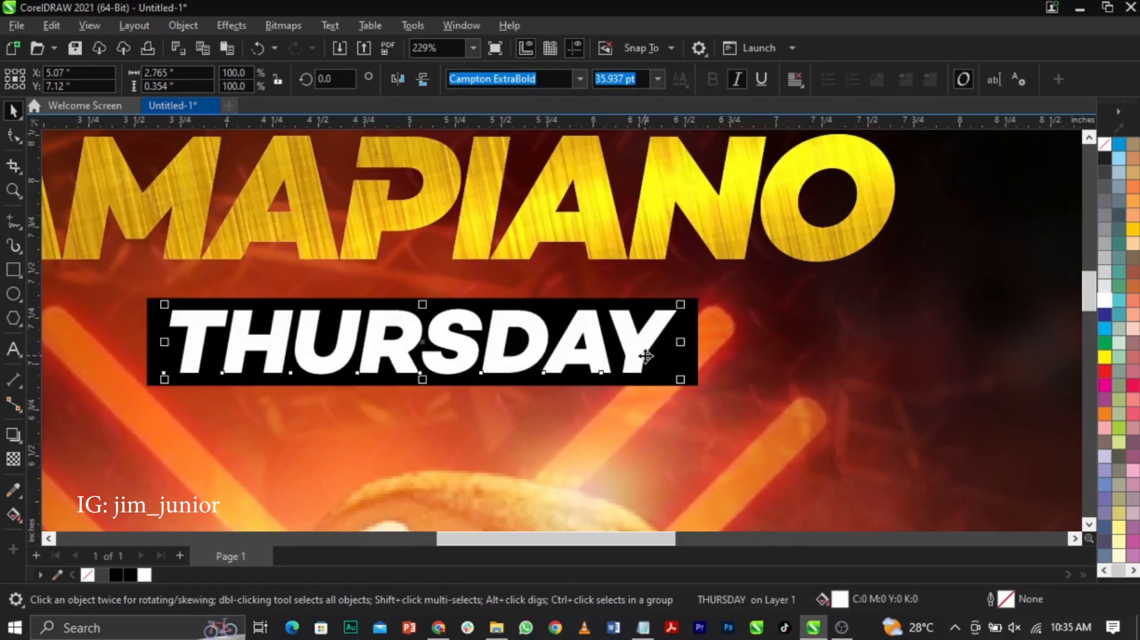
left_click(10, 136)
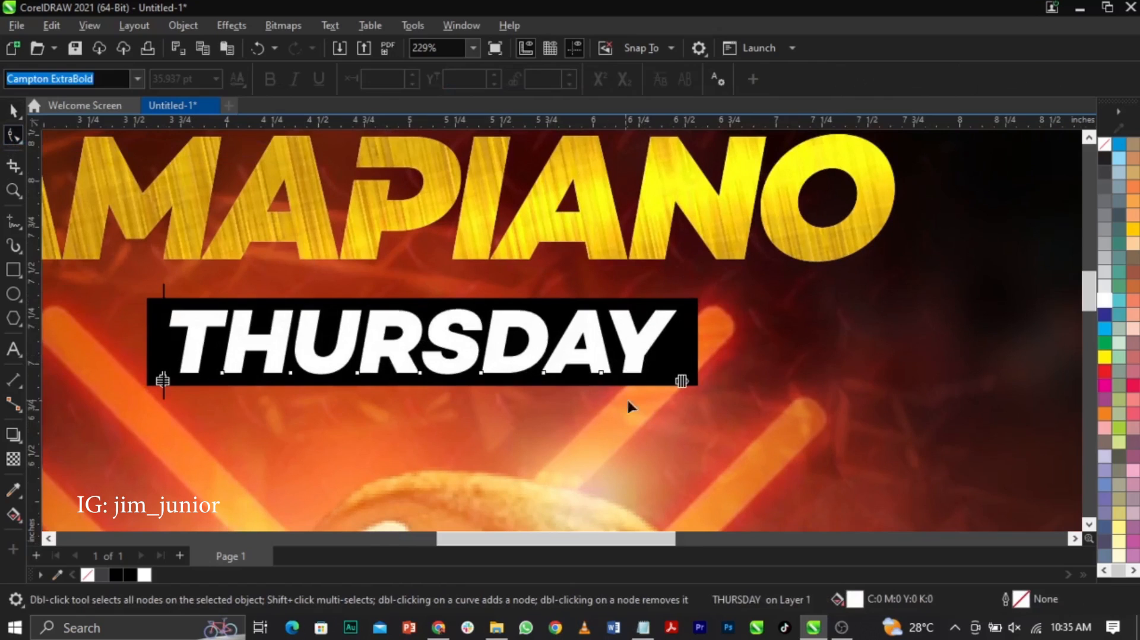
left_click_drag(671, 384, 659, 385)
left_click(687, 378)
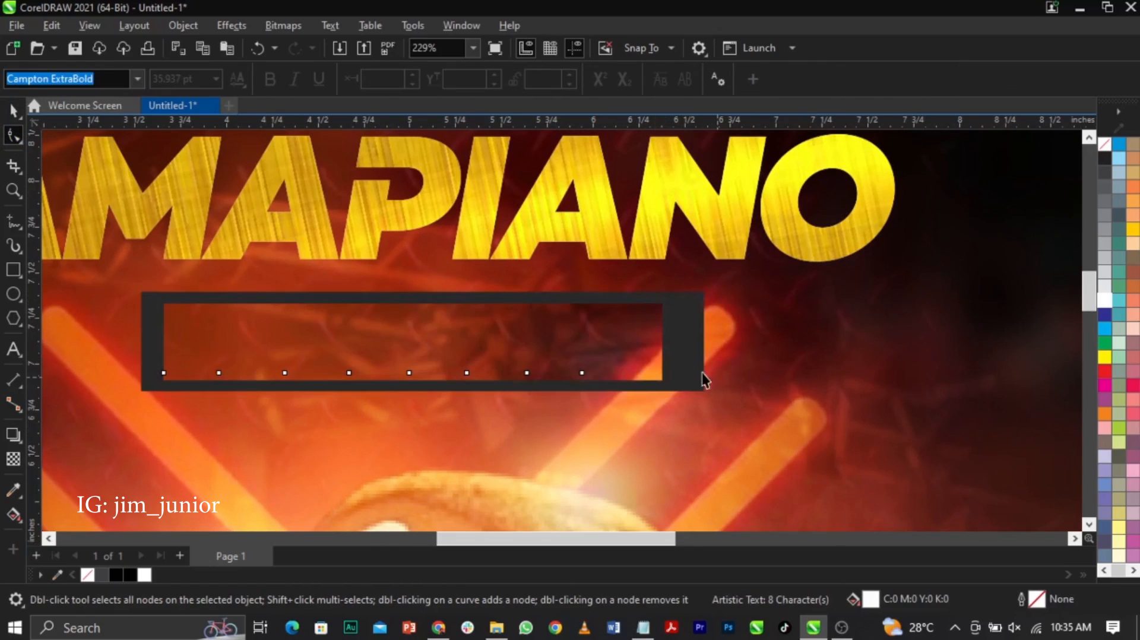
key("space")
left_click(614, 333)
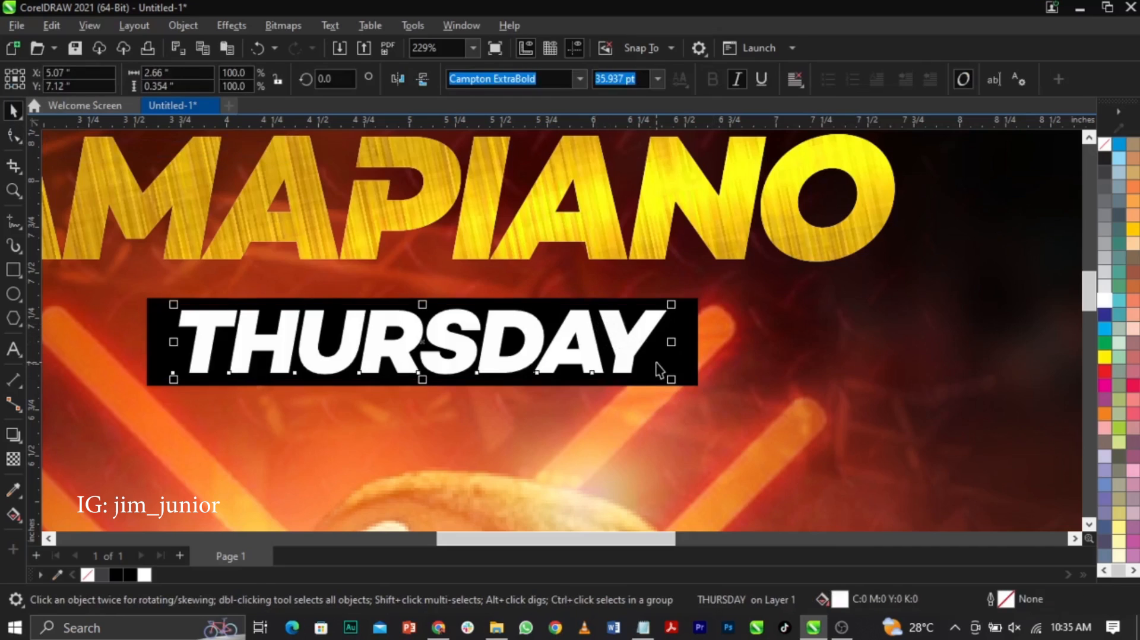
- Trim the THURSDAY lettering out of the black rectangle and delete the leftover white text
left_click(680, 363, "shift")
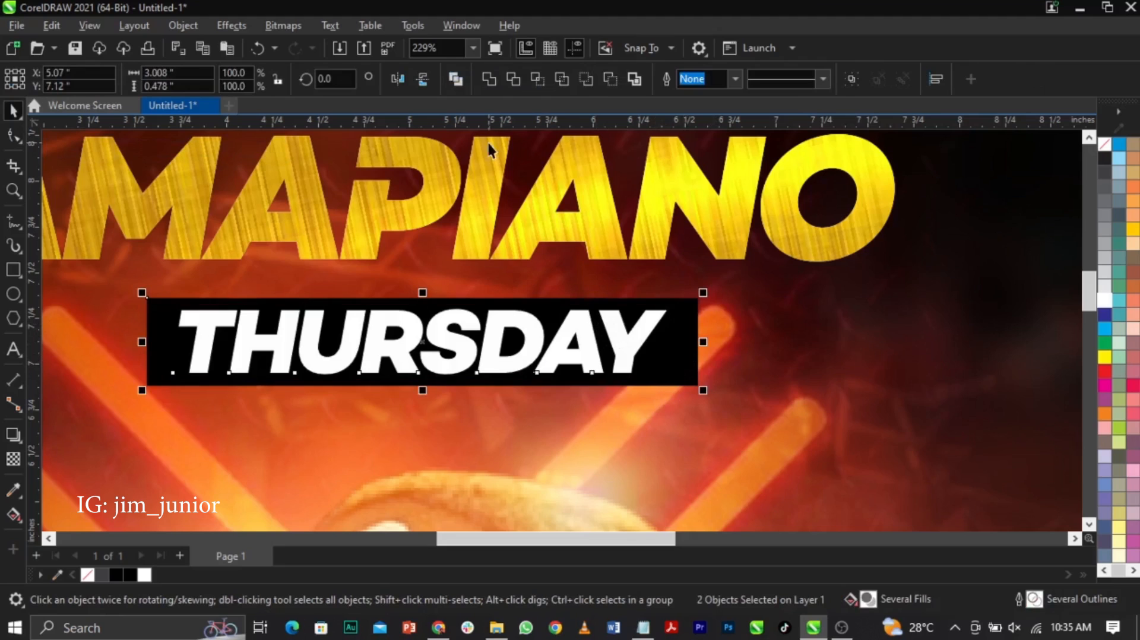
left_click(512, 79)
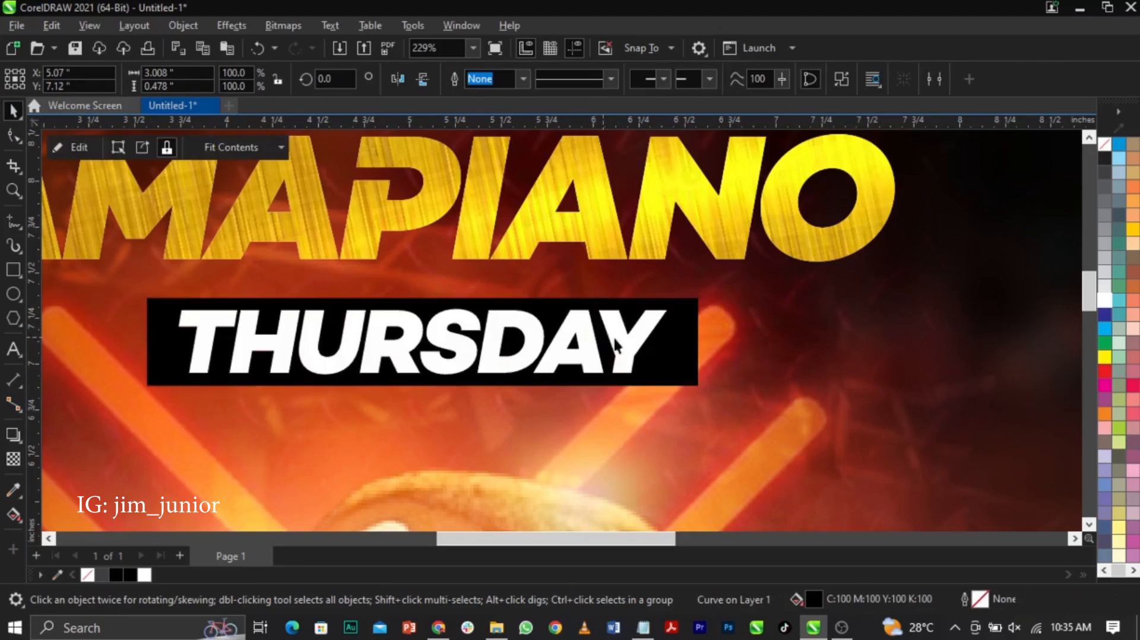
left_click(619, 339)
key("Delete")
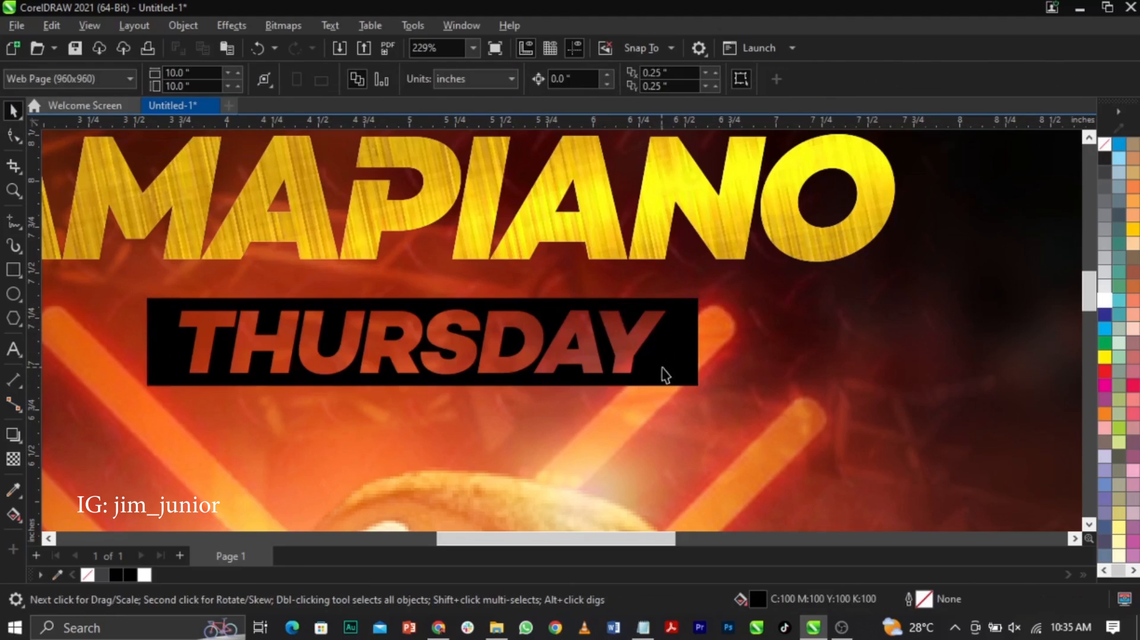
- Fill the rectangle with the THURSDAY cutout in white
left_click(455, 359)
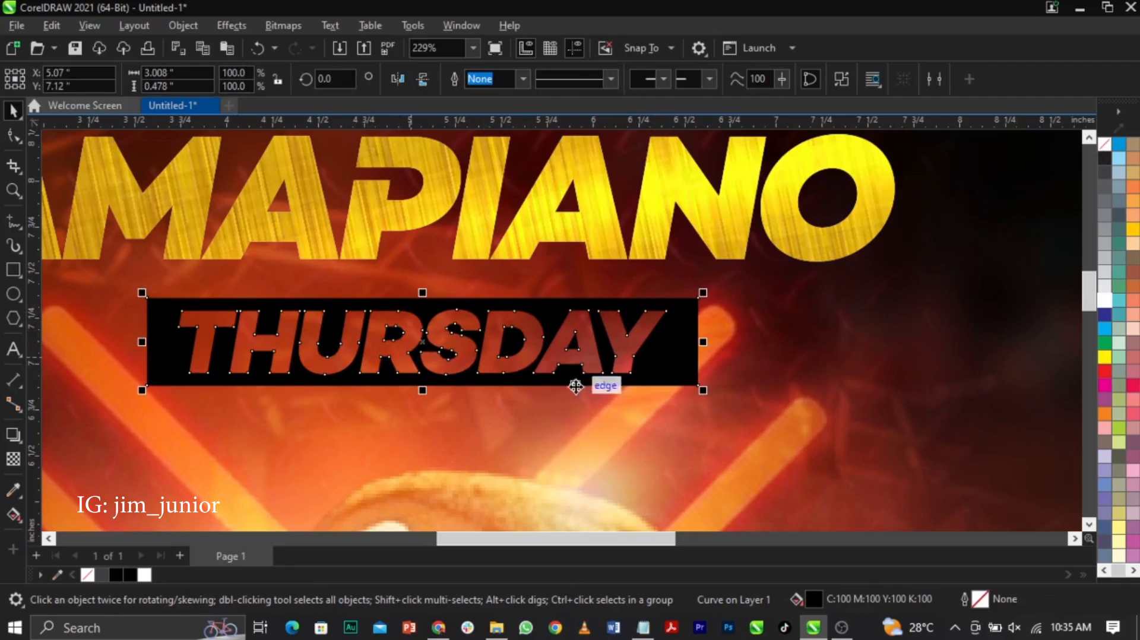
left_click(1104, 300)
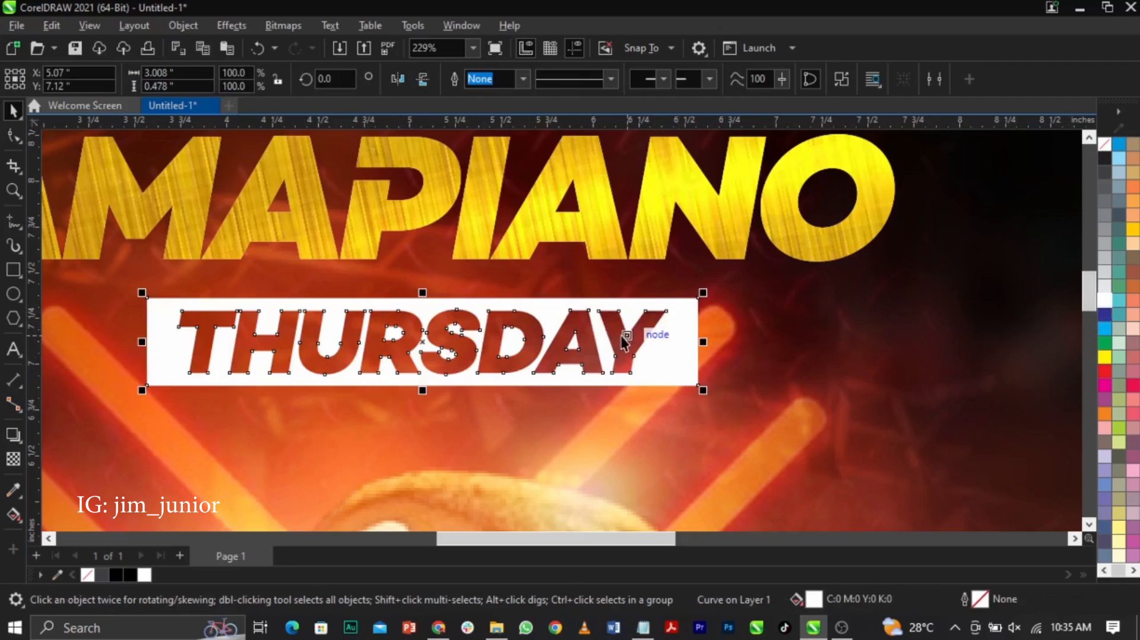
- Move the THURSDAY bar up to just beneath the AMAPIANO title and centre it horizontally with the title
left_click_drag(599, 310, 583, 283)
left_click(638, 243, "shift")
key("c")
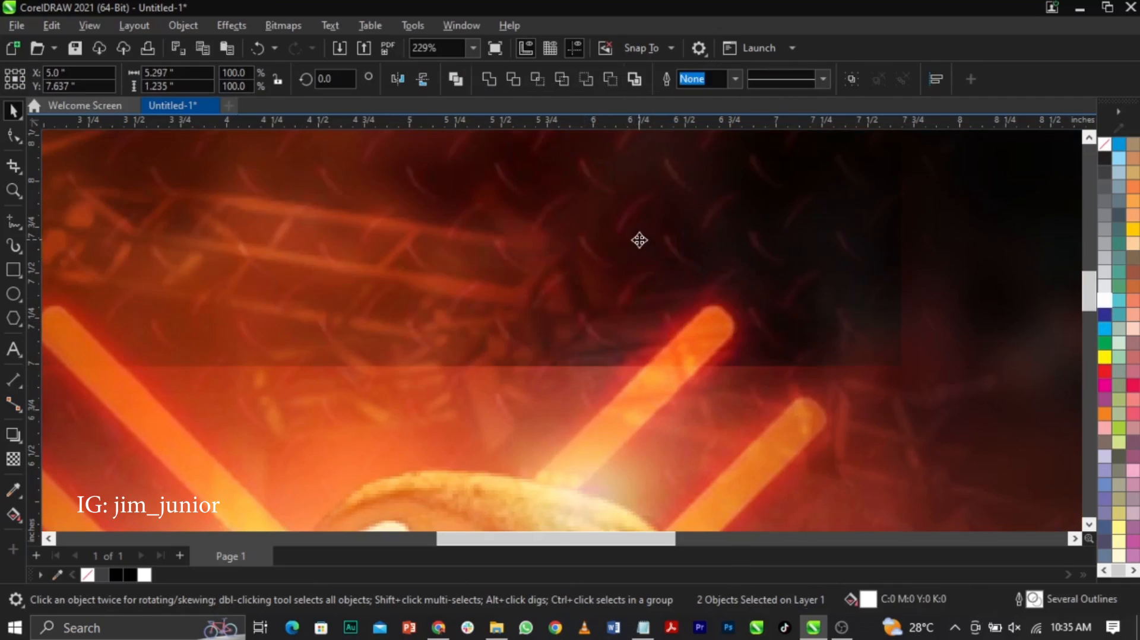
left_click(784, 333)
scroll(424, 285, "up", 1)
scroll(424, 286, "up", 1)
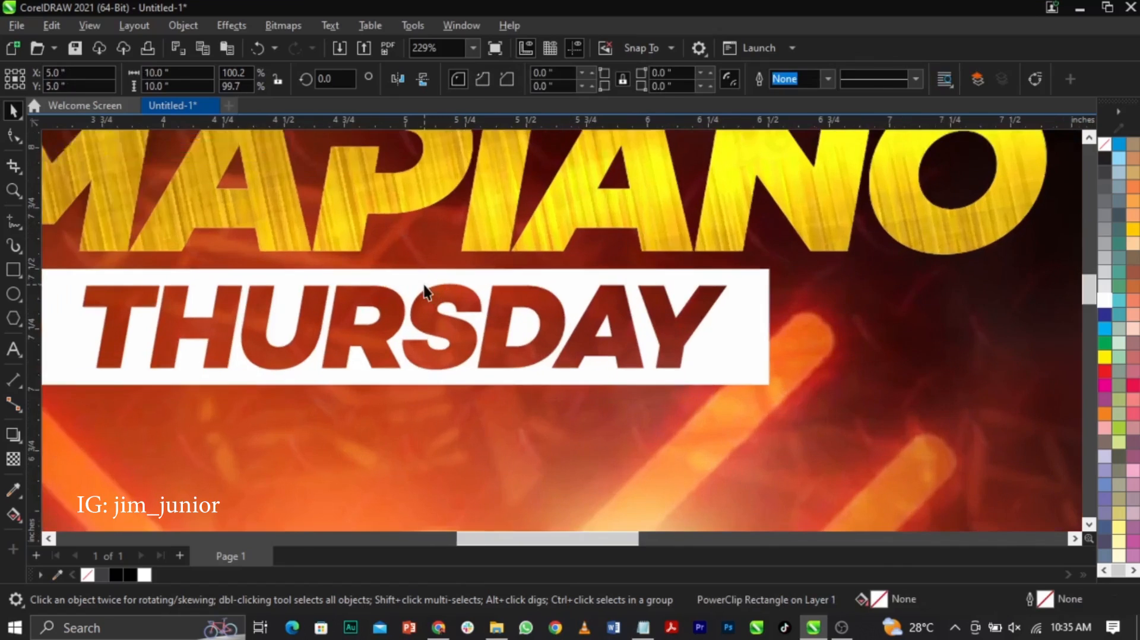
scroll(631, 277, "down", 3)
- Add a Multiply drop shadow with opacity 50 and feathering 15 to the white THURSDAY bar
left_click(309, 302)
left_click(13, 439)
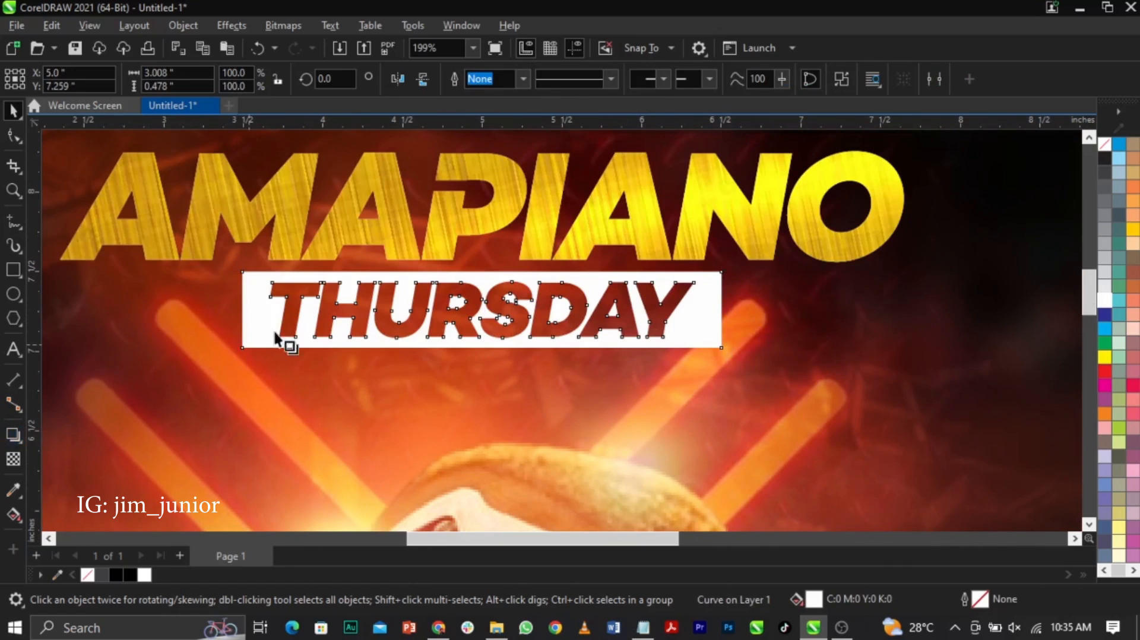
left_click_drag(242, 309, 687, 319)
key("space")
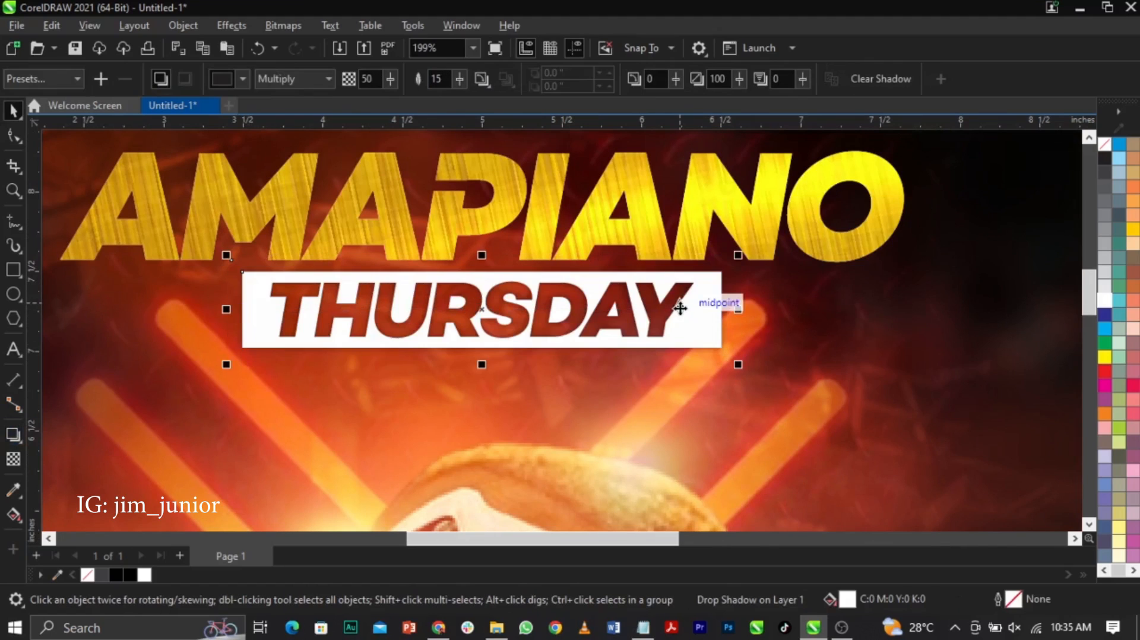
- Separate the shadow from the THURSDAY bar and shift it slightly downward behind the bar
key("ctrl+k")
left_click(742, 315)
left_click(732, 303)
left_click_drag(732, 307, 731, 316)
left_click(591, 348, "shift")
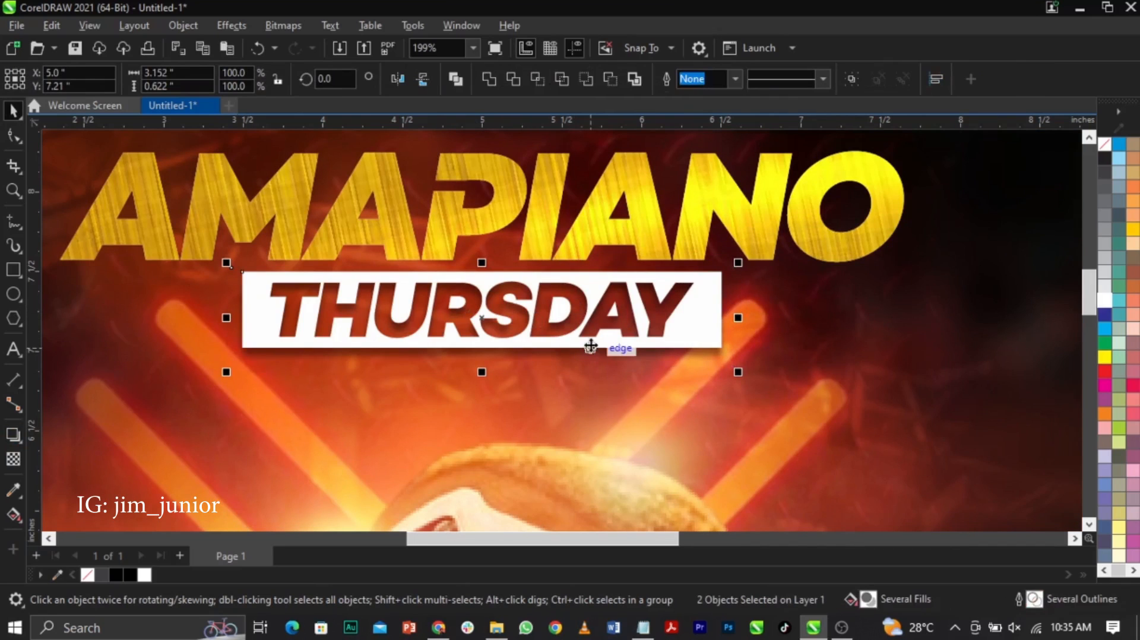
scroll(594, 320, "down", 1)
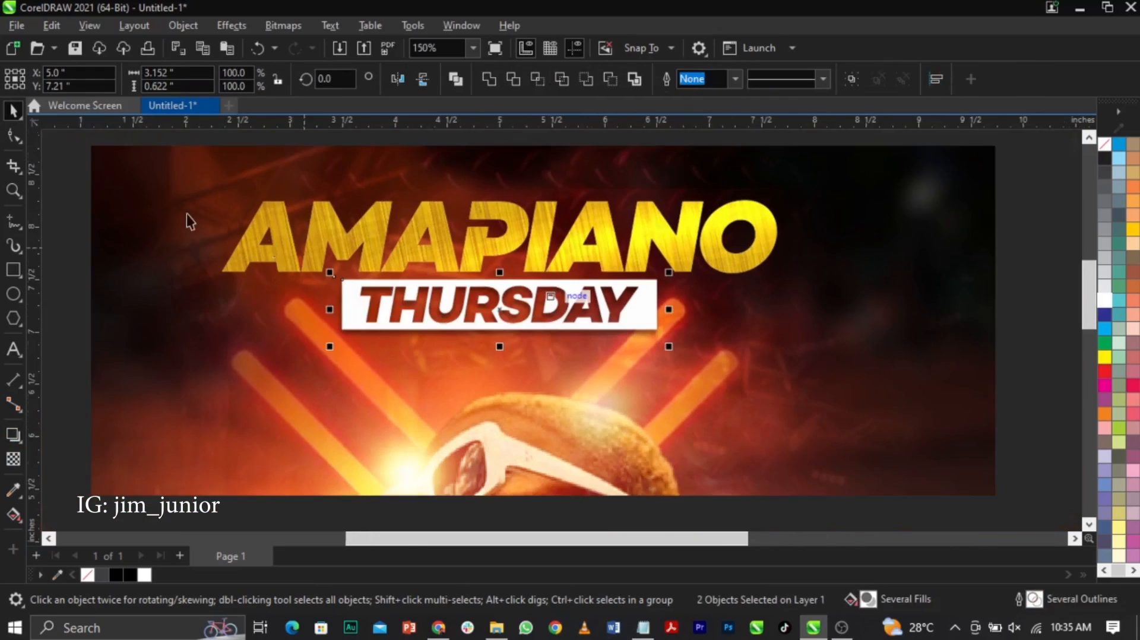
- Select the AMAPIANO title, THURSDAY bar and its shadow together, and skew them vertically so they slope up to the right
left_click_drag(132, 156, 887, 411)
scroll(716, 264, "down", 1)
scroll(717, 264, "down", 1)
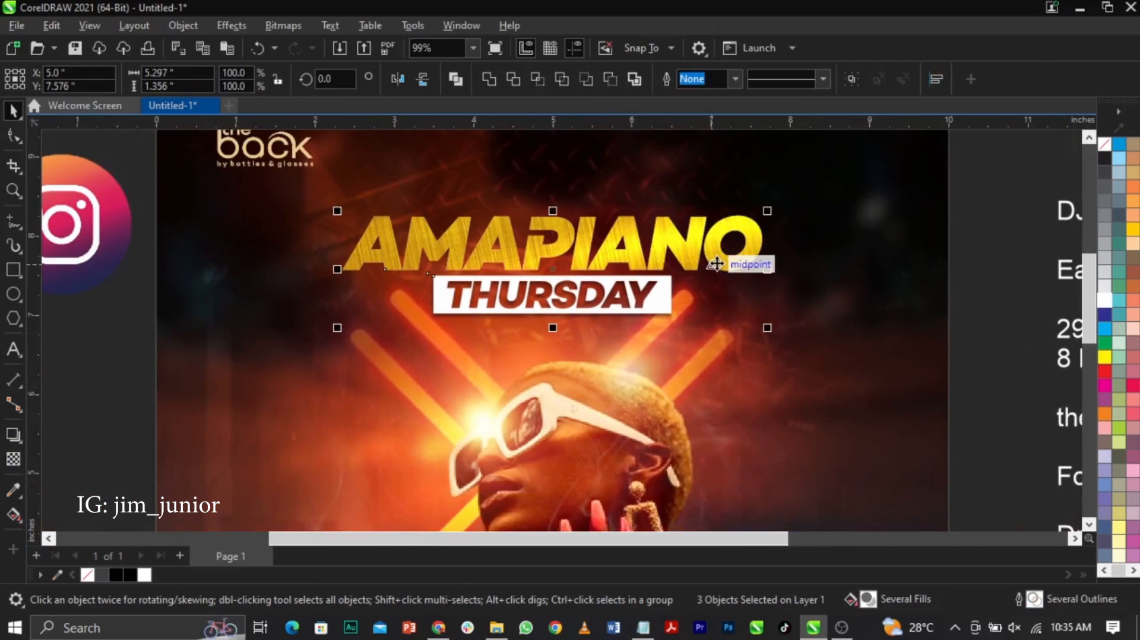
left_click(716, 265)
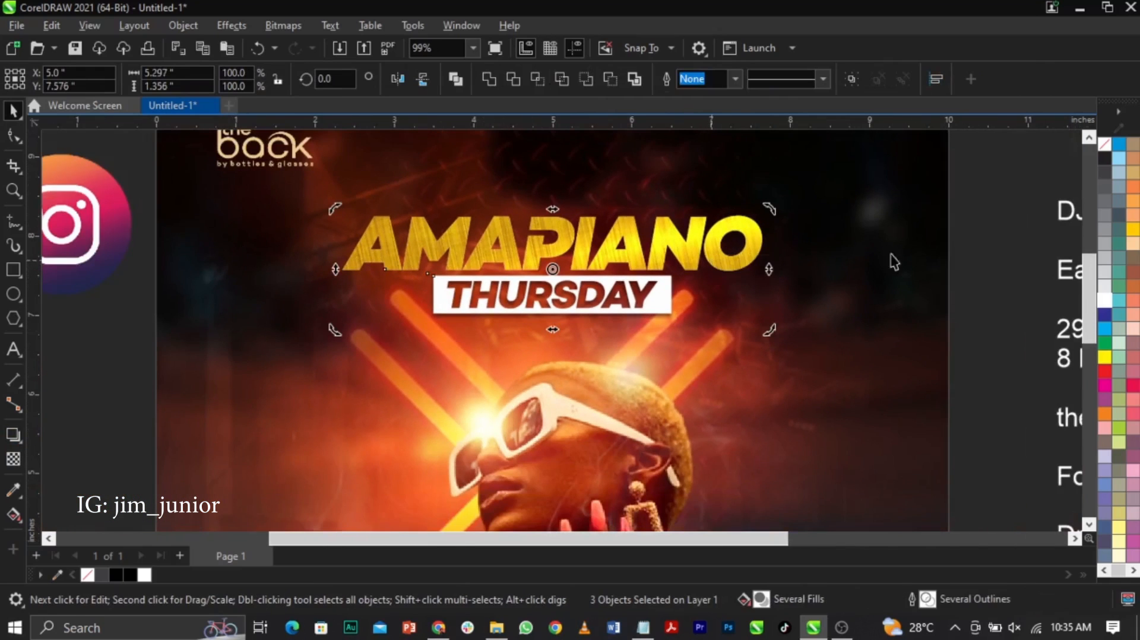
left_click_drag(1004, 202, 277, 346)
left_click_drag(251, 406, 251, 405)
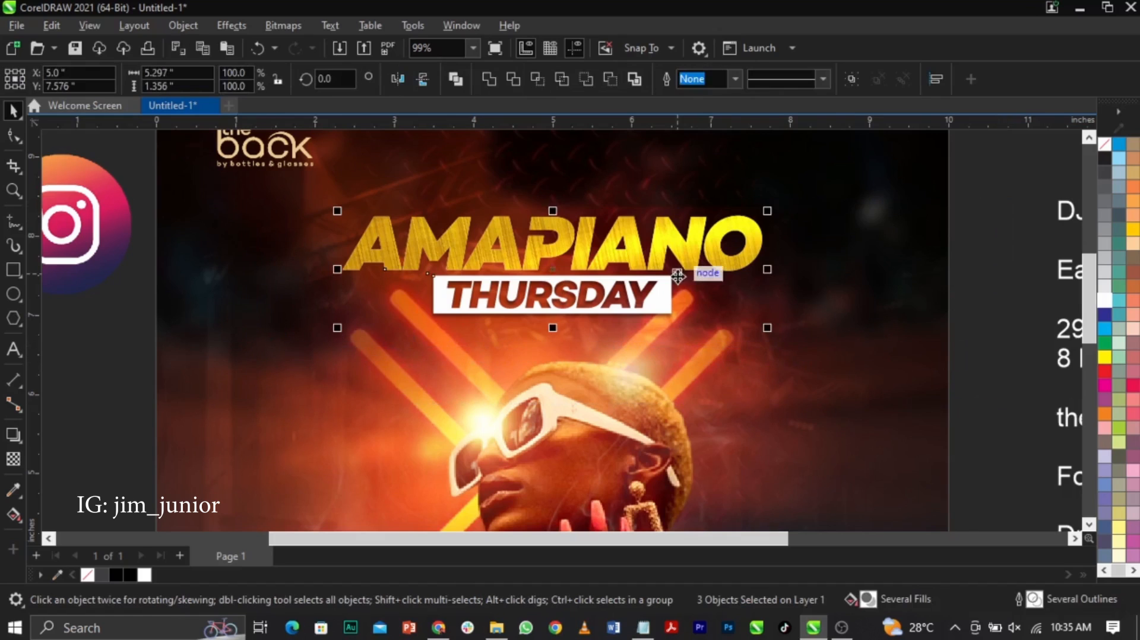
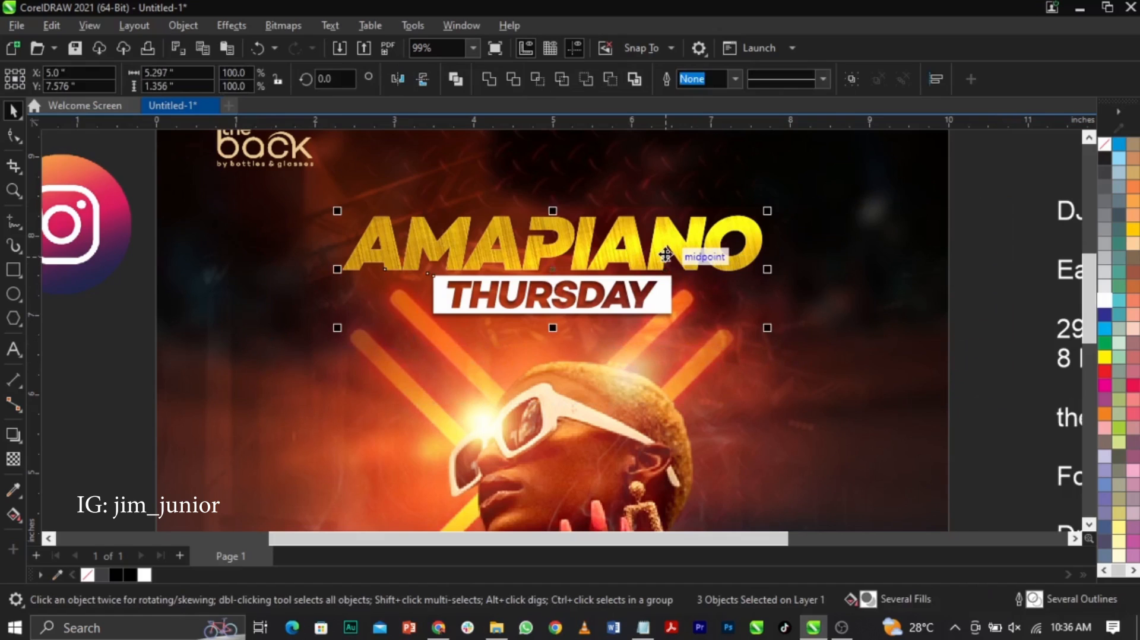
left_click_drag(958, 201, 258, 449)
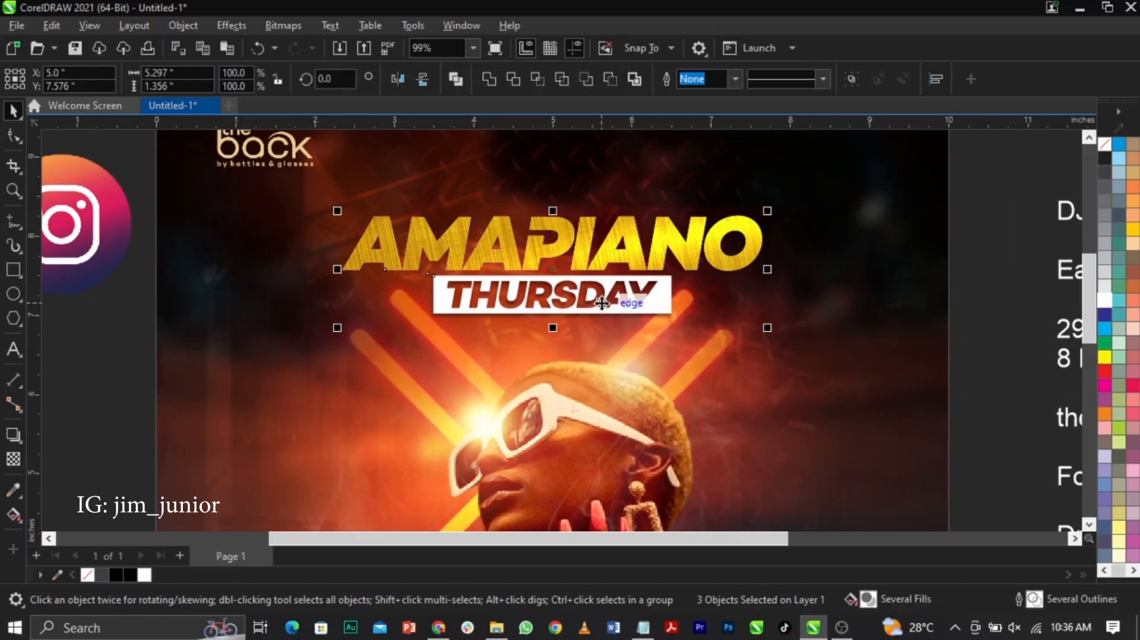
left_click(601, 303)
left_click_drag(771, 275, 766, 230)
left_click(749, 224)
- Enlarge the slanted AMAPIANO title and THURSDAY bar to about 110% around their centre
left_click(870, 287)
left_click(998, 312)
left_click(725, 276)
left_click_drag(763, 324, 790, 338)
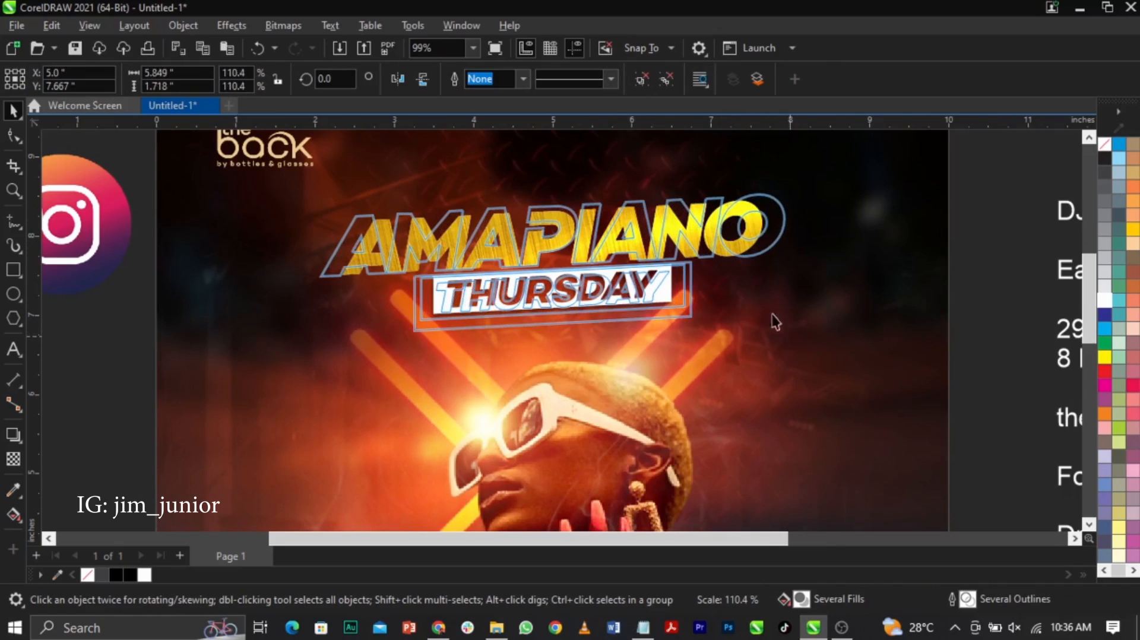
key("F3")
left_click(831, 212)
scroll(667, 168, "down", 2)
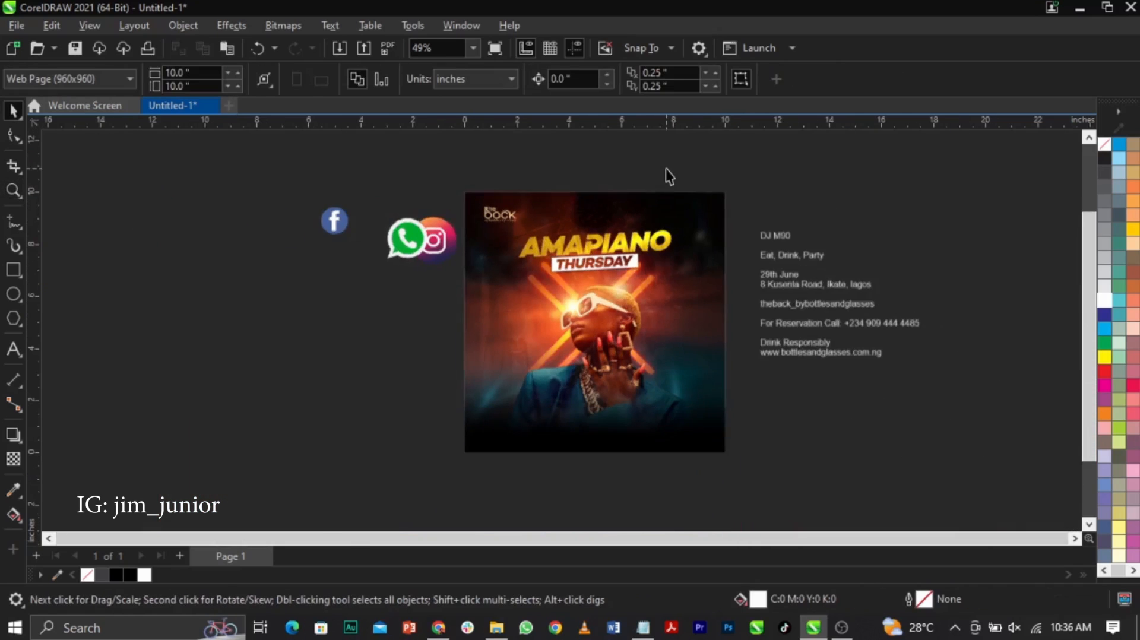
scroll(644, 425, "up", 1)
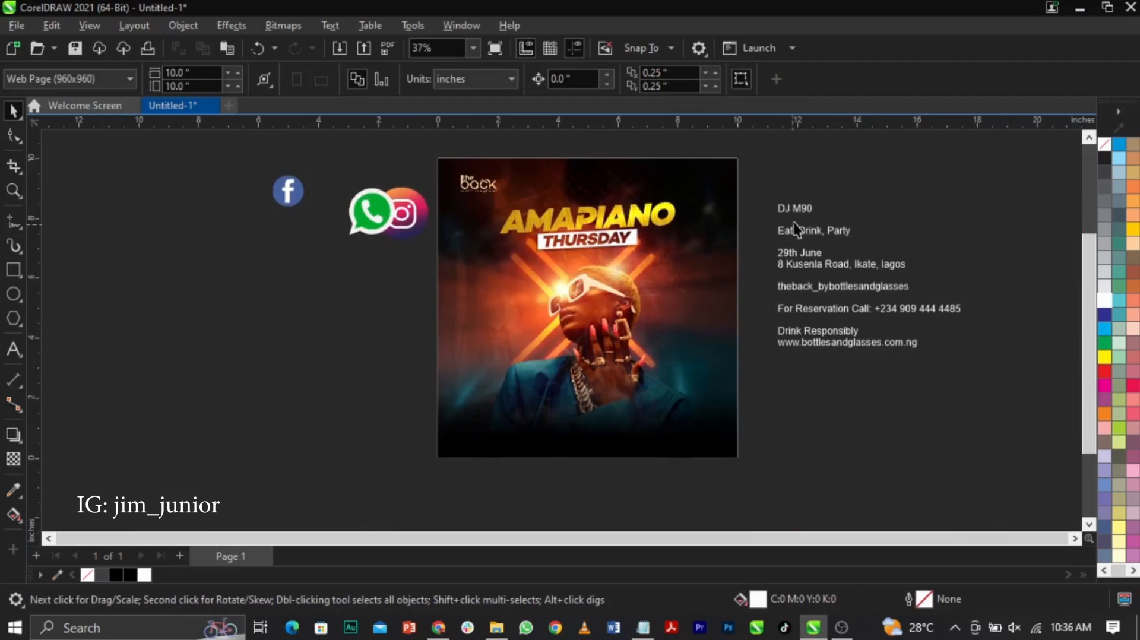
- Cut the DJ name, tagline, date and address lines from the event details text and paste them as a separate text object
left_click(407, 227)
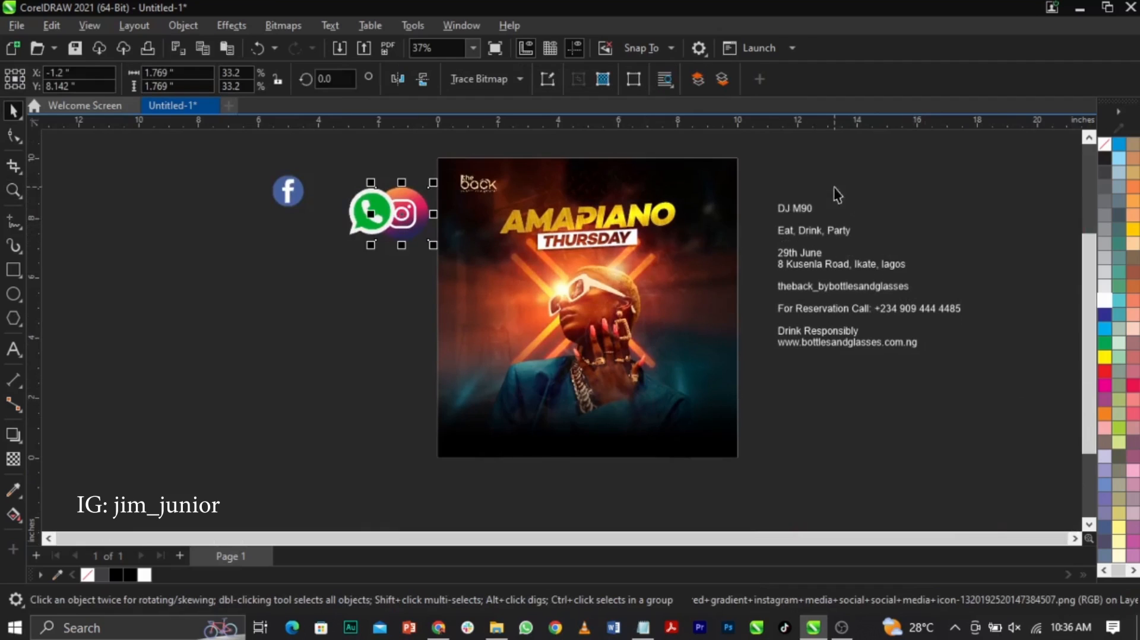
double_click(830, 285)
left_click_drag(909, 266, 769, 217)
key("ctrl+x")
key("Escape")
key("ctrl+v")
- Cut the DJ name line out of the pasted text and place it as its own text beside the model's earring
key("z")
left_click_drag(376, 272, 804, 468)
key("space")
double_click(392, 363)
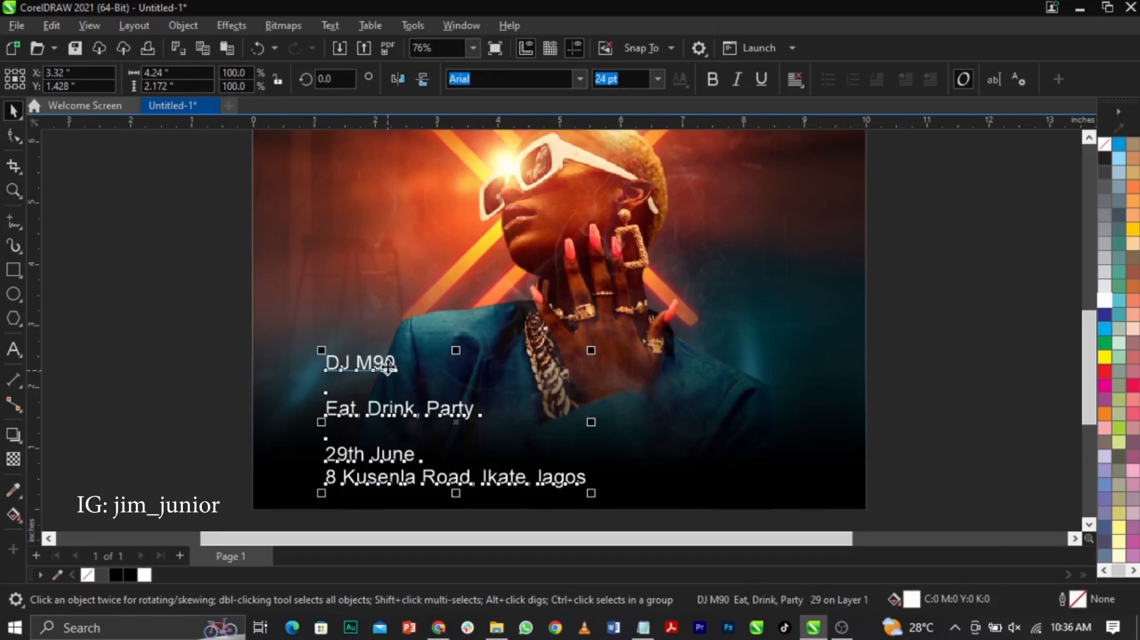
left_click_drag(394, 363, 308, 357)
key("ctrl+x")
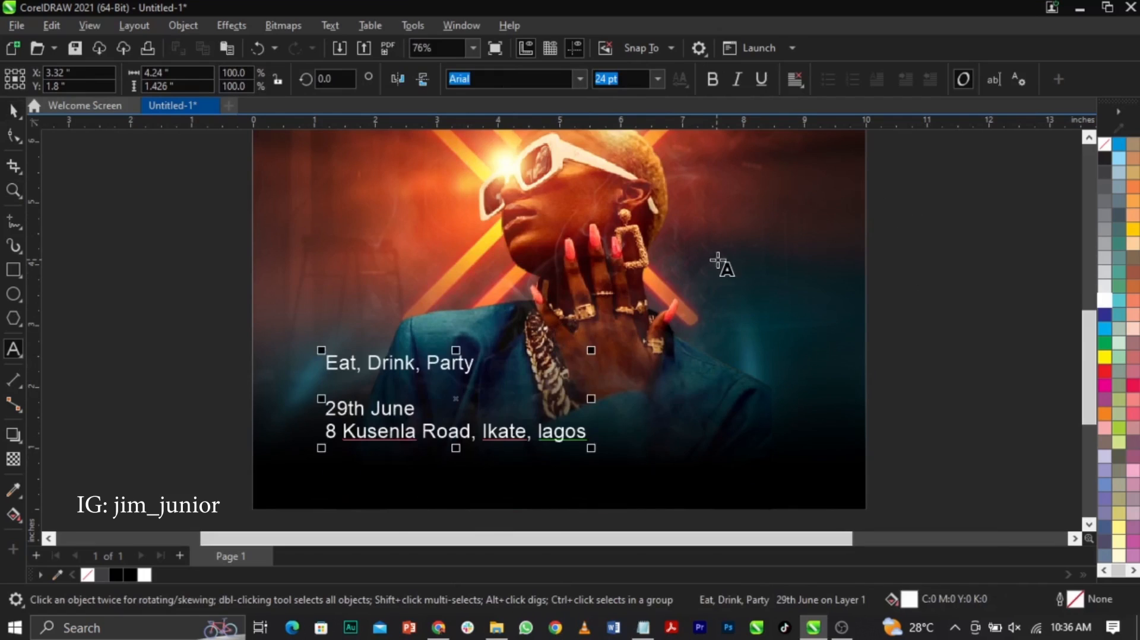
left_click(717, 262)
key("ctrl+v")
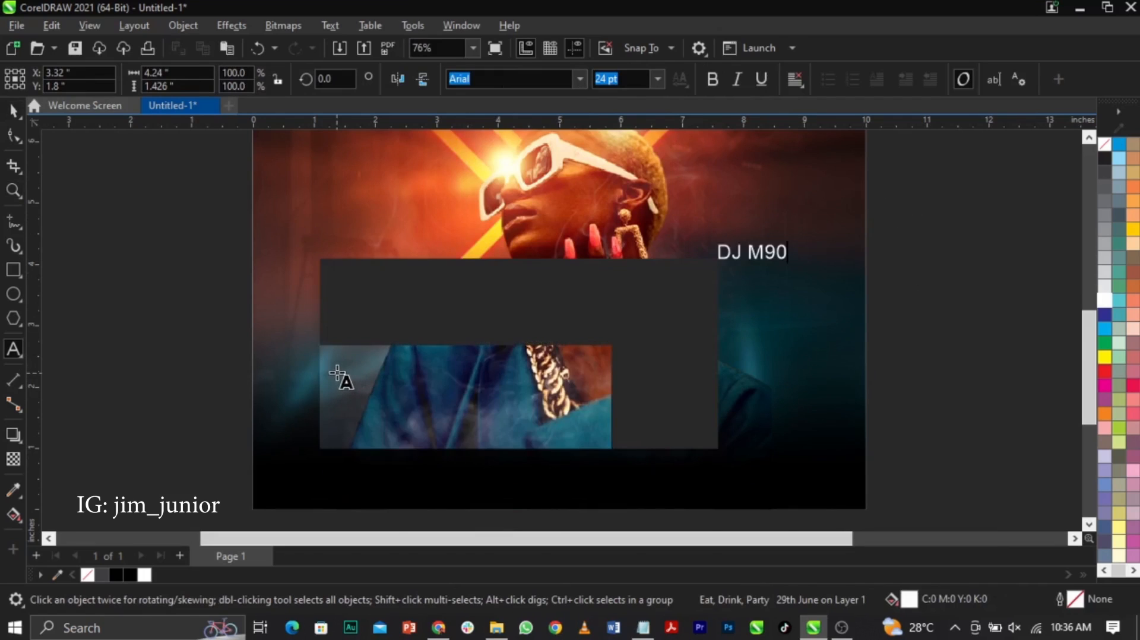
- Remove "Eat, Drink, Party" from the pasted text and place it as its own text beside the model, above the date
left_click(324, 364)
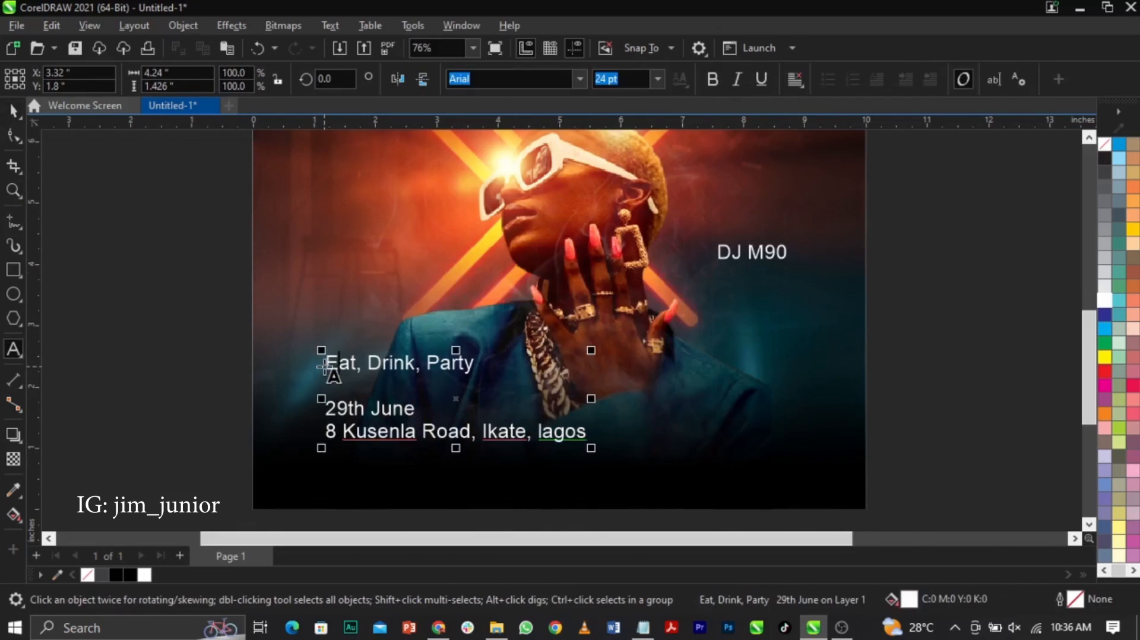
left_click_drag(327, 364, 478, 365)
key("Delete")
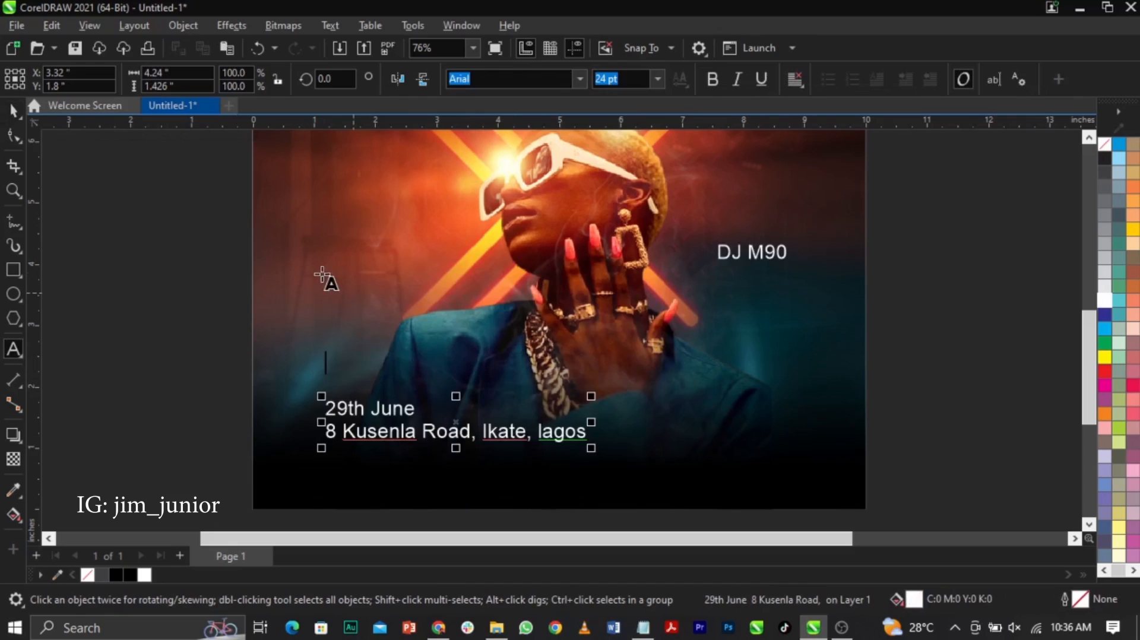
left_click(309, 272)
key("ctrl+v")
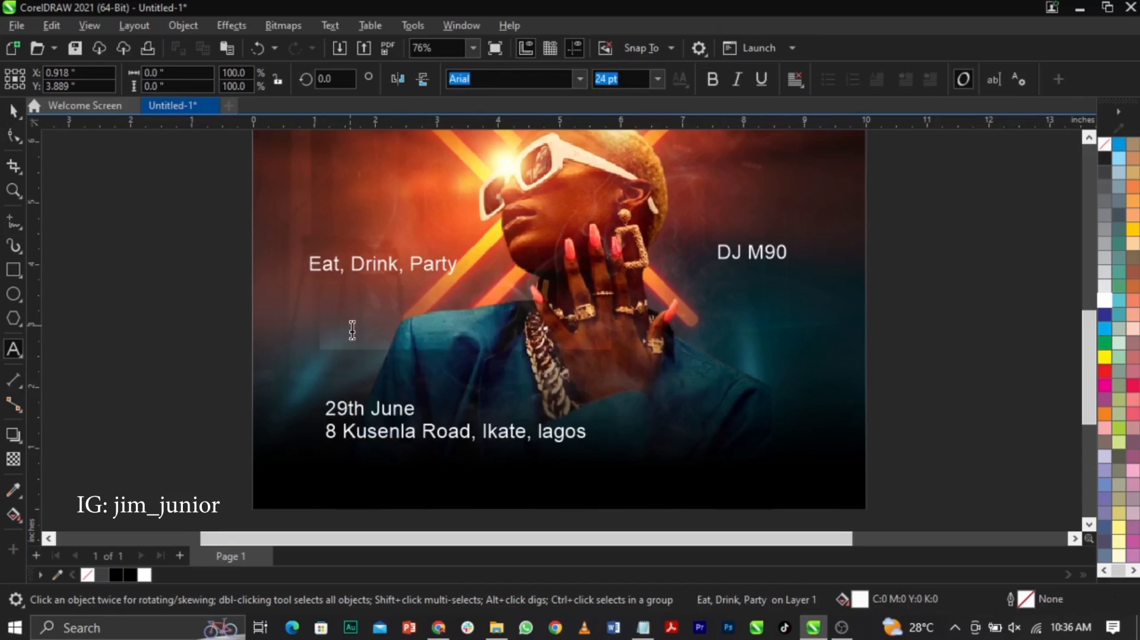
key("ctrl+space")
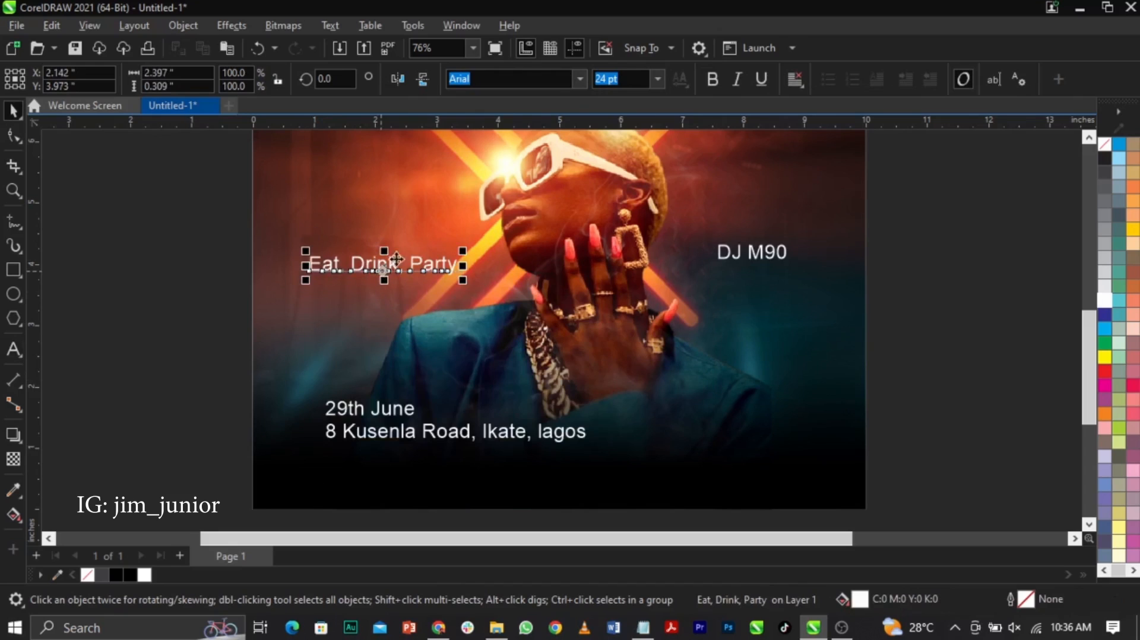
- Change the "Eat, Drink, Party" text to UPPERCASE
double_click(377, 261)
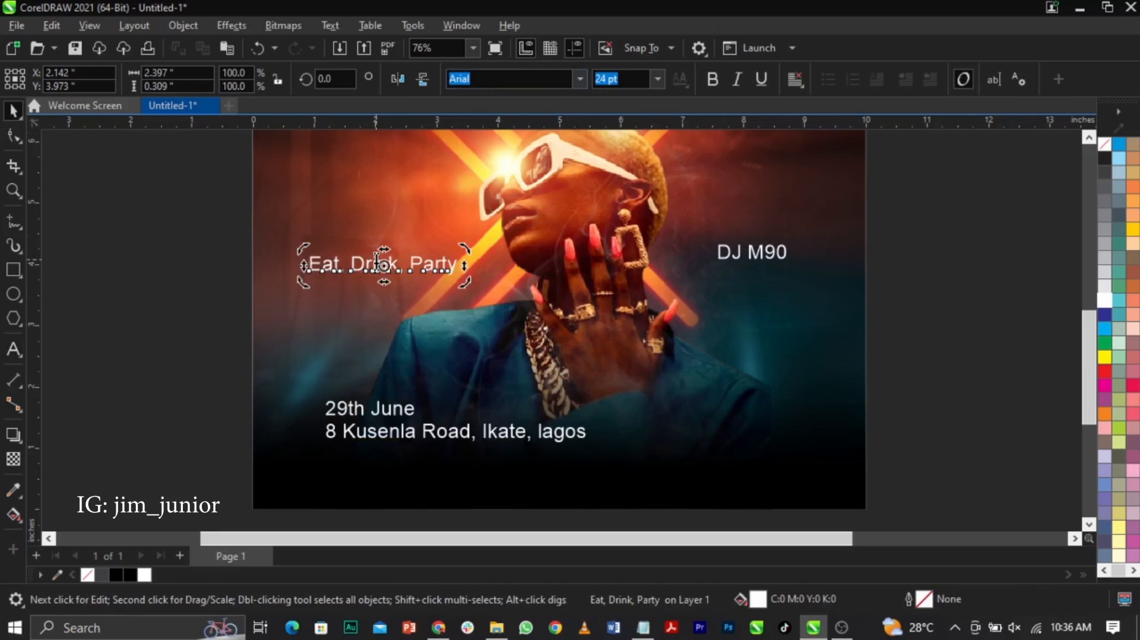
key("ctrl+a")
key("shift+F3")
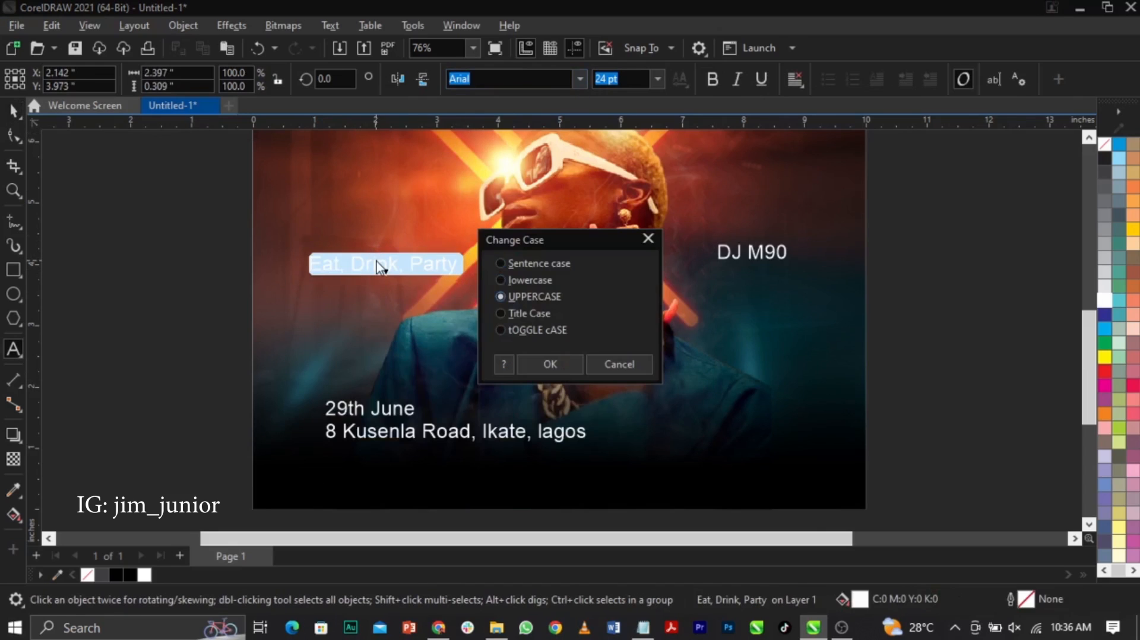
key("Return")
key("Escape")
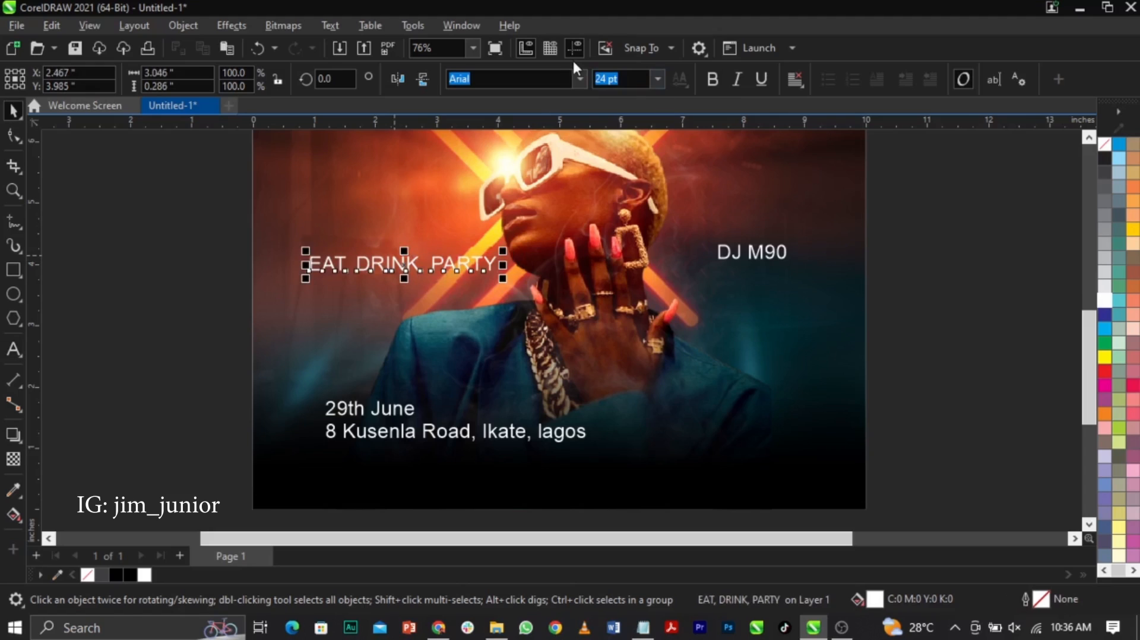
- Set the font of the "EAT, DRINK, PARTY" text to Campton Medium
left_click(579, 79)
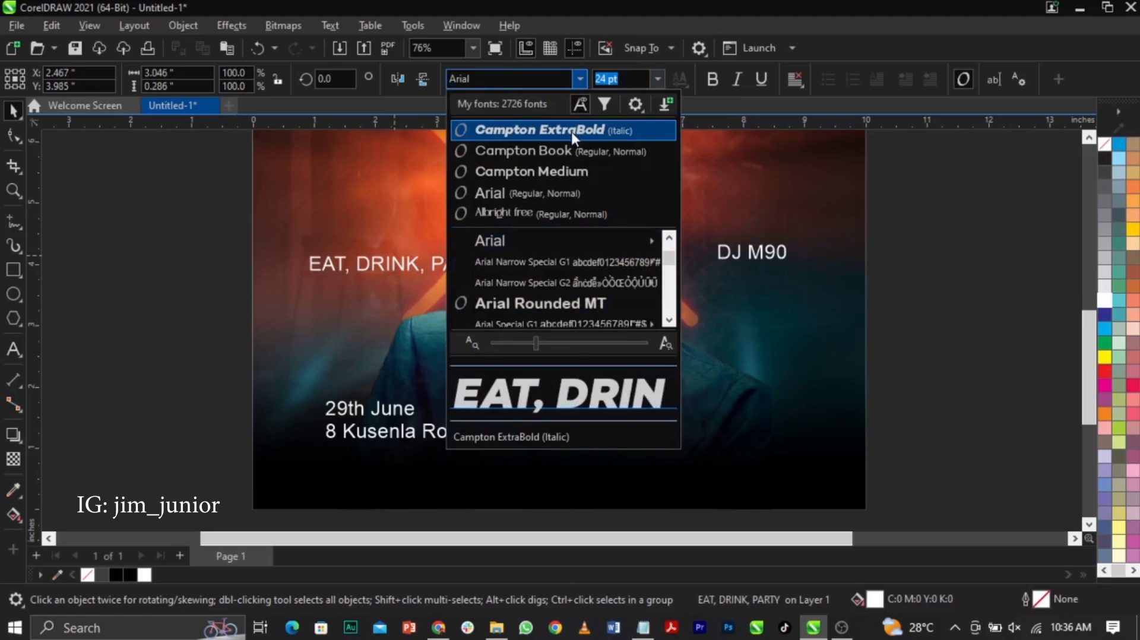
key("Escape")
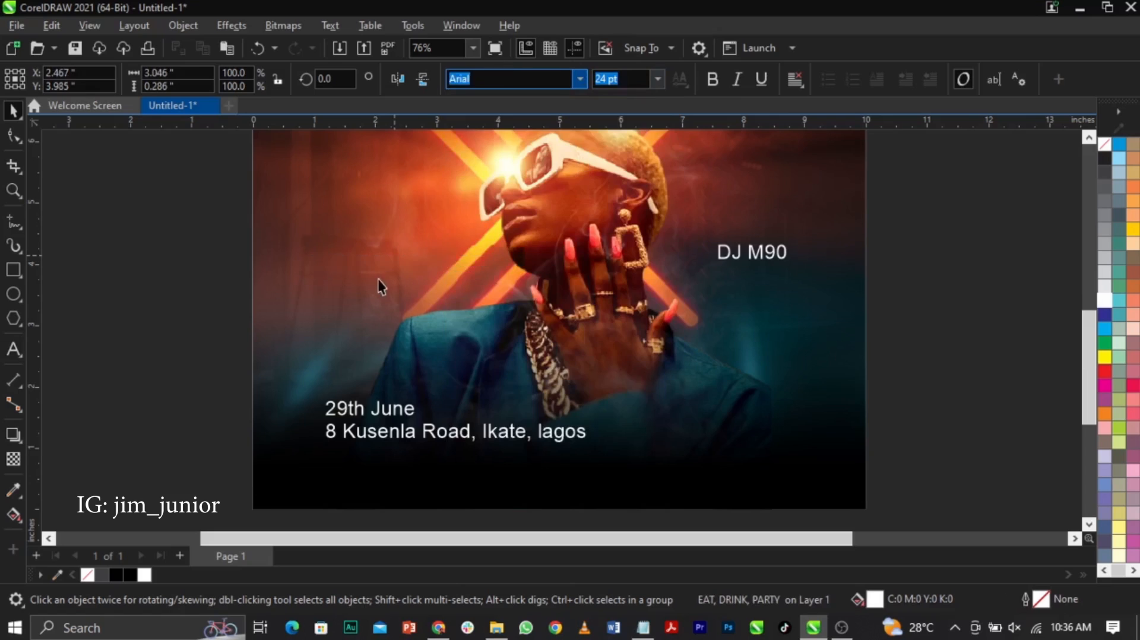
scroll(368, 264, "up", 2)
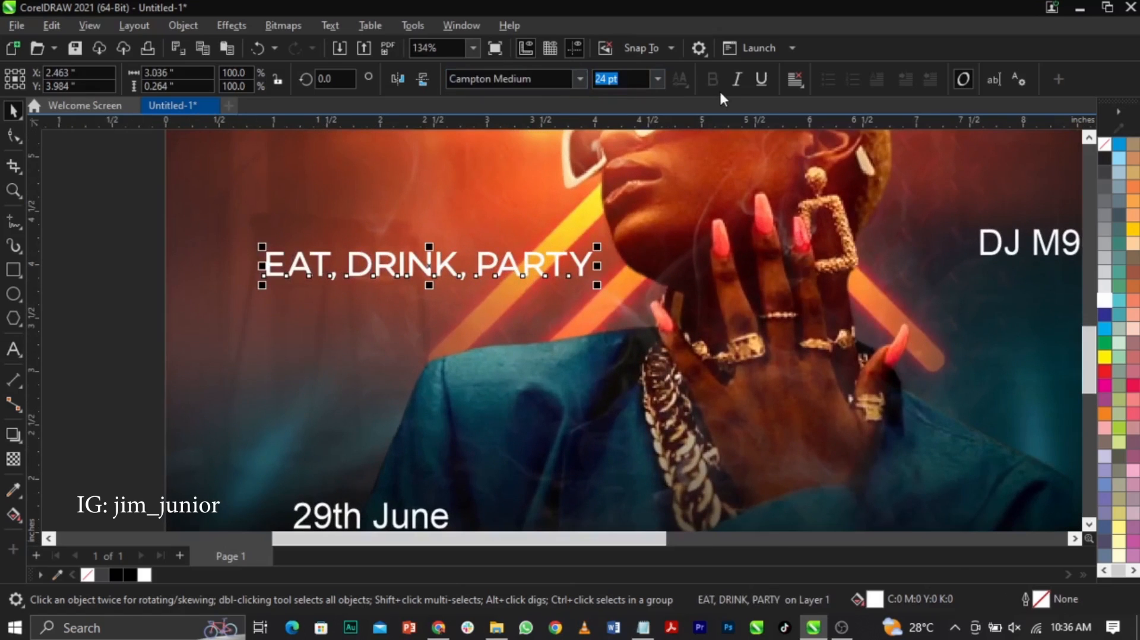
- Remove the commas from "EAT, DRINK, PARTY" and break the text into three lines, one word per line
left_click(355, 255)
double_click(355, 255)
key("BackSpace")
key("BackSpace")
key("Return")
left_click(396, 316)
key("BackSpace")
key("BackSpace")
key("Return")
key("ctrl+space")
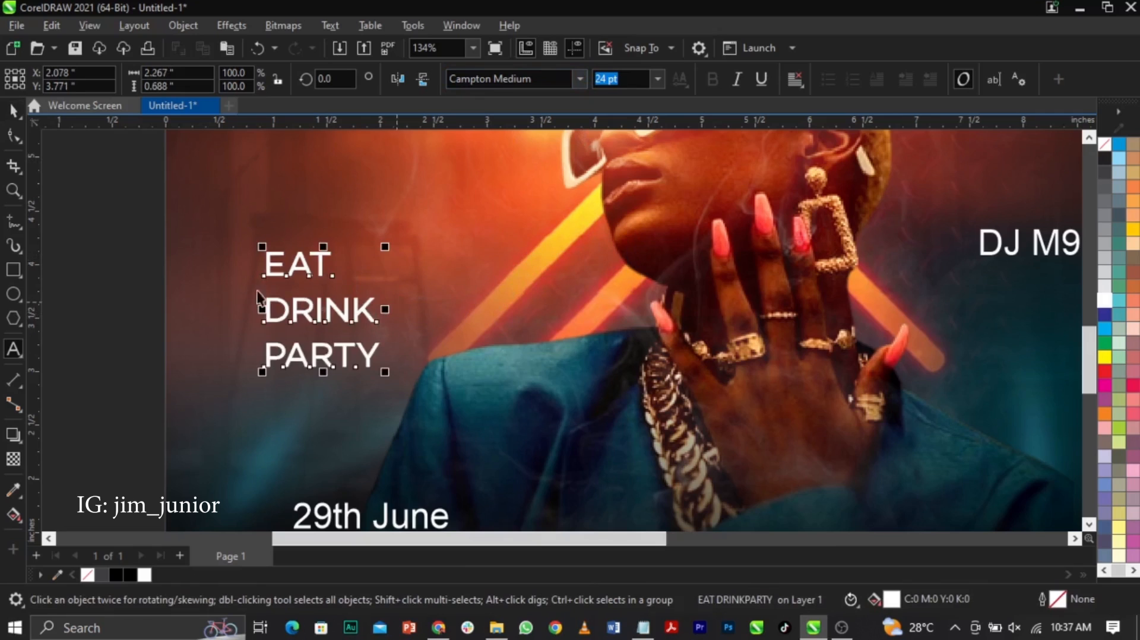
- Set the three-line EAT DRINK PARTY text in Campton Book (Bold)
left_click(585, 78)
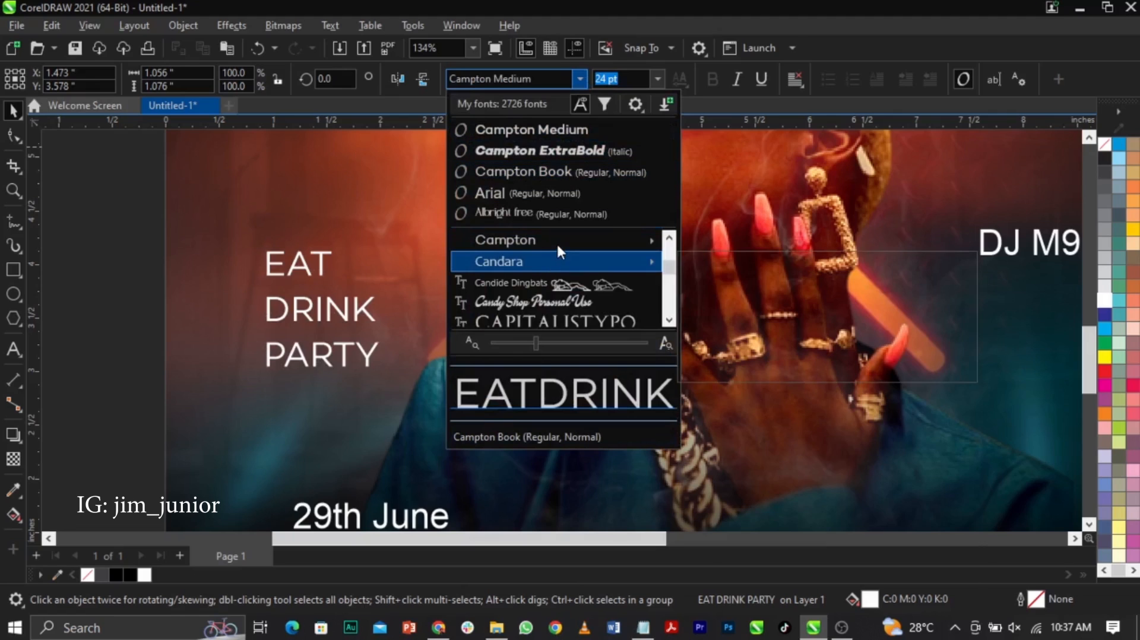
mouse_move(562, 239)
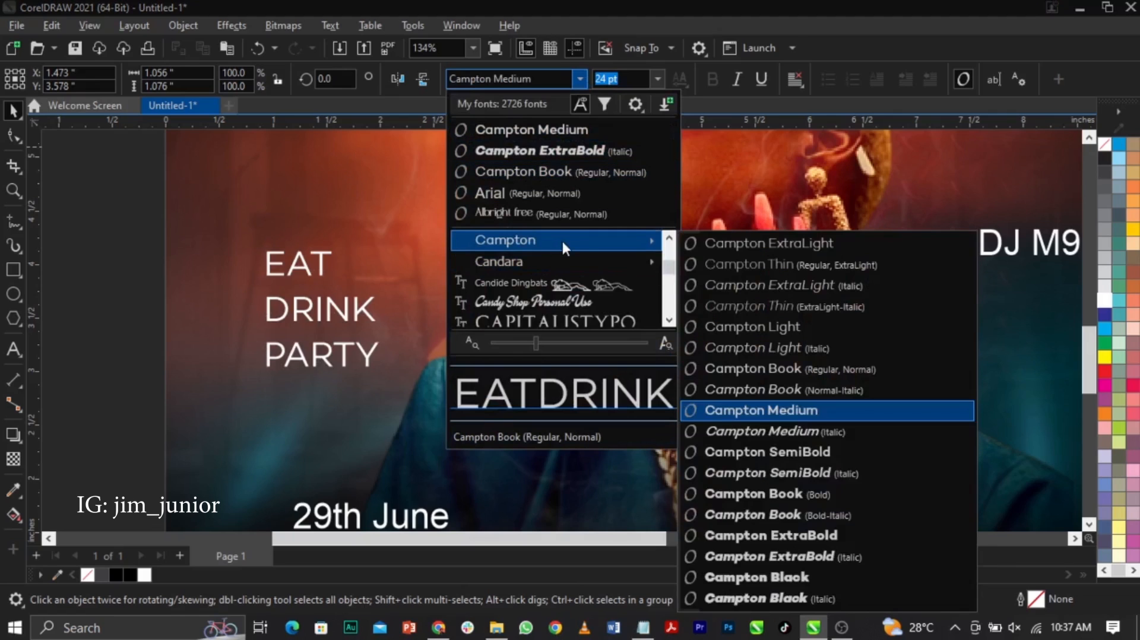
left_click(746, 497)
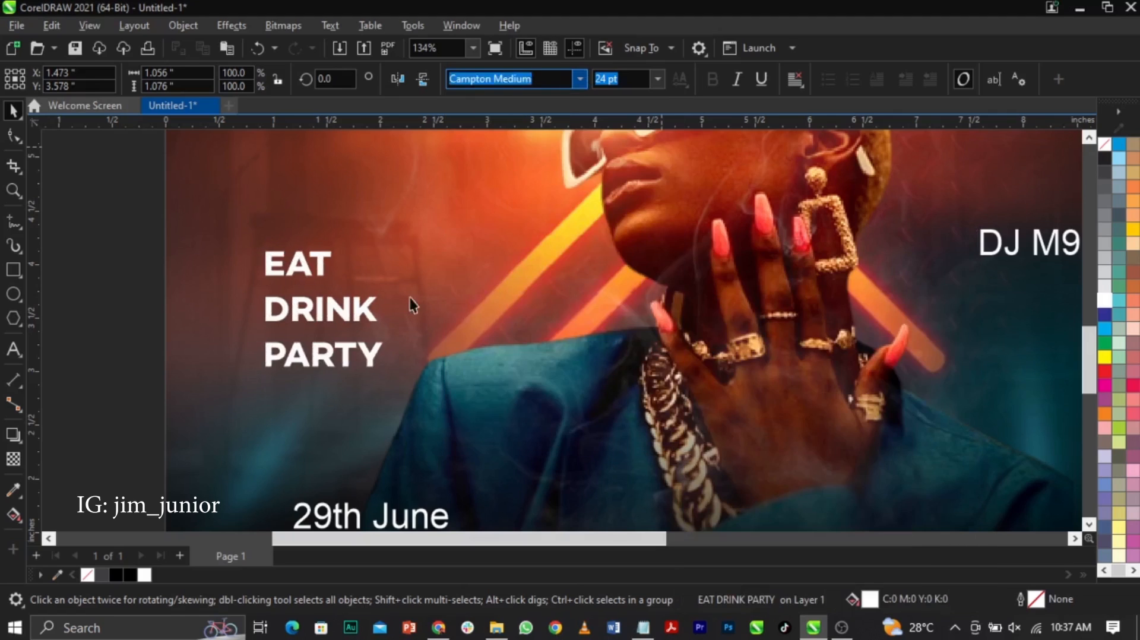
- Tighten the line spacing of EAT DRINK PARTY to a text height of about 0.87 inches
left_click(12, 137)
left_click_drag(263, 349, 263, 340)
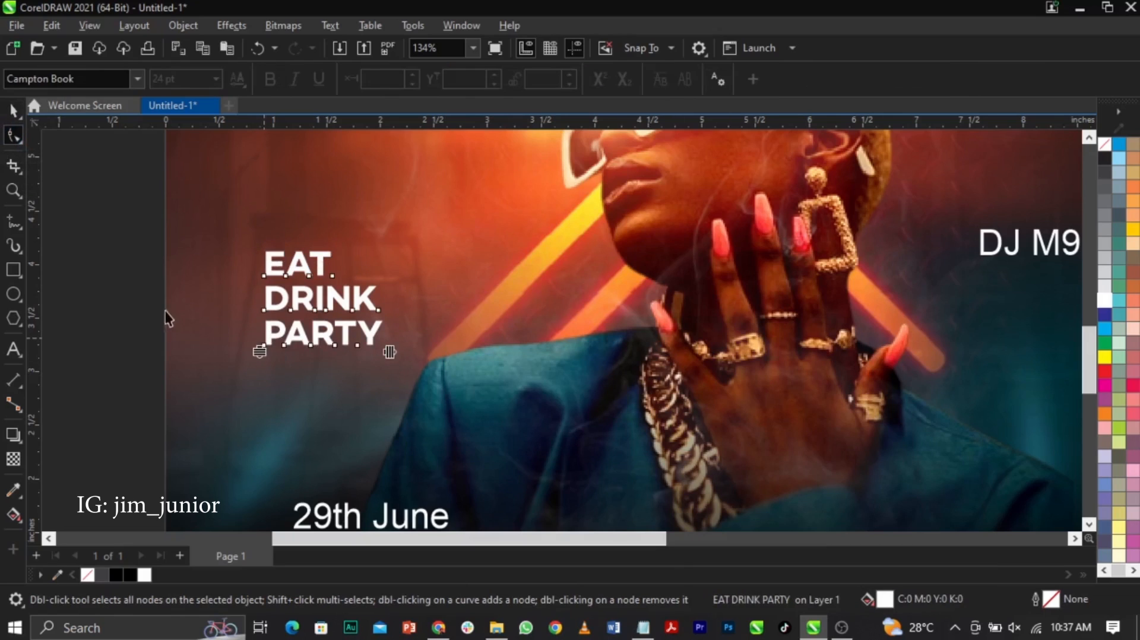
key("space")
left_click(322, 342)
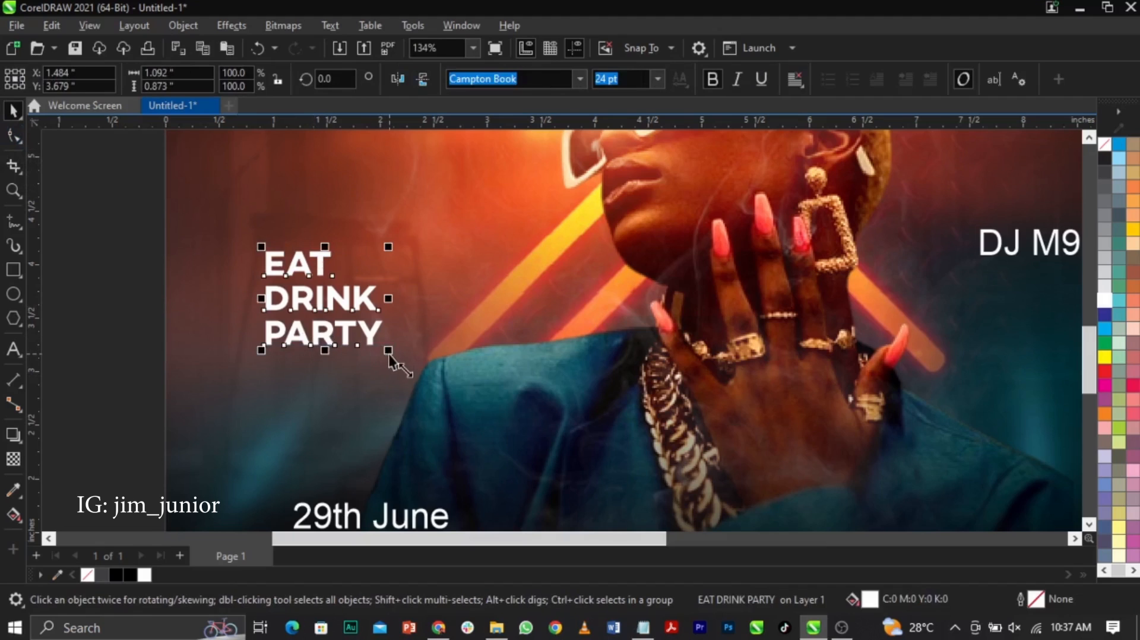
- Scale the EAT DRINK PARTY text down proportionally to about 0.9 inches wide
left_click_drag(391, 357, 368, 354)
key("z")
left_click_drag(194, 218, 401, 350)
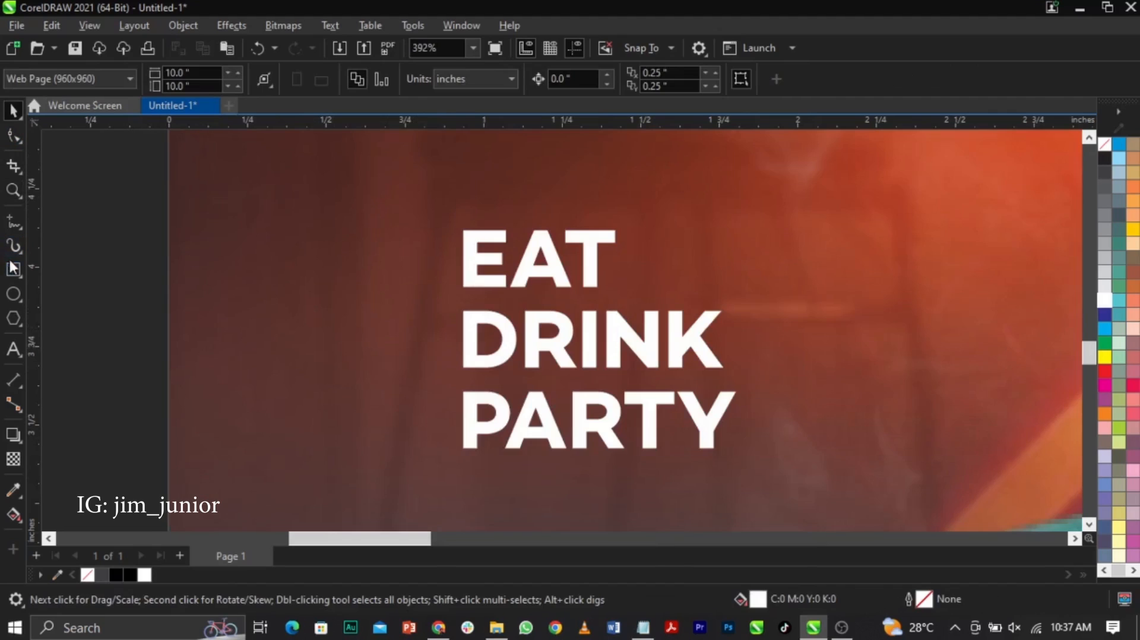
- Add a small white square bullet in front of each of the three lines EAT, DRINK and PARTY
left_click(14, 271)
left_click_drag(397, 232, 429, 355)
key("space")
key("space")
left_click_drag(434, 397, 433, 395)
scroll(427, 230, "down", 4)
left_click(255, 244)
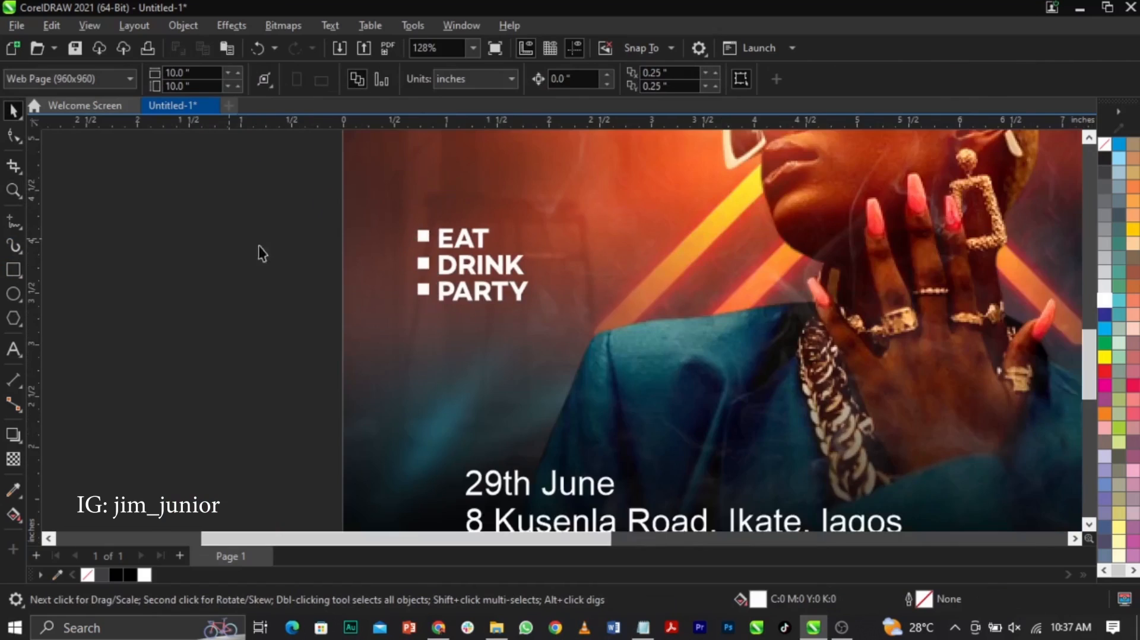
- Enlarge the DJ M90 text proportionally to about 1.79 inches wide
key("F4")
key("z")
left_click_drag(277, 224, 809, 516)
key("space")
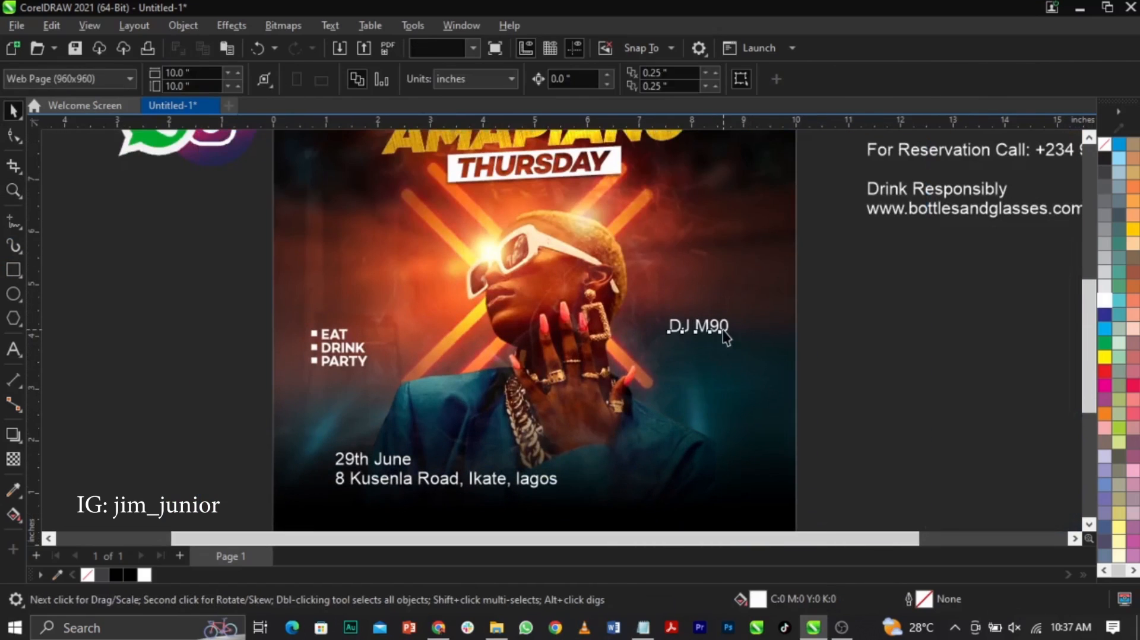
left_click(724, 328)
left_click_drag(736, 345, 778, 358)
scroll(730, 329, "up", 2)
- Break the DJ M90 text into two lines, with M90 below DJ
double_click(716, 326)
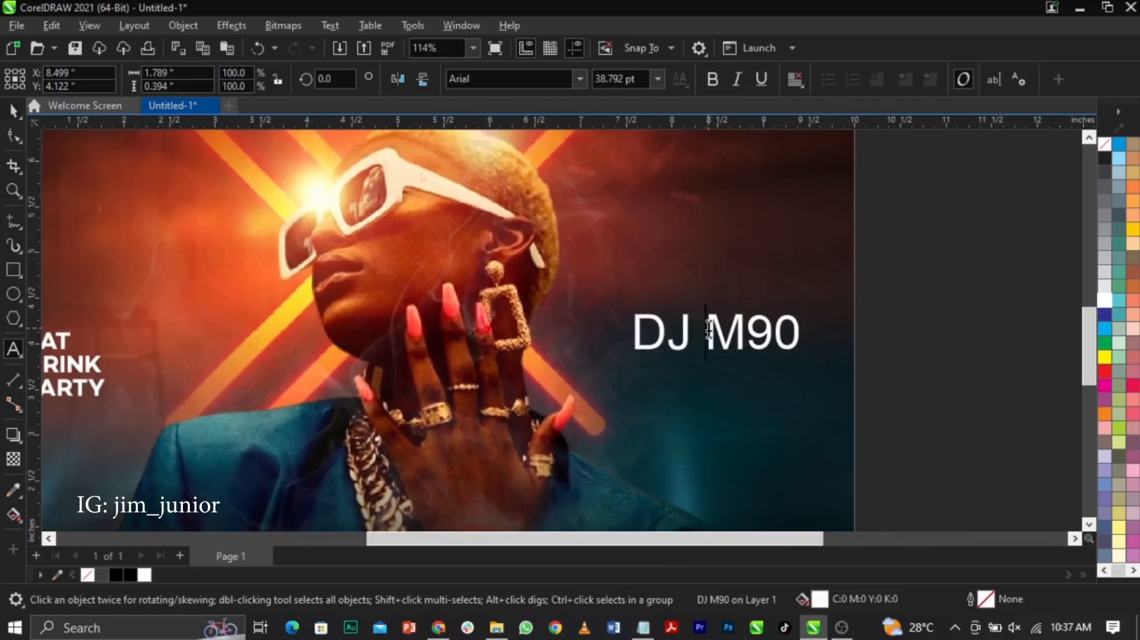
key("Return")
key("ctrl+space")
left_click(815, 359)
- Copy the font name Saucer BB from the Notepad text file and apply that font to the DJ M90 text
left_click(647, 634)
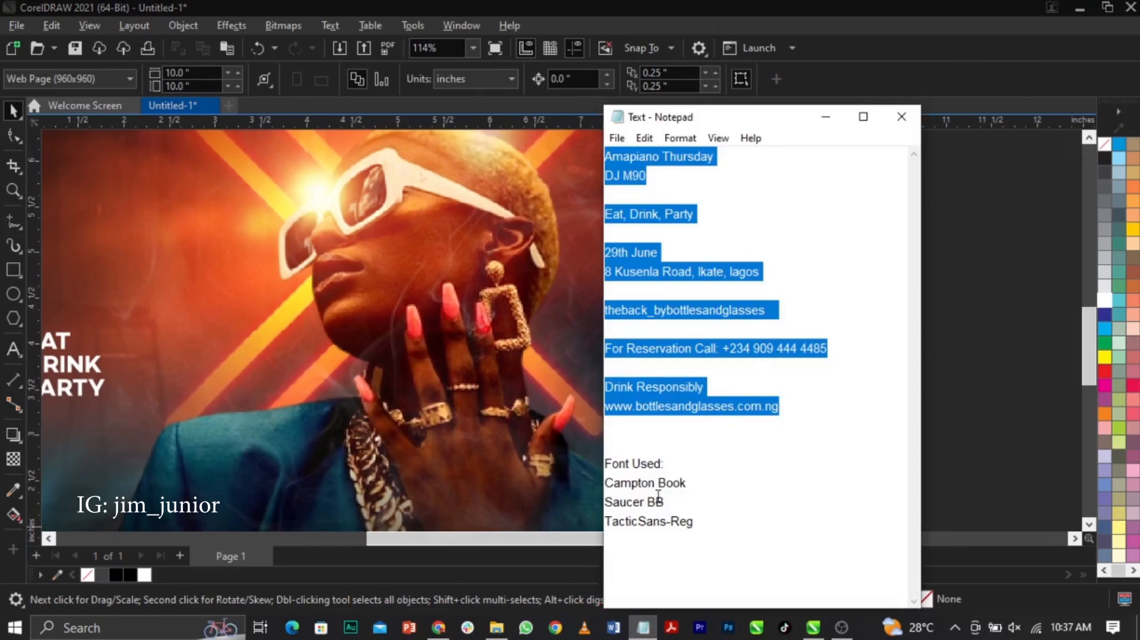
left_click_drag(677, 502, 604, 501)
key("ctrl+c")
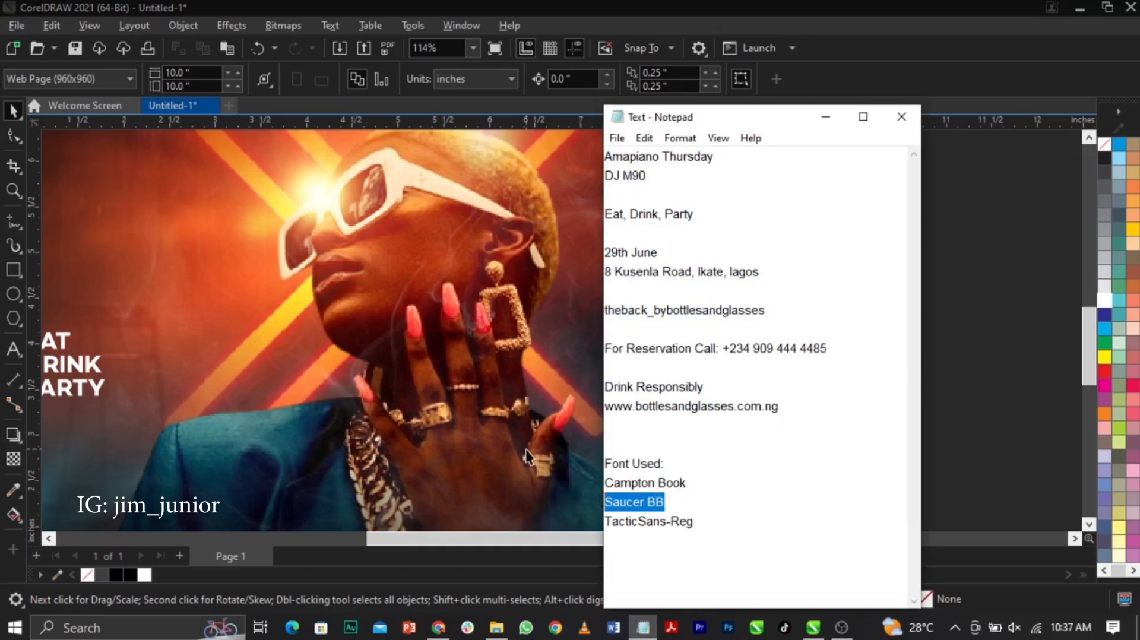
left_click(526, 449)
left_click(660, 387)
left_click(536, 85)
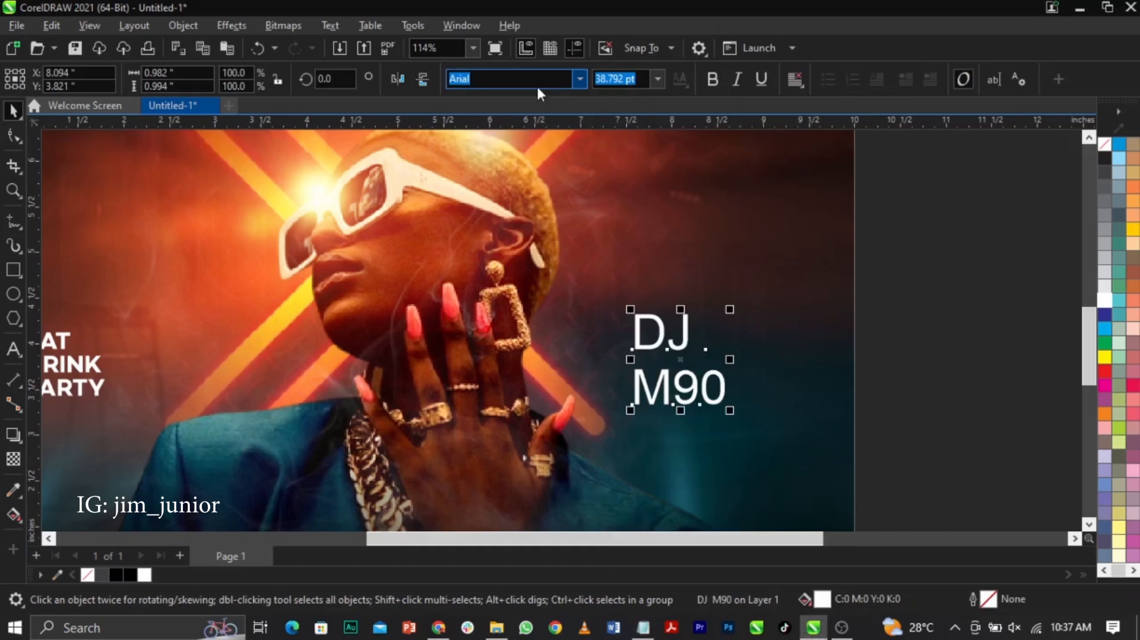
key("ctrl+v")
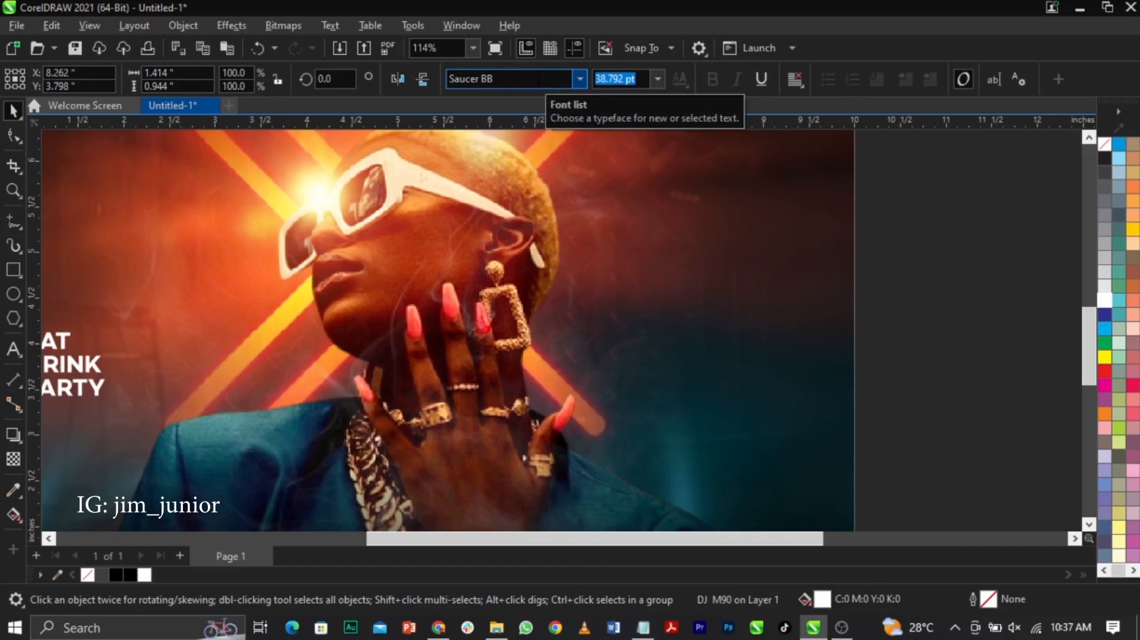
key("Escape")
scroll(752, 355, "up", 2)
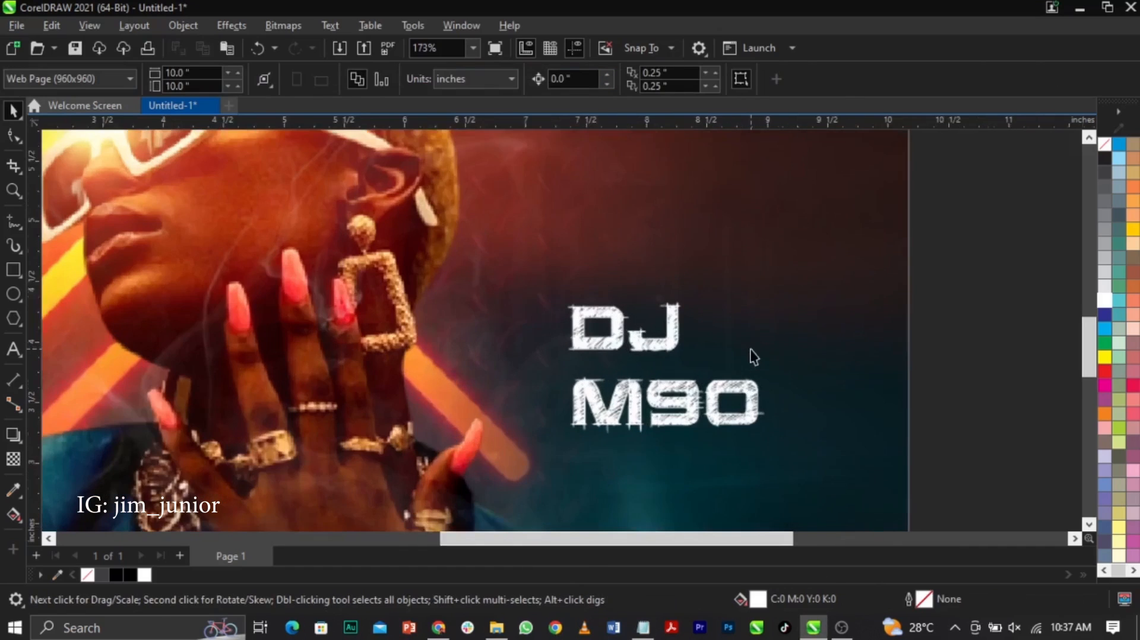
- Split the DJ M90 text into two separate objects and scale M90 down proportionally to about 0.9 inches wide
left_click(748, 388)
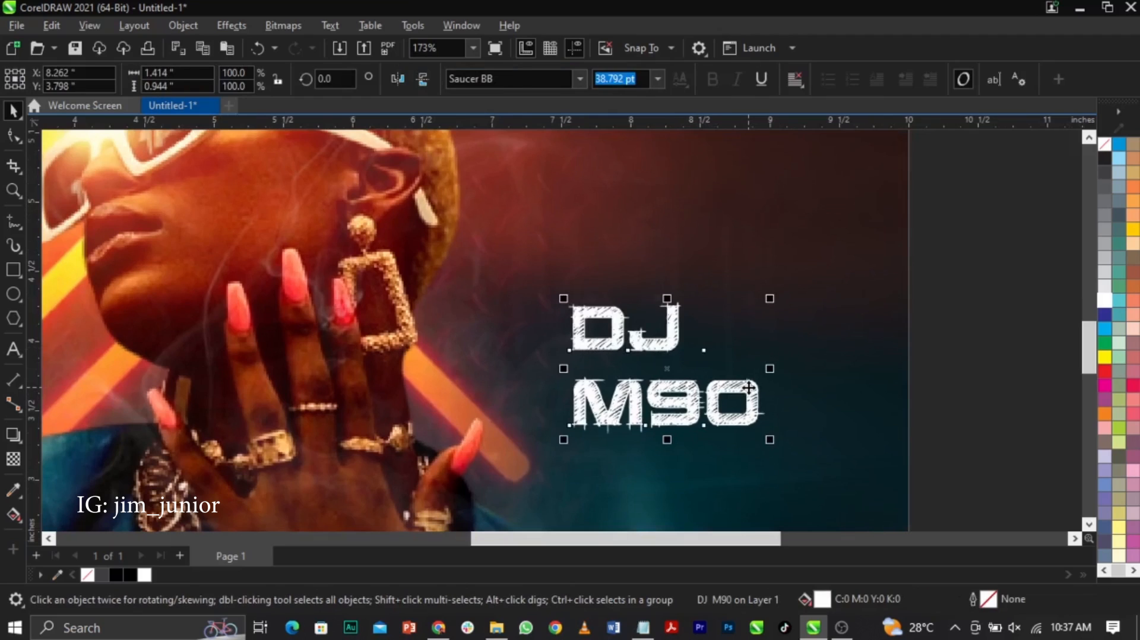
key("ctrl+k")
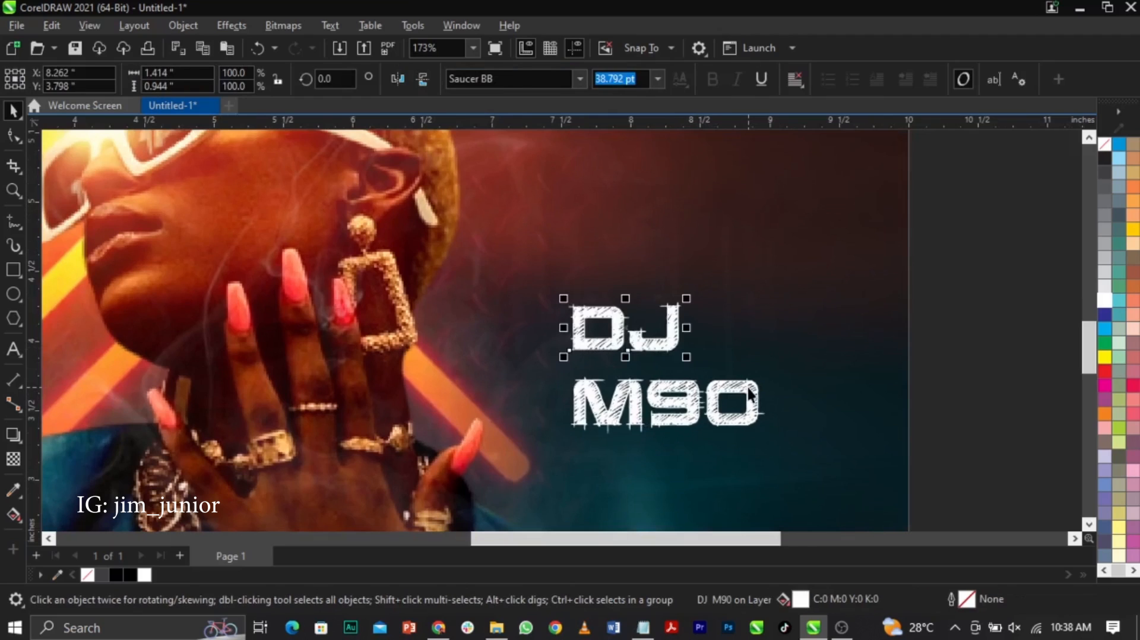
left_click(717, 374)
left_click(754, 416)
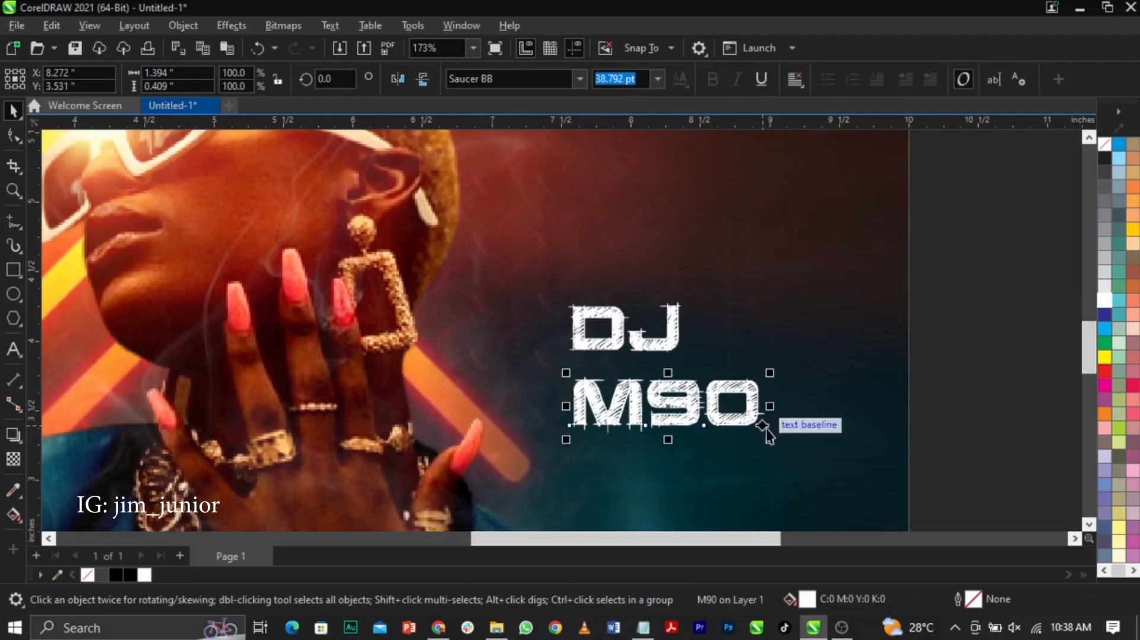
left_click_drag(770, 440, 703, 452)
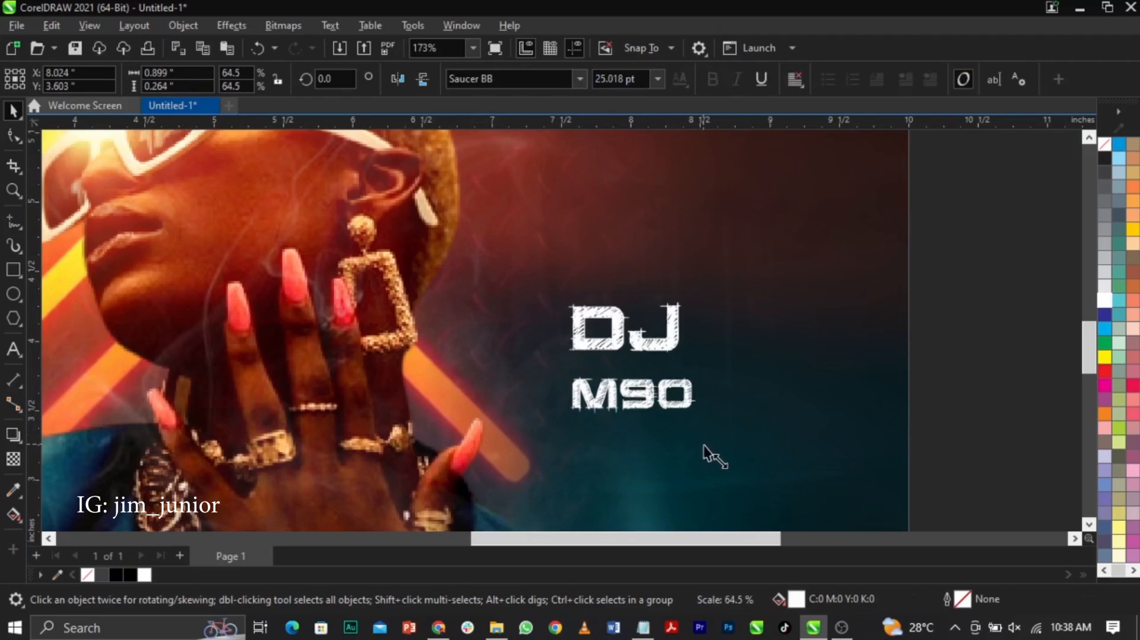
- Move M90 up close beneath DJ and center the two words on each other horizontally
scroll(665, 392, "up", 2)
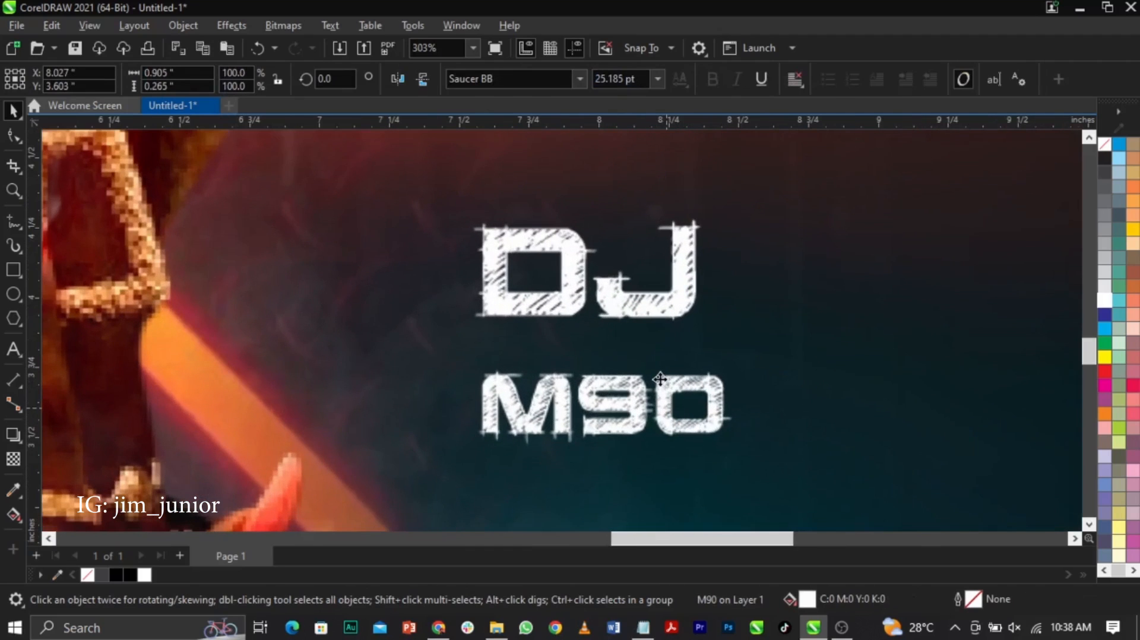
left_click_drag(660, 373, 664, 362)
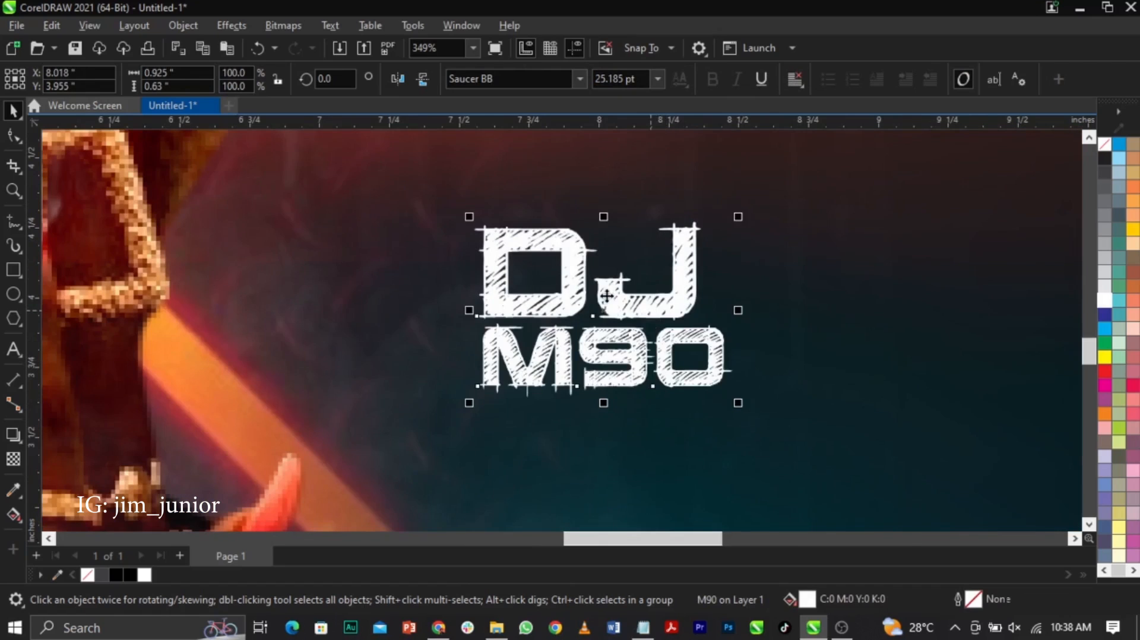
scroll(606, 296, "down", 2)
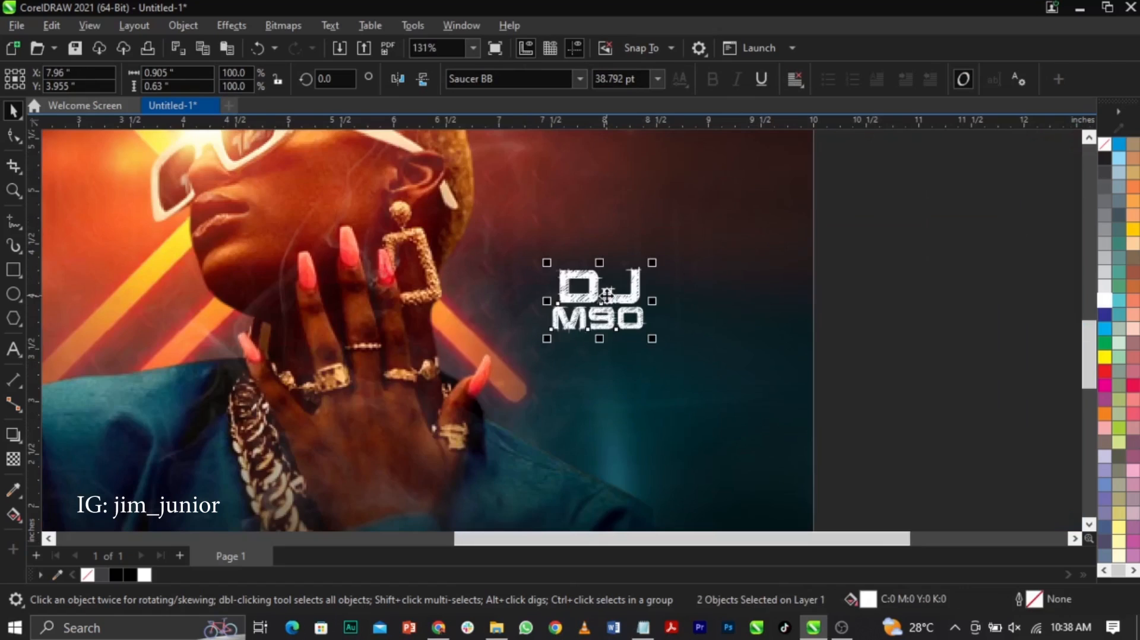
- Move DJ and M90 together near the flyer's right edge at face height and enlarge them to about 1.02 inches wide
left_click_drag(631, 297, 721, 272)
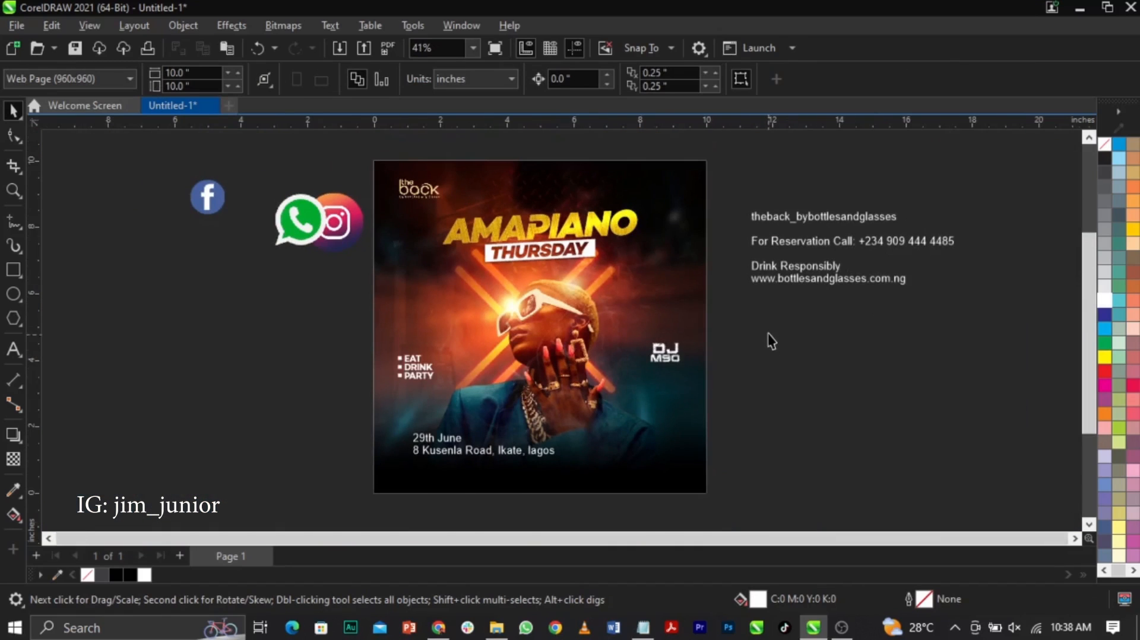
left_click_drag(777, 327, 606, 406)
left_click_drag(668, 363, 670, 322)
scroll(670, 322, "up", 2)
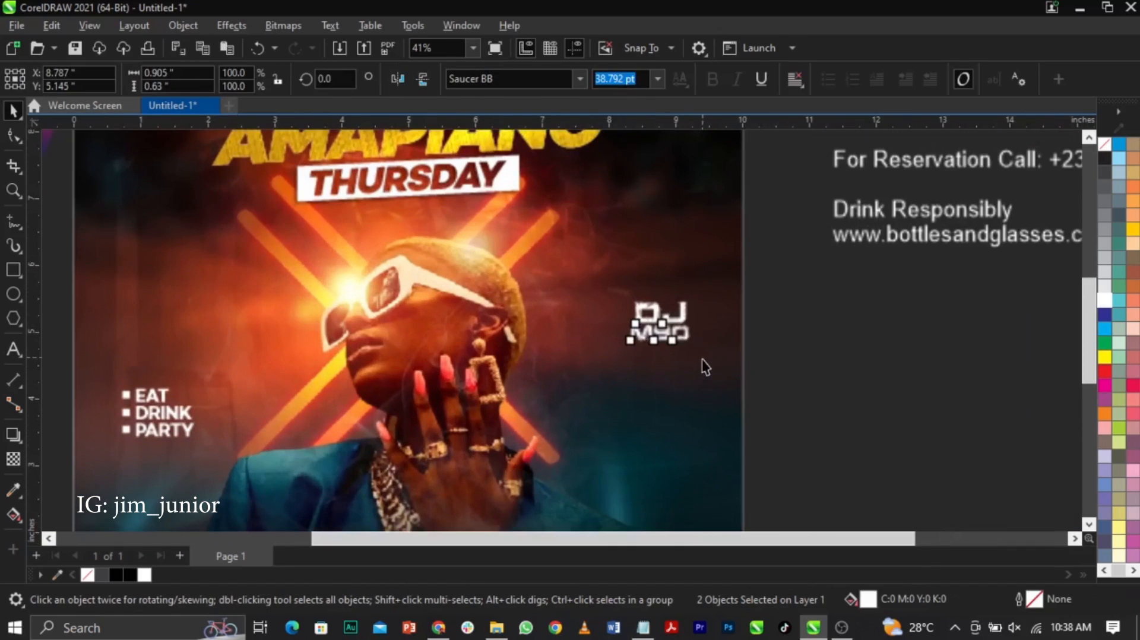
left_click_drag(699, 352, 712, 367)
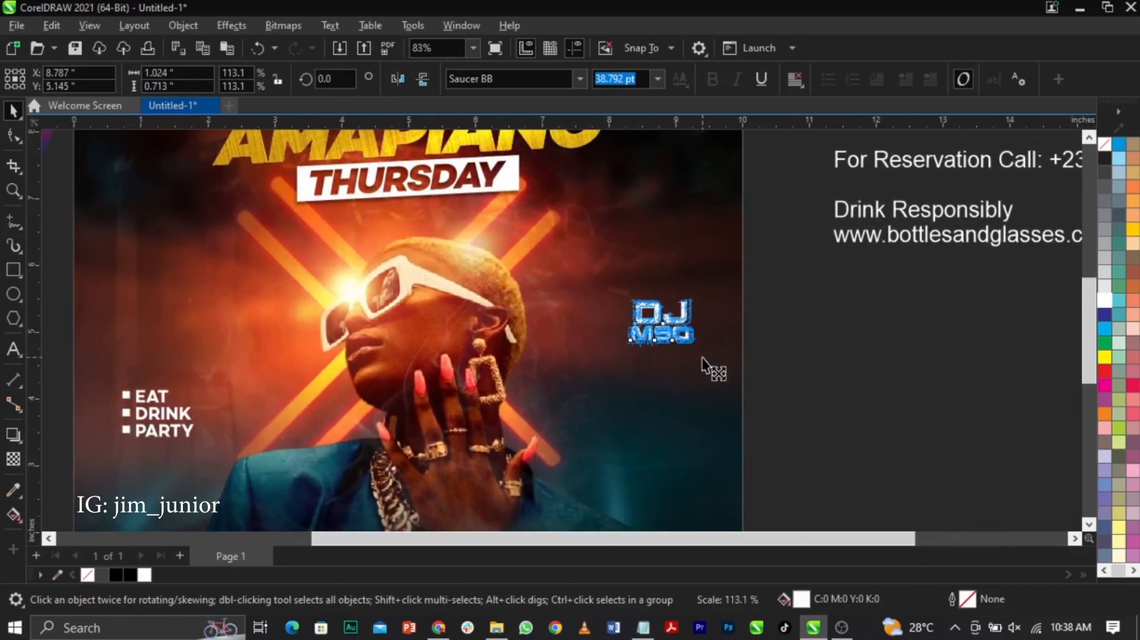
scroll(823, 364, "down", 2)
left_click(883, 395)
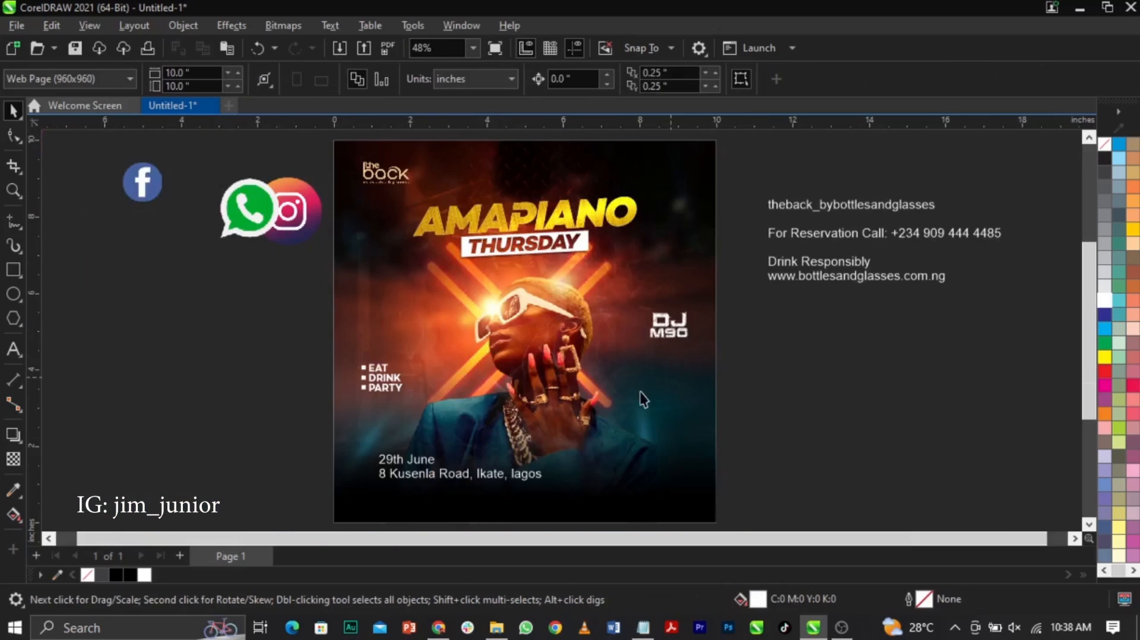
- Split the date and address text into separate lines and set 29th June in Campton Book (Bold)
key("F2")
left_click_drag(276, 380, 747, 518)
left_click(363, 387)
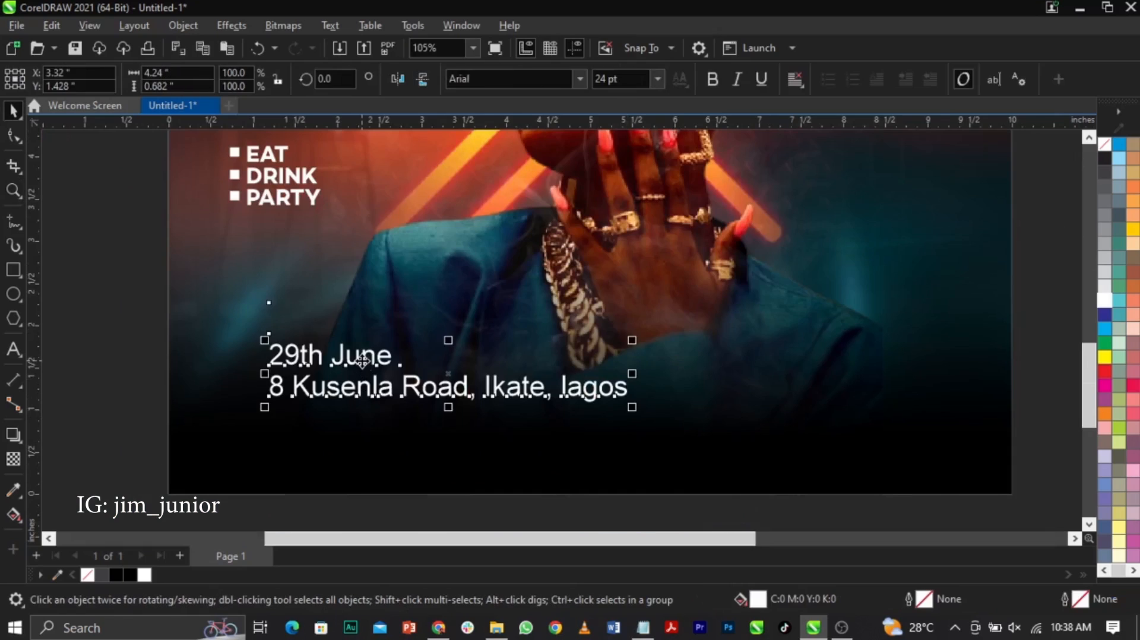
key("ctrl+k")
left_click(361, 360)
left_click(578, 79)
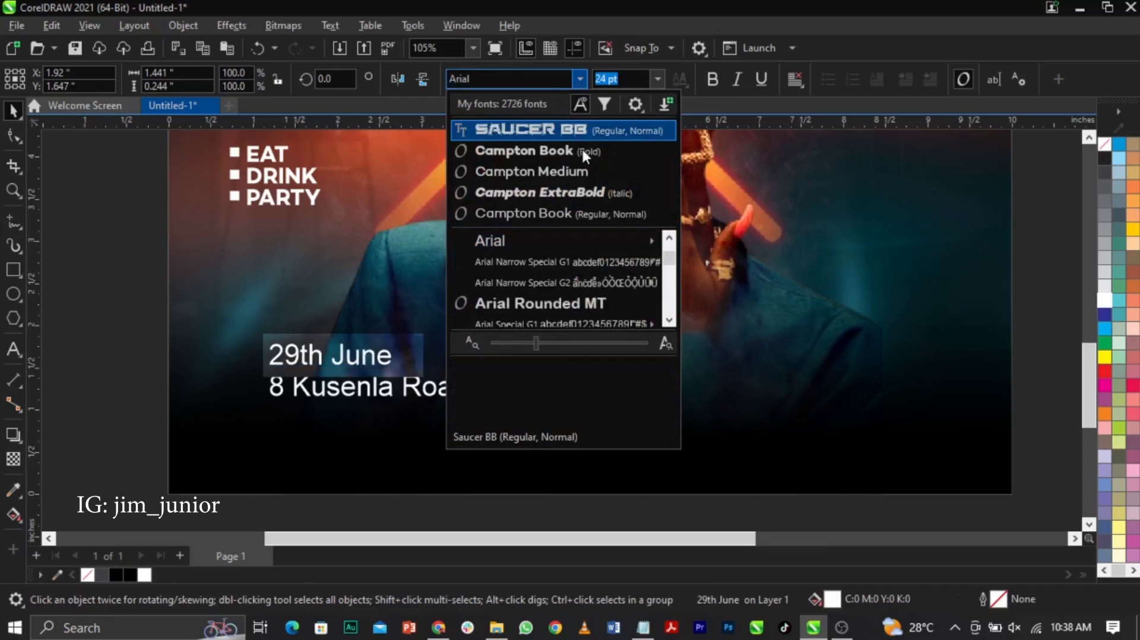
left_click(585, 151)
scroll(509, 408, "up", 1)
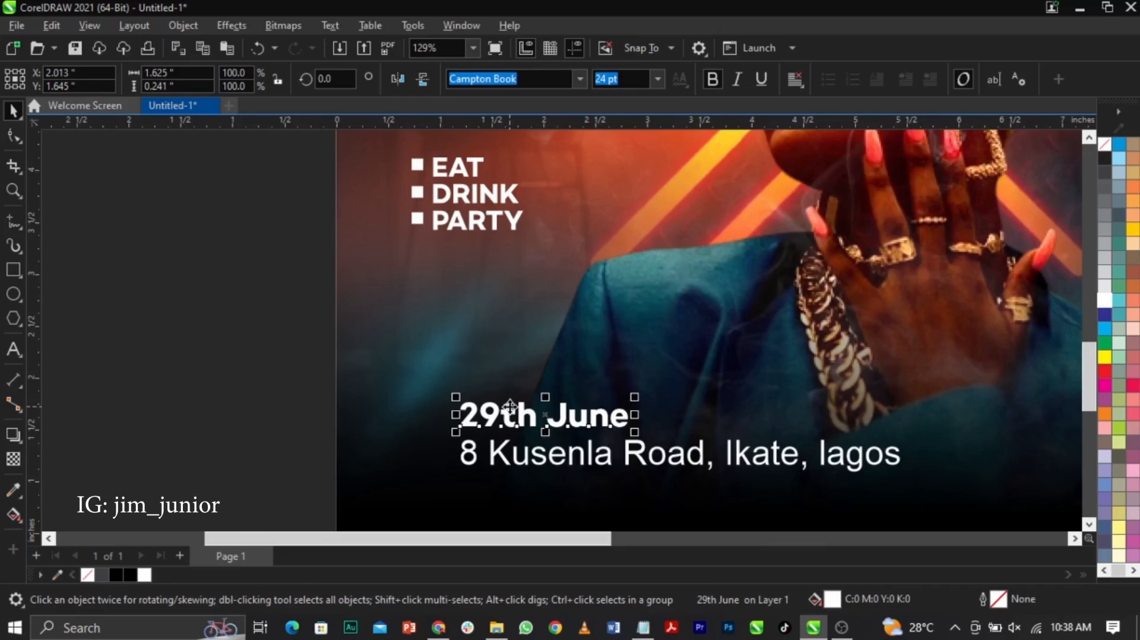
- Move 29th June up and left beneath the EAT DRINK PARTY text and convert it to uppercase
left_click_drag(514, 410, 466, 334)
double_click(464, 332)
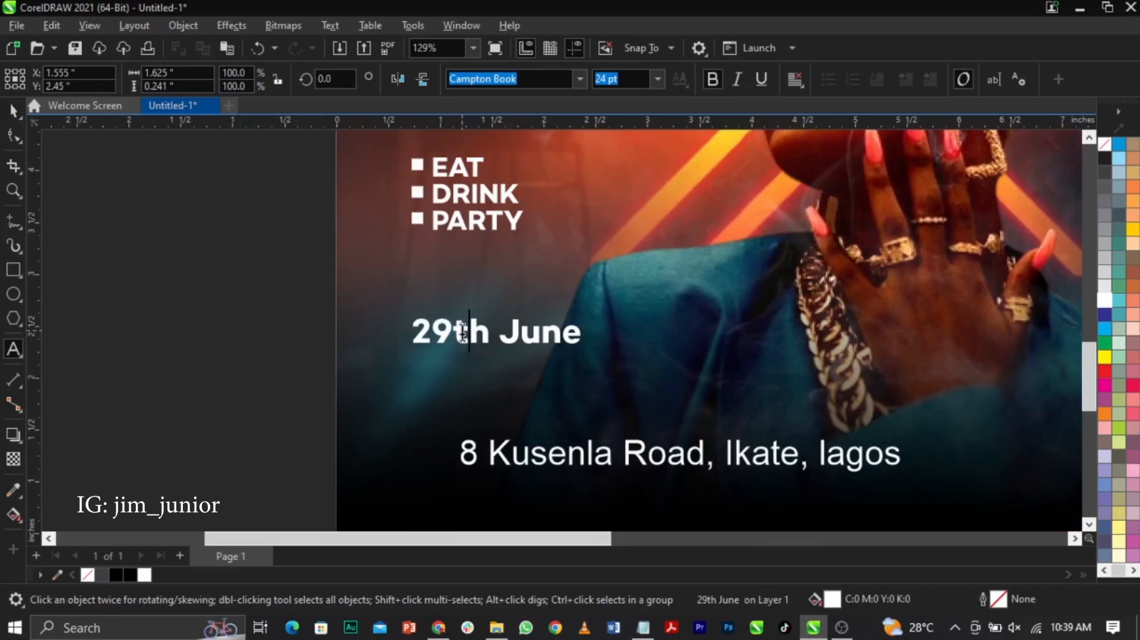
key("ctrl+a")
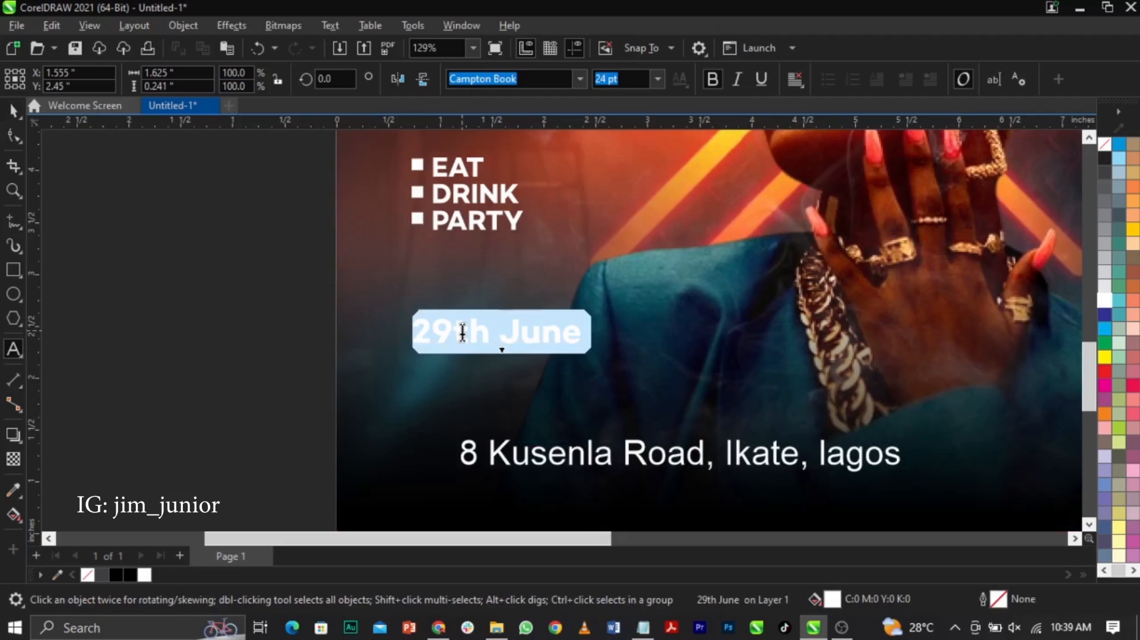
key("shift+F3")
key("Down")
key("Down")
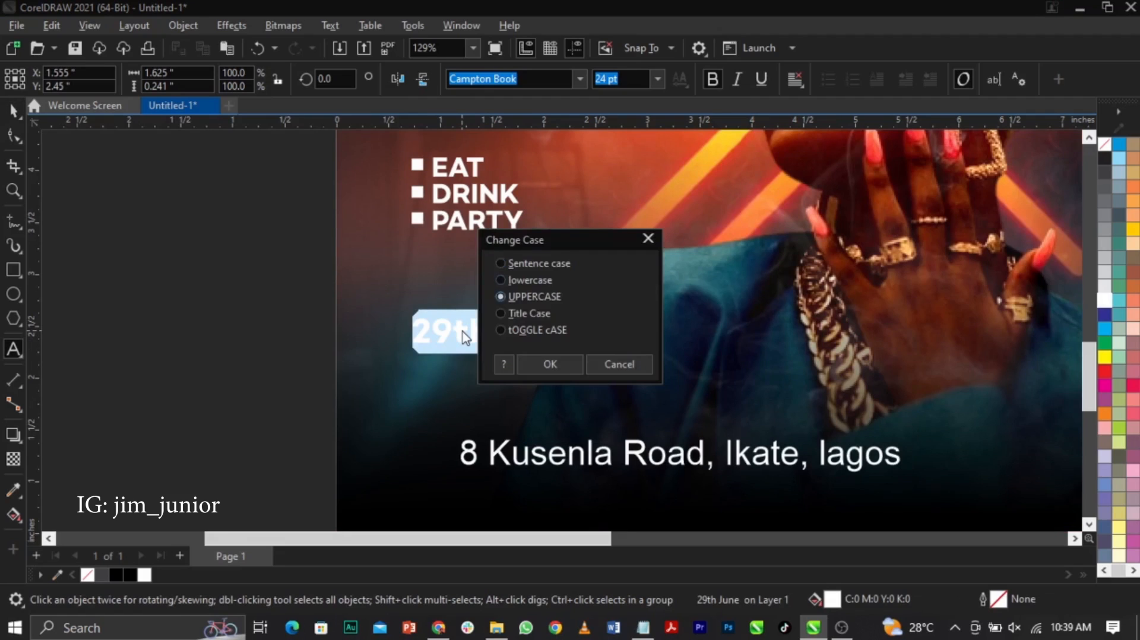
key("Return")
key("ctrl+space")
- Break the 29TH JUNE text into two lines, with JUNE below 29TH
double_click(513, 343)
left_click(513, 343)
key("Return")
key("ctrl+space")
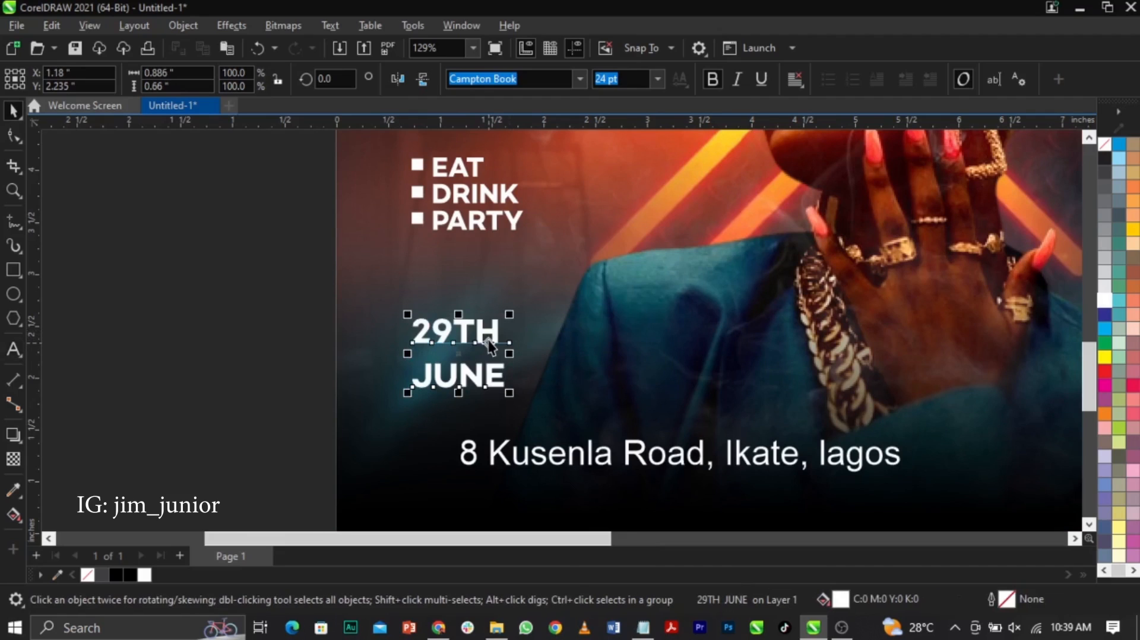
- Separate 29TH and JUNE into two objects and center 29TH closely above JUNE
scroll(488, 344, "up", 5)
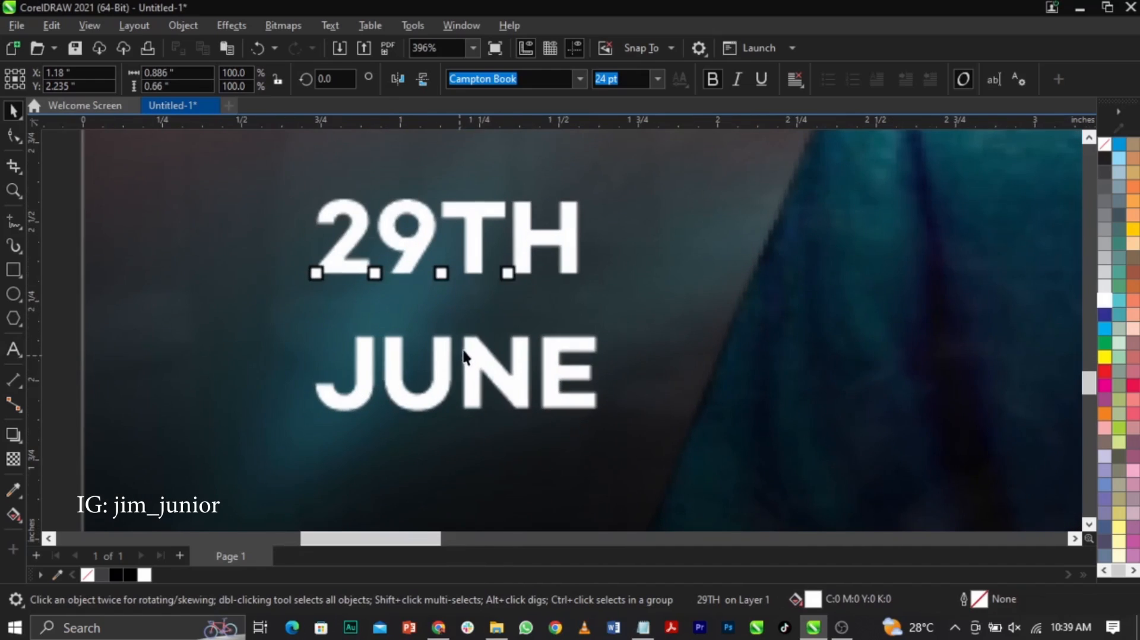
left_click(478, 237)
left_click_drag(478, 237, 681, 285)
key("F8")
key("ctrl+space")
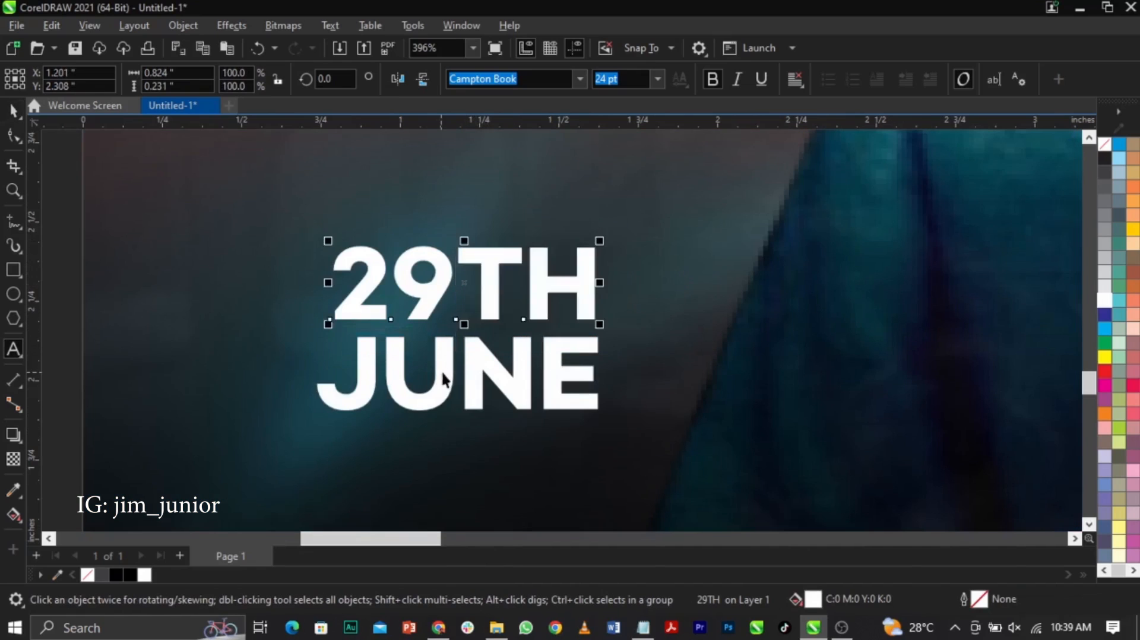
left_click(443, 373, "shift")
key("c")
left_click(226, 327)
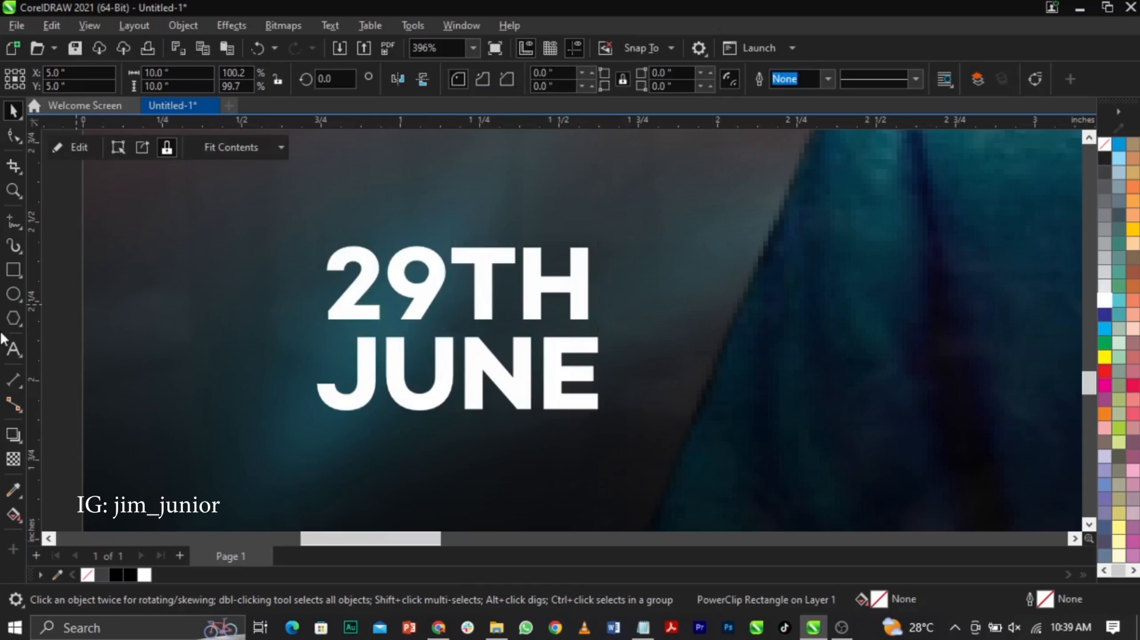
- Draw a vertical bar about 0.045 by 0.505 inches to the left of the date and fill it yellow
left_click(15, 268)
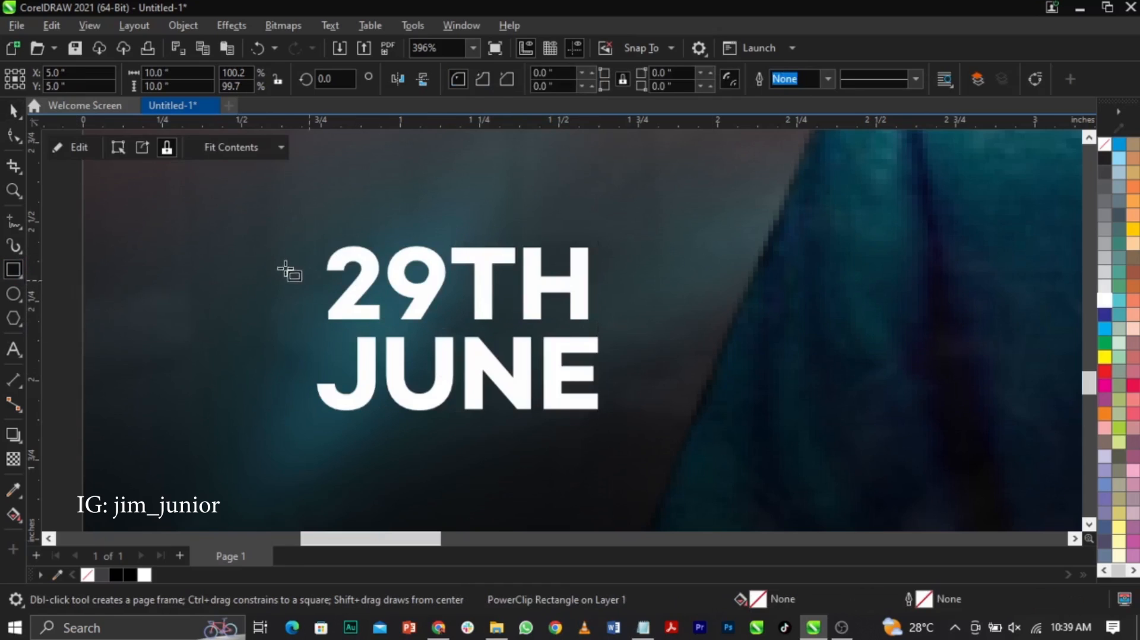
left_click_drag(268, 250, 278, 410)
key("space")
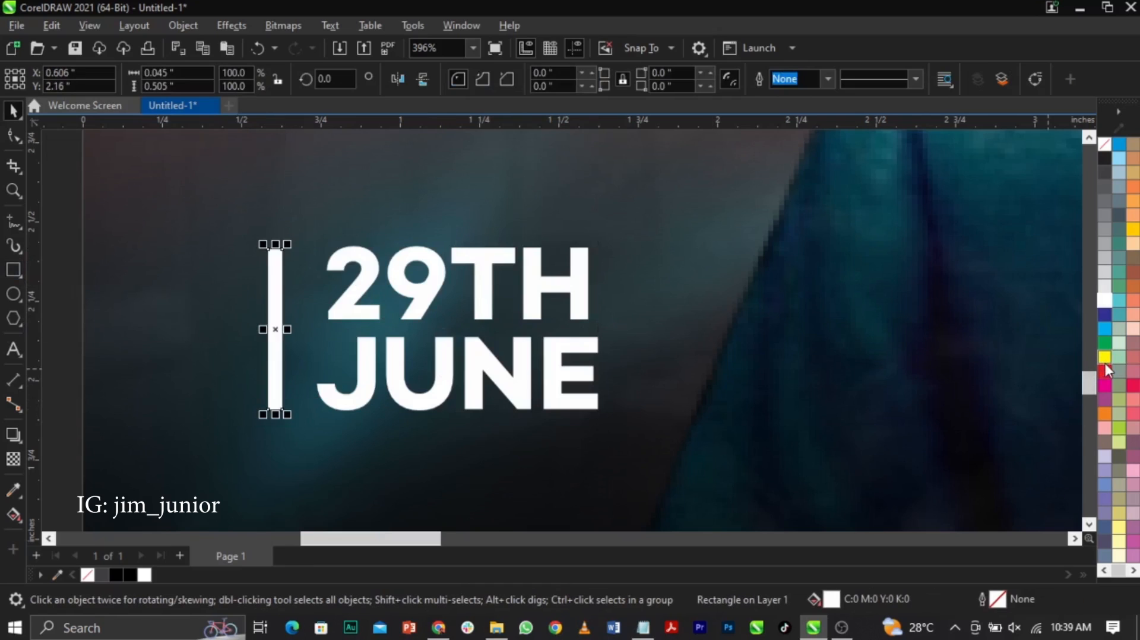
left_click(1105, 356)
left_click(69, 214)
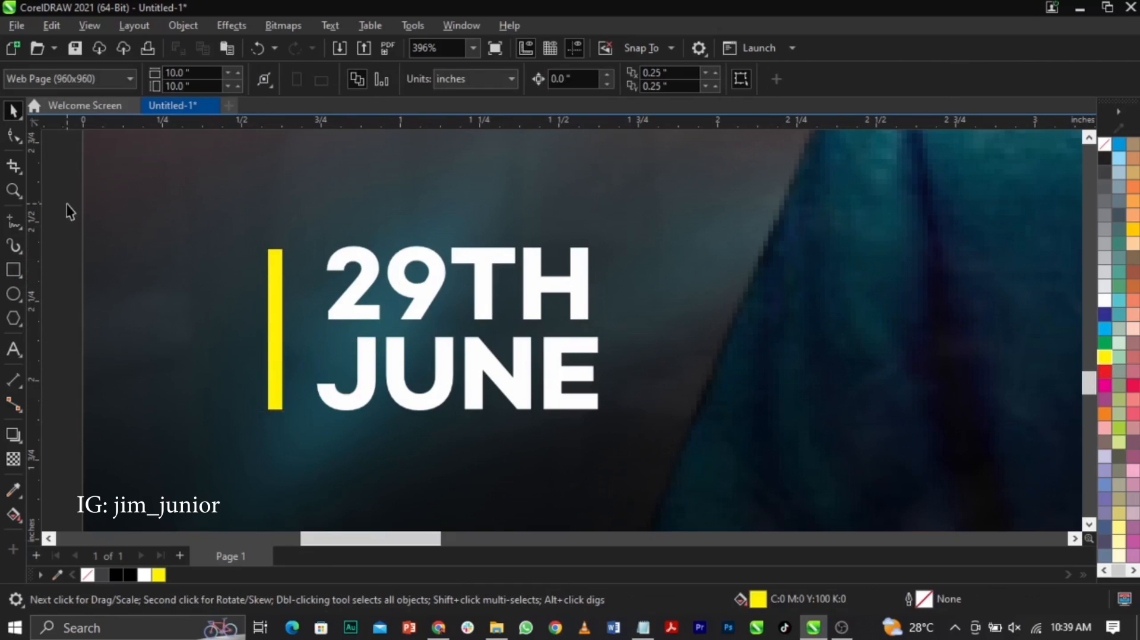
- Group the yellow bar with 29TH and JUNE and scale the group down proportionally
left_click_drag(389, 392, 662, 475)
key("ctrl+g")
left_click_drag(603, 416, 521, 427)
- Center the date group horizontally beneath the EAT DRINK PARTY text
key("F3")
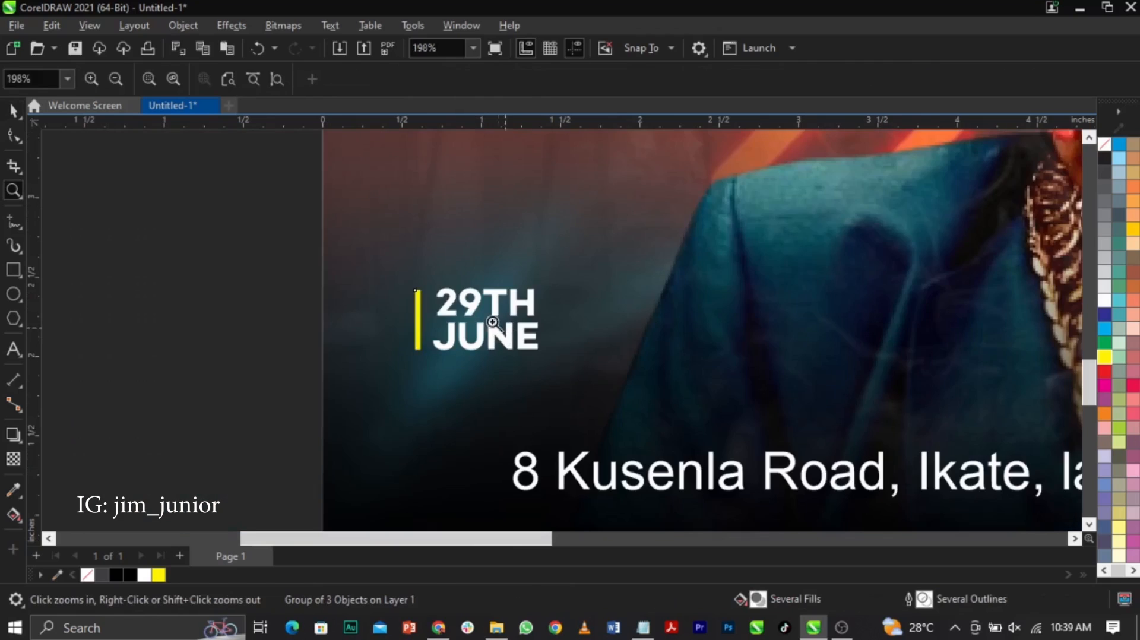
scroll(357, 340, "down", 1)
scroll(356, 346, "down", 1)
left_click(495, 172, "shift")
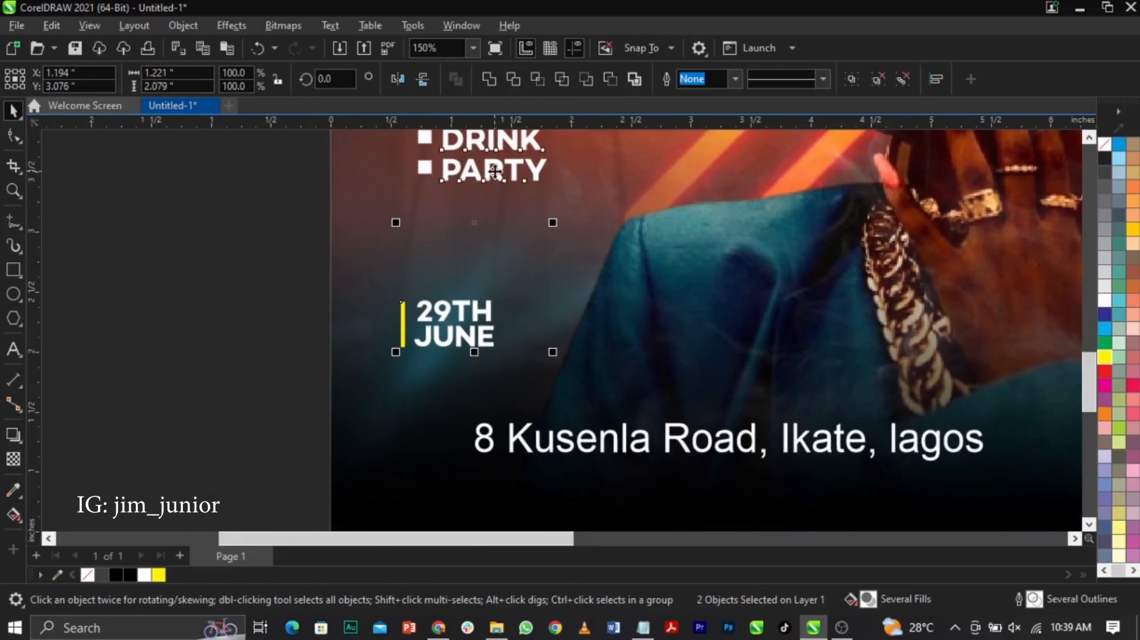
left_click(254, 299)
scroll(347, 299, "down", 2)
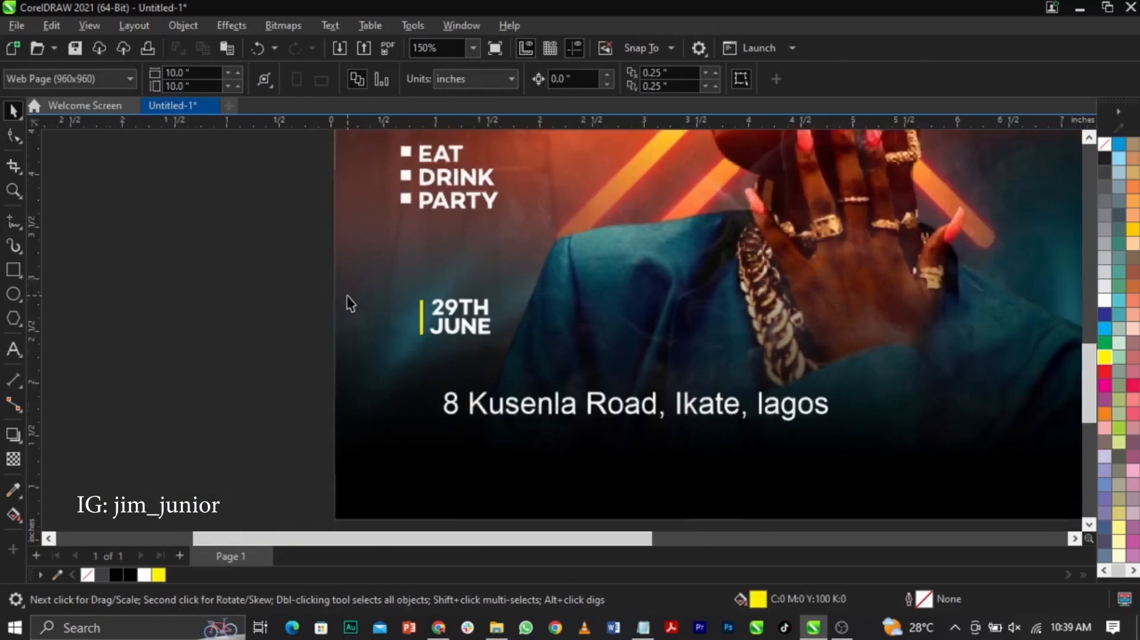
- Move the venue address text lower and toward the flyer's center, and set its font to Campton Book Bold
scroll(264, 305, "down", 2)
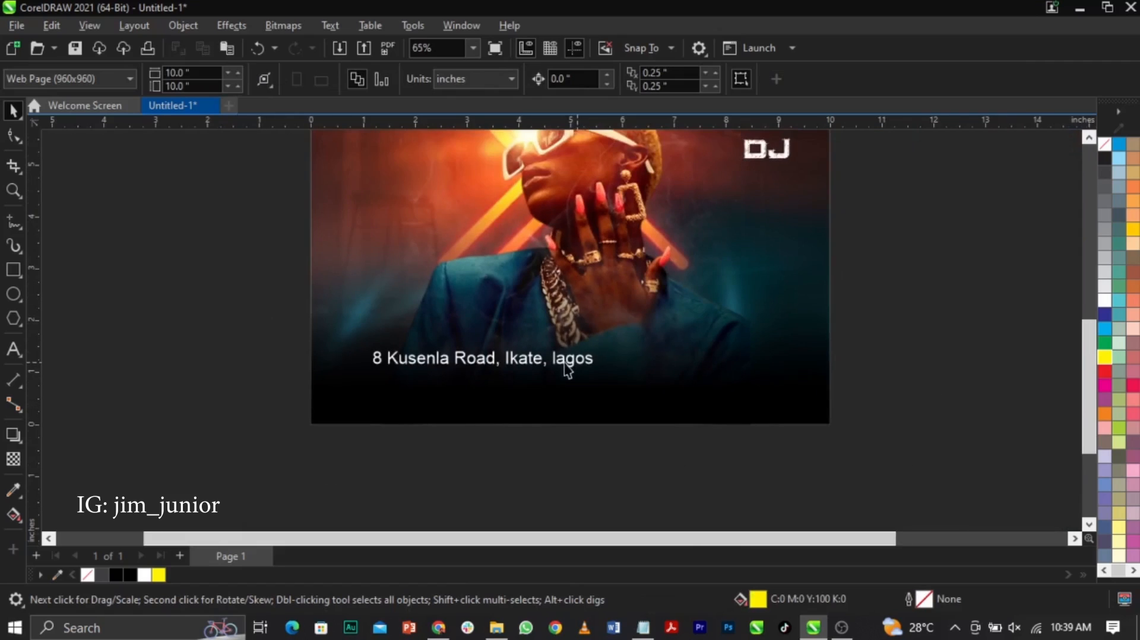
scroll(577, 369, "up", 1)
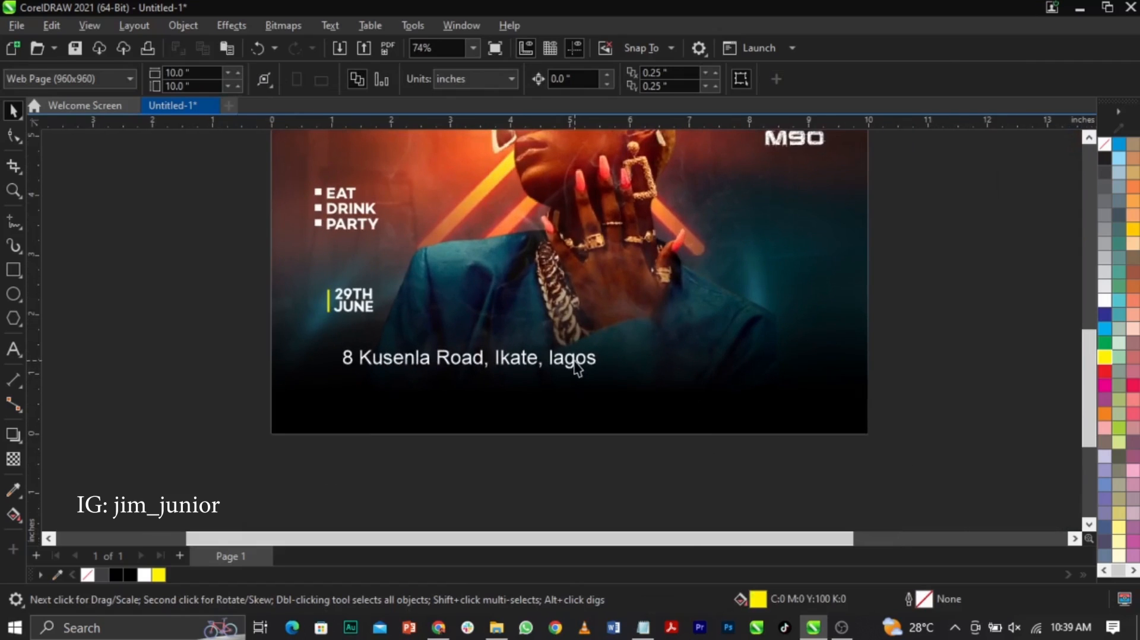
left_click(577, 368)
left_click_drag(578, 368, 654, 382)
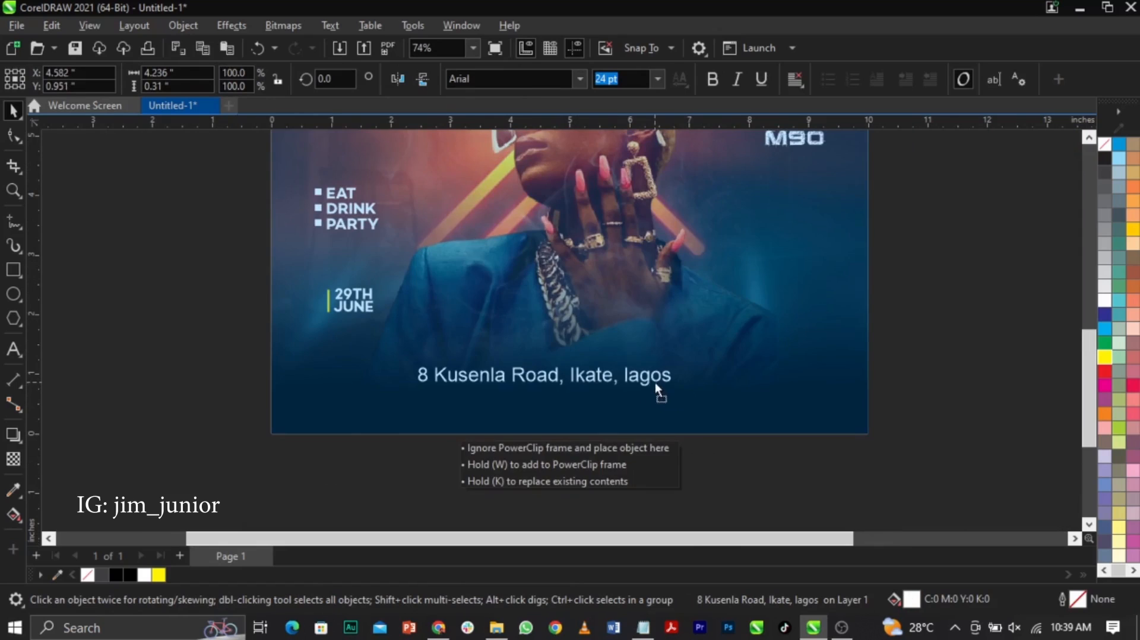
left_click(578, 82)
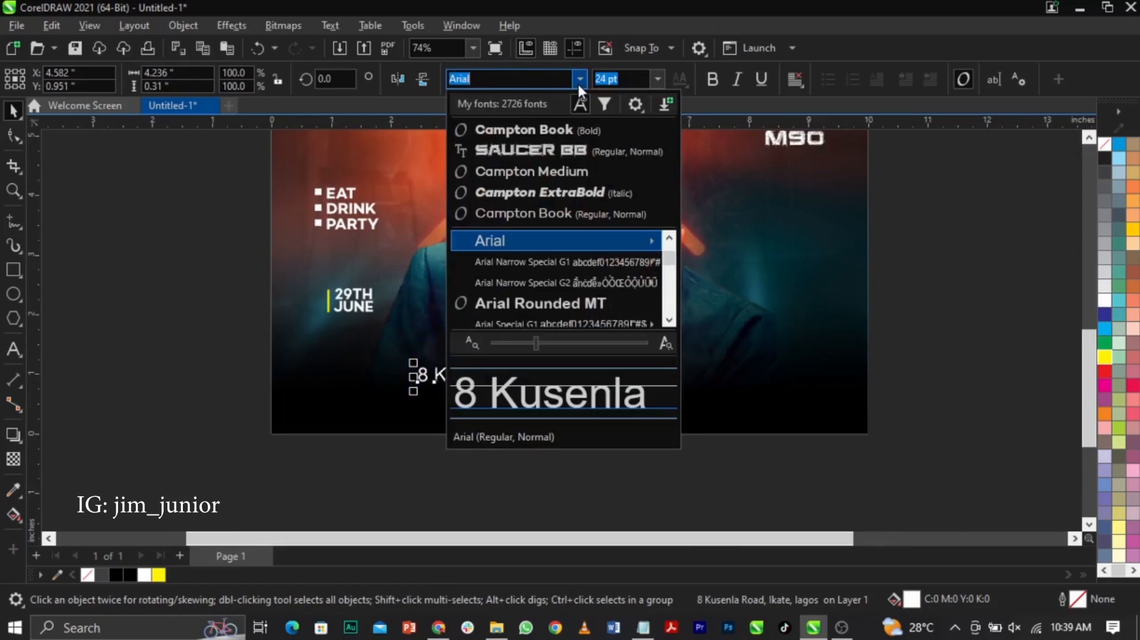
left_click(571, 130)
- Change the whole venue address text to uppercase
double_click(657, 385)
key("ctrl+a")
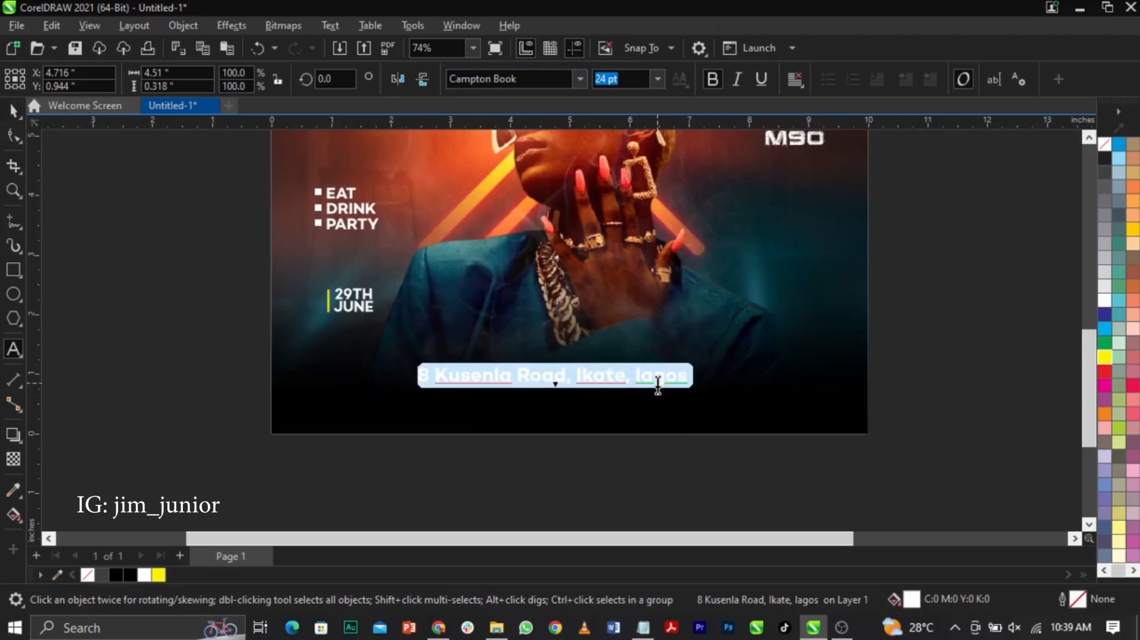
key("shift+F3")
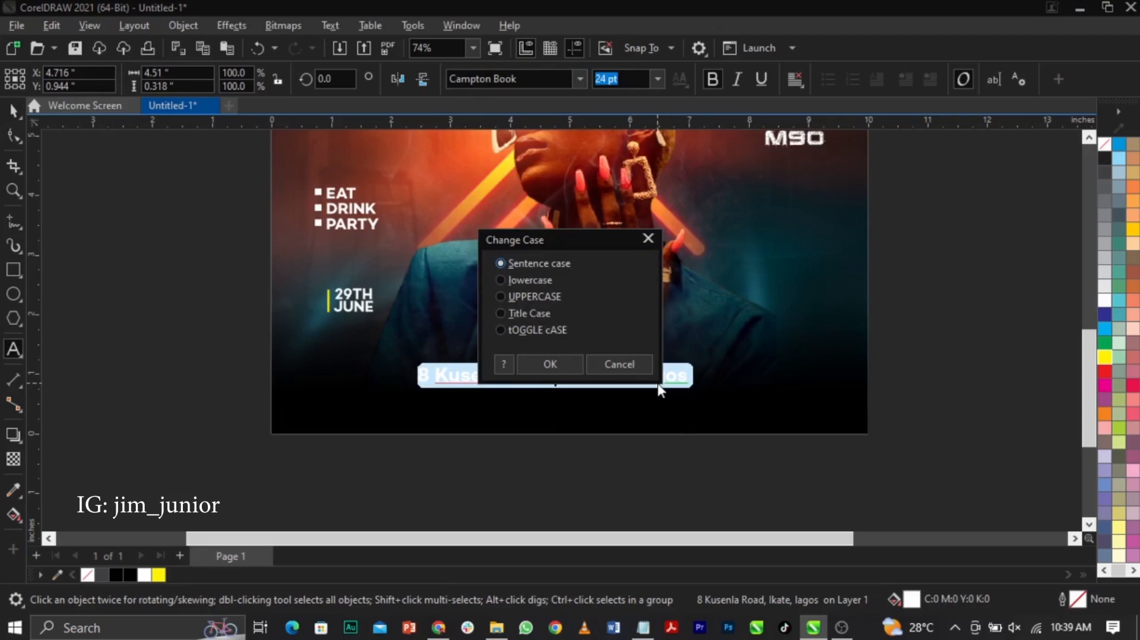
key("alt+u")
key("Return")
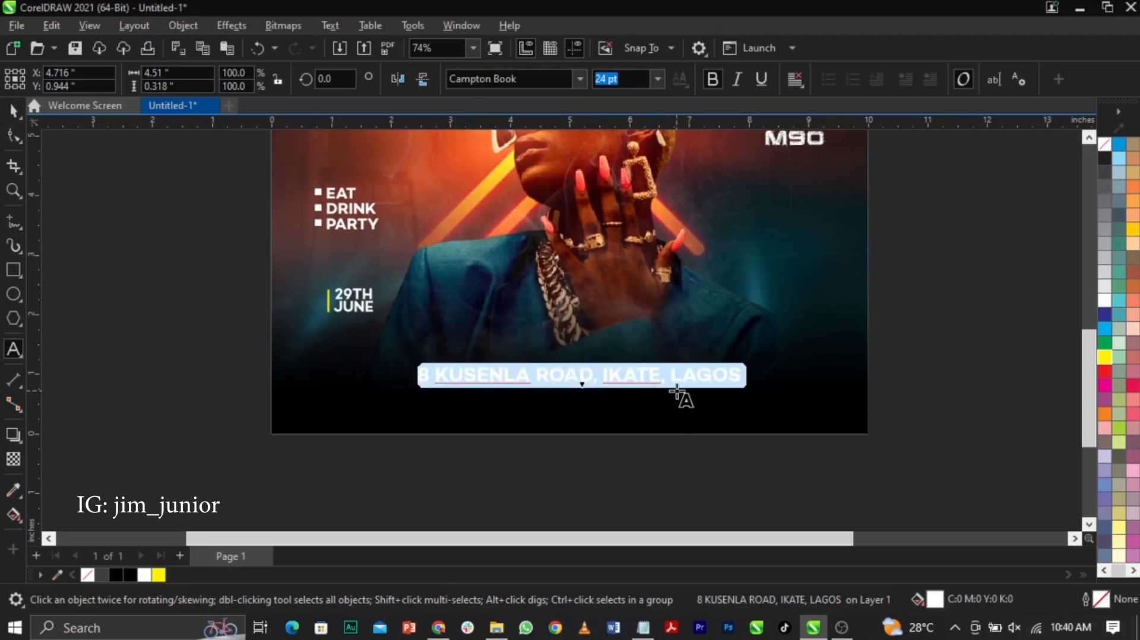
- Scale the venue address down to about 19.6 pt and center it horizontally on the flyer
key("ctrl+space")
left_click_drag(749, 393, 692, 403)
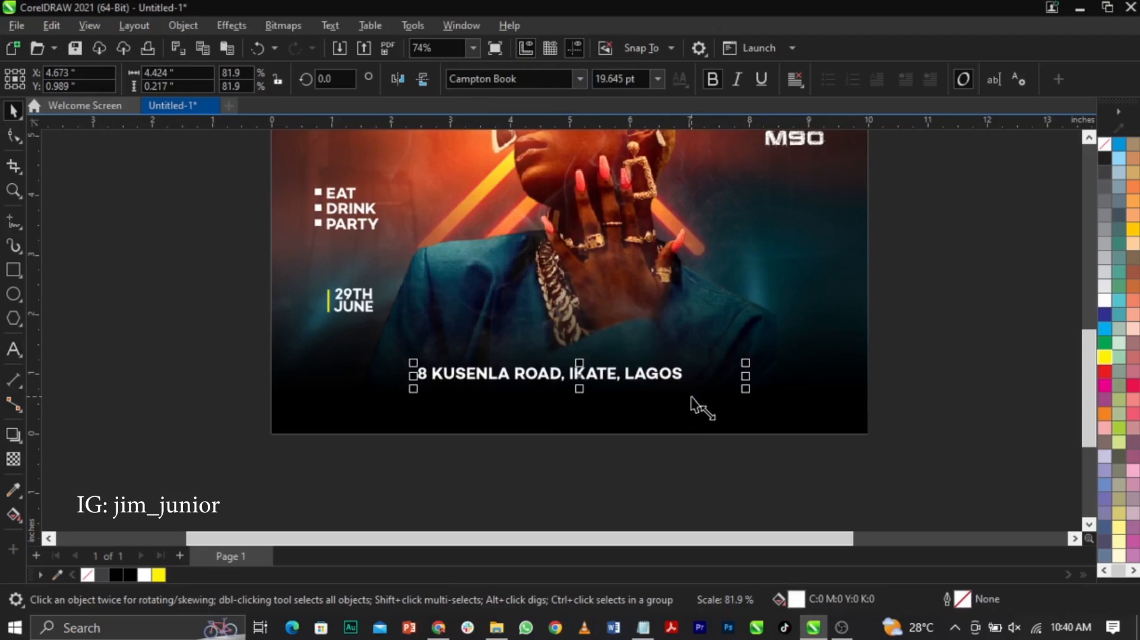
left_click(702, 407, "shift")
key("c")
left_click(943, 370)
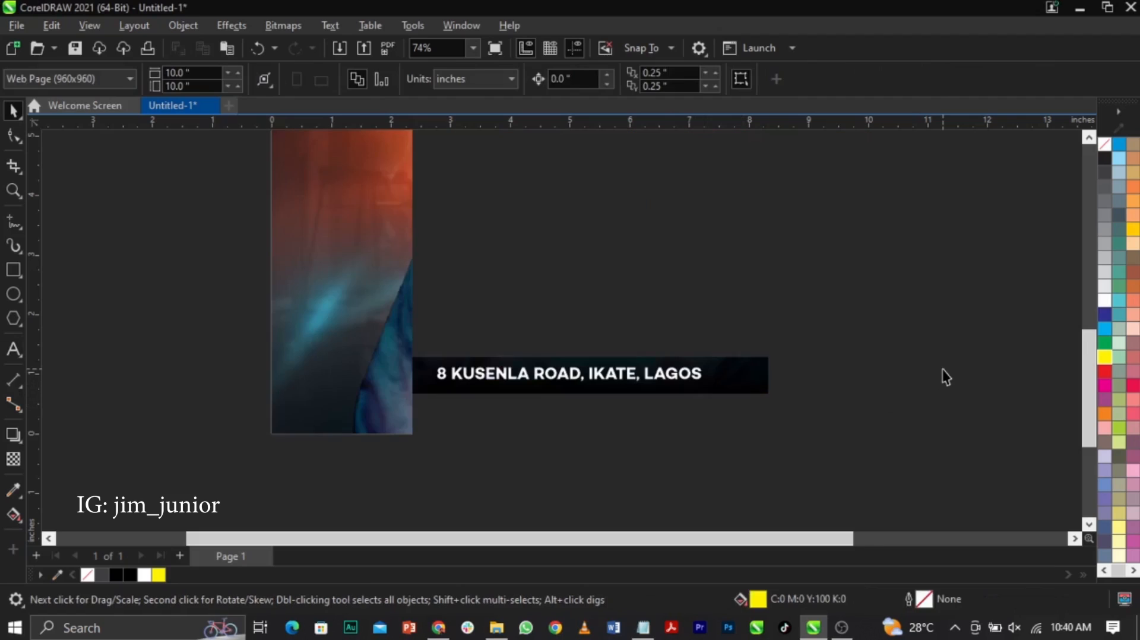
- Add a text row of repeated ">" characters spanning the area just above the venue address
scroll(583, 347, "up", 1)
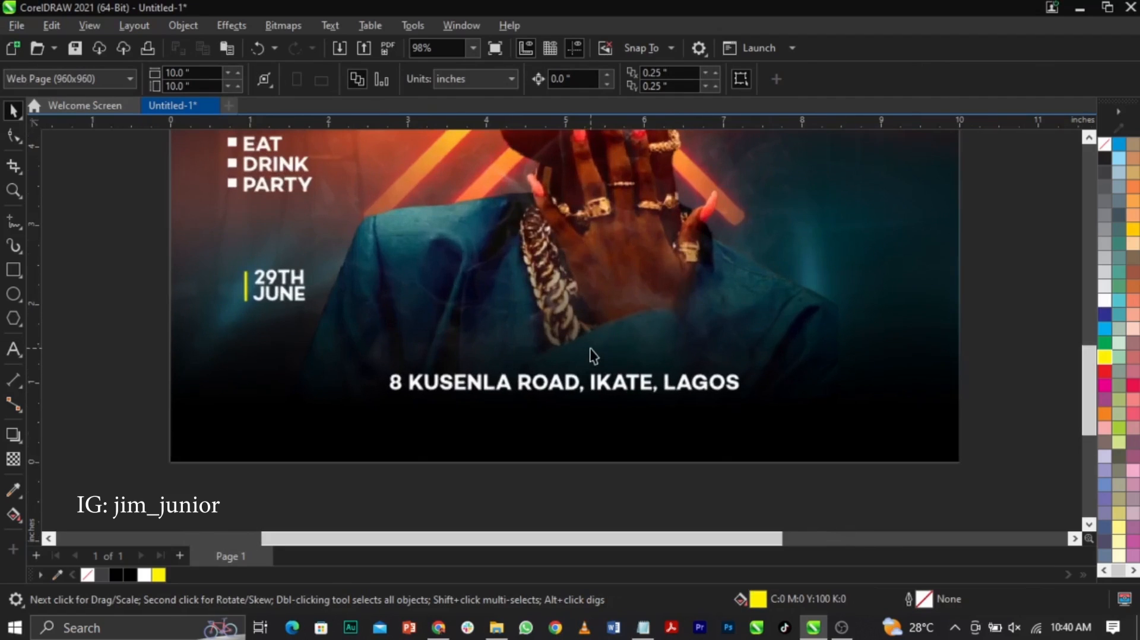
left_click(13, 349)
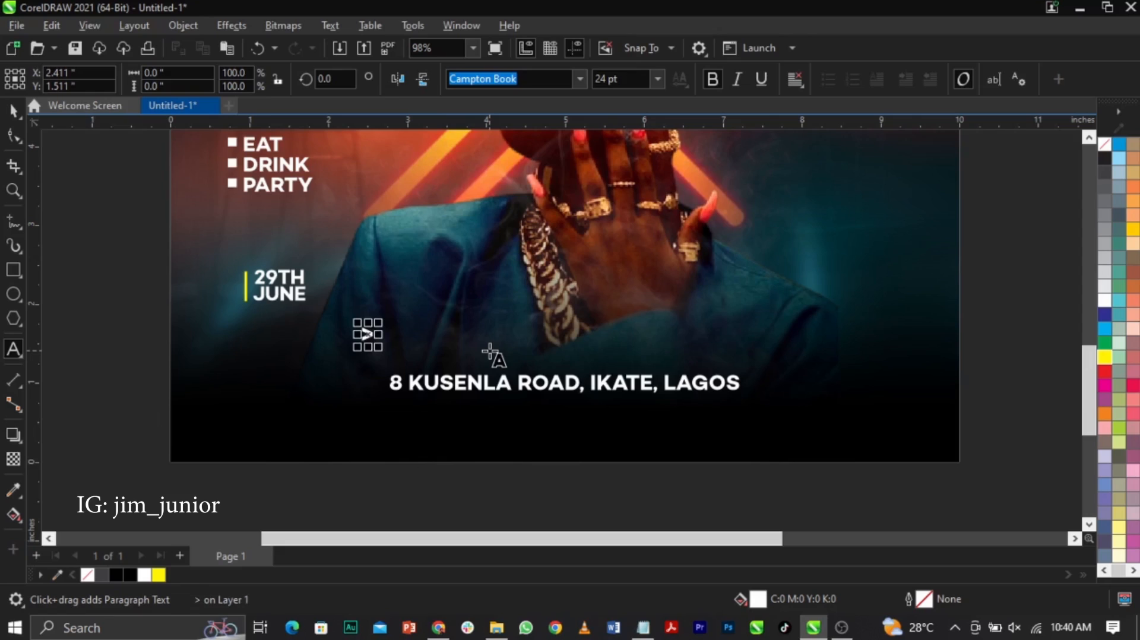
type(">>>>>")
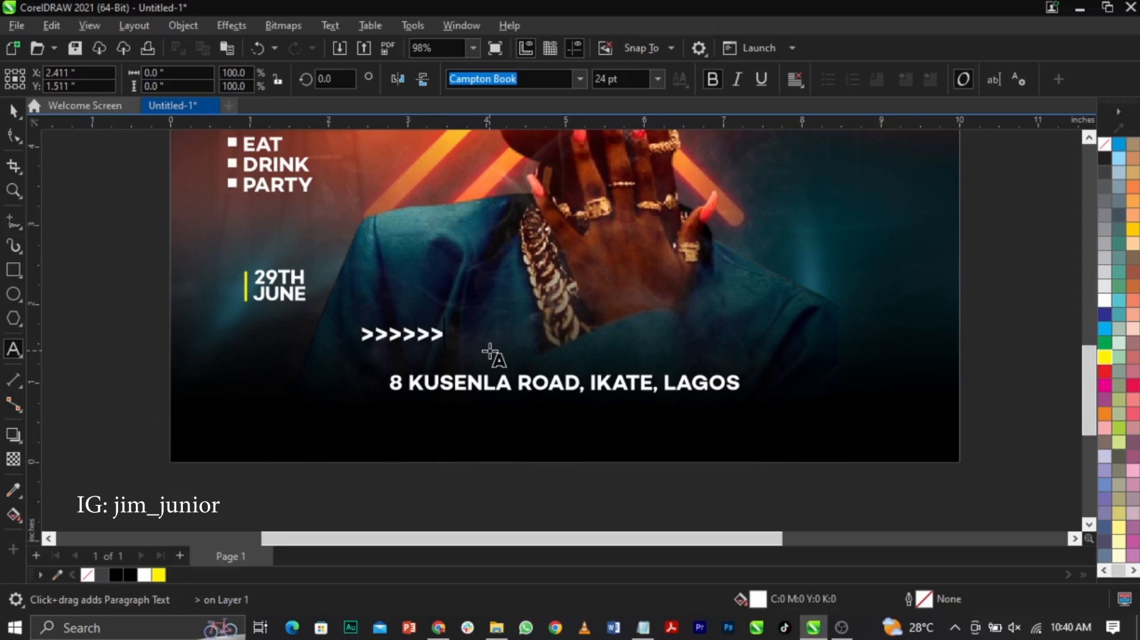
type(">>>>>>>>>>>>>>>>>>>>")
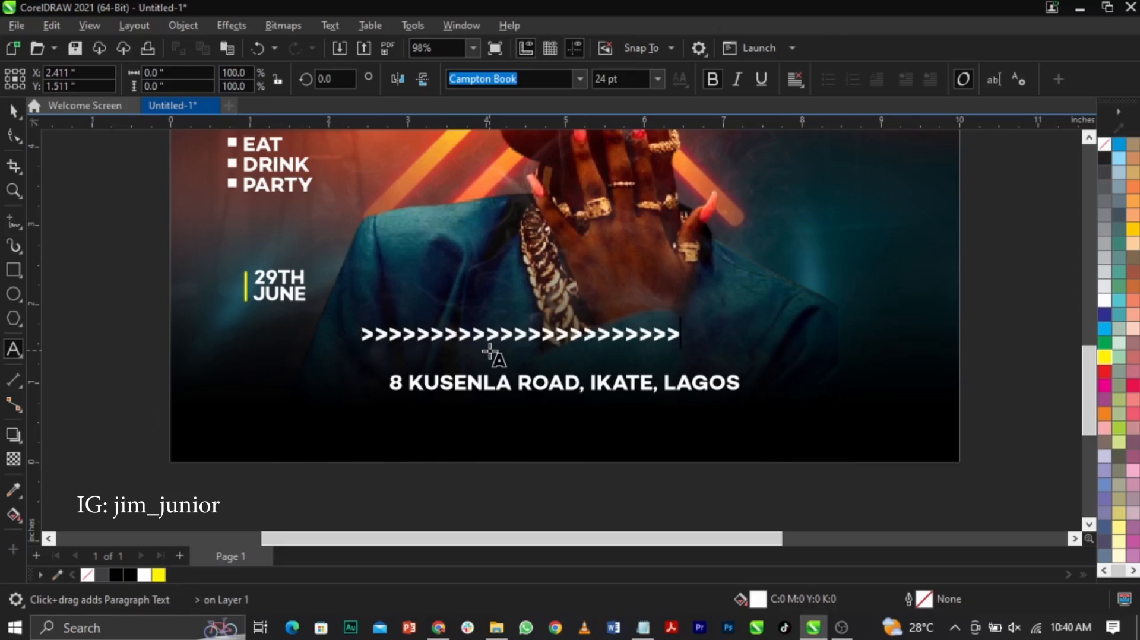
key("ctrl+space")
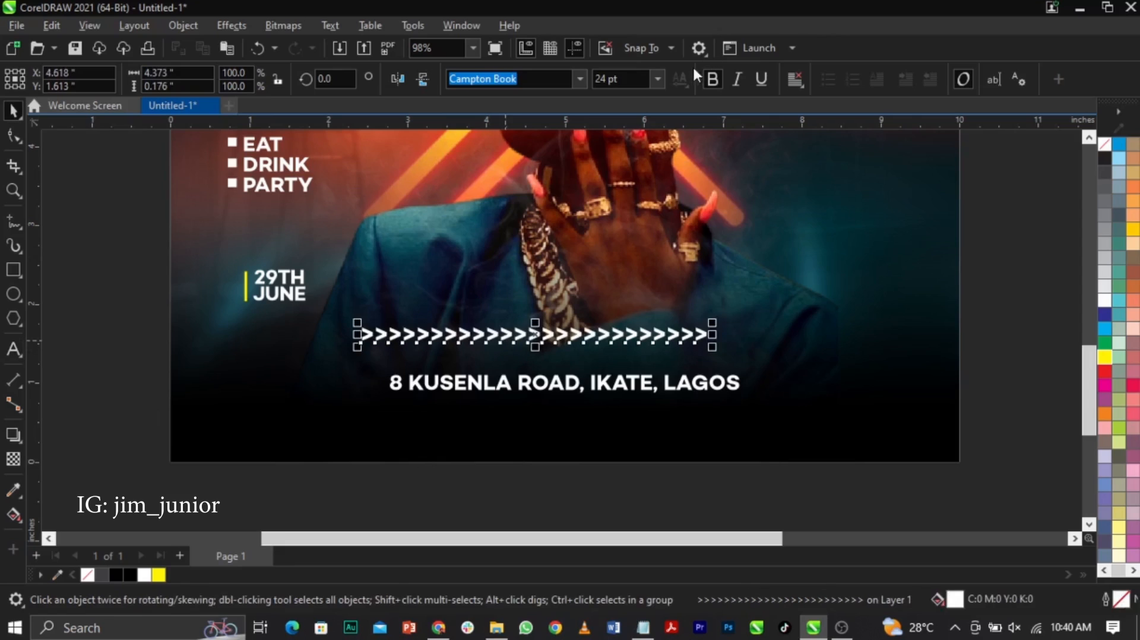
- Remove bold from the ">" row, scale it to about 19.6 pt and widen its character spacing to about 5.7 inches overall
left_click(712, 79)
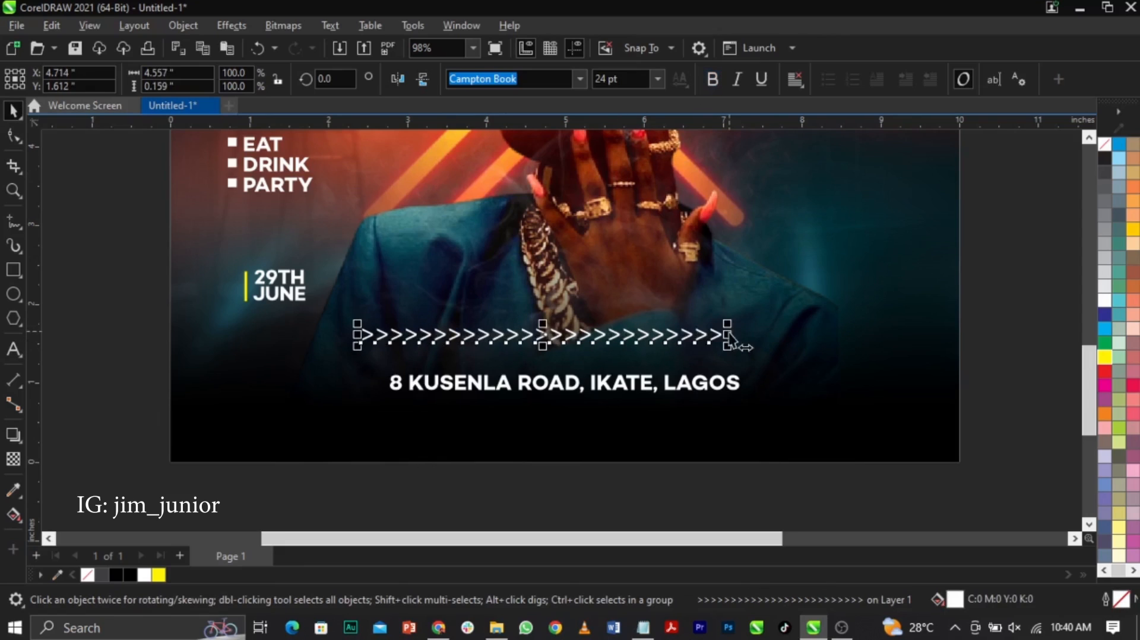
left_click_drag(727, 346, 669, 369)
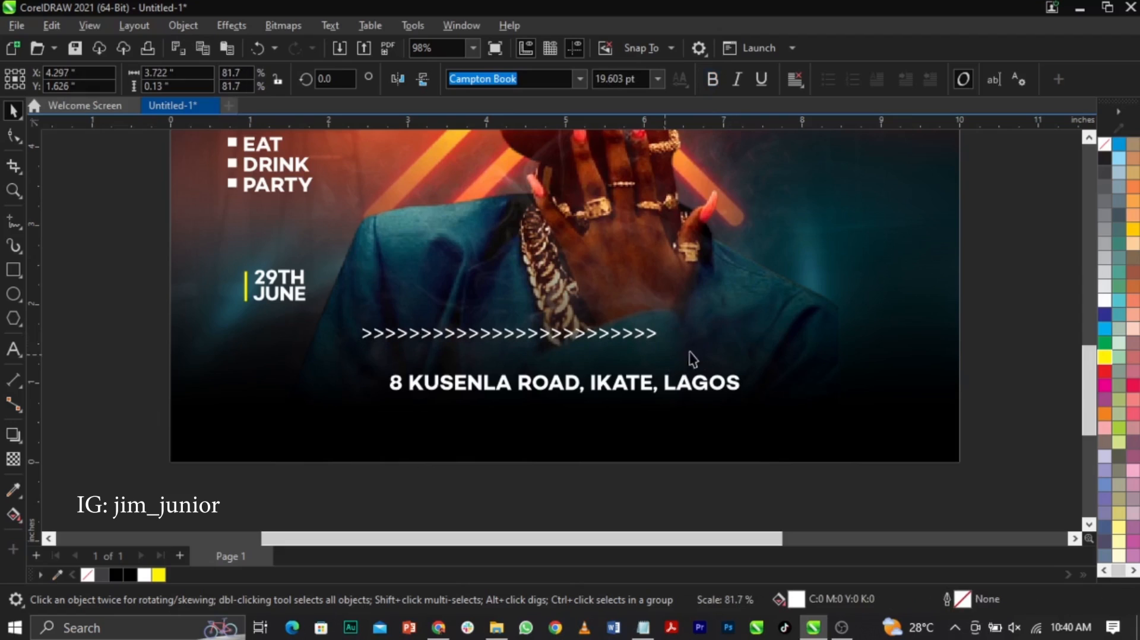
key("F10")
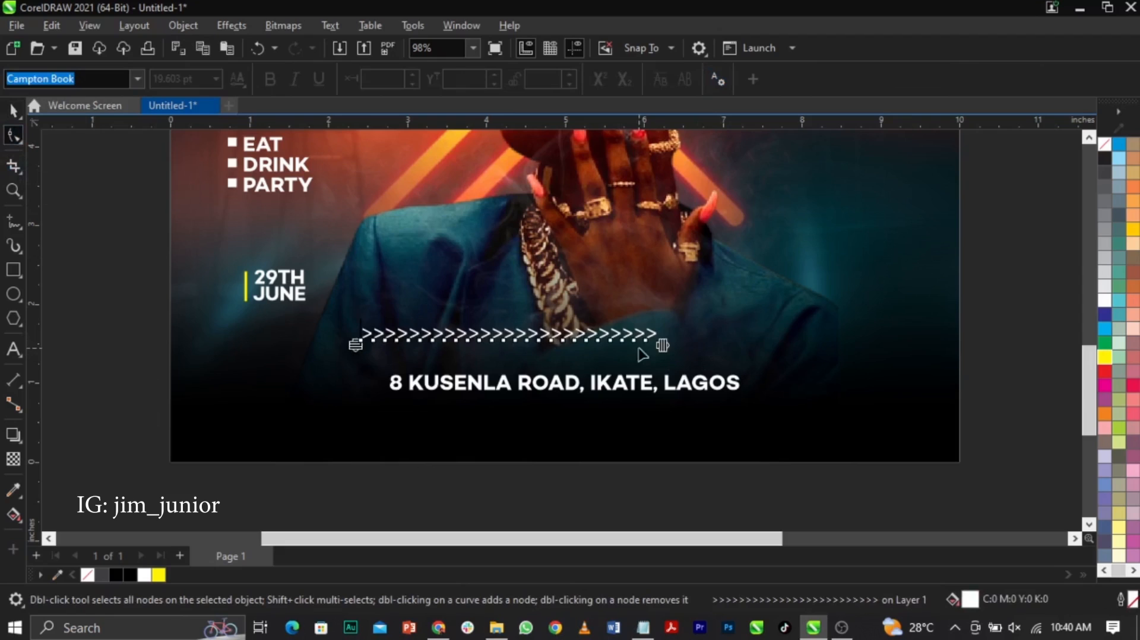
left_click_drag(661, 345, 817, 382)
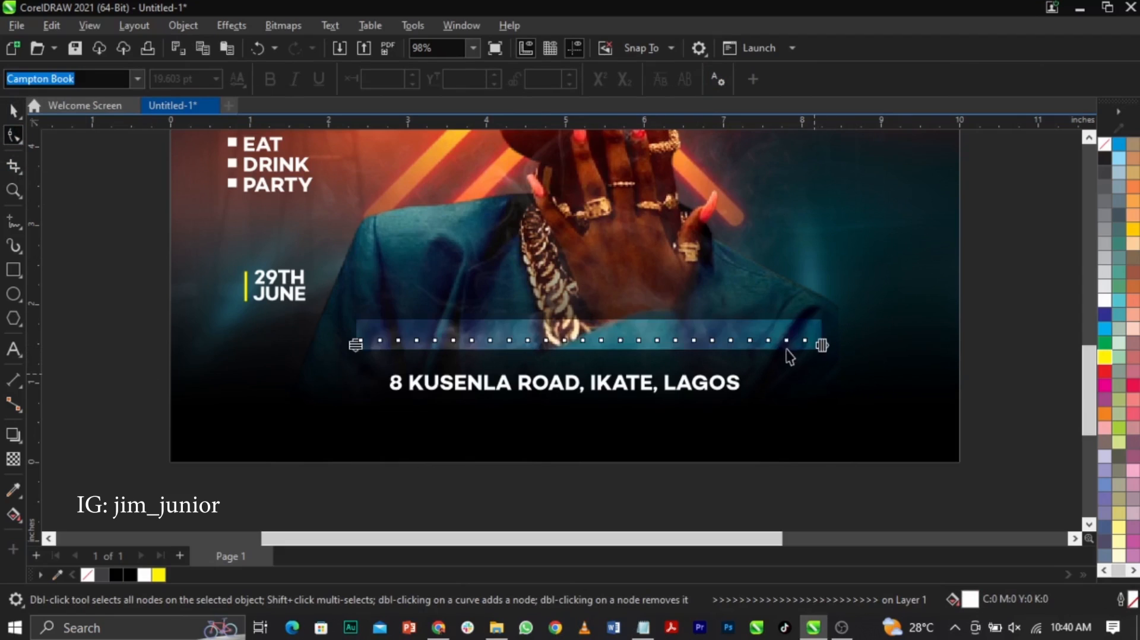
- Move the ">" row closer above the venue address and center it horizontally on the flyer
key("space")
left_click_drag(784, 336, 746, 362)
left_click(838, 362, "shift")
key("c")
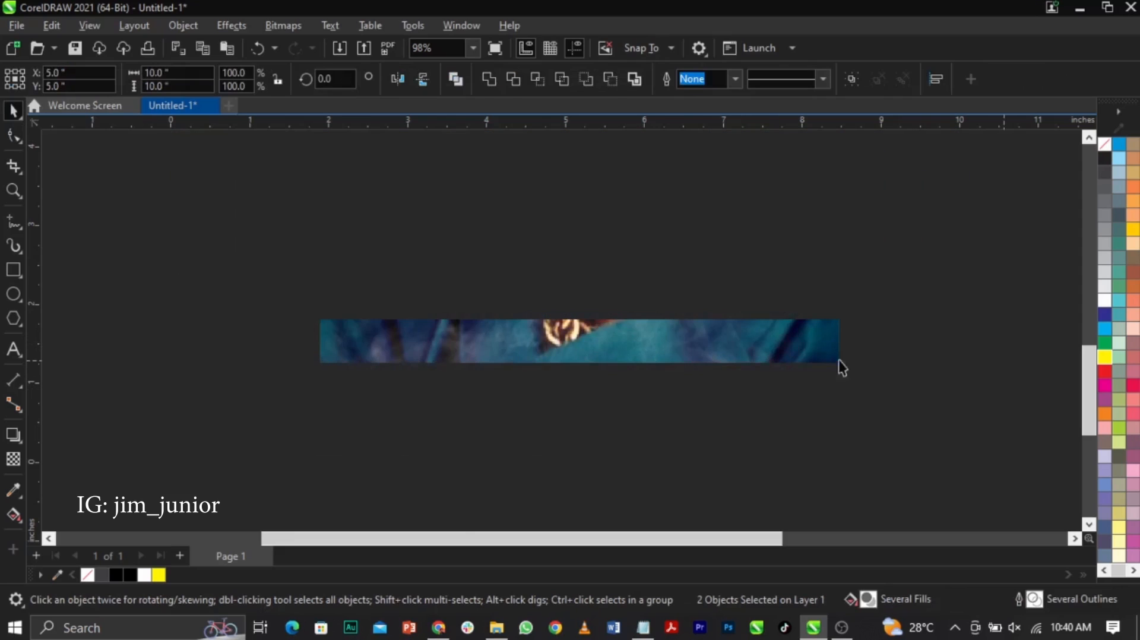
key("Escape")
scroll(719, 366, "up", 5)
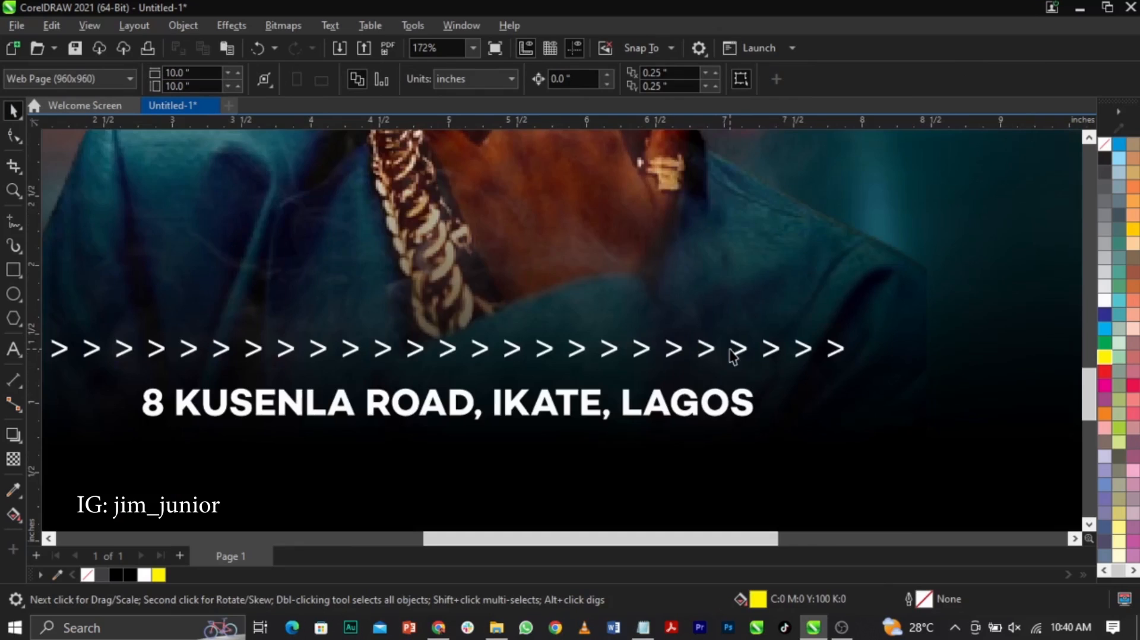
left_click(742, 359)
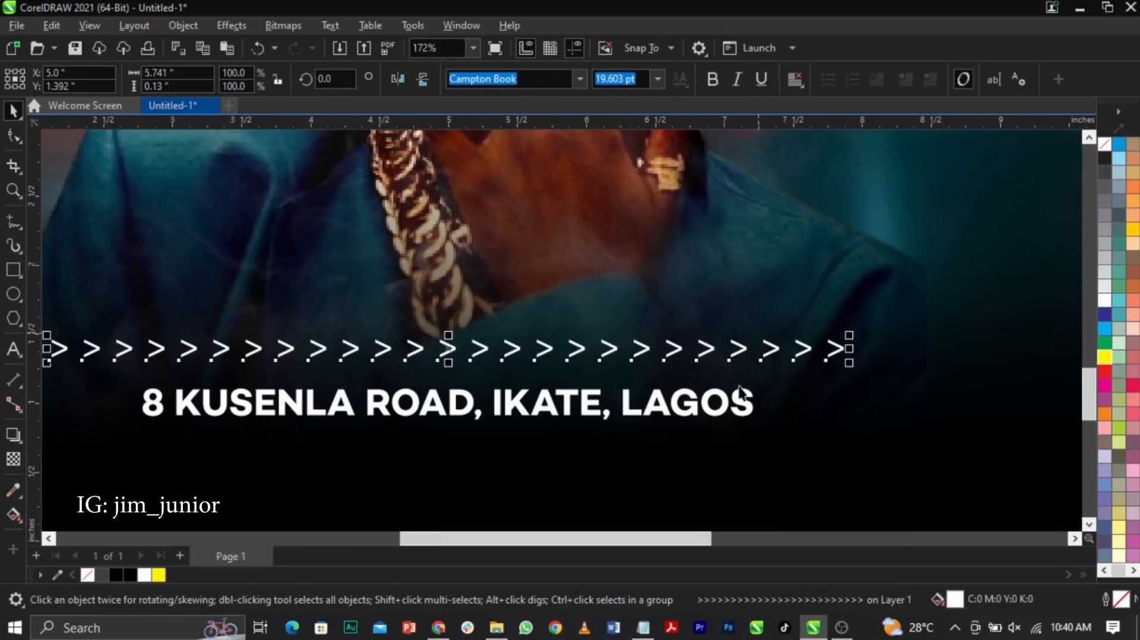
scroll(742, 386, "down", 1)
left_click(742, 399, "shift")
left_click(807, 355, "shift")
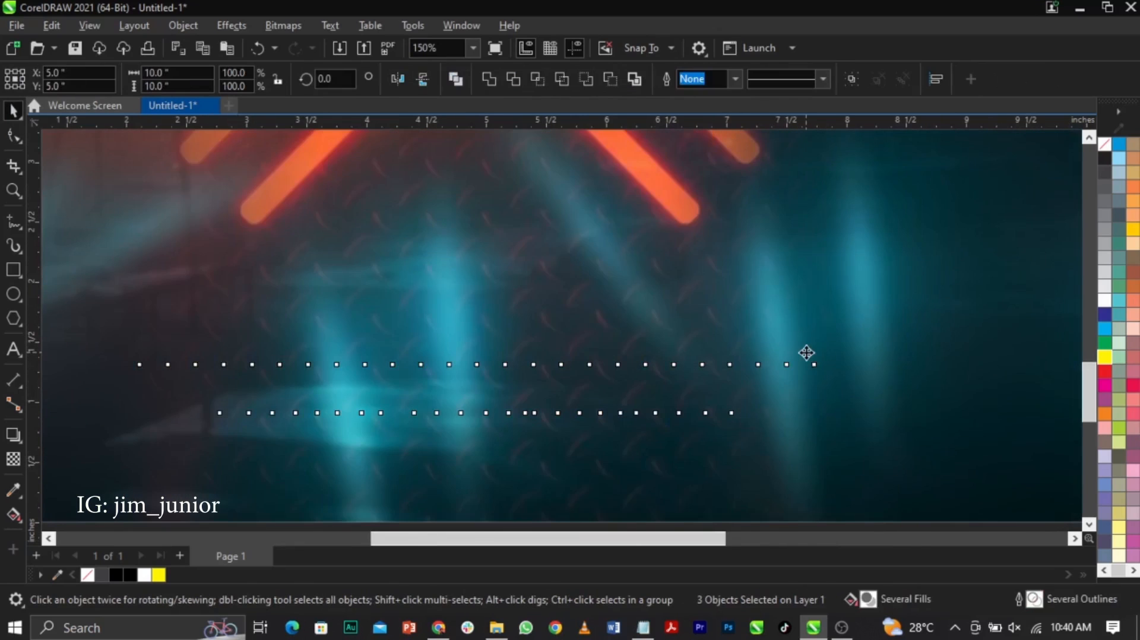
key("F3")
key("Escape")
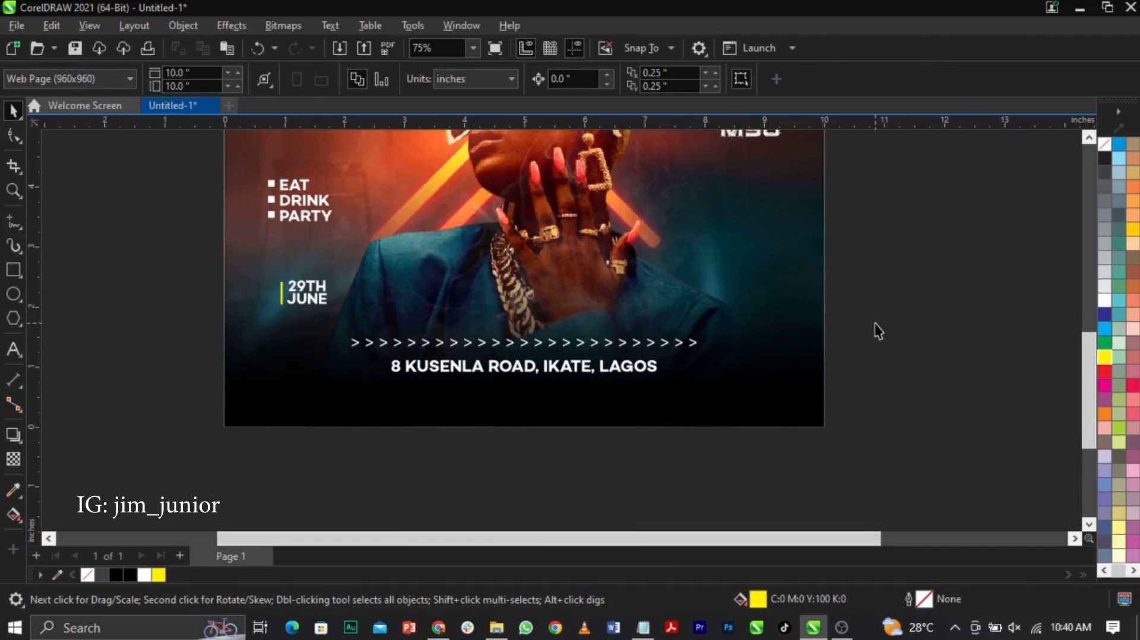
- Move the contact text block down beside the flyer, then cut its theback_bybottlesandglasses line and paste it as separate text in the flyer's lower-left corner
scroll(401, 455, "down", 2)
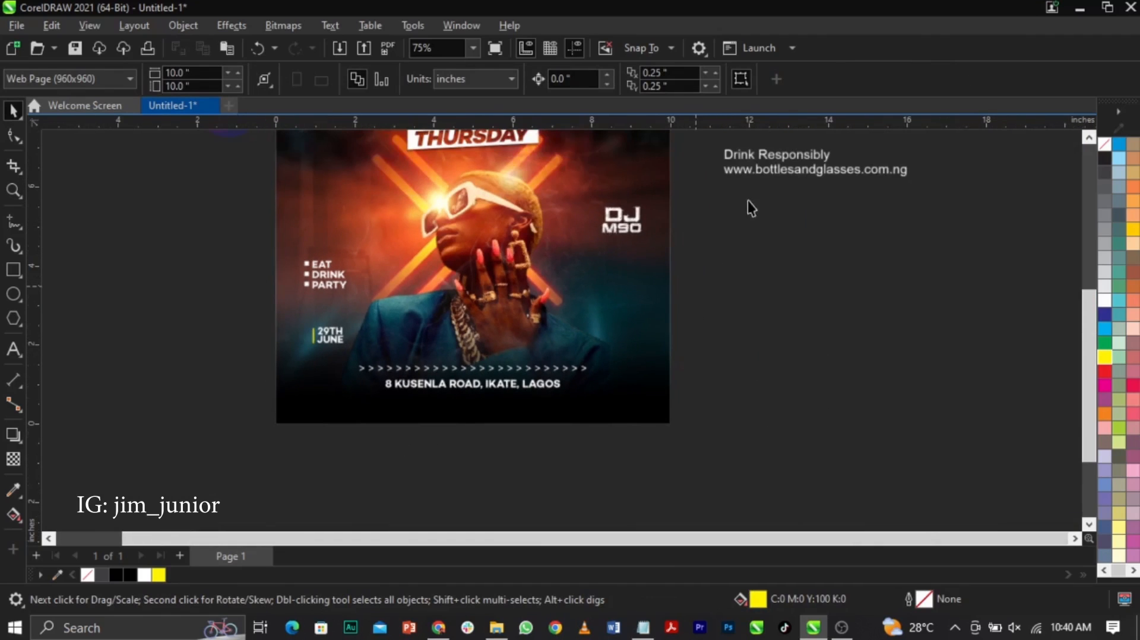
left_click_drag(773, 177, 747, 401)
double_click(830, 324)
left_click_drag(875, 323, 697, 314)
key("ctrl+x")
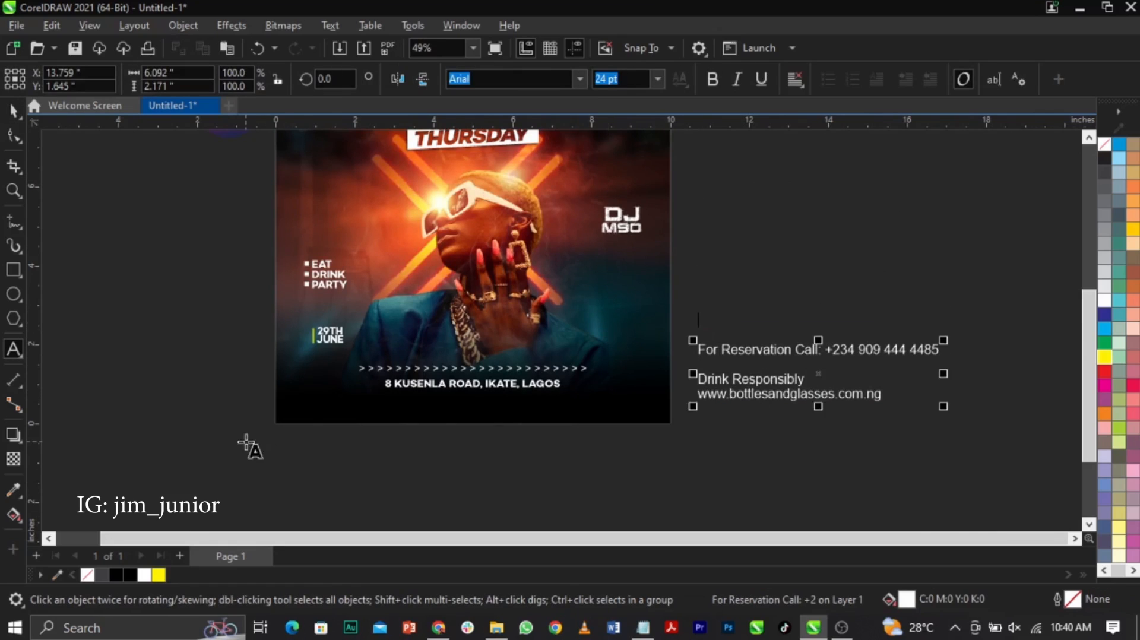
left_click(301, 401)
key("ctrl+v")
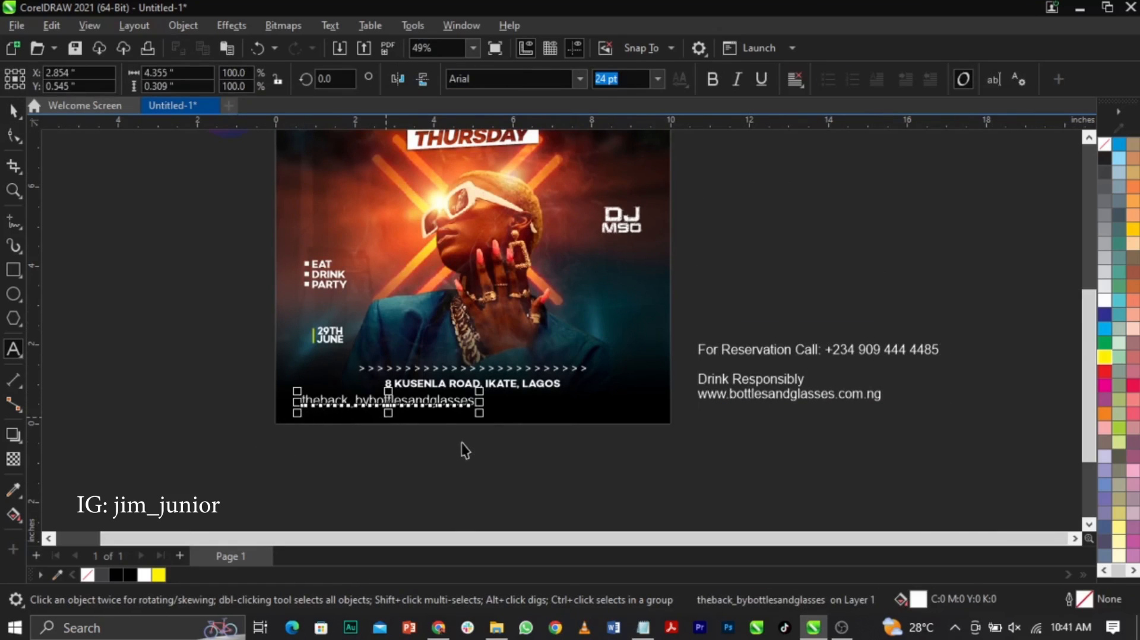
key("ctrl+space")
left_click(462, 449)
- Cut the "For Reservation Call" line from the contact block and paste it as separate text below the flyer
left_click(700, 355)
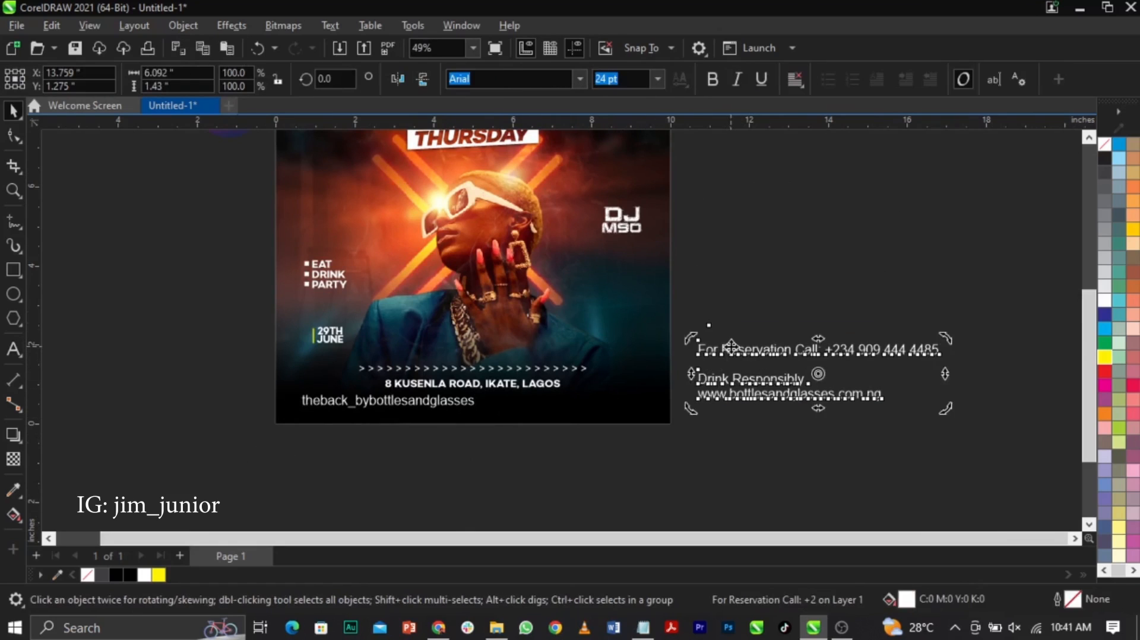
left_click_drag(698, 353, 916, 363)
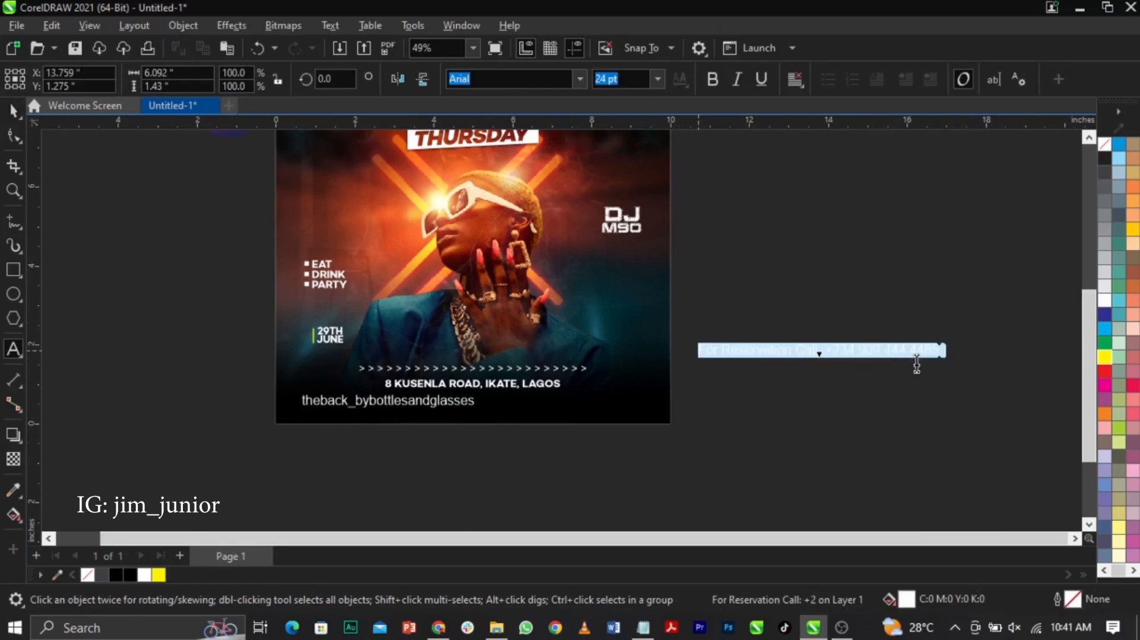
key("ctrl+x")
left_click(538, 446)
key("ctrl+v")
key("ctrl+space")
- Set the theback_bybottlesandglasses text to Campton Medium, scale it to about 12.6 pt and shift it slightly within the flyer's lower-left corner
key("z")
left_click(553, 378)
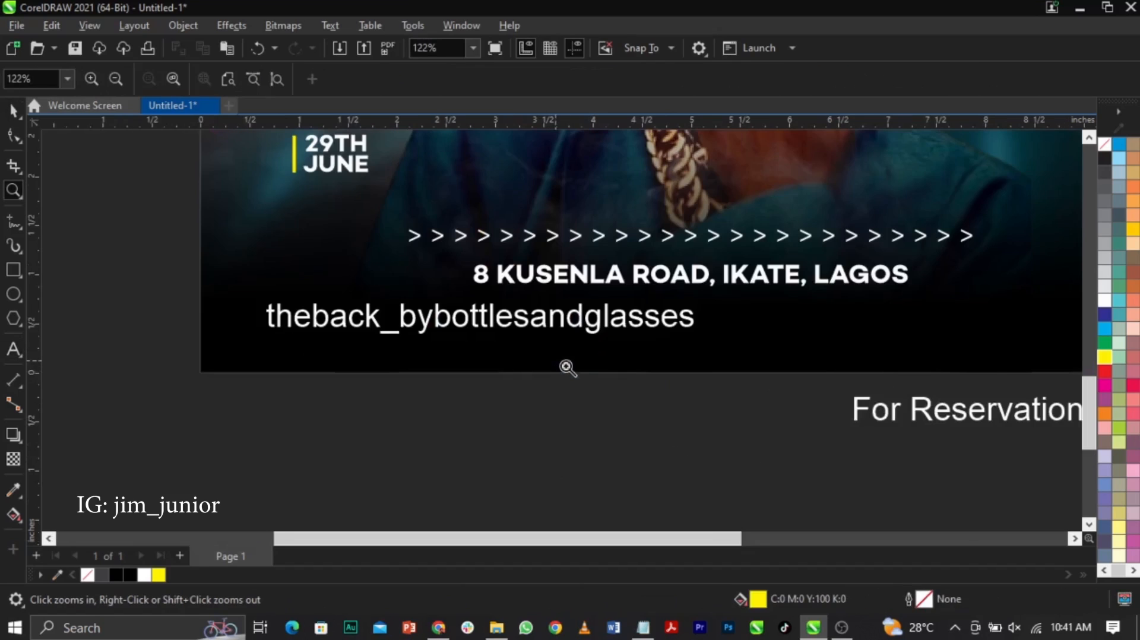
key("space")
left_click(600, 333)
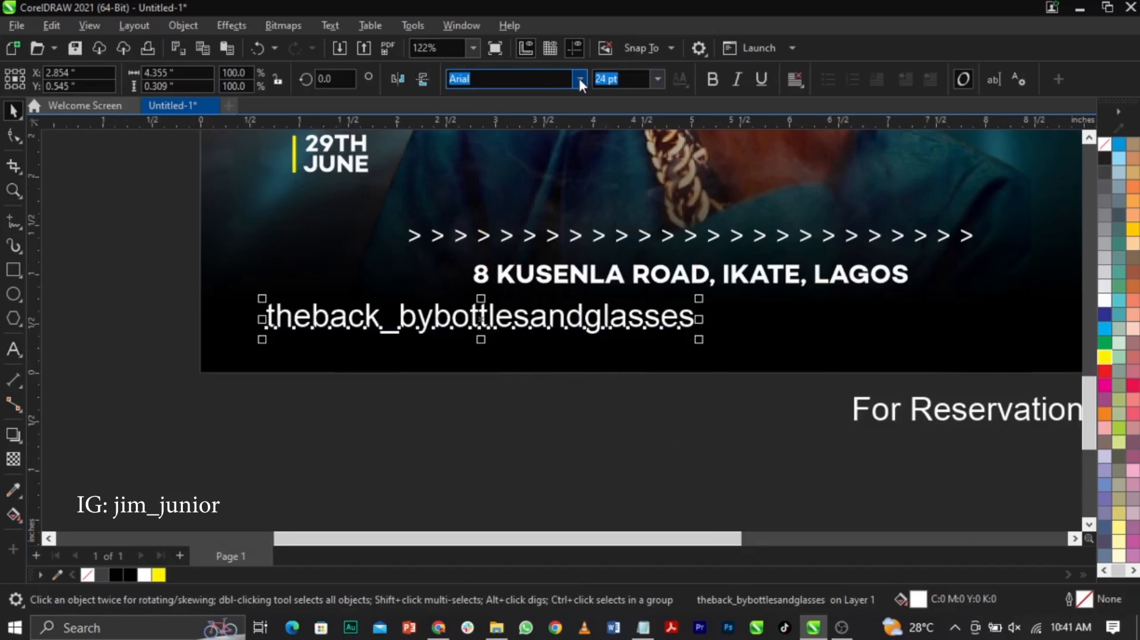
left_click(579, 78)
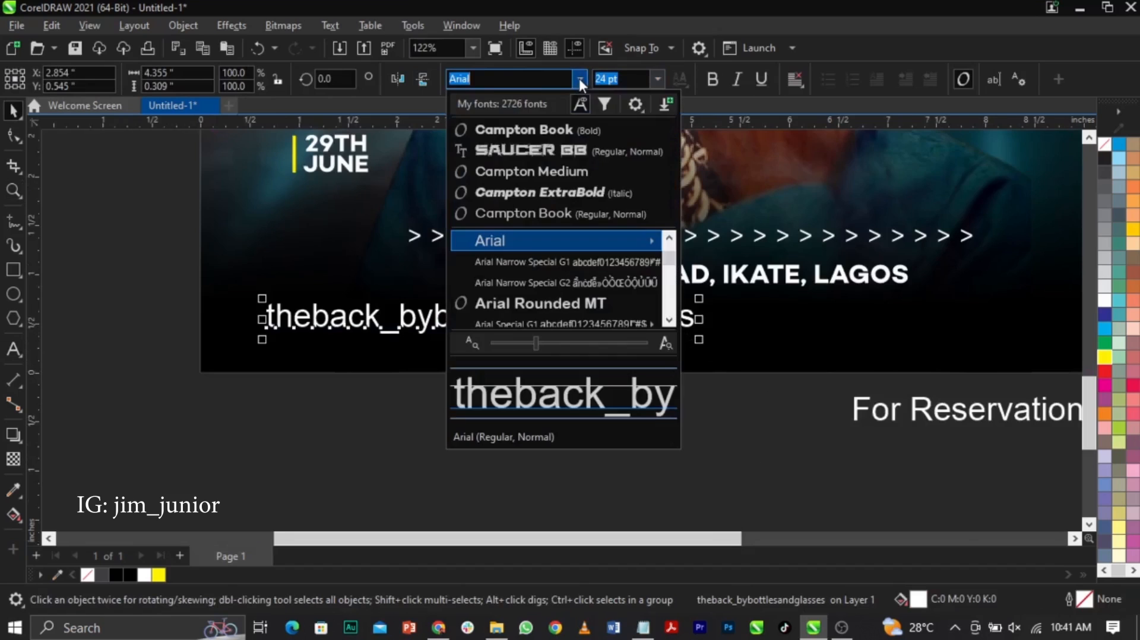
left_click(563, 173)
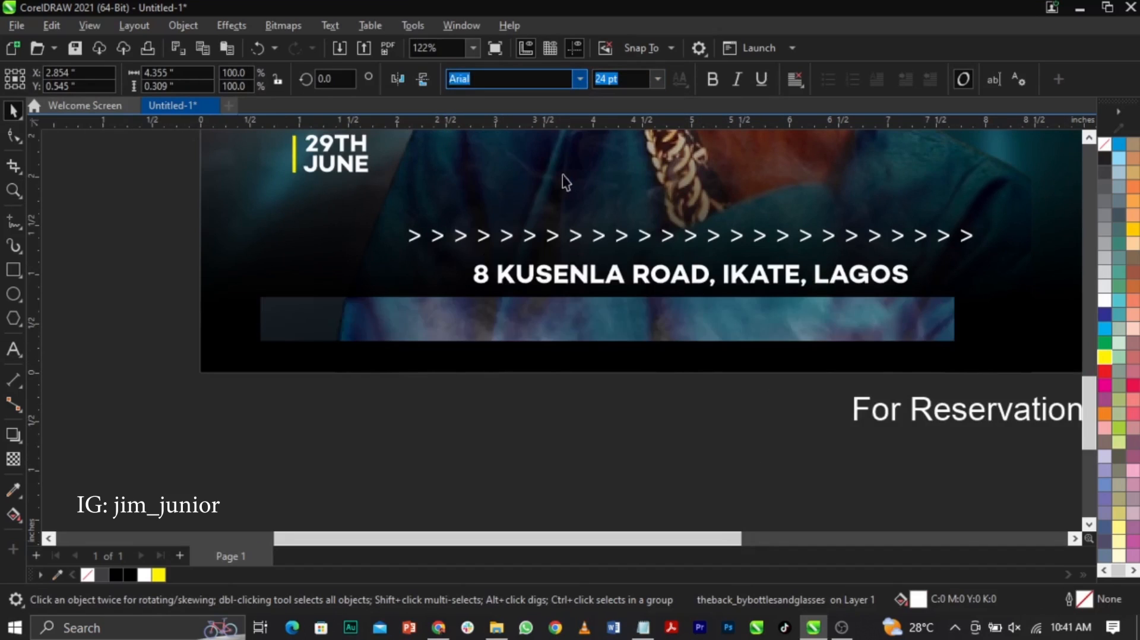
left_click_drag(747, 341, 522, 364)
left_click_drag(474, 311, 495, 333)
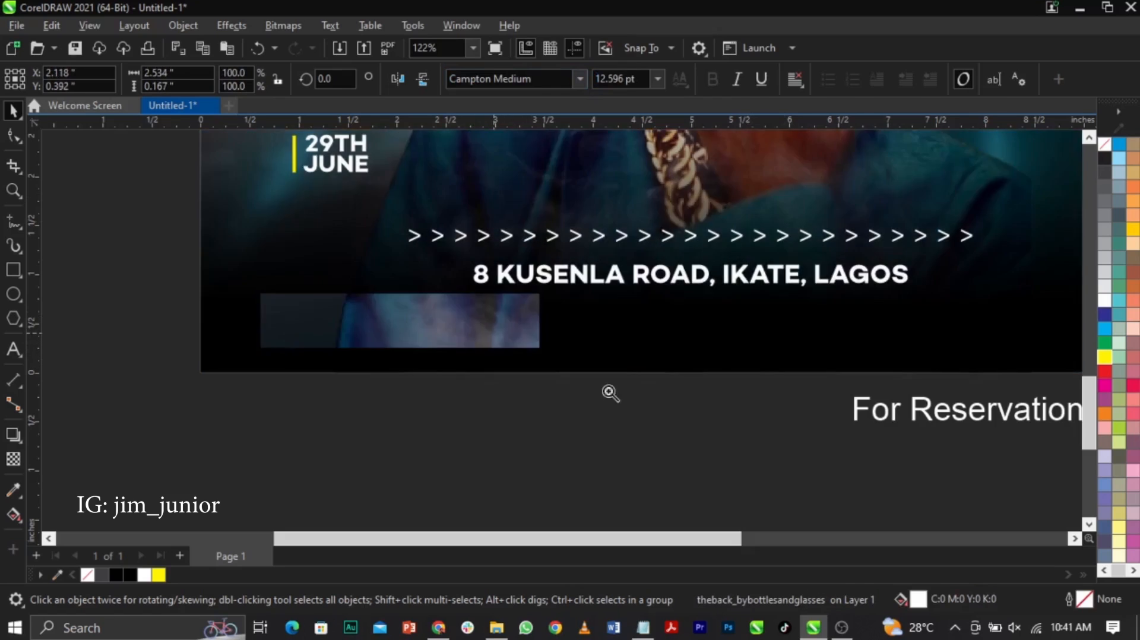
- Move the WhatsApp, Instagram and Facebook icons down beside the flyer's lower-left edge, near the social handle text
left_click(566, 406)
key("F2")
right_click(649, 372)
scroll(679, 397, "down", 1)
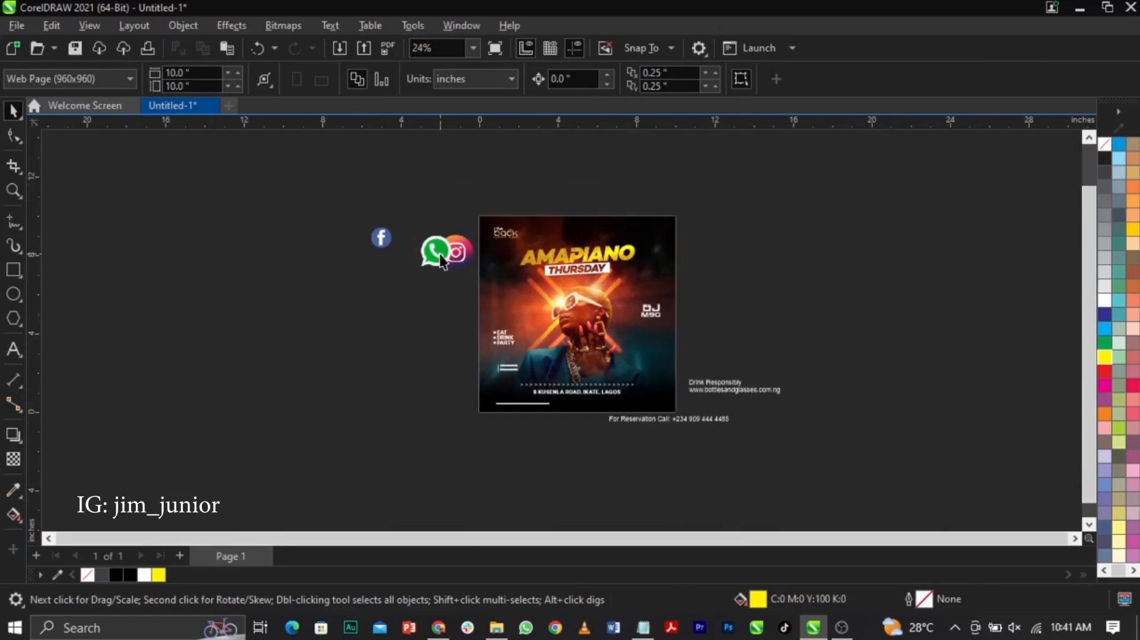
left_click_drag(437, 253, 401, 369)
left_click_drag(451, 258, 416, 385)
left_click_drag(381, 238, 460, 377)
key("z")
left_click_drag(376, 351, 597, 452)
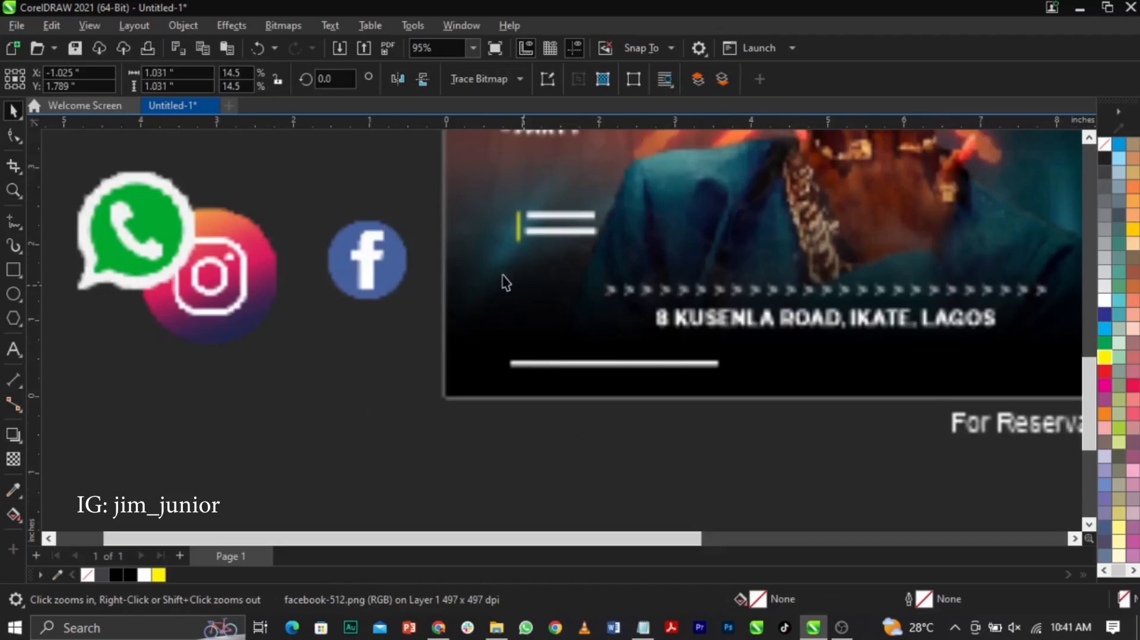
- Enlarge the Facebook icon to about 1.77 in, move it down beside the flyer and convert it to a bitmap
left_click_drag(411, 216, 440, 187)
left_click_drag(401, 251, 384, 327)
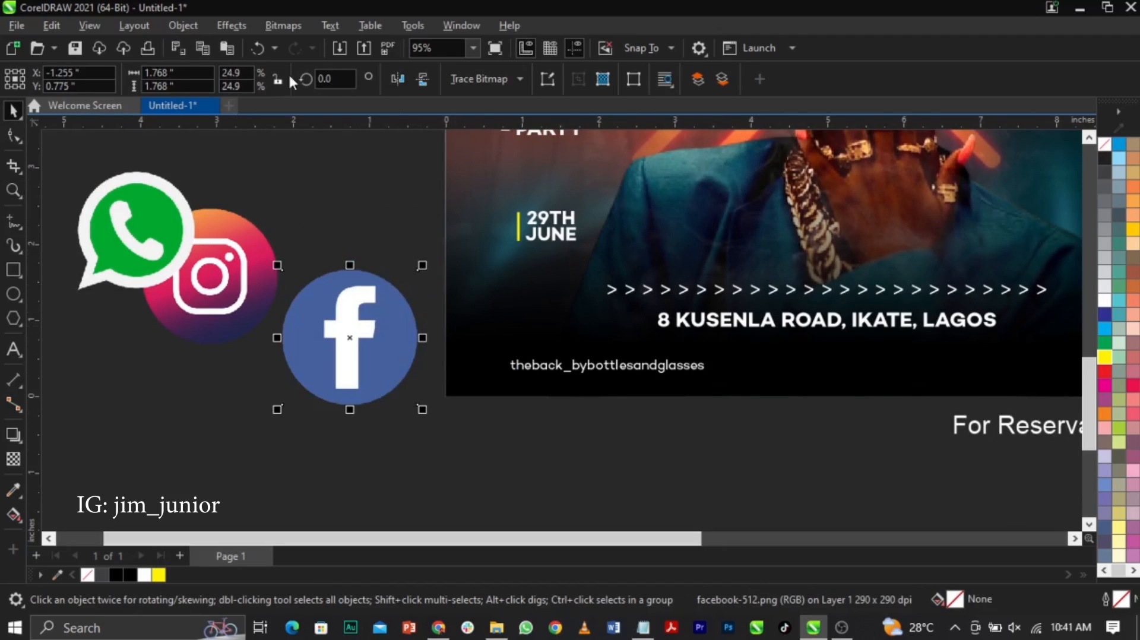
left_click(283, 26)
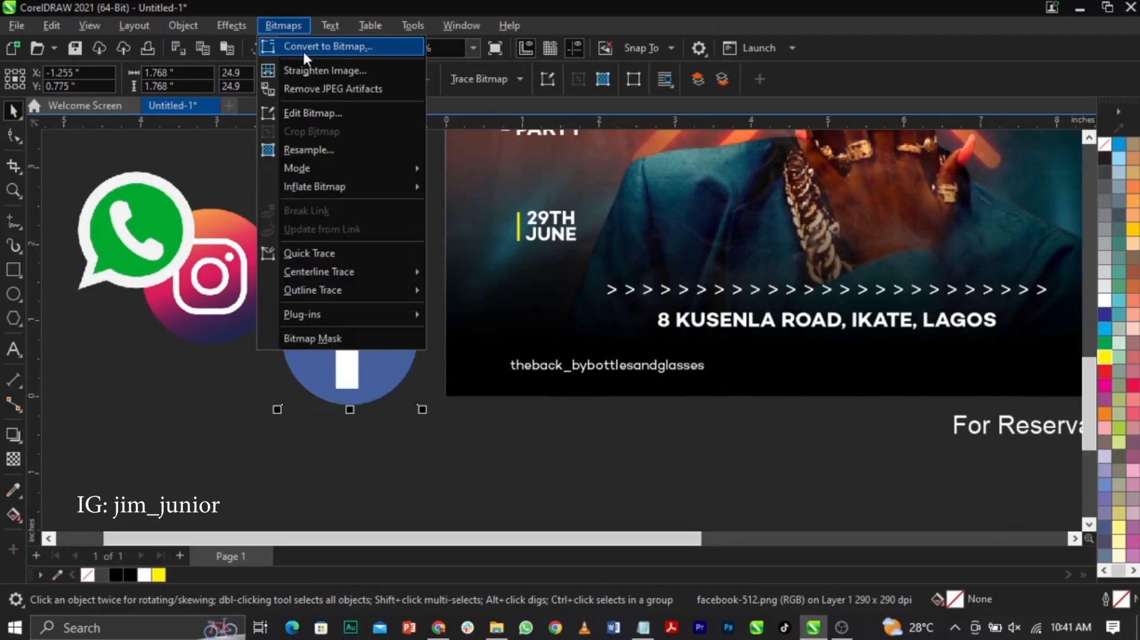
left_click(302, 49)
left_click(595, 409)
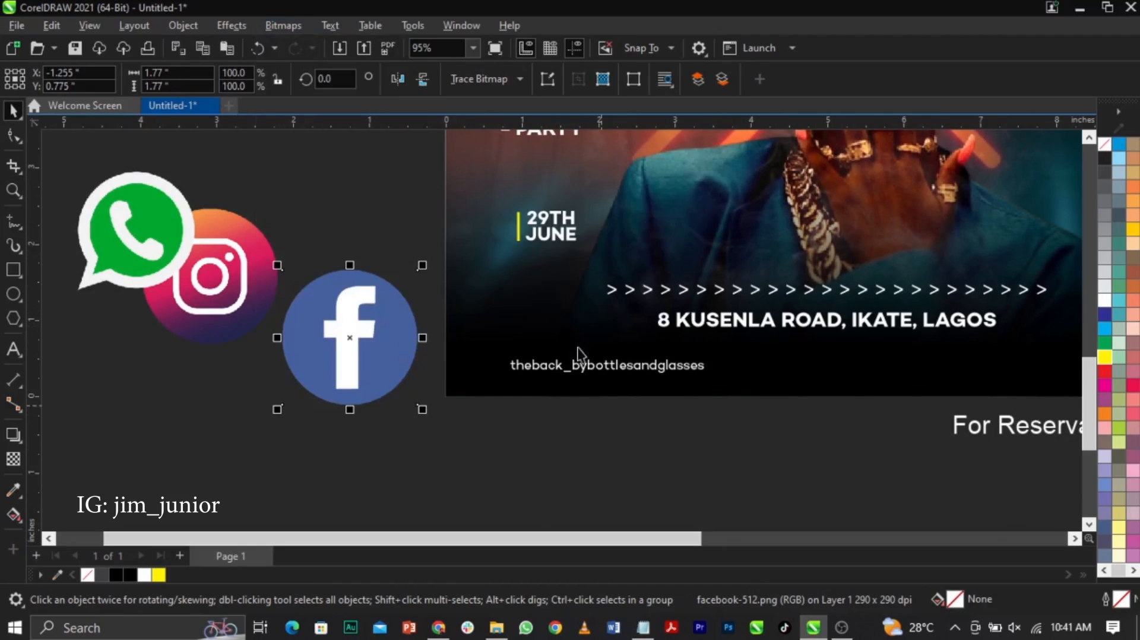
- Convert the Facebook bitmap to 1-bit black and white using the Line Art method at threshold 165
left_click(285, 25)
mouse_move(318, 168)
left_click(436, 169)
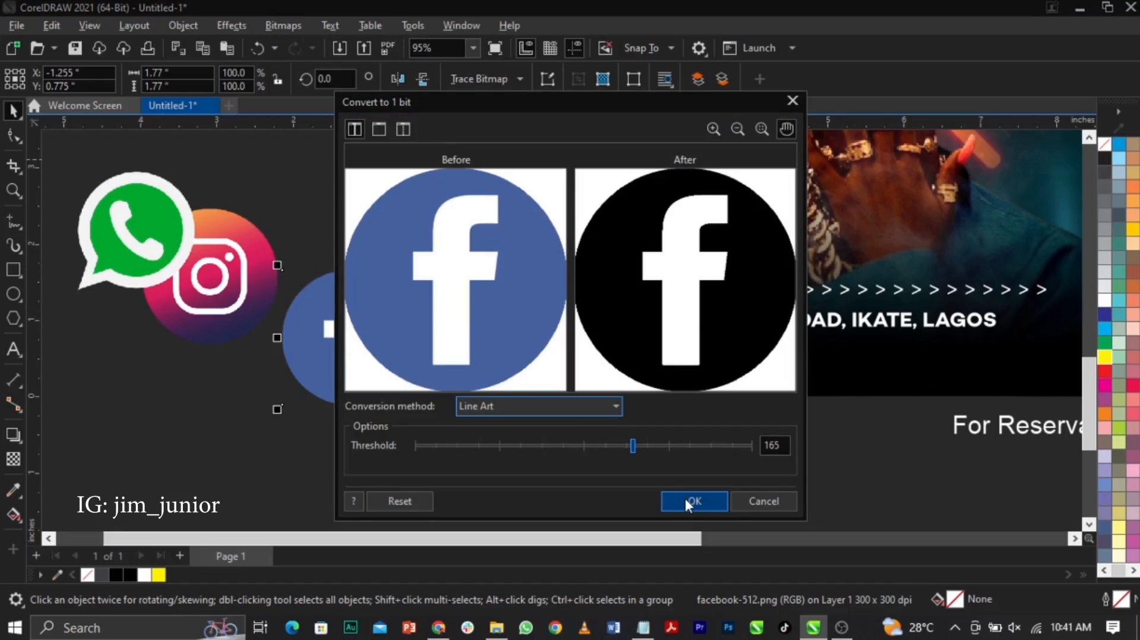
left_click(692, 502)
- Outline-trace the black-and-white Facebook bitmap as Line Art and delete the original bitmap
left_click(495, 83)
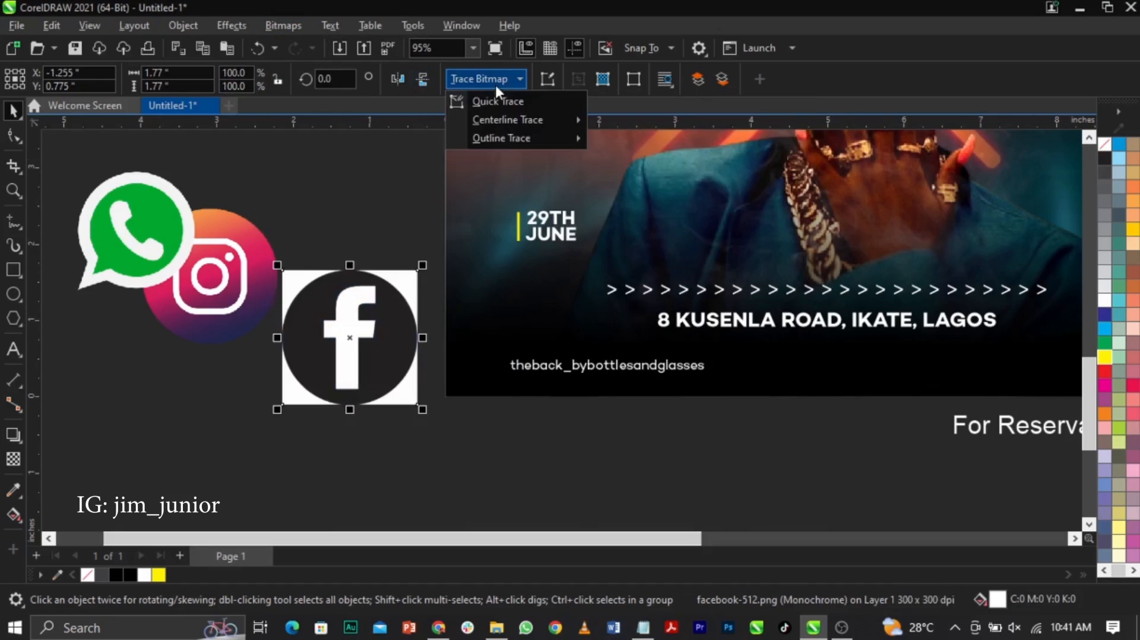
mouse_move(501, 141)
left_click(642, 143)
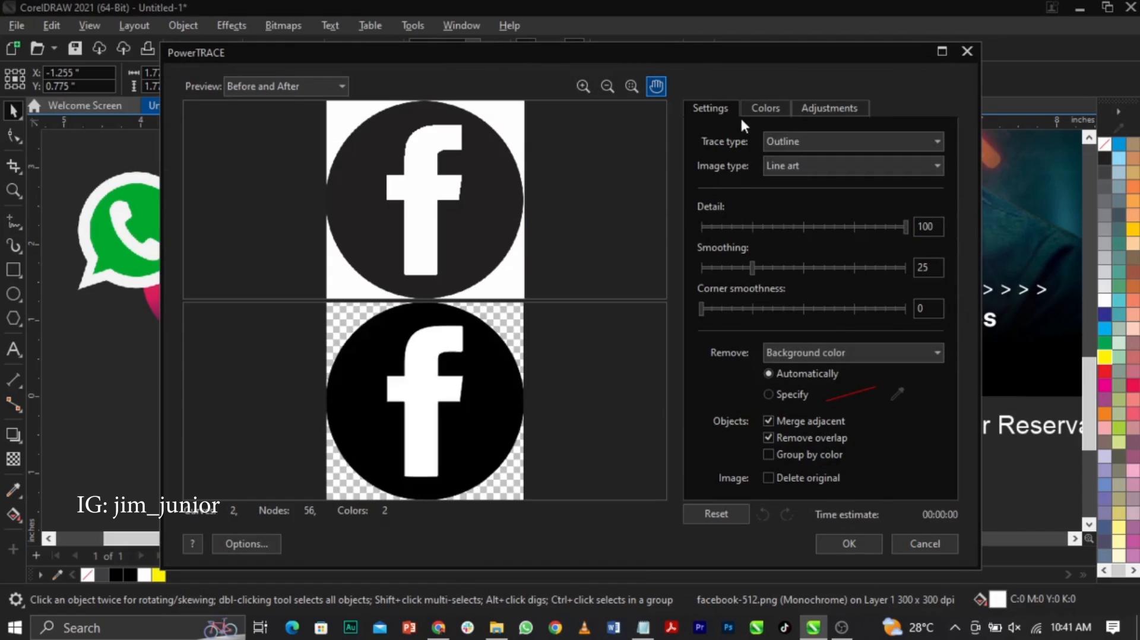
left_click(853, 544)
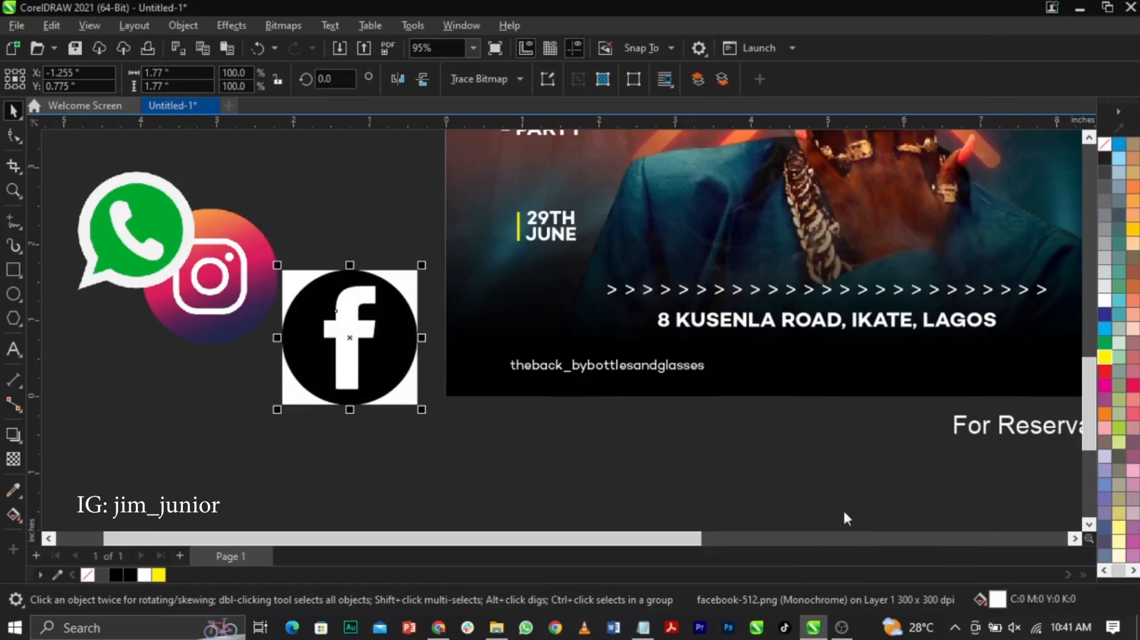
left_click(395, 399)
key("Delete")
- Ungroup the traced Facebook icon and delete its white f shape, leaving a cut-out in the black circle
left_click(364, 382)
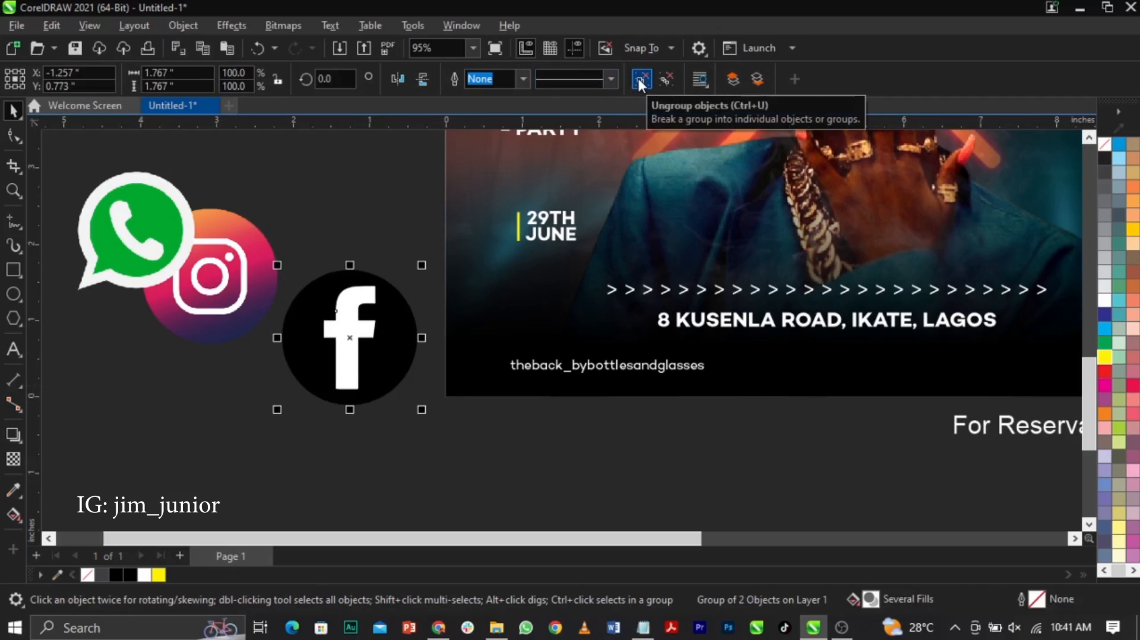
left_click(638, 79)
left_click(352, 270)
left_click(386, 219)
left_click(361, 316)
left_click(357, 312)
key("Delete")
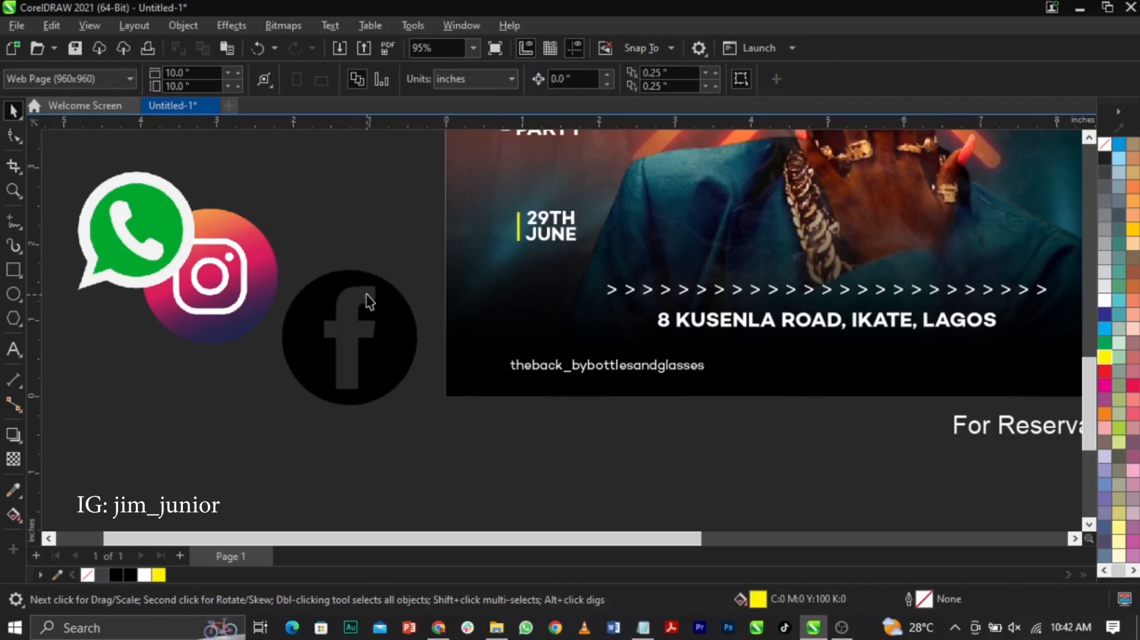
- Move the traced Facebook icon down out of the way and convert the Instagram icon, moved nearer the flyer, to a bitmap
left_click_drag(302, 416, 287, 441)
left_click_drag(241, 266, 369, 295)
left_click(270, 25)
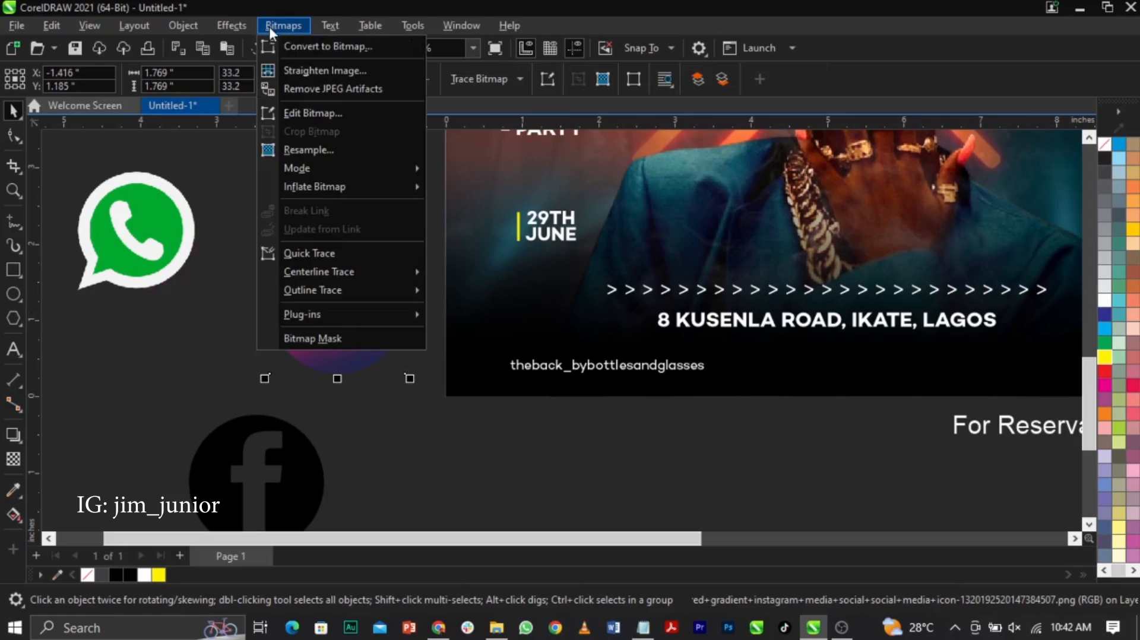
left_click(301, 44)
left_click(594, 406)
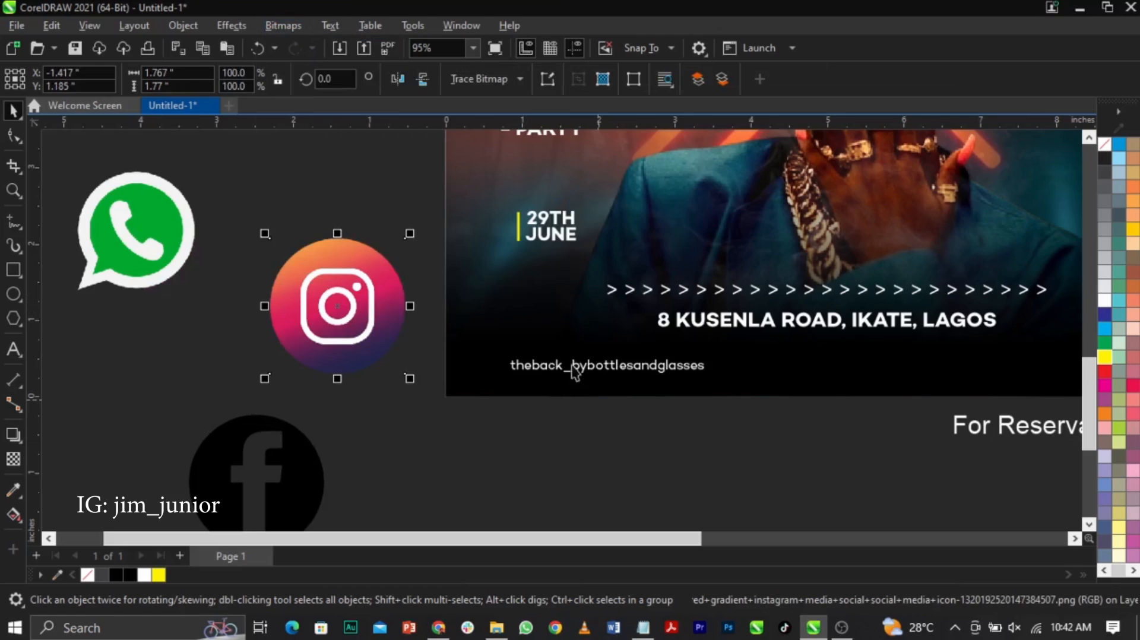
- Convert the Instagram bitmap to 1-bit Line Art, raising the threshold until the whole circle turns black
left_click(288, 20)
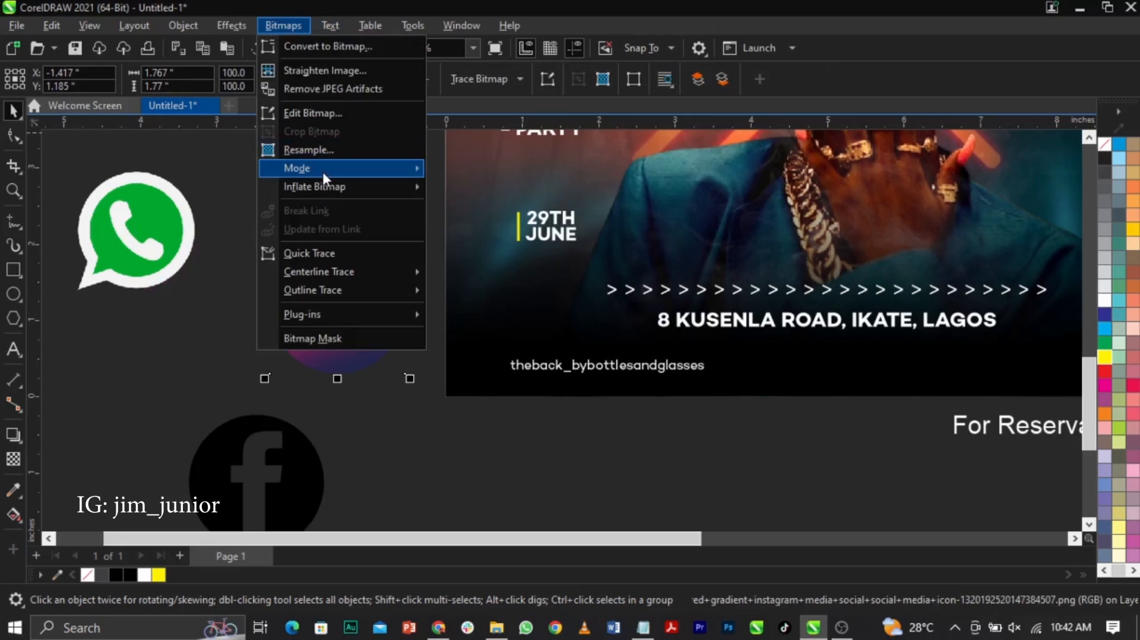
mouse_move(322, 169)
left_click(464, 172)
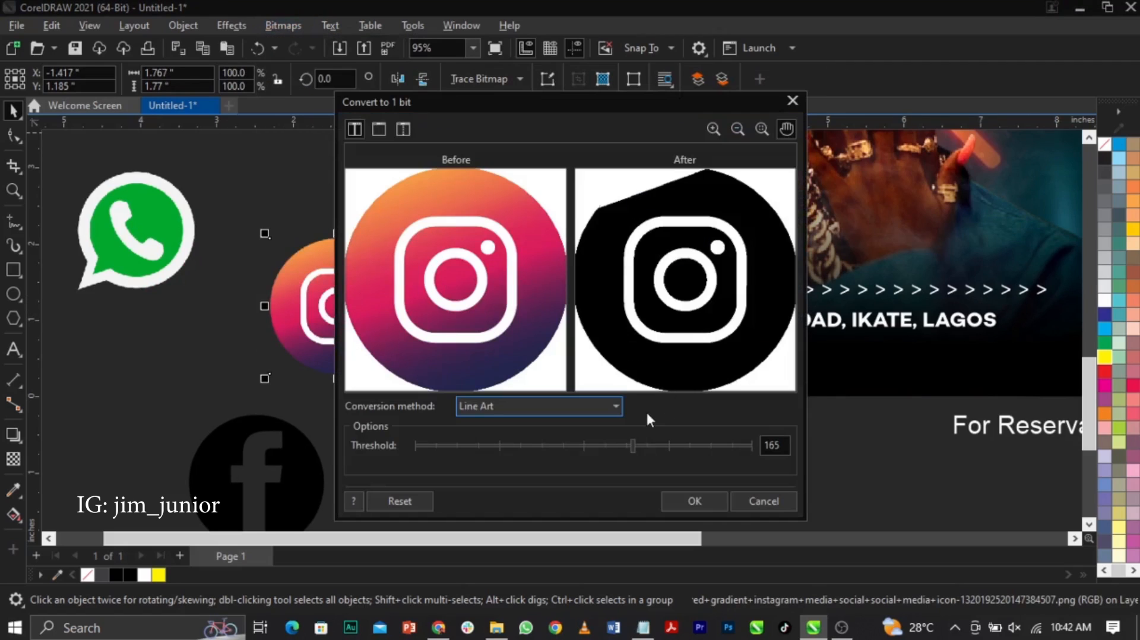
left_click(676, 447)
left_click(636, 444)
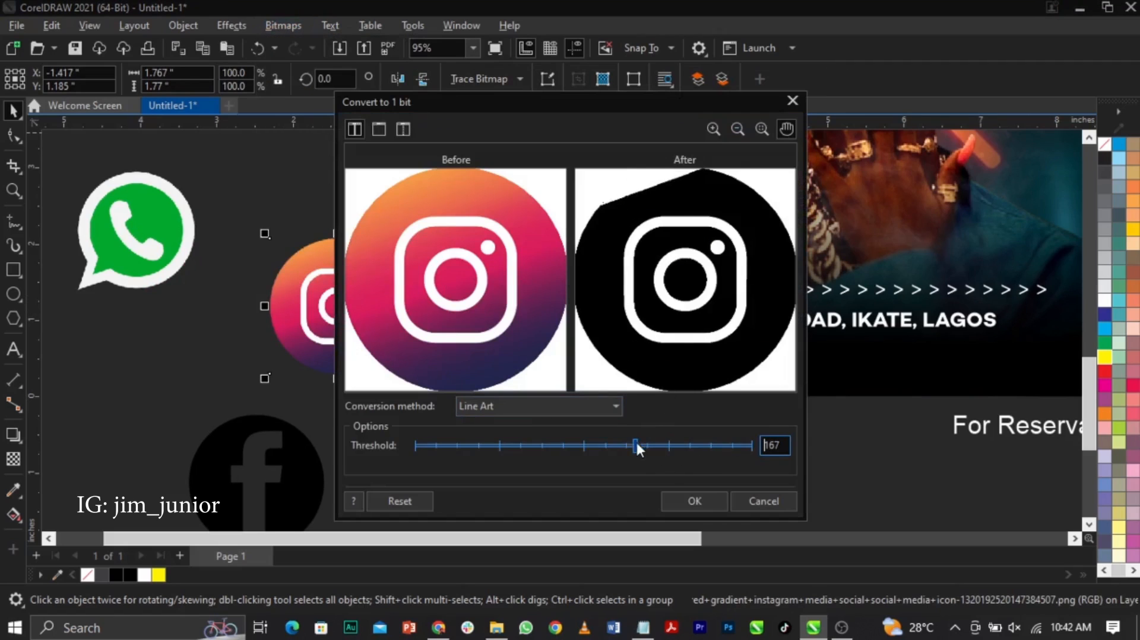
left_click(620, 445)
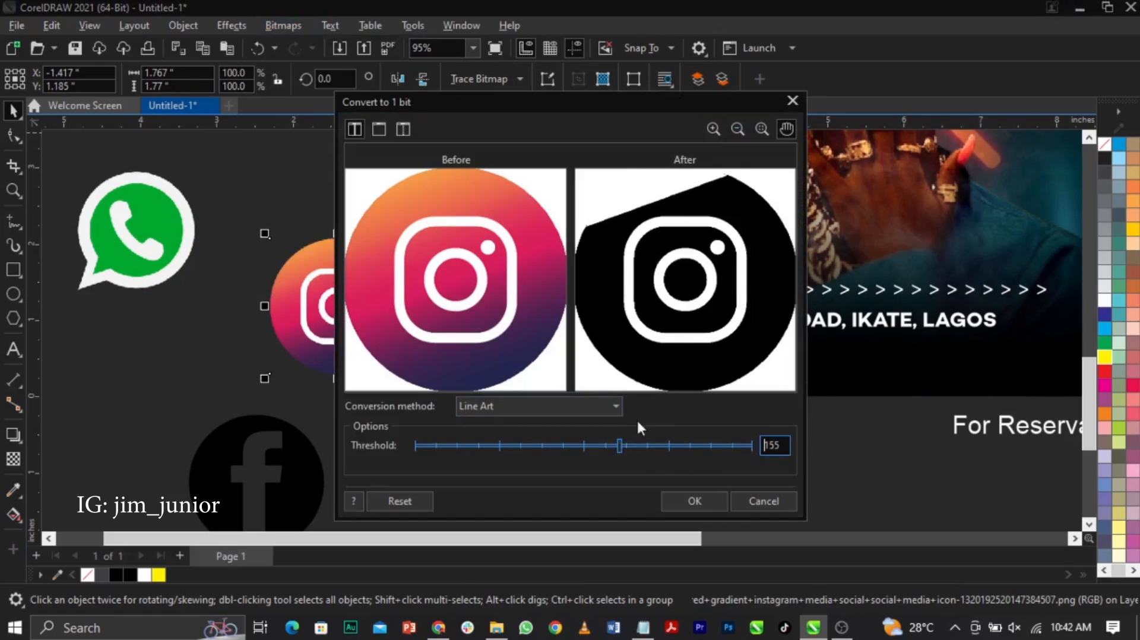
left_click(685, 444)
left_click(692, 500)
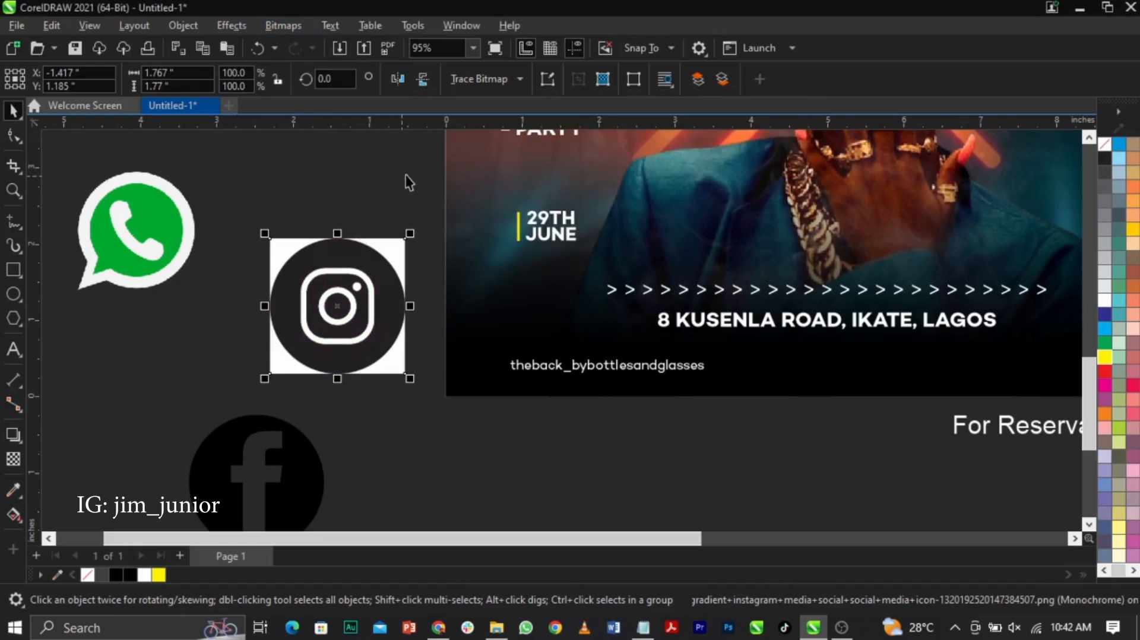
- Outline-trace the black-and-white Instagram bitmap as Line Art and delete the original bitmap
left_click(494, 83)
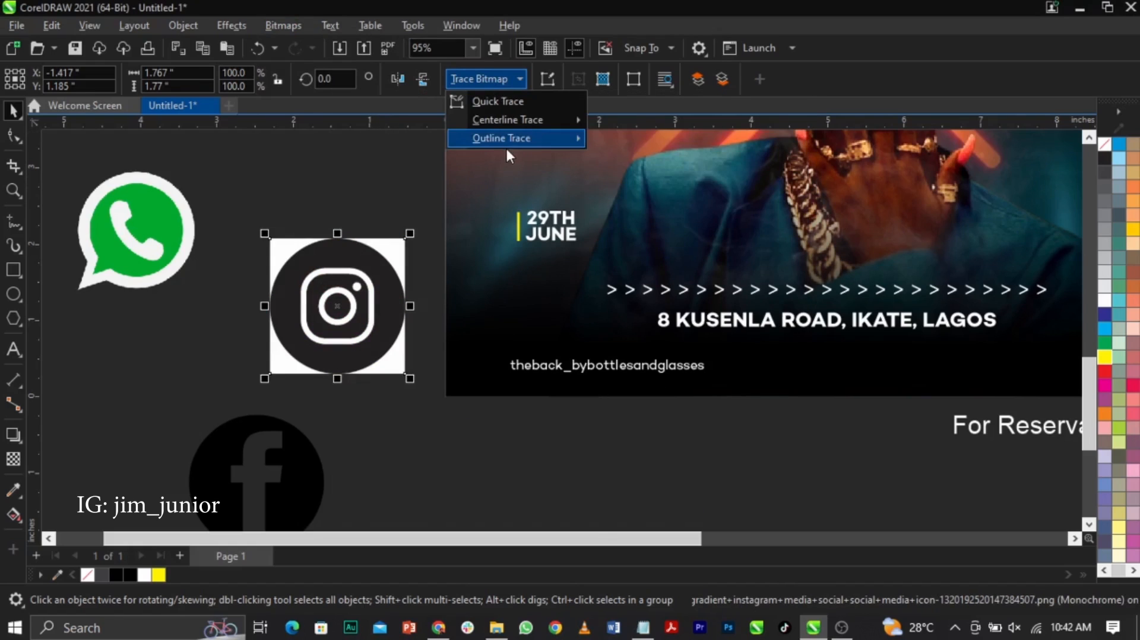
mouse_move(507, 146)
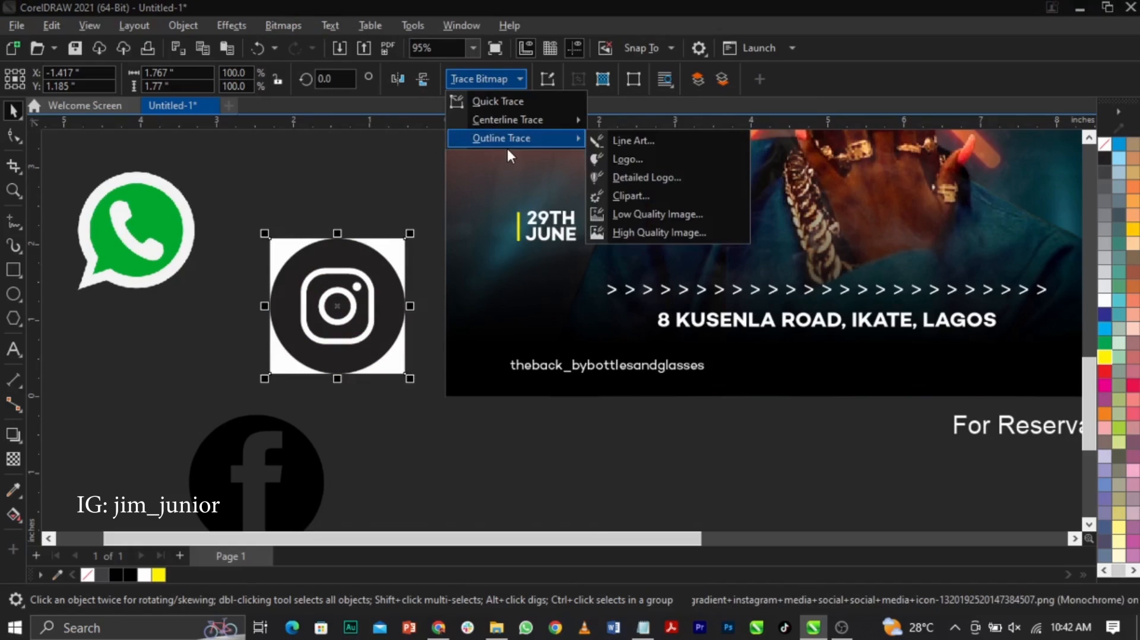
left_click(603, 143)
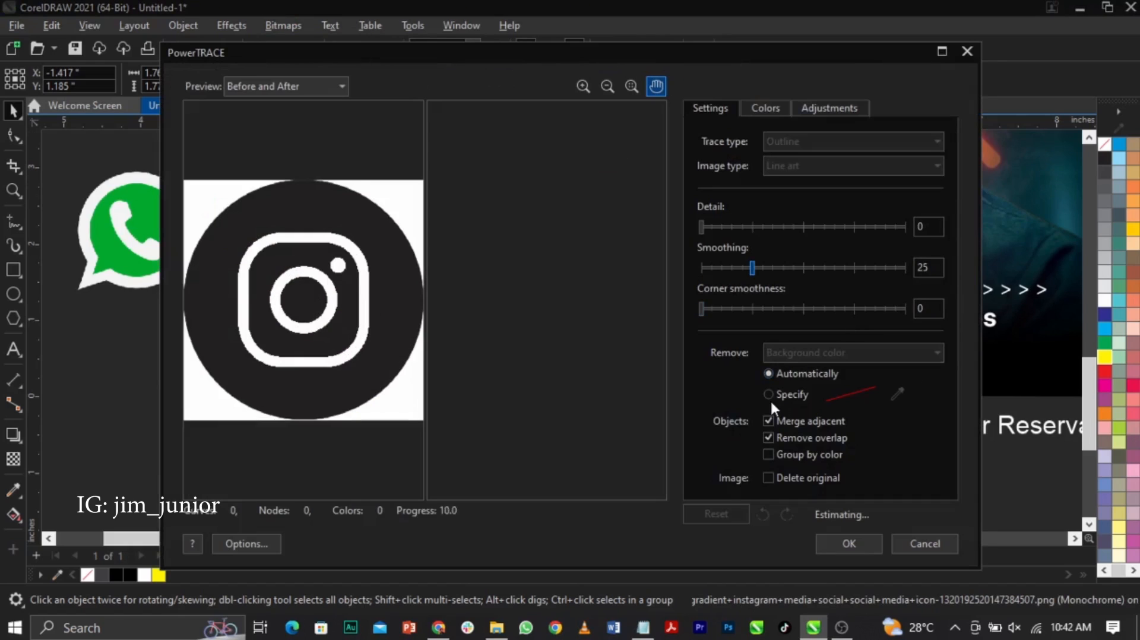
left_click(862, 543)
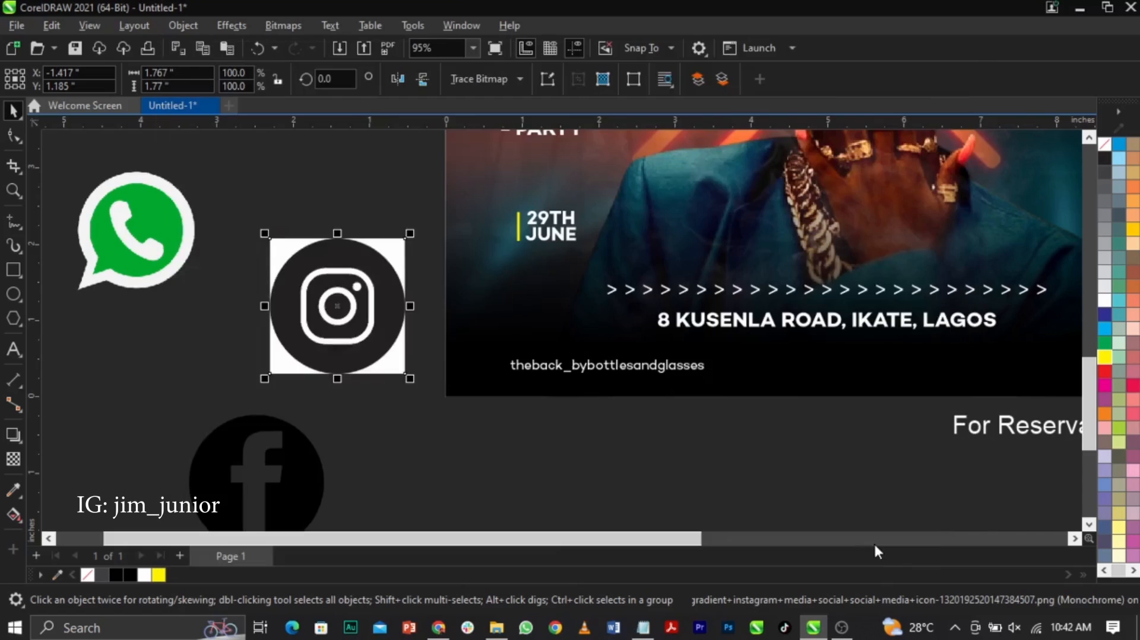
left_click(373, 411)
left_click(405, 373)
key("Delete")
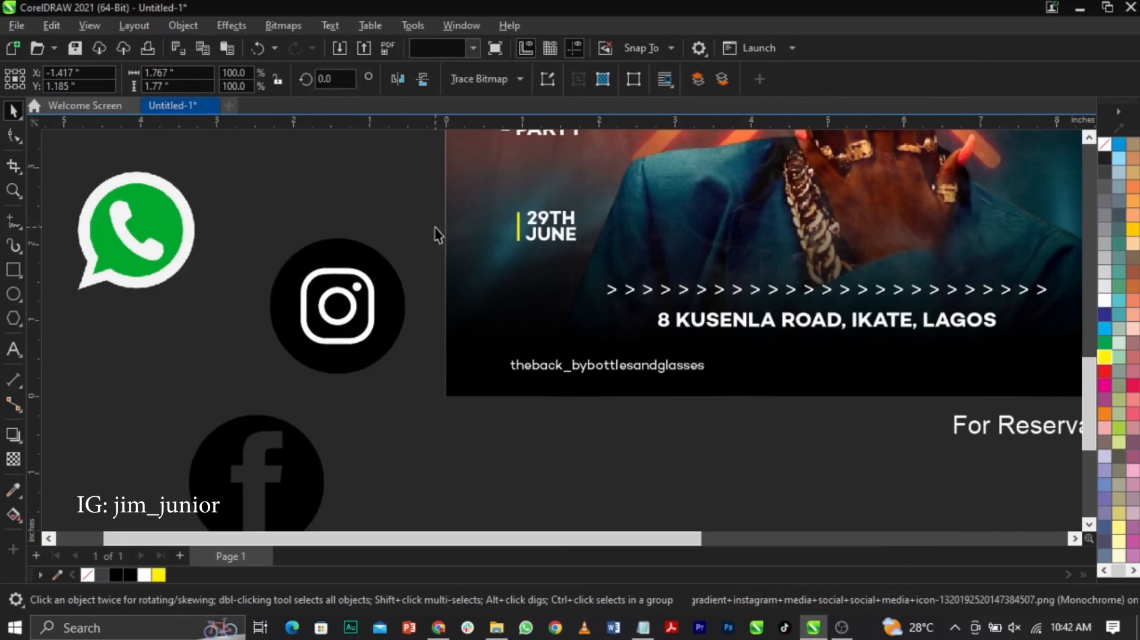
- Ungroup the traced Instagram icon and delete its white camera shapes from the black circle
left_click(336, 309)
left_click(640, 82)
left_click(308, 195)
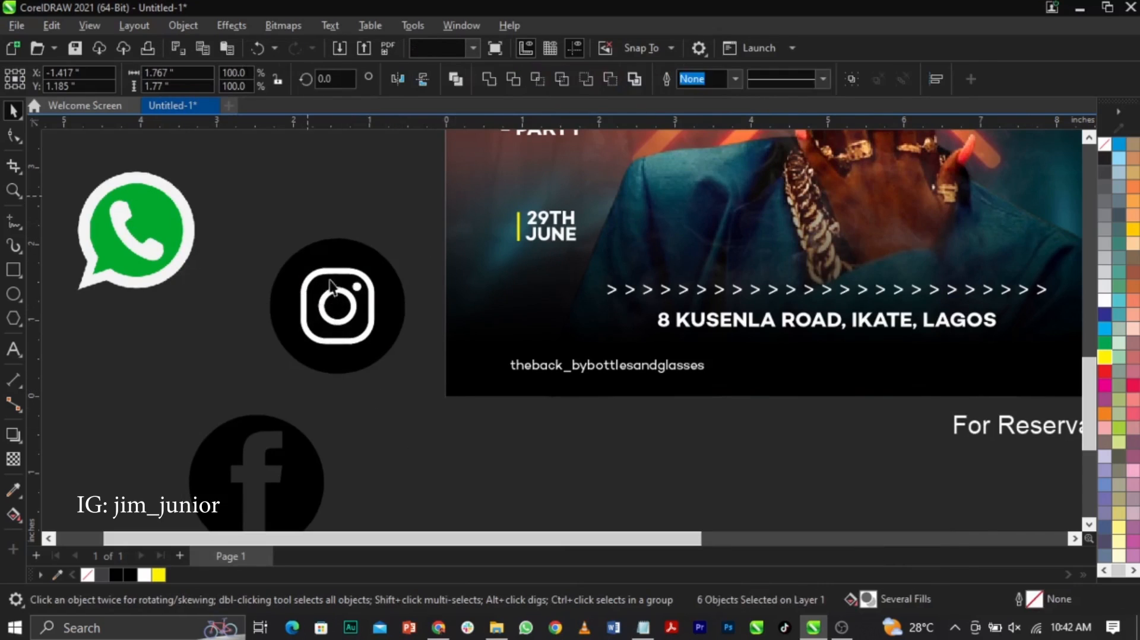
scroll(335, 288, "up", 2)
left_click(338, 291)
key("Delete")
left_click(342, 266)
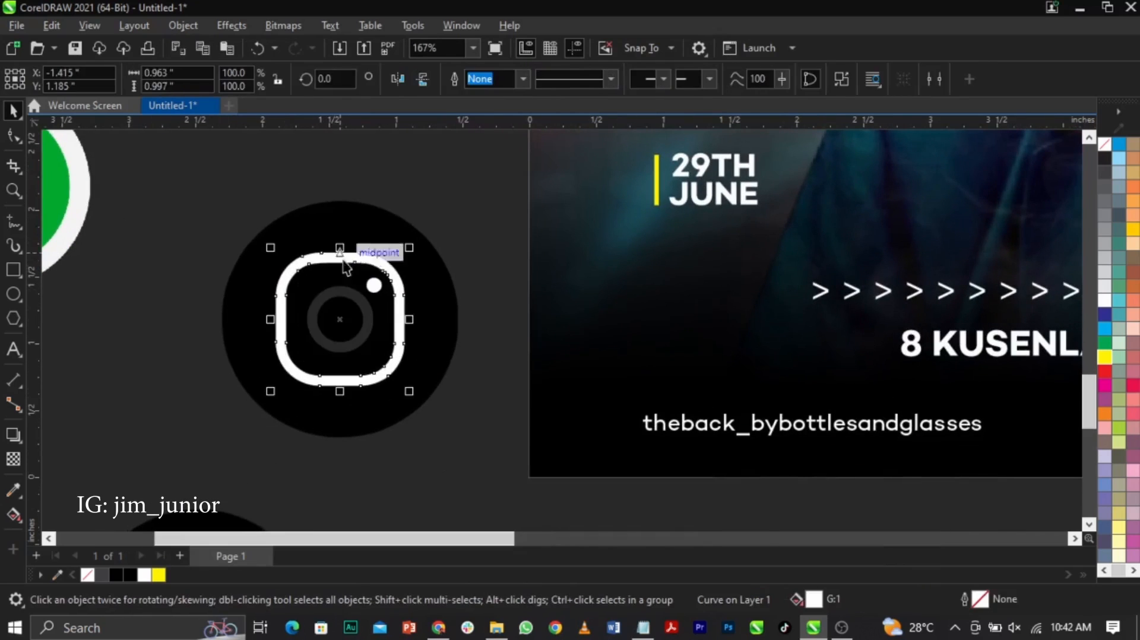
key("Delete")
- Group the remaining black Instagram pieces and align the icon with the Facebook icon's horizontal centre line
left_click_drag(194, 165, 483, 490)
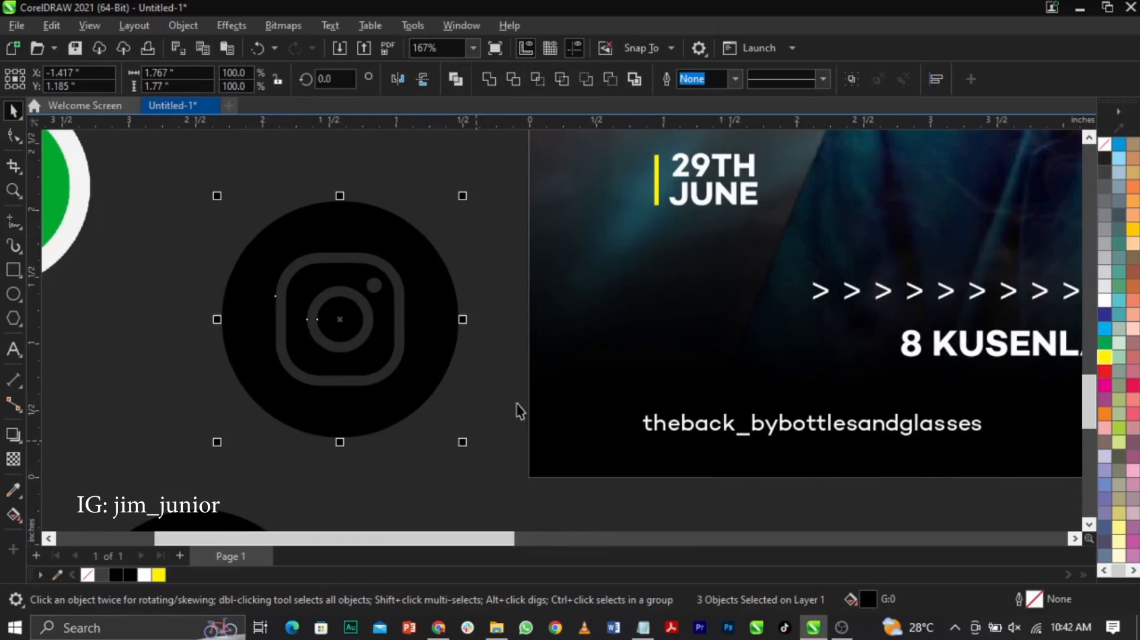
key("ctrl+g")
scroll(516, 403, "down", 2)
left_click(380, 496, "shift")
key("e")
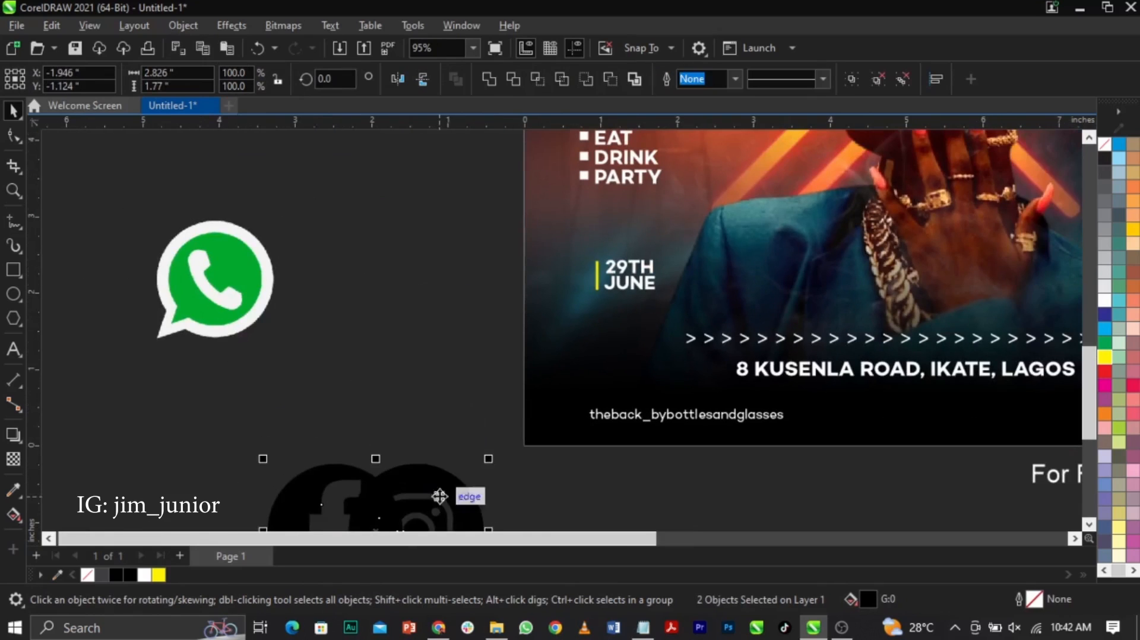
- Place the Instagram icon right of the Facebook icon, shrink both to about 0.47 × 0.23 in and set them before the theback_bybottlesandglasses text
left_click_drag(440, 498, 436, 349)
scroll(454, 407, "up", 2)
left_click(458, 420)
left_click_drag(458, 420, 562, 433)
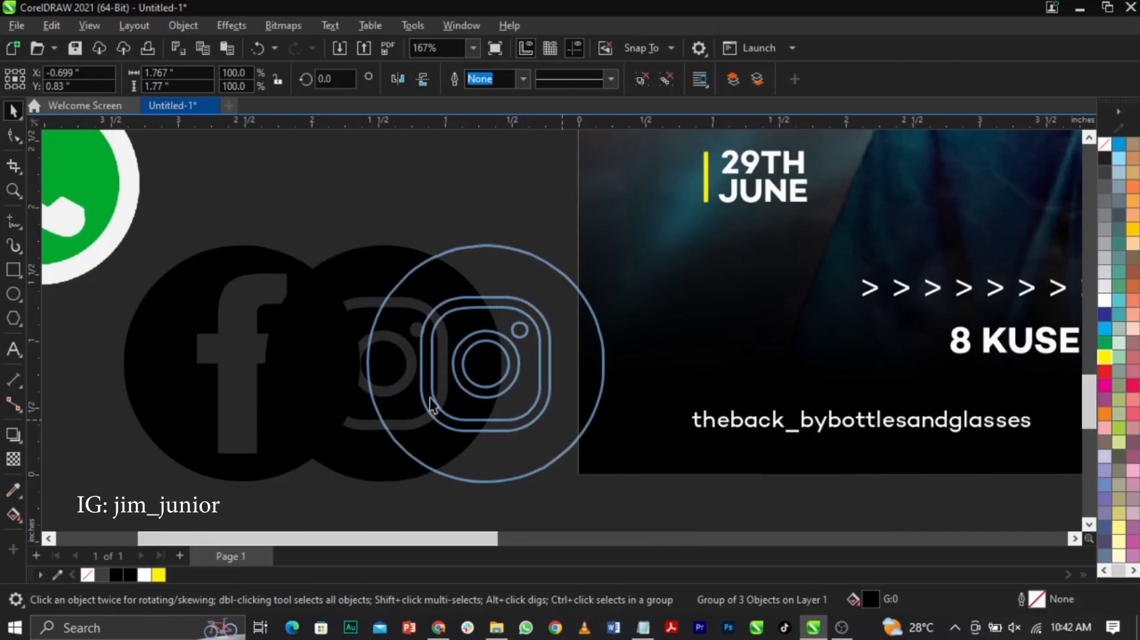
left_click(331, 372, "shift")
left_click_drag(608, 490, 364, 409)
left_click_drag(181, 259, 669, 420)
left_click_drag(762, 410, 762, 410)
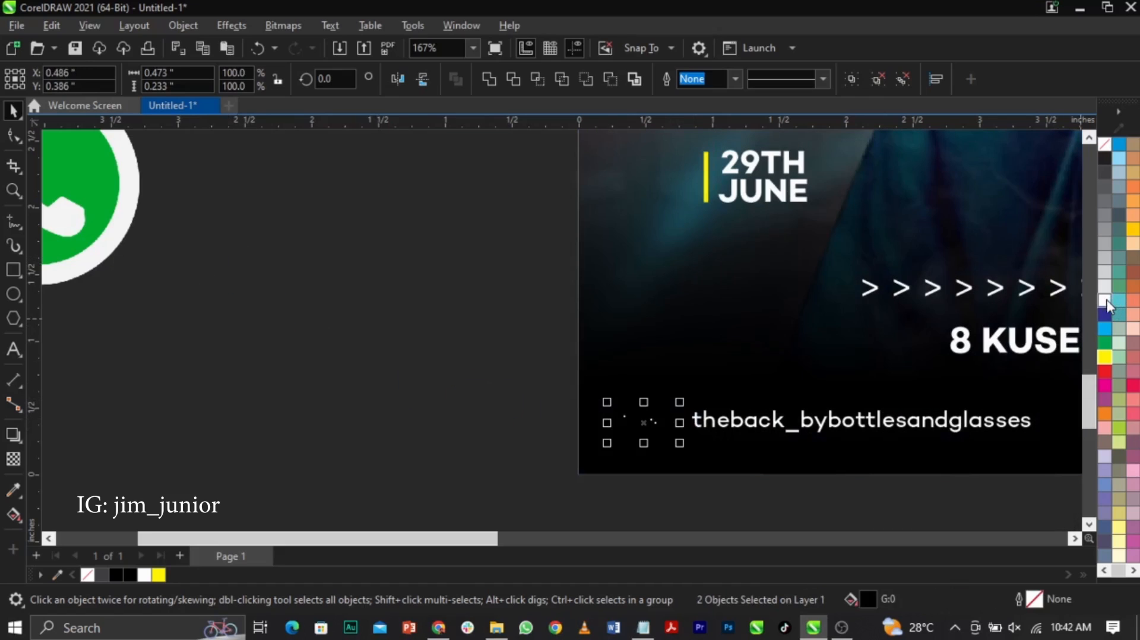
- Fill the Facebook and Instagram icons with white and shrink the pair to about 0.29 × 0.14 in
left_click(1107, 301)
key("F2")
left_click_drag(510, 370, 829, 468)
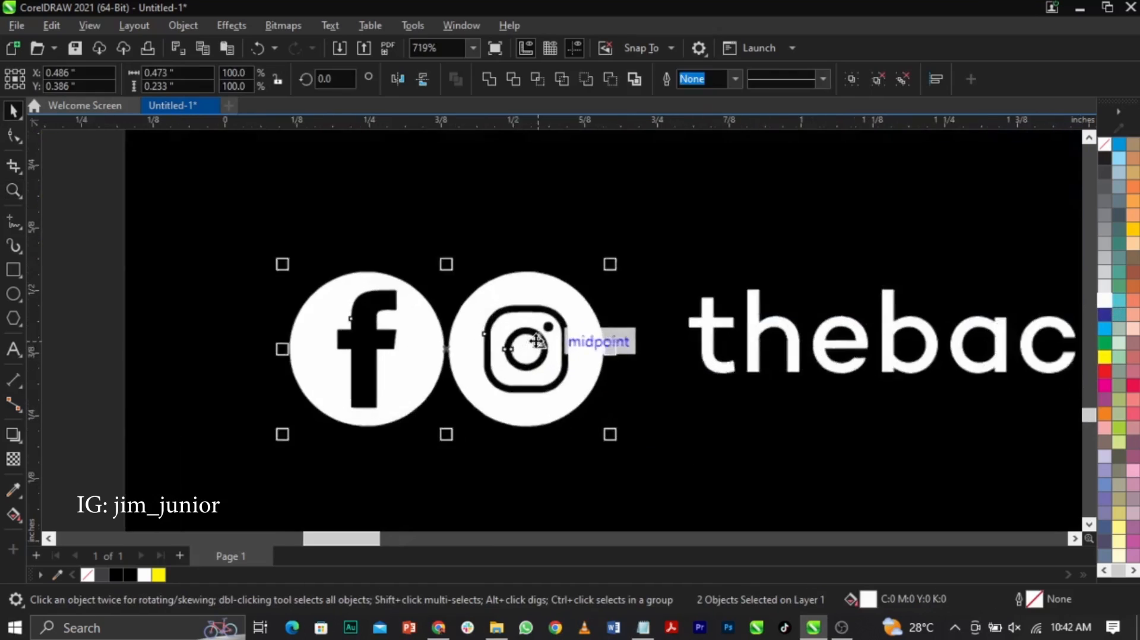
scroll(537, 340, "up", 2)
left_click_drag(249, 443, 469, 445)
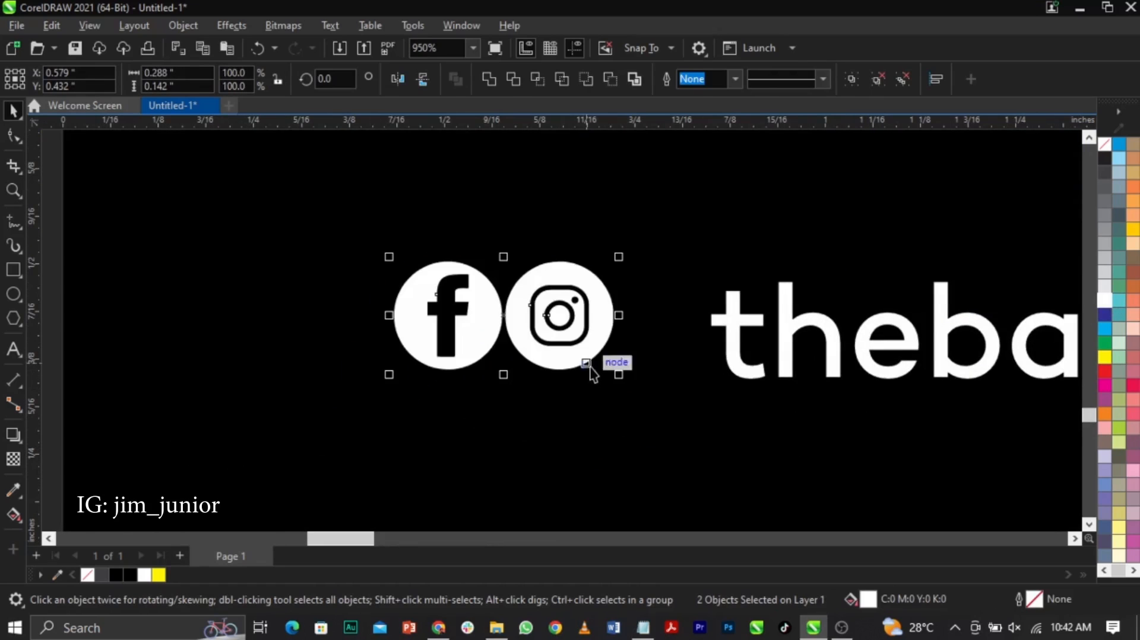
- Group the two white social icons and move them close to the start of the theback_bybottlesandglasses text
key("ctrl+g")
left_click_drag(591, 359, 652, 386)
left_click_drag(664, 382, 666, 380)
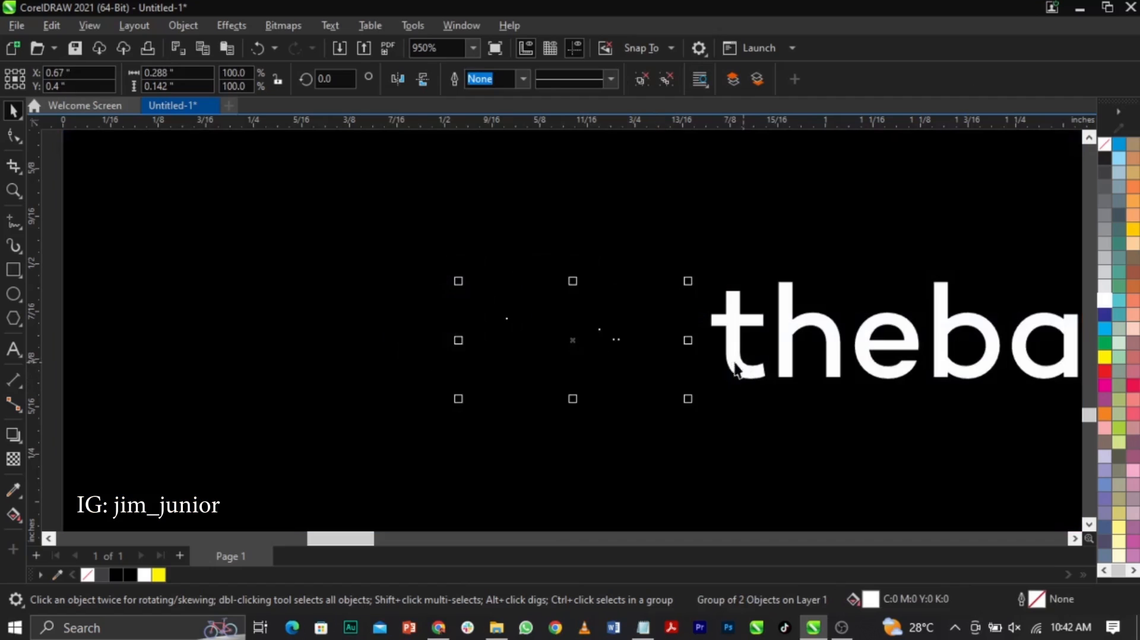
- Group the social icons with the theback_bybottlesandglasses text and scale the group down to about 2.28 in wide
scroll(168, 358, "down", 2)
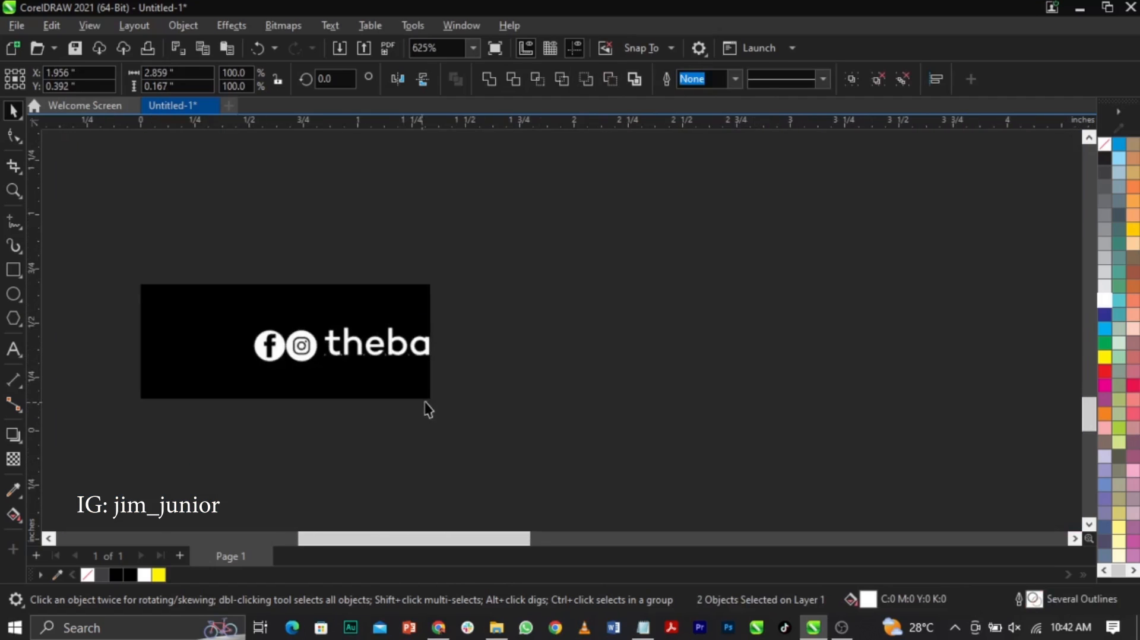
scroll(445, 398, "down", 4)
key("ctrl+g")
left_click_drag(782, 371, 687, 380)
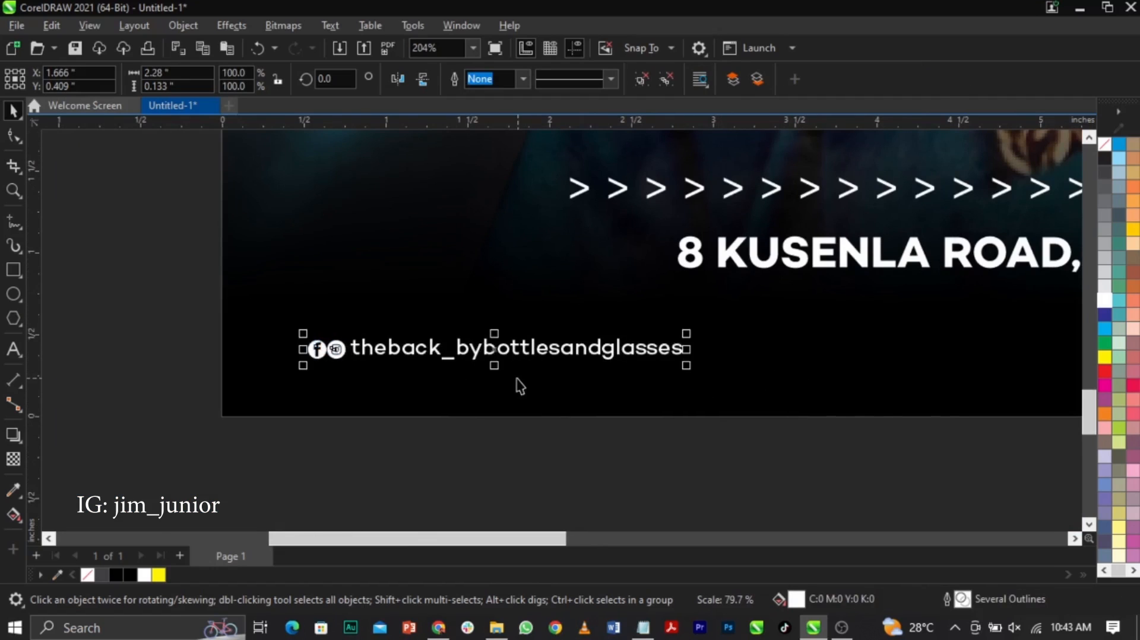
- Left-align the social handle group with the square bullets of the EAT, DRINK, PARTY list, and select the 29TH JUNE date group
scroll(517, 386, "down", 5)
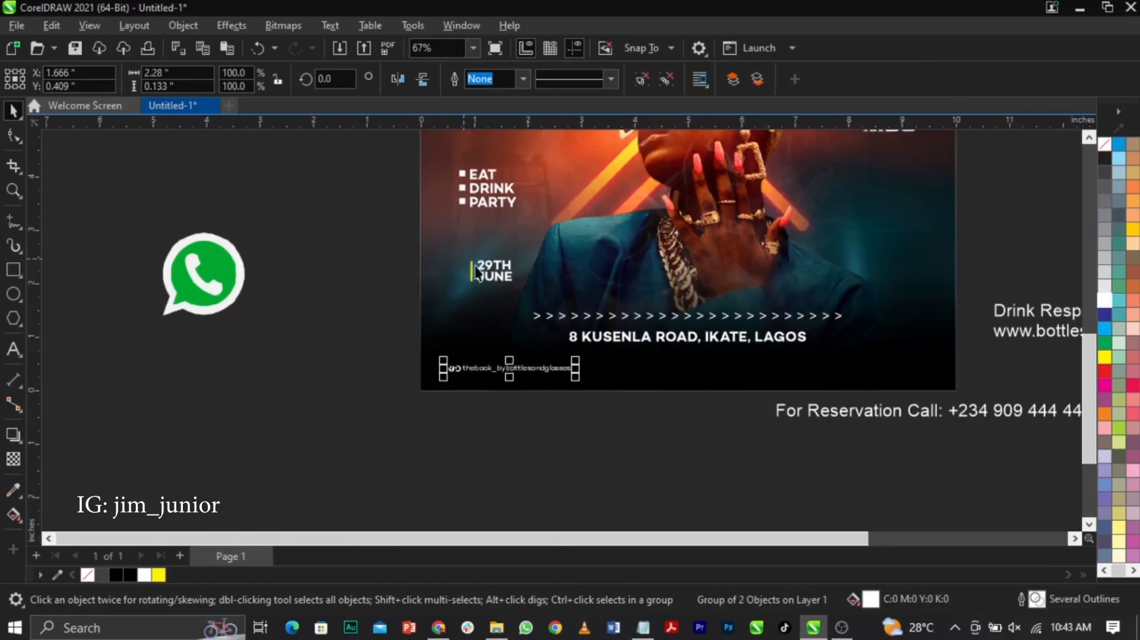
left_click(467, 199, "shift")
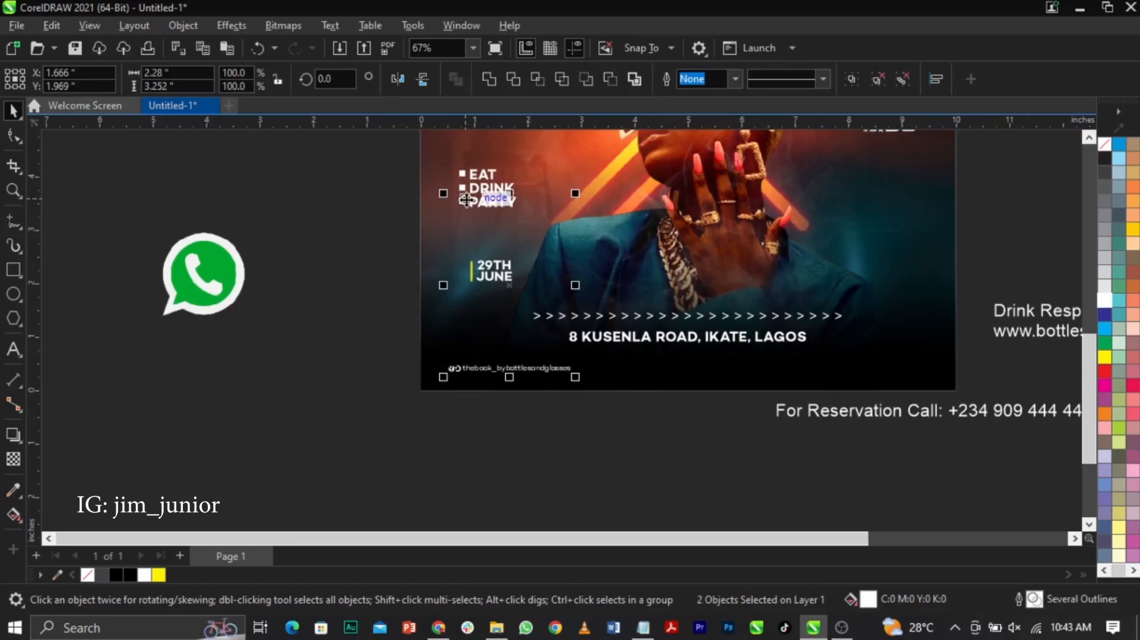
left_click_drag(364, 302, 557, 236)
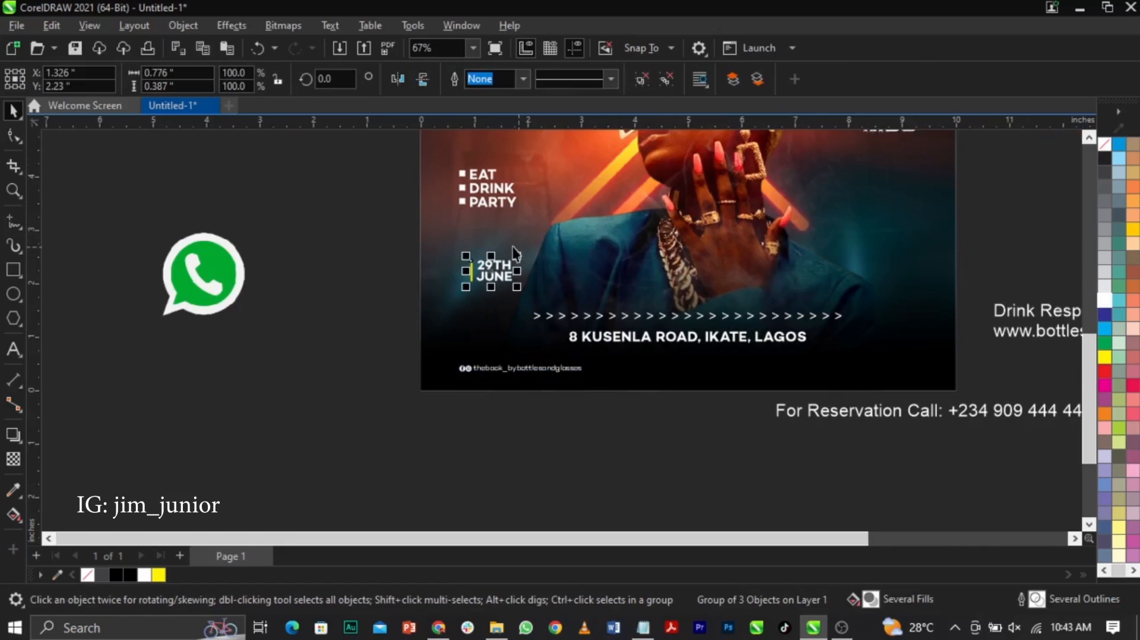
- Left-align the 29TH JUNE date group with the square bullets of the EAT, DRINK, PARTY list
left_click(471, 201, "shift")
left_click(468, 201, "shift")
left_click(466, 204, "shift")
left_click(463, 201, "shift")
left_click(466, 249, "shift")
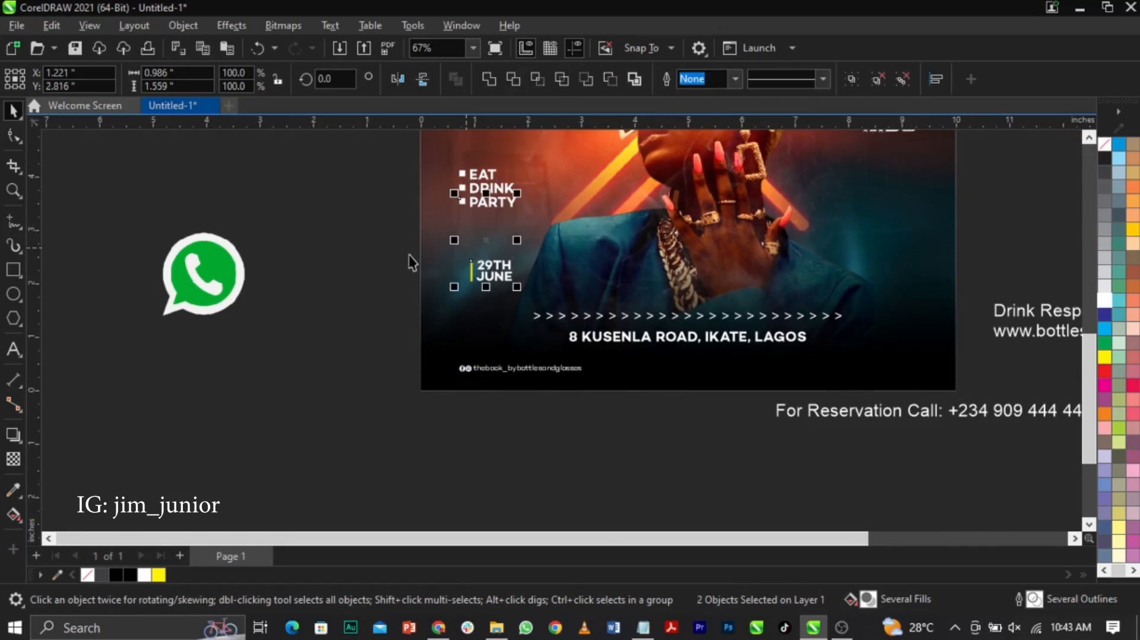
key("l")
left_click(414, 336)
- Move the For Reservation Call text just below the flyer's lower edge and set its font to TacticSans-Reg, copied from the Notepad list
scroll(463, 362, "down", 1)
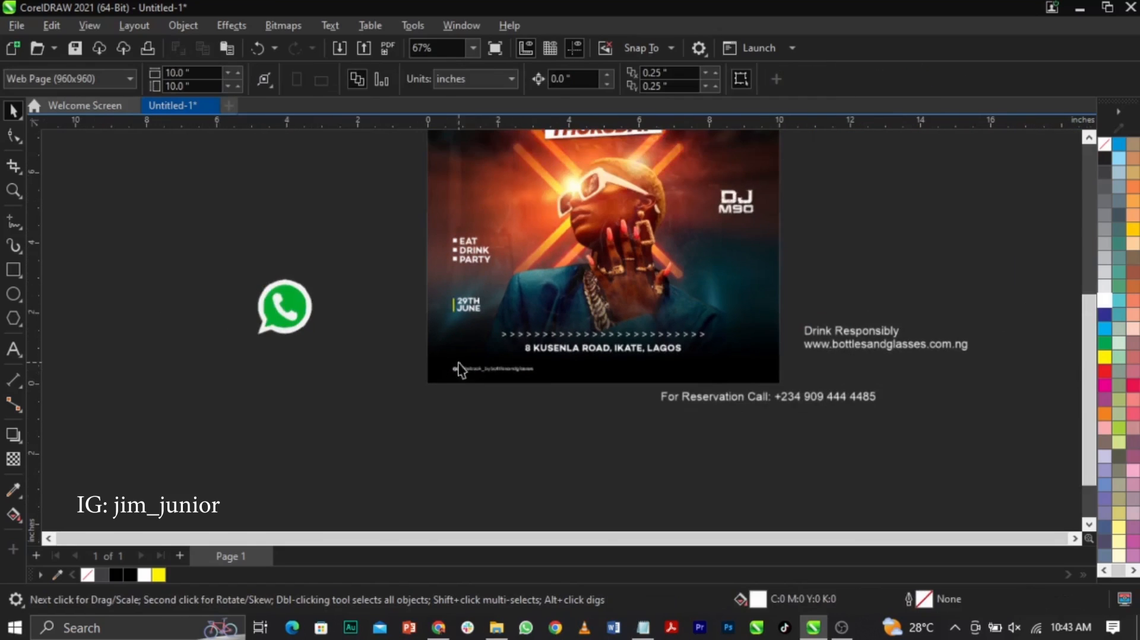
scroll(689, 380, "up", 2)
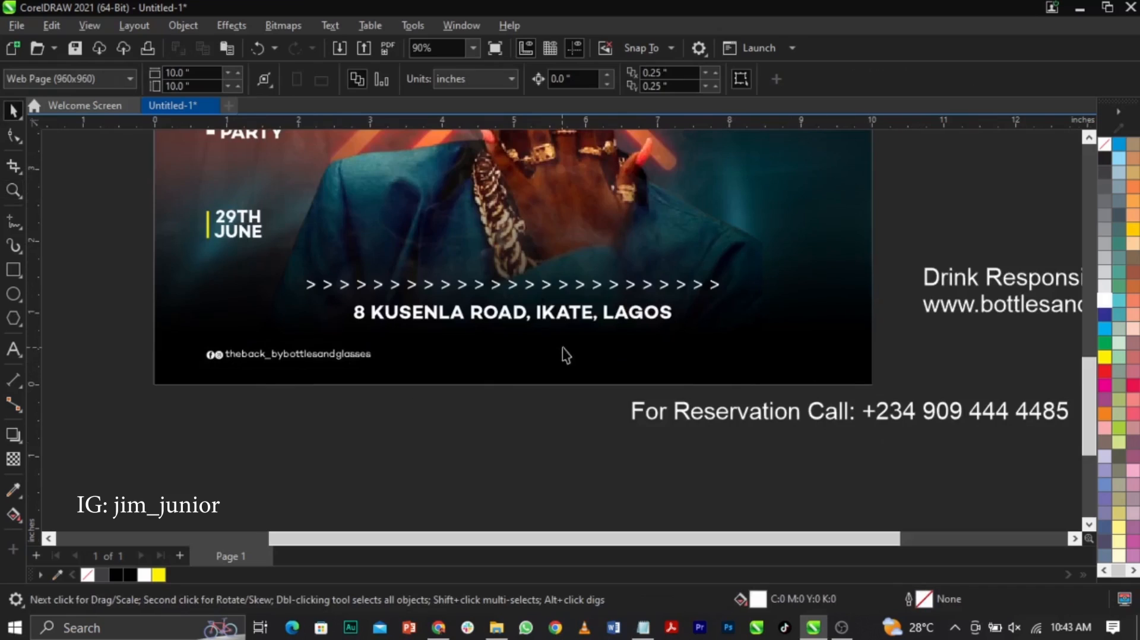
left_click(686, 426)
left_click_drag(686, 426, 359, 417)
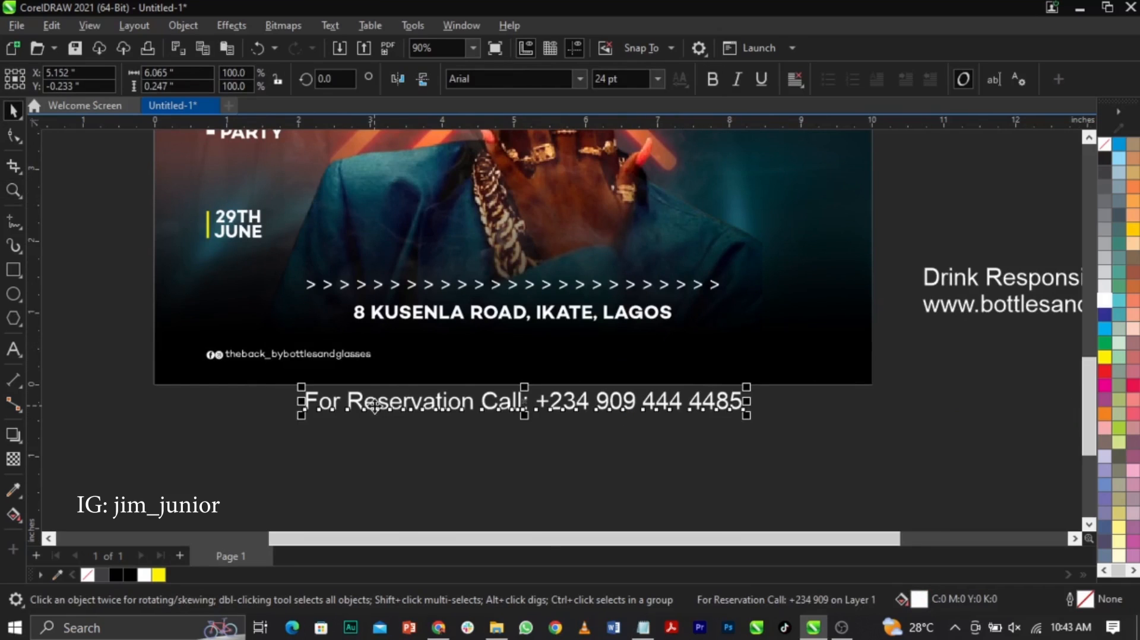
left_click(643, 628)
left_click_drag(692, 523, 579, 524)
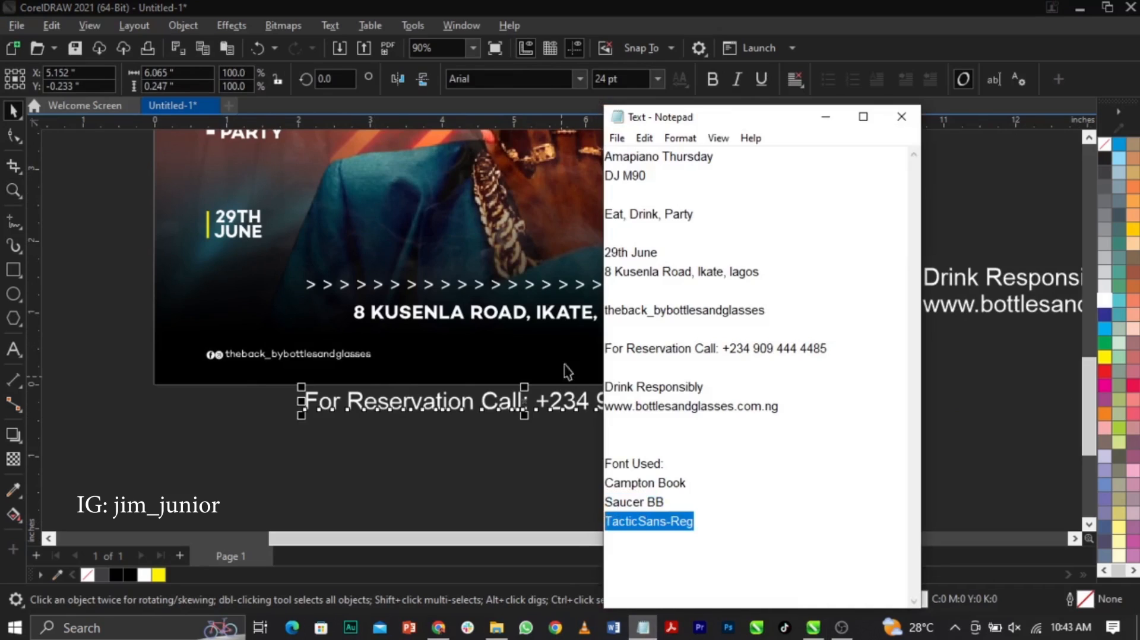
left_click(472, 77)
type("TacticSans-Reg")
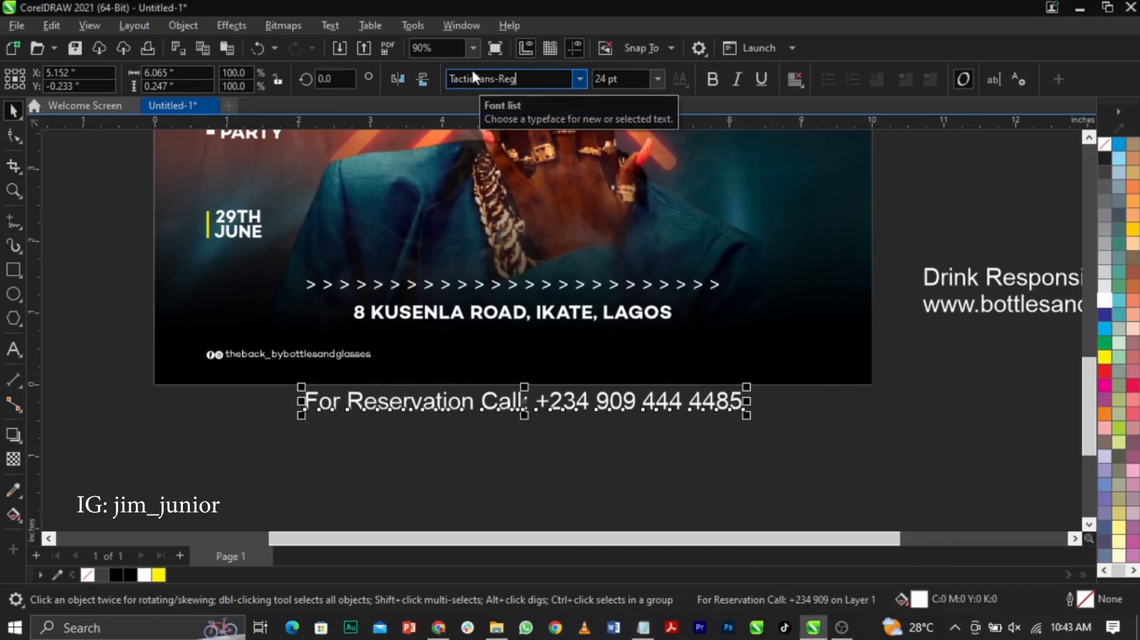
key("Return")
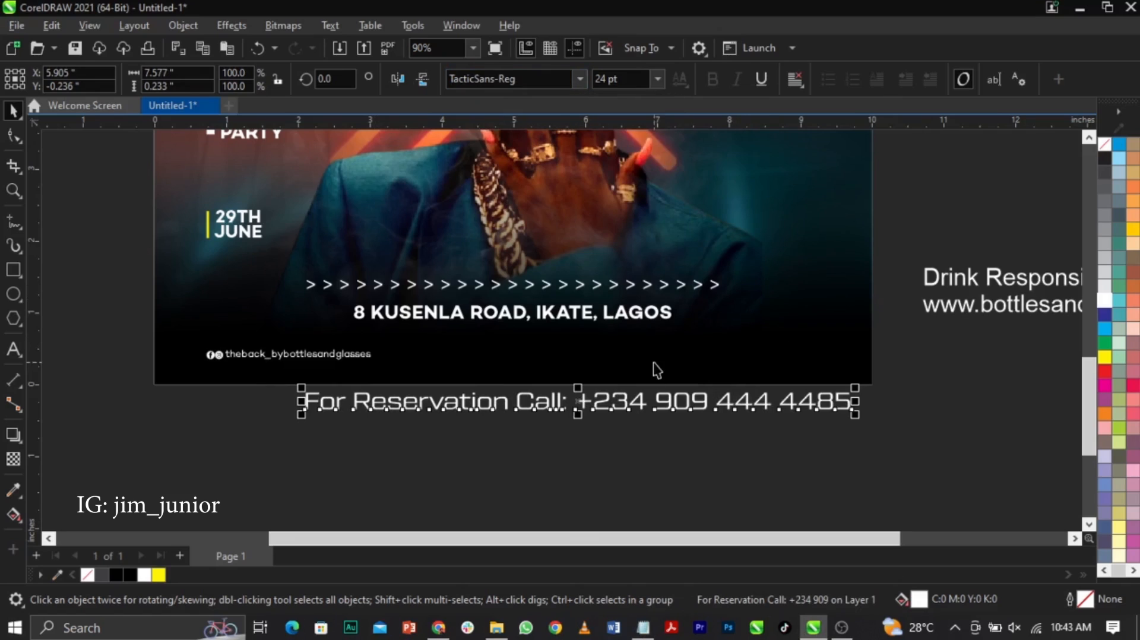
- Scale the reservation text to about 3.97 in wide, place it in the flyer's lower-right corner and centre it vertically with the social handle
left_click_drag(855, 414, 578, 400)
left_click_drag(809, 375, 833, 360)
left_click(357, 360, "shift")
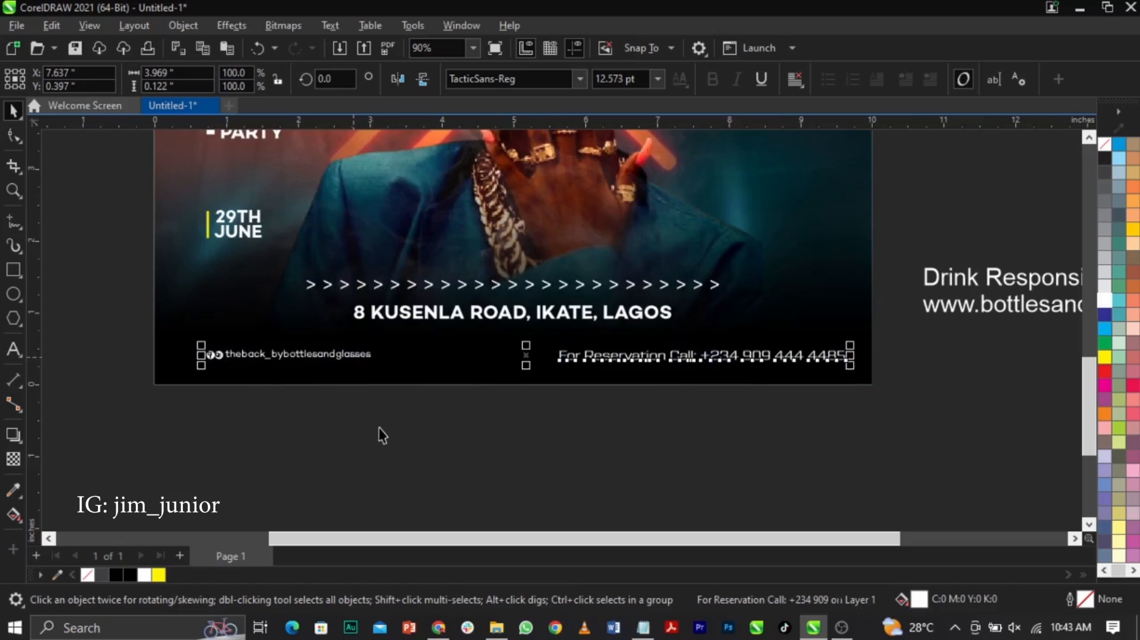
key("e")
key("Escape")
left_click(364, 356)
left_click_drag(383, 377, 395, 380)
key("ctrl+z")
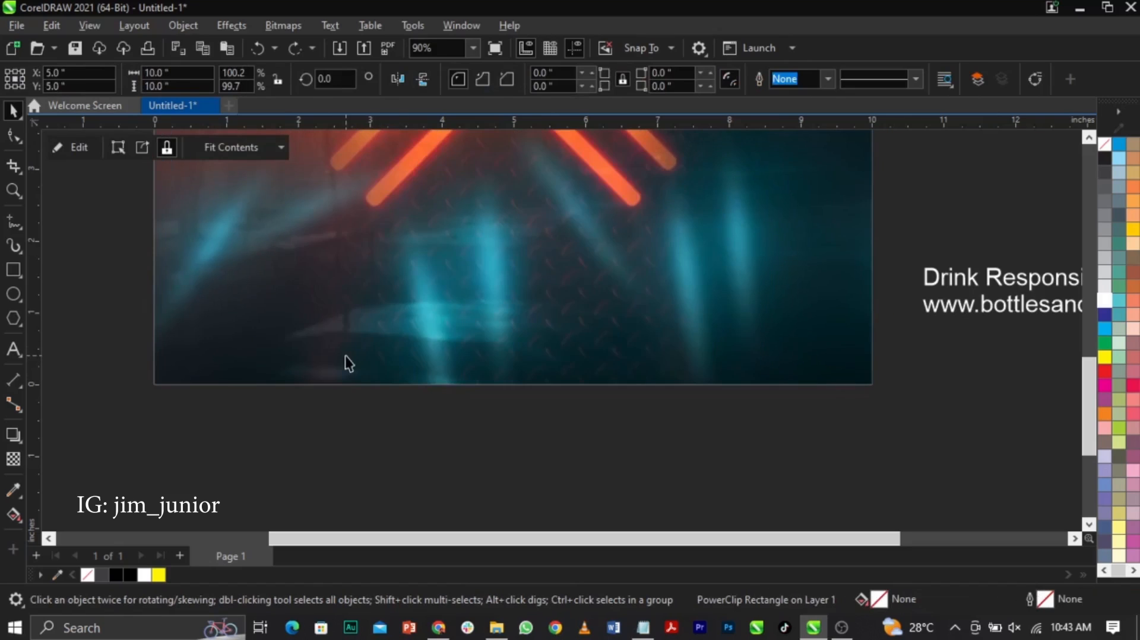
left_click(346, 357, "ctrl")
- Enlarge the social handle group to about 2.87 in wide, keeping its start under the date
left_click(365, 356)
left_click(366, 355)
left_click_drag(377, 366, 415, 390)
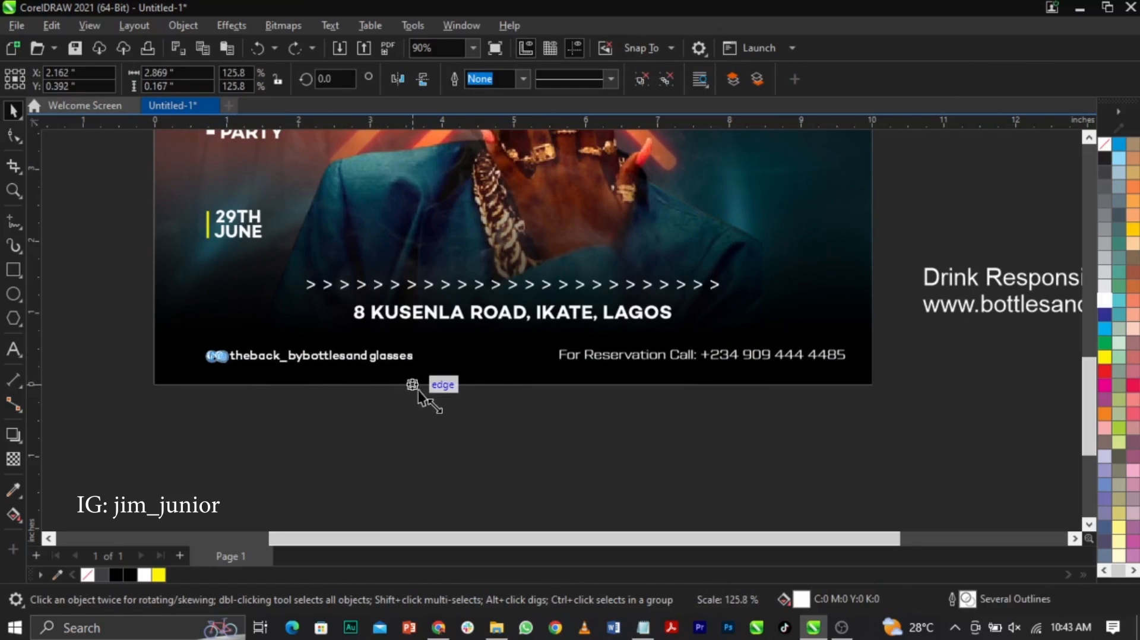
left_click(475, 426)
- Scale the reservation text down to about 3.54 in wide, keeping its right end in place
left_click(833, 357)
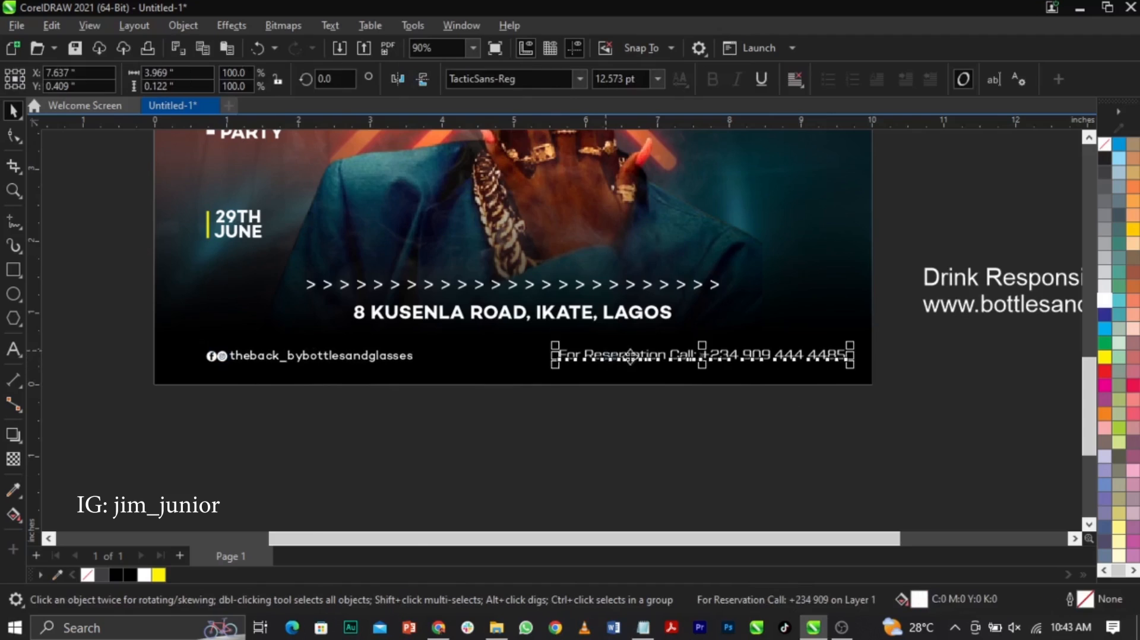
scroll(649, 360, "up", 2)
left_click_drag(494, 340, 497, 340)
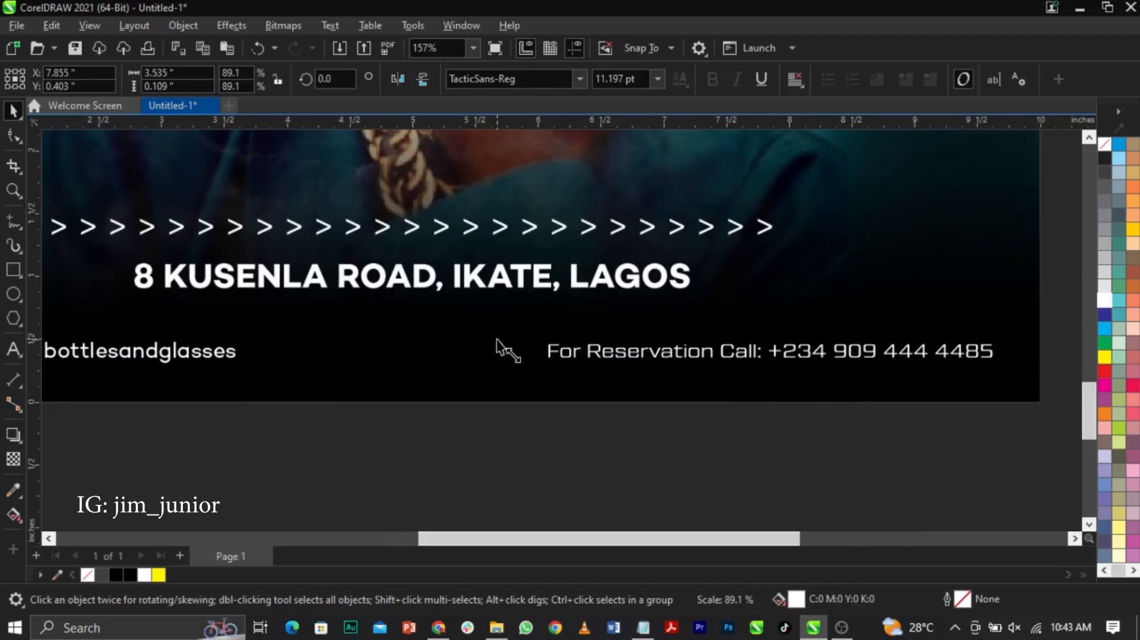
left_click(795, 392)
- Move the WhatsApp icon closer to the flyer and convert it to a 1-bit Line Art bitmap with threshold 208
scroll(797, 400, "down", 2)
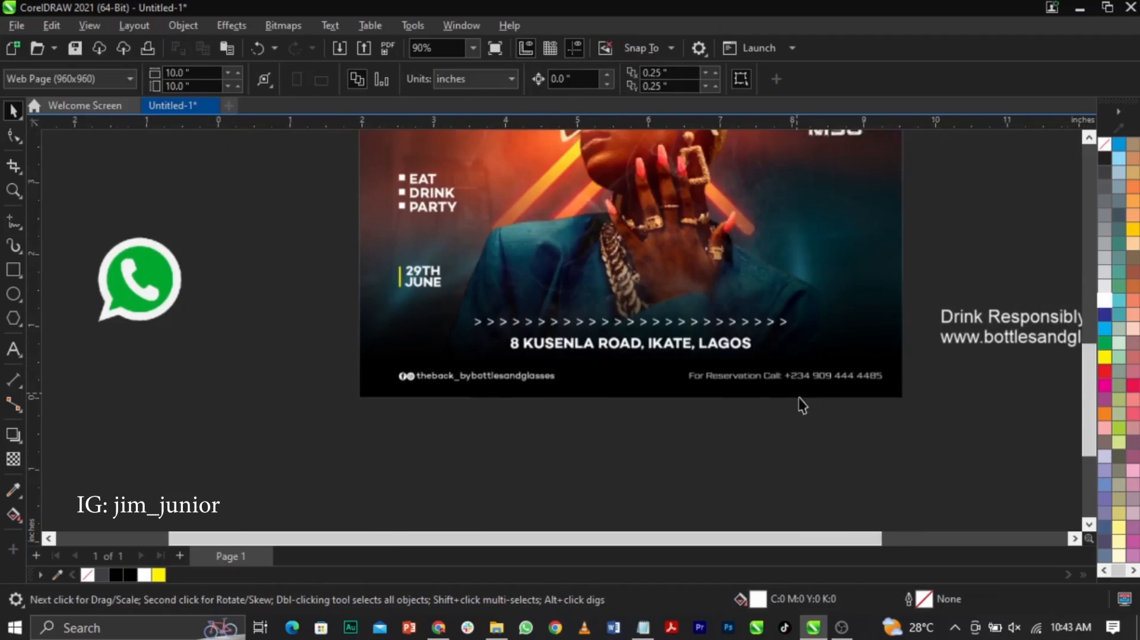
left_click(185, 309)
left_click_drag(187, 317, 295, 366)
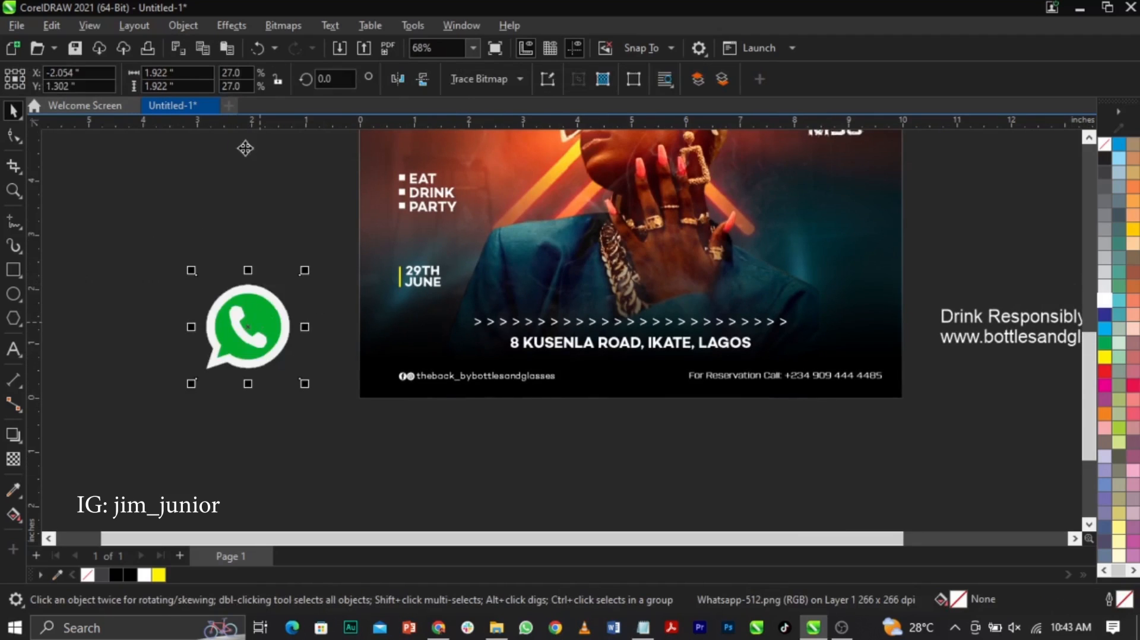
left_click(282, 27)
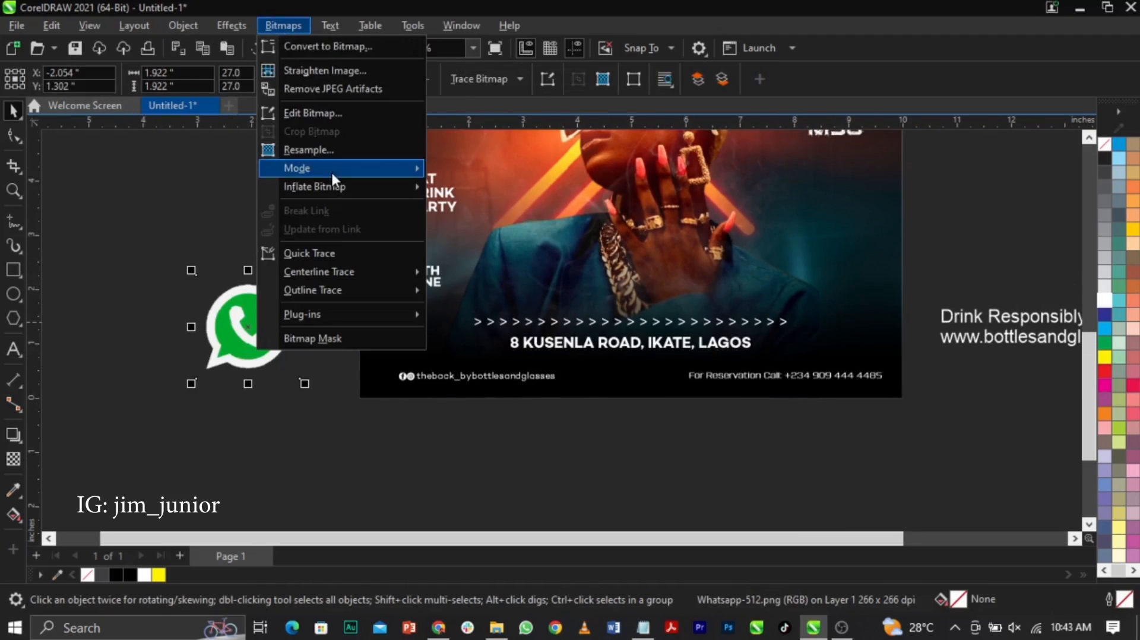
mouse_move(330, 169)
left_click(450, 173)
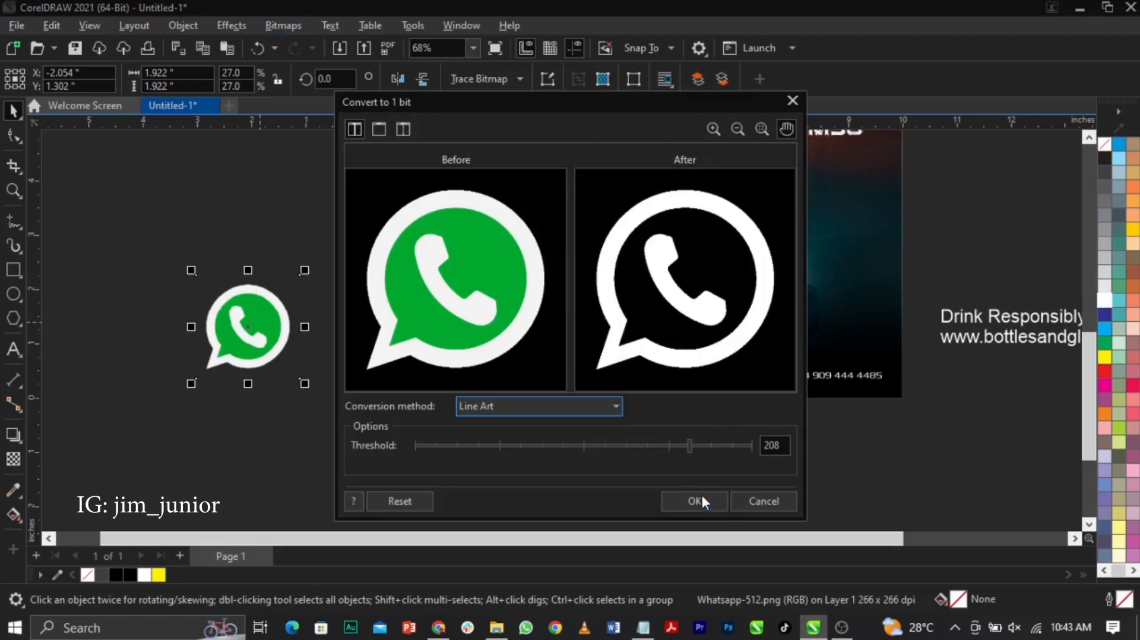
left_click(695, 501)
- Outline-trace the monochrome WhatsApp bitmap as line art and delete the original bitmap
left_click(490, 77)
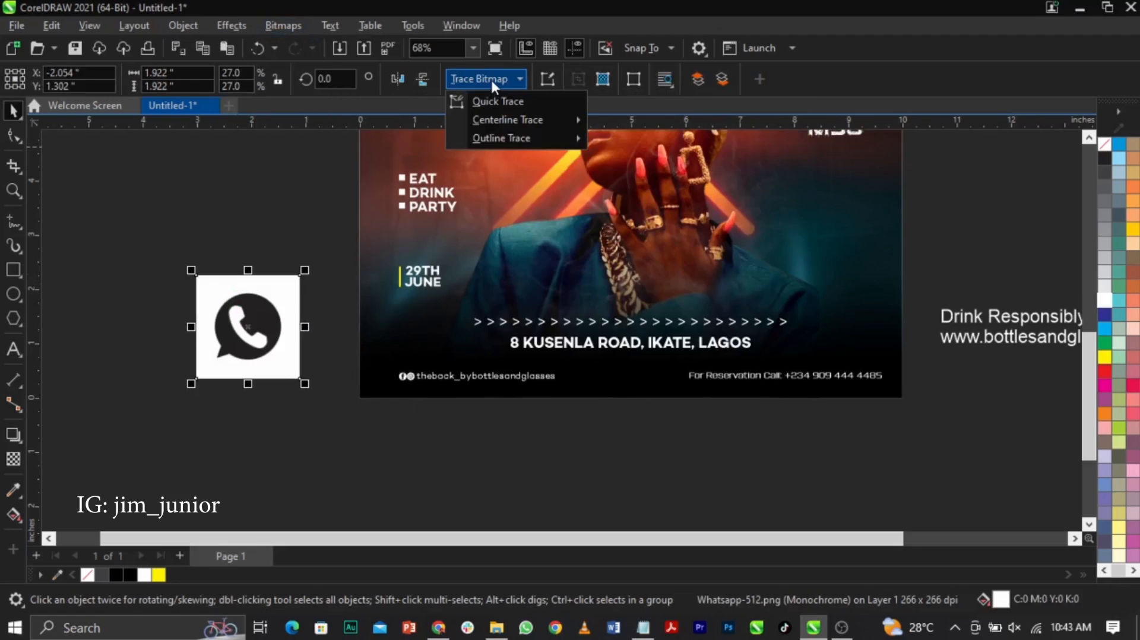
mouse_move(505, 139)
left_click(648, 147)
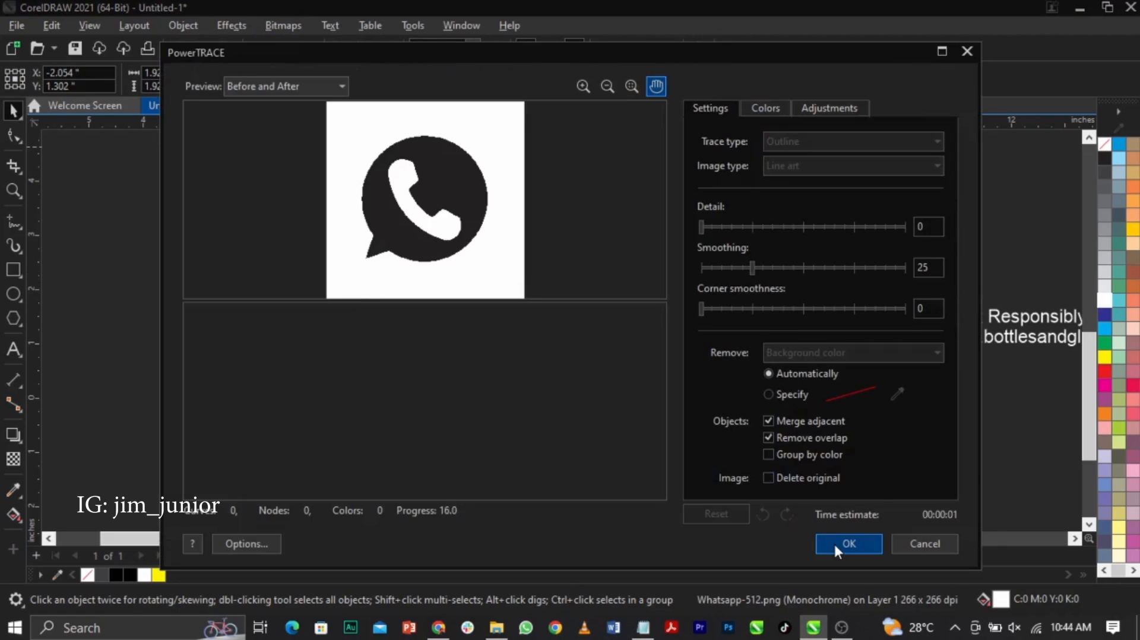
left_click(835, 546)
left_click(310, 271)
left_click(296, 282)
key("Delete")
- Delete the black inner curve from the traced WhatsApp icon so only the white shapes are left
left_click(270, 320)
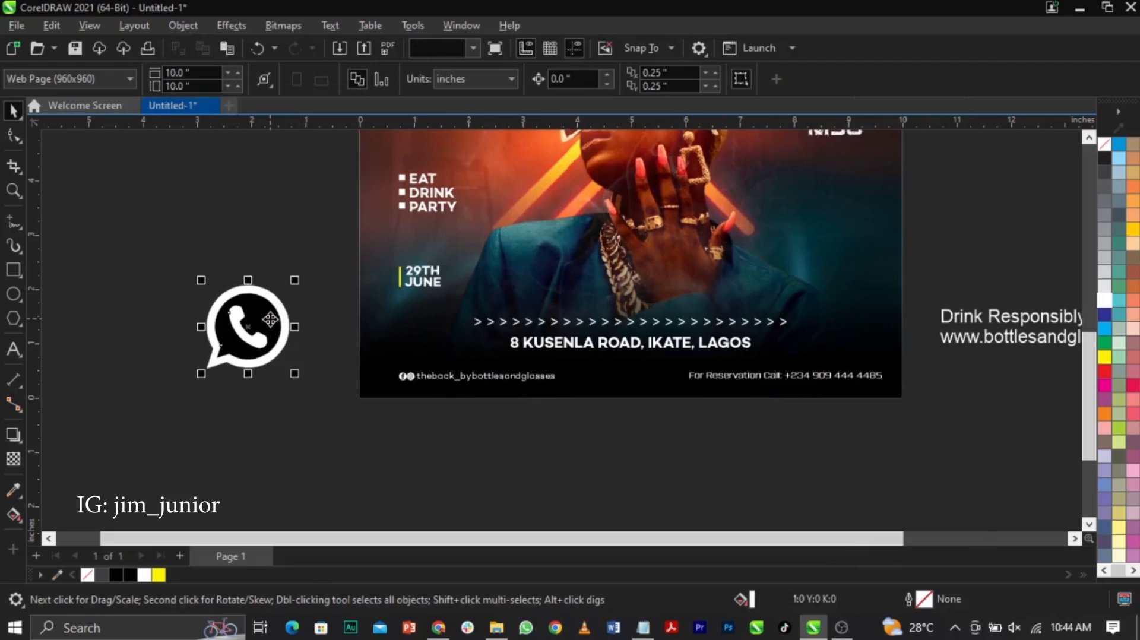
left_click(270, 320, "ctrl")
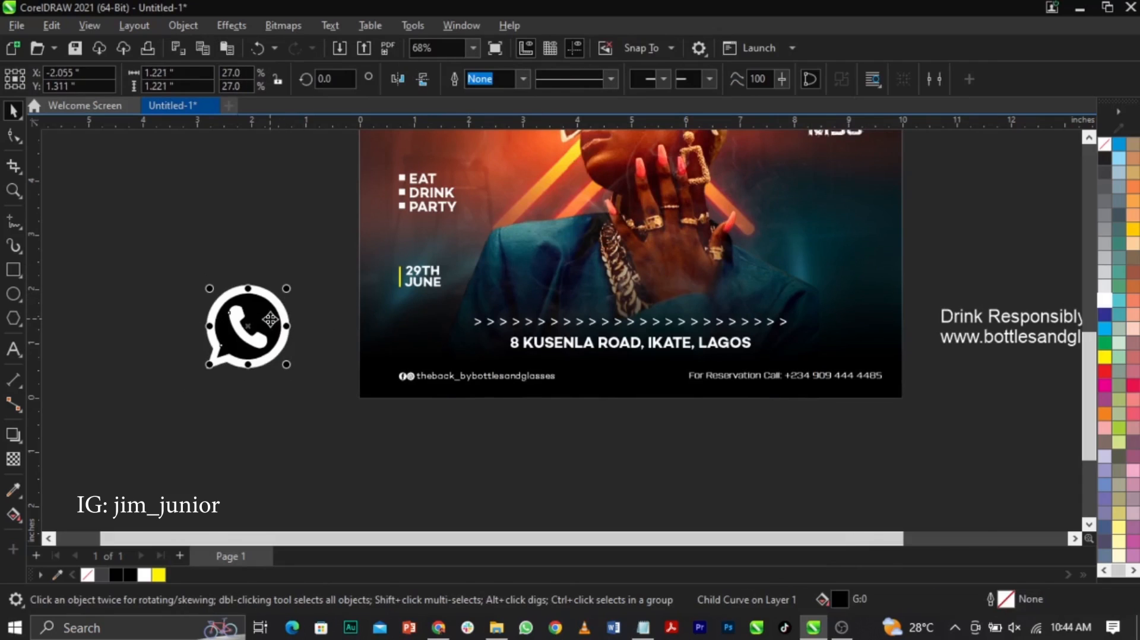
key("Delete")
- Shrink the white WhatsApp icon to about 0.39 in and place it over the start of the reservation phone number
left_click(275, 324)
left_click(299, 283)
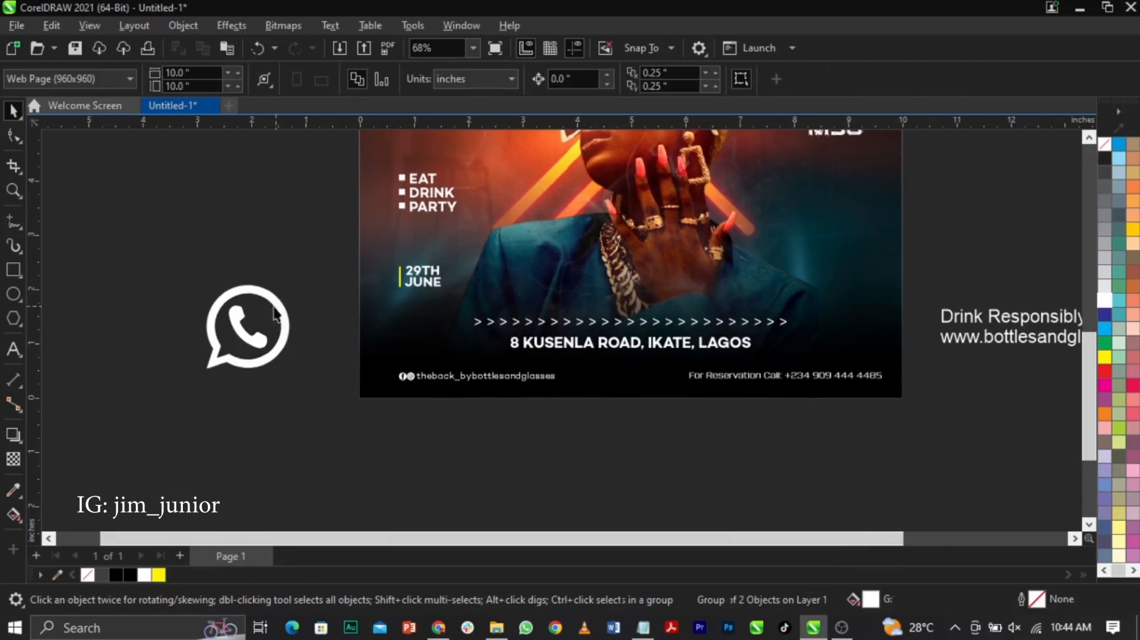
left_click(274, 302)
left_click_drag(295, 281, 801, 380)
- Insert spaces between "Call:" and the phone number to open a gap for the WhatsApp icon
key("z")
left_click_drag(737, 340, 843, 396)
key("space")
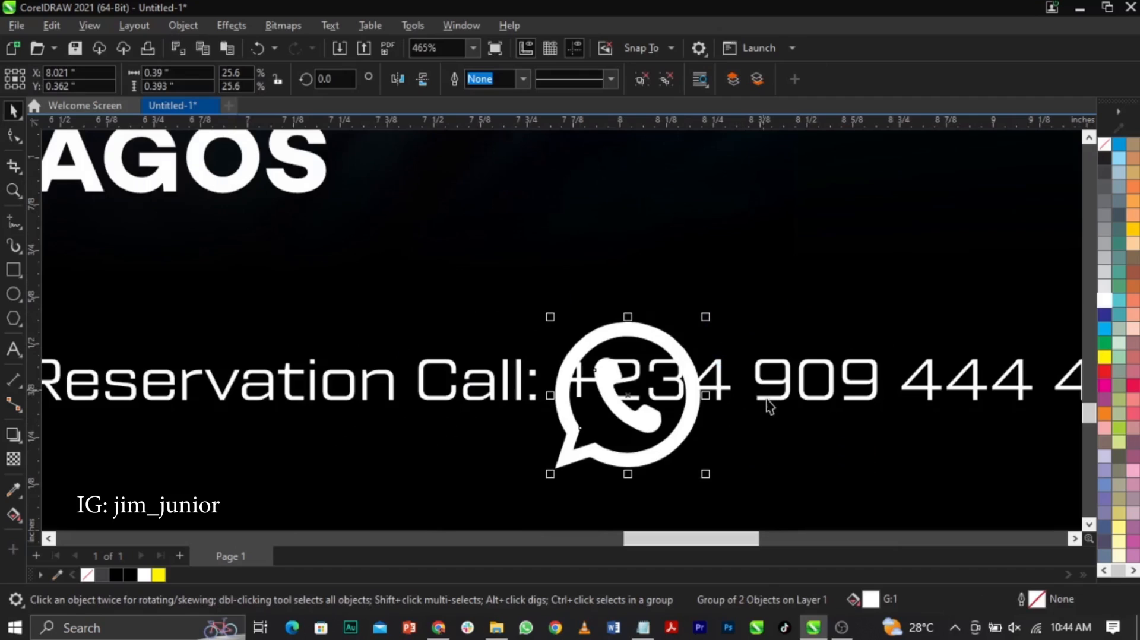
double_click(767, 399)
left_click(561, 371)
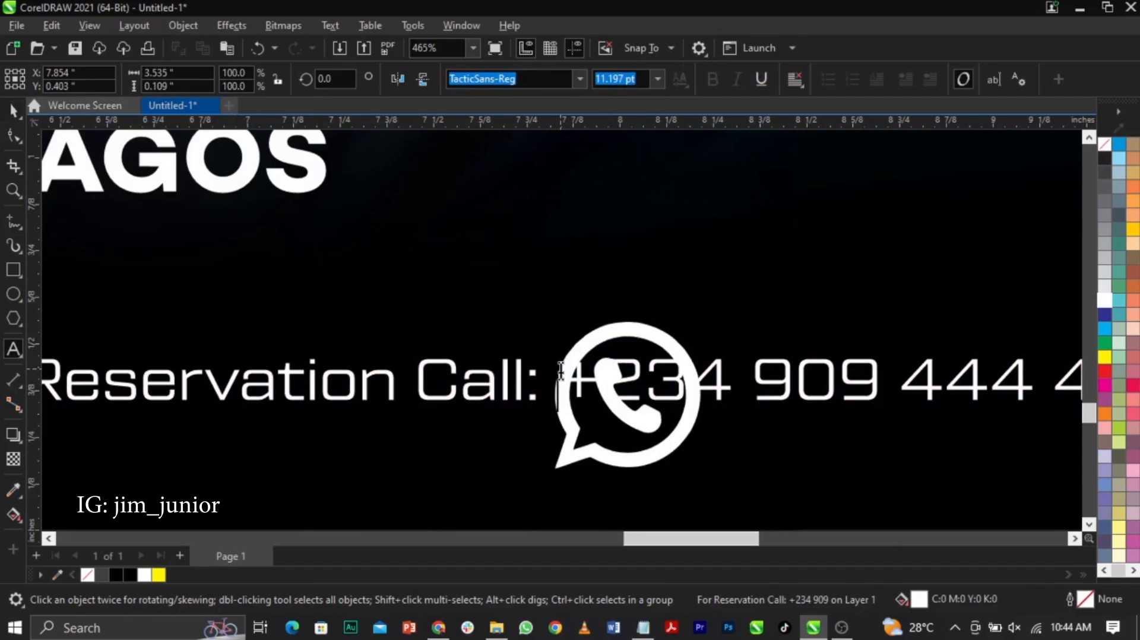
key("ctrl+space")
- Scale the WhatsApp icon down to about 0.19 in and position it in the gap just before the phone number
left_click(663, 336)
left_click_drag(709, 316, 715, 356)
left_click_drag(642, 402, 667, 393)
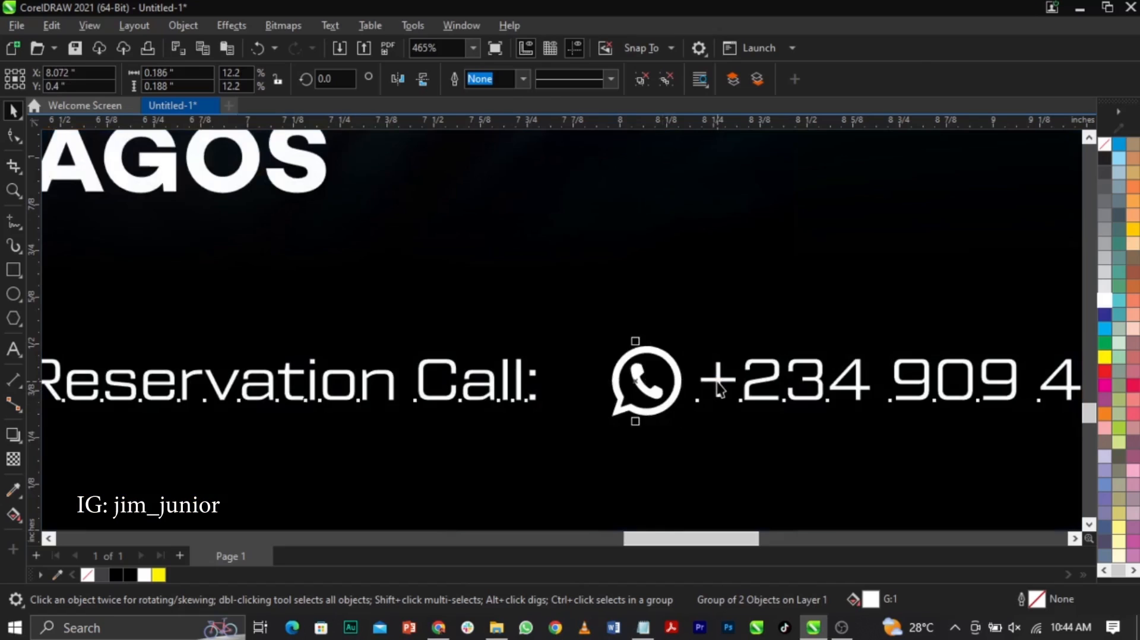
- Group the WhatsApp icon with the reservation text and right-align the group with the DJ M90 text
left_click(716, 373, "shift")
key("ctrl+g")
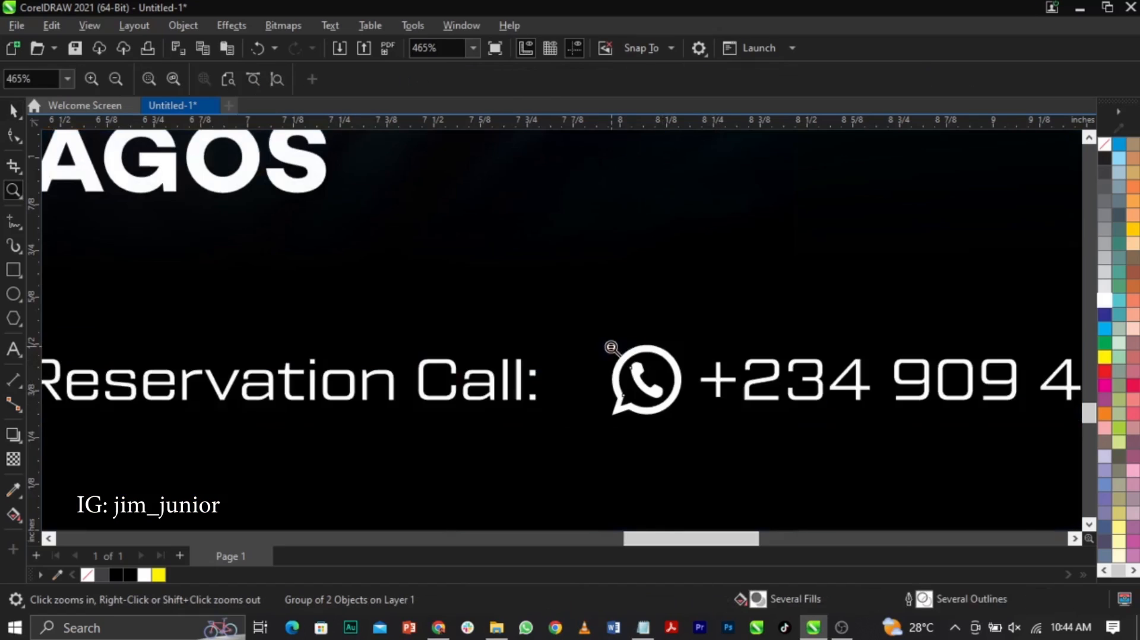
scroll(644, 338, "down", 5)
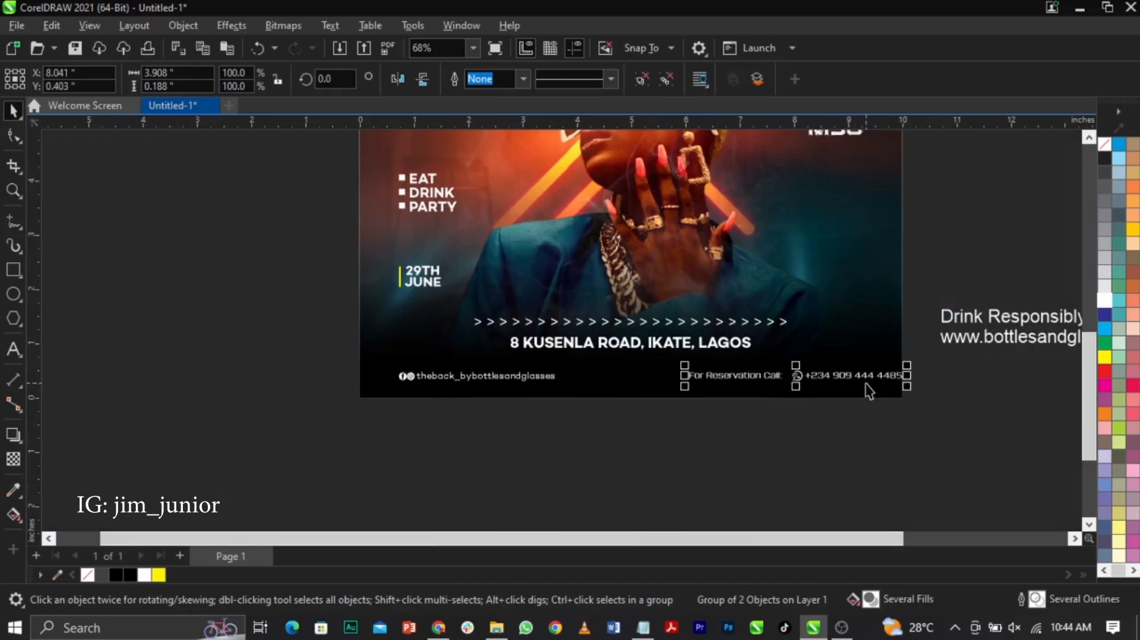
scroll(837, 226, "down", 2)
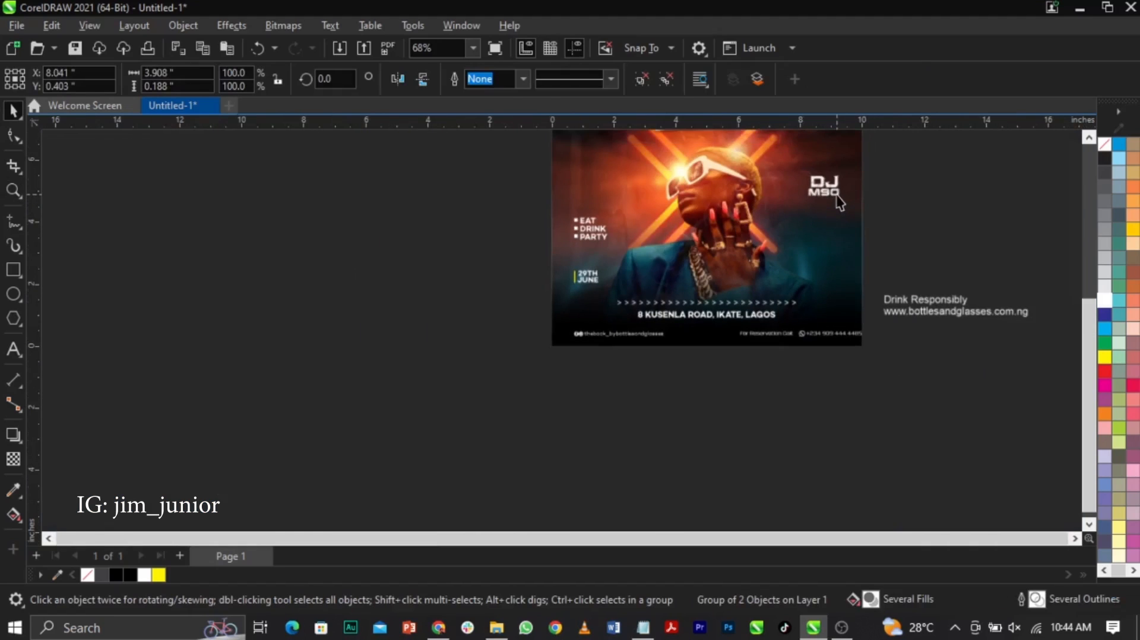
- Scale the Drink Responsibly and website text block down to about 2.60 in wide
key("z")
left_click_drag(486, 161, 1044, 386)
key("space")
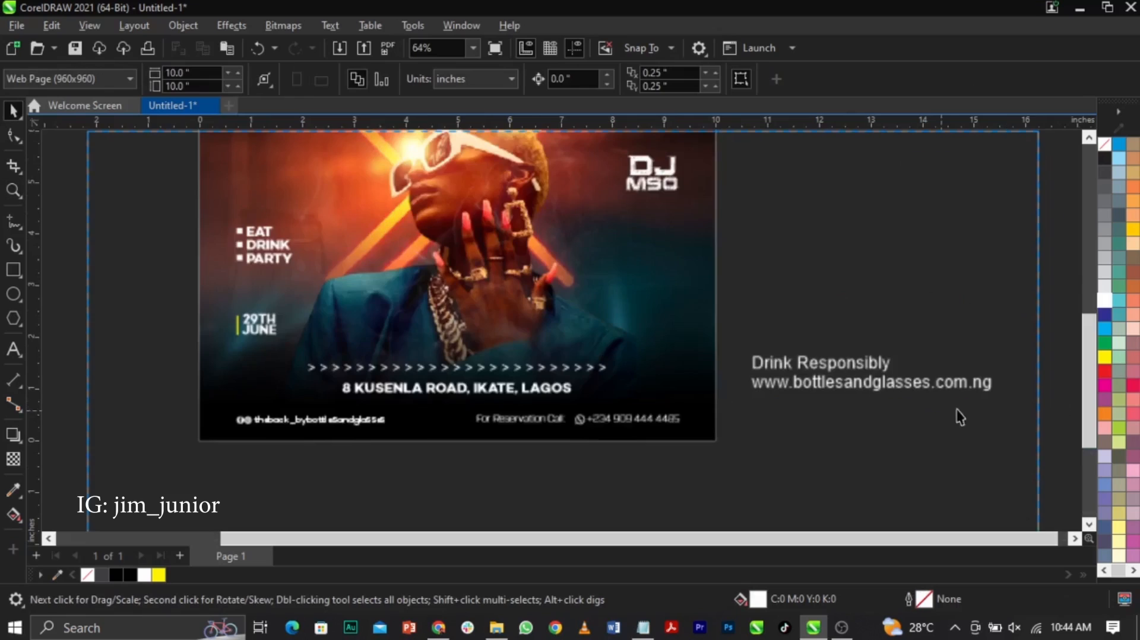
scroll(961, 418, "up", 2)
left_click(953, 386)
left_click_drag(979, 393, 887, 387)
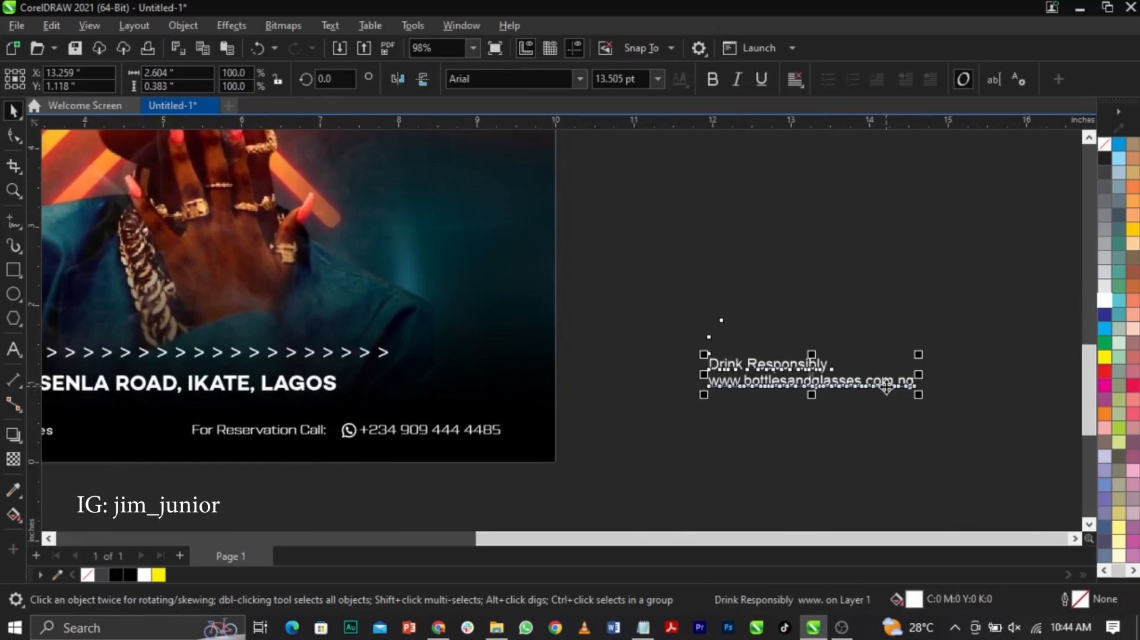
- Remove the blank lines before "Drink Responsibly" in the text block
key("F8")
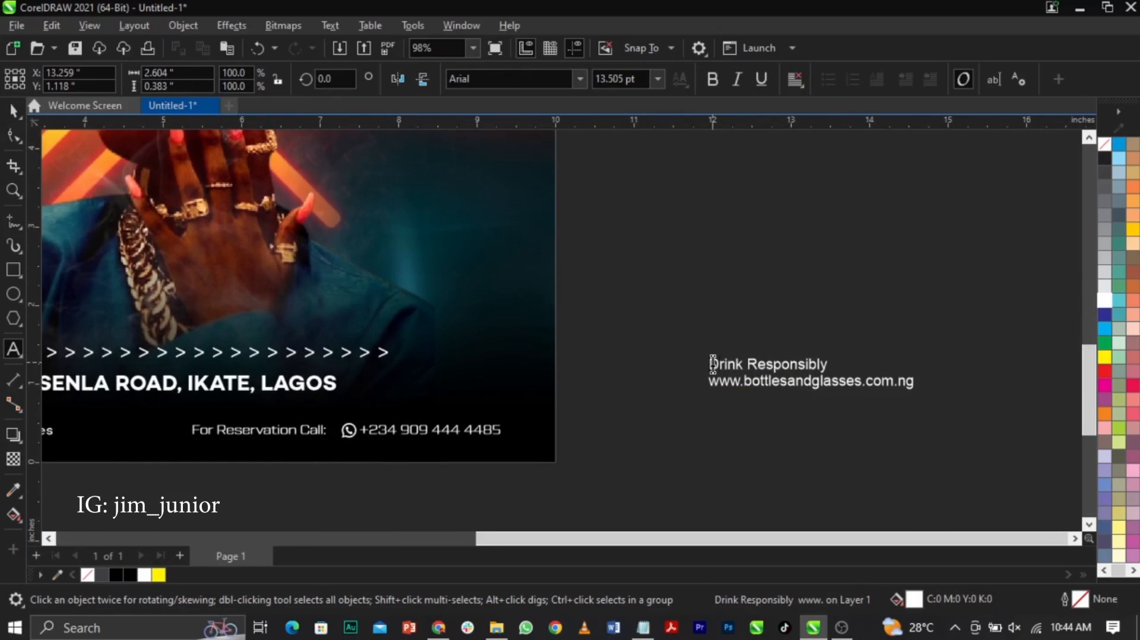
key("BackSpace")
key("BackSpace")
key("BackSpace")
key("BackSpace")
key("ctrl+space")
- Break the Drink Responsibly and website text block apart into separate lines
left_click(787, 359)
key("z")
left_click_drag(491, 255, 971, 369)
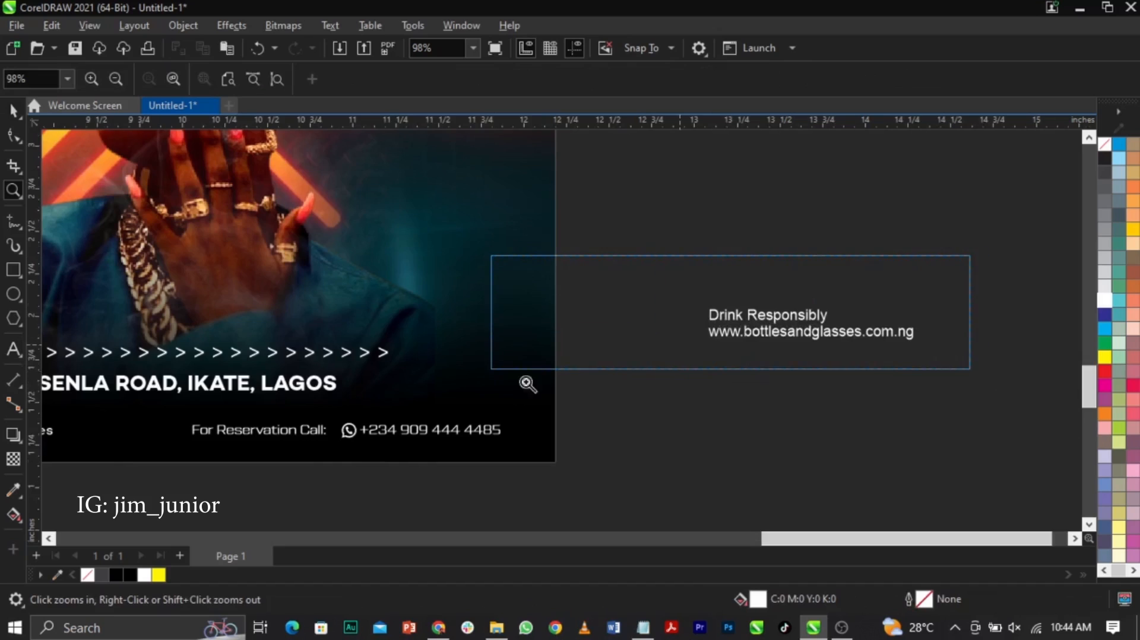
key("space")
left_click(575, 347)
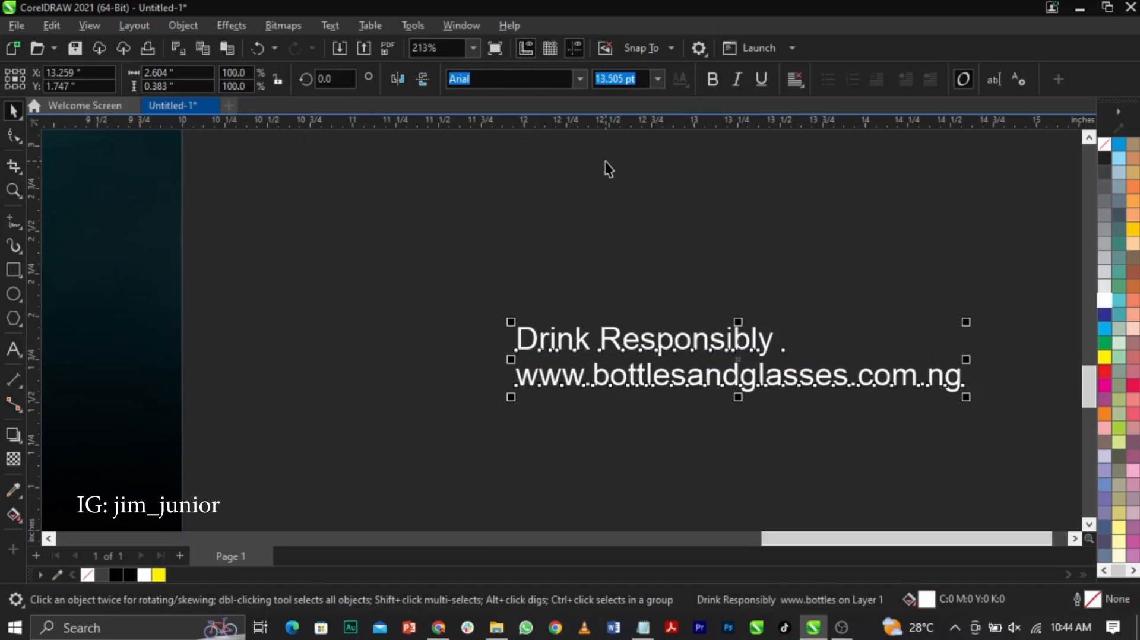
key("ctrl+k")
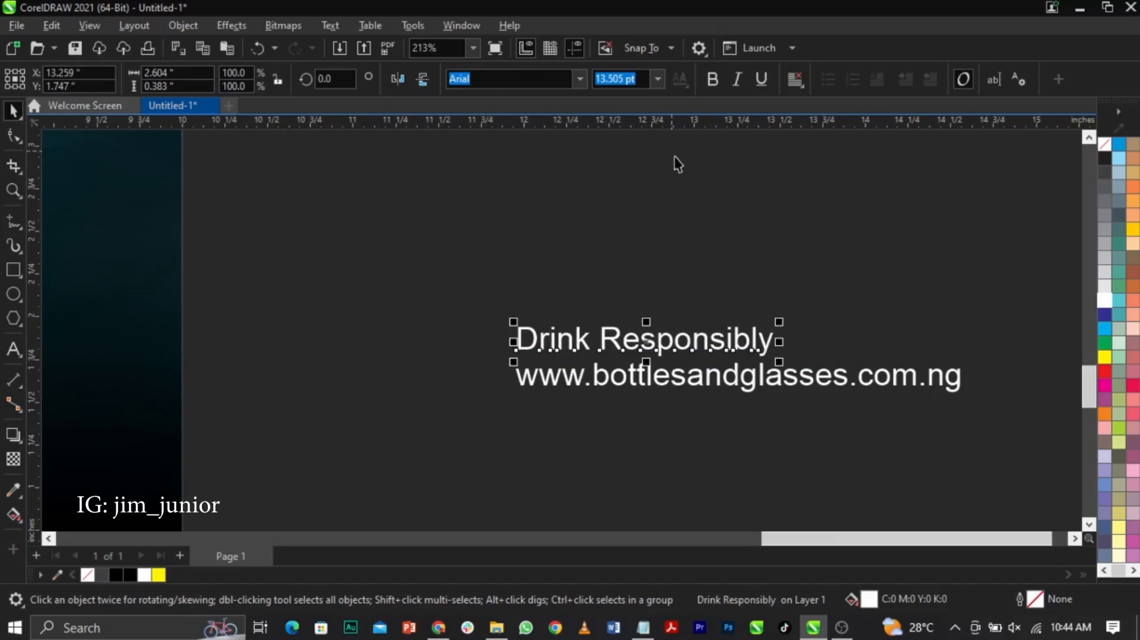
- Change the Drink Responsibly line to uppercase
key("F8")
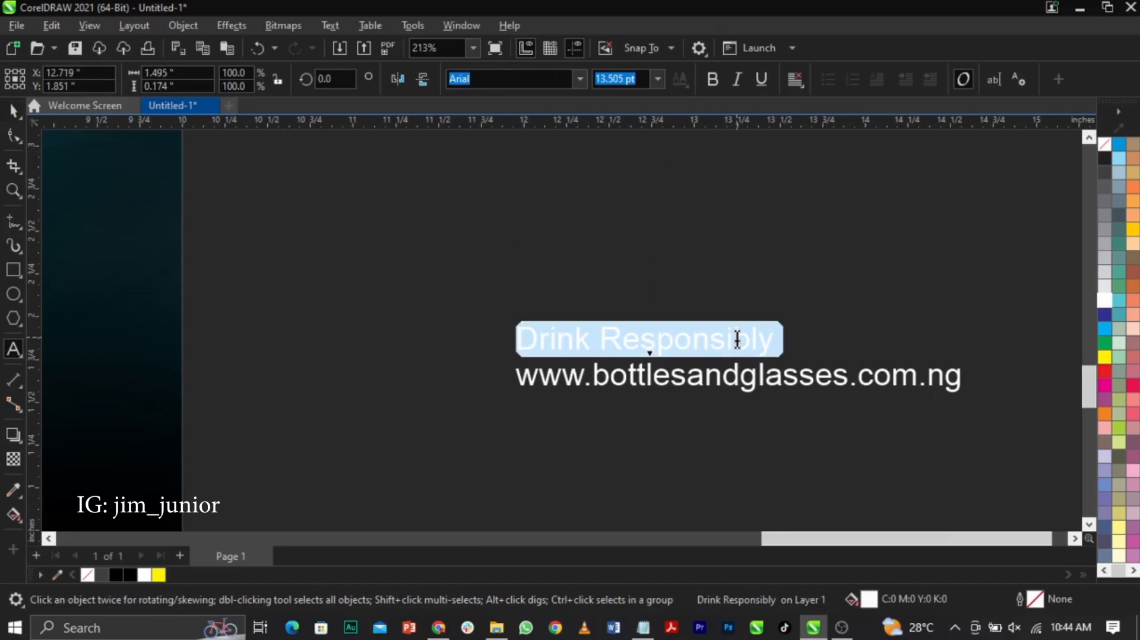
key("shift+F3")
key("Return")
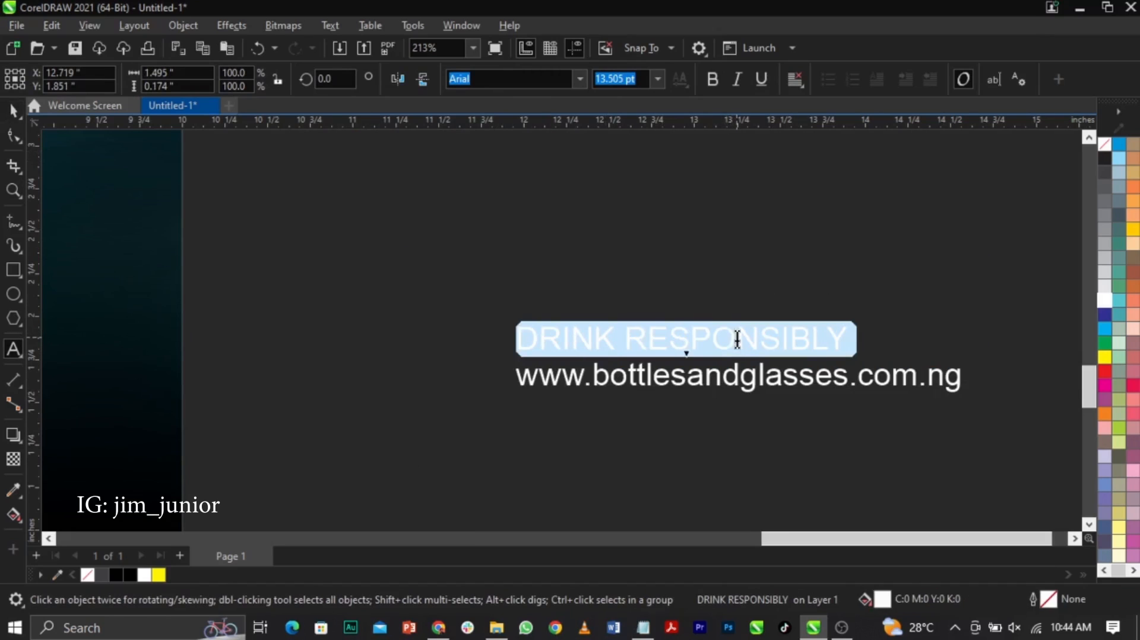
- Set the DRINK RESPONSIBLY line in the Campton Book bold font
key("ctrl+space")
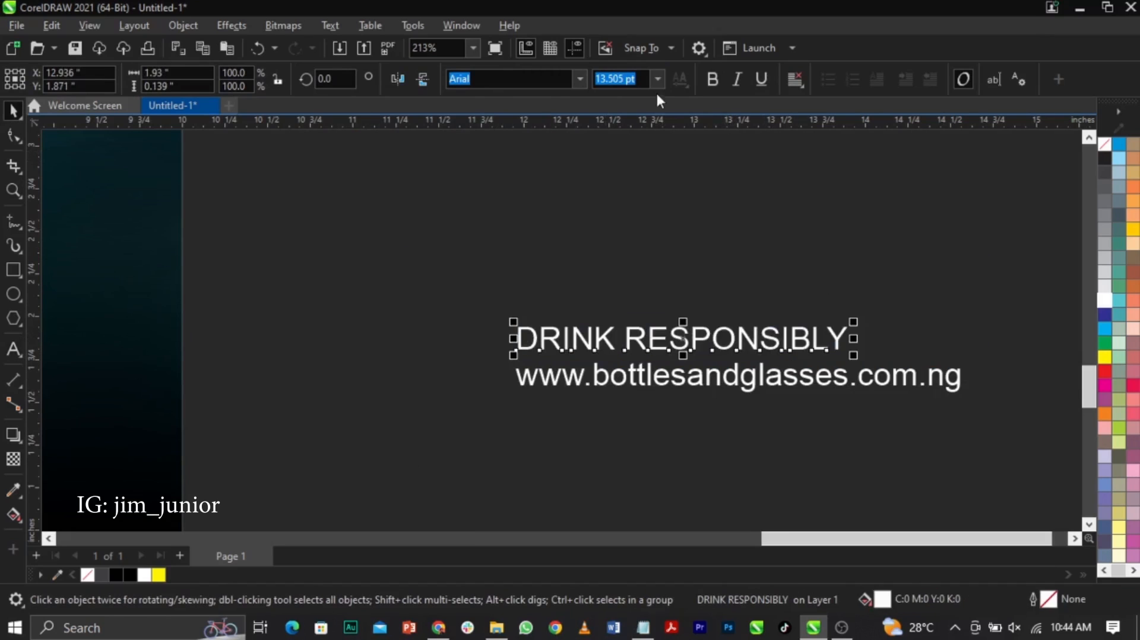
left_click(579, 77)
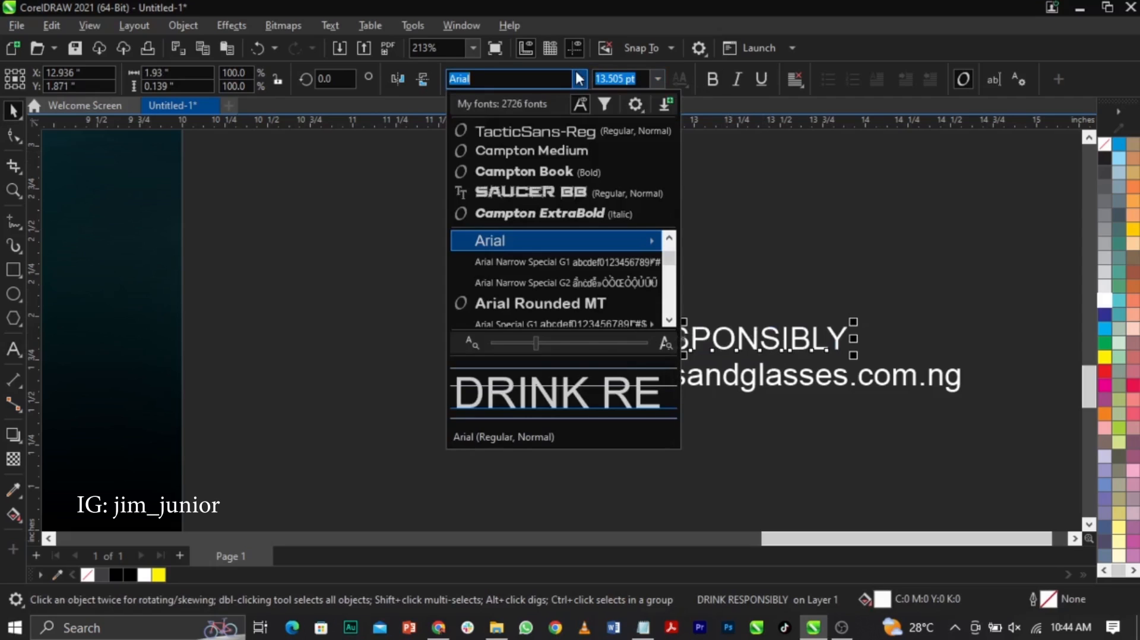
left_click(578, 171)
left_click(686, 259)
- Try a different font on the website line
left_click(747, 380)
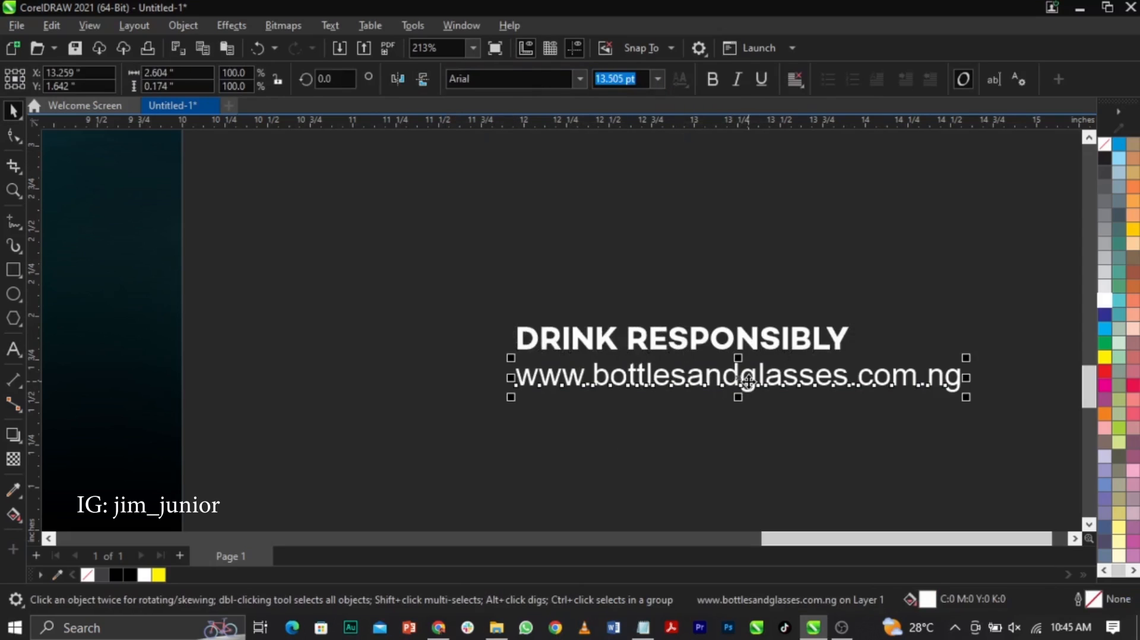
left_click(579, 79)
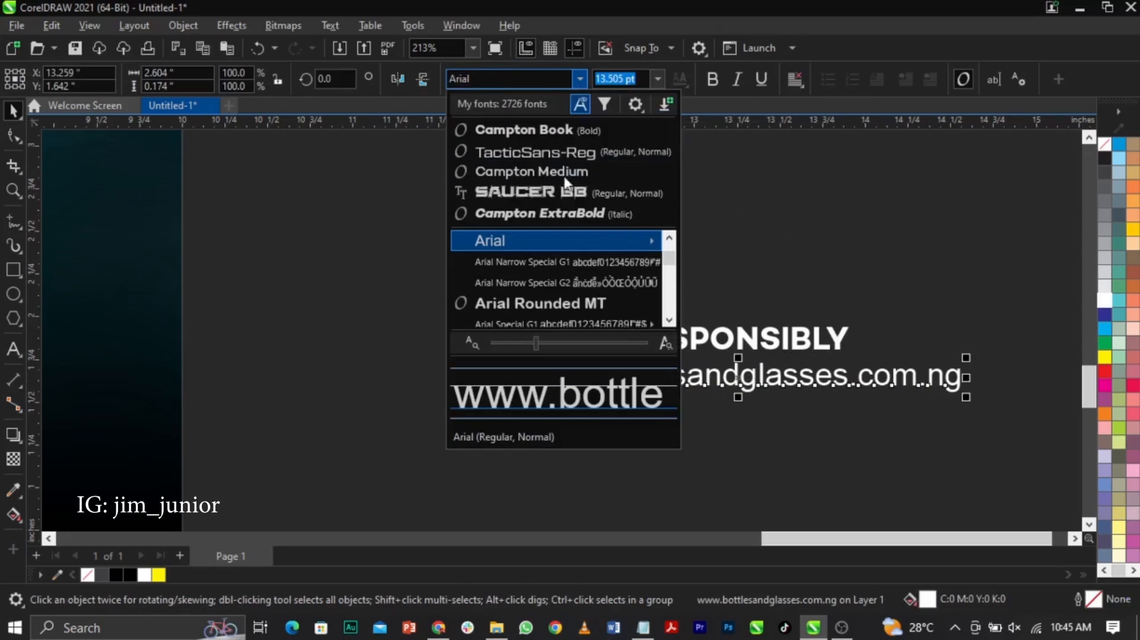
left_click(574, 172)
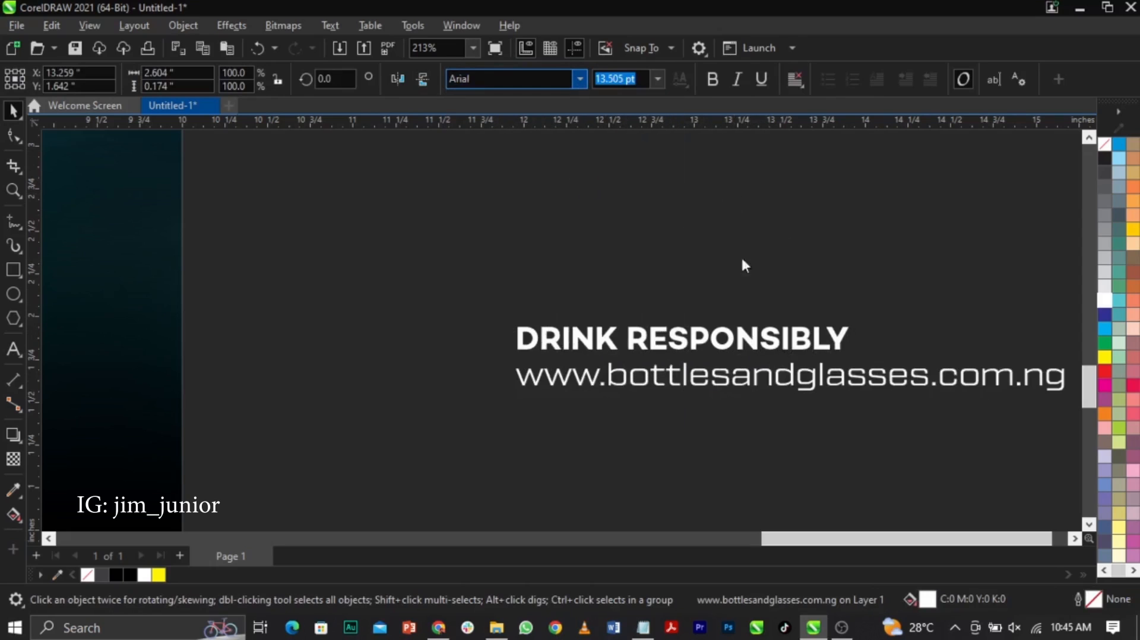
- Change the website line to uppercase, keeping it in Arial
double_click(828, 381)
key("BackSpace")
key("ctrl+z")
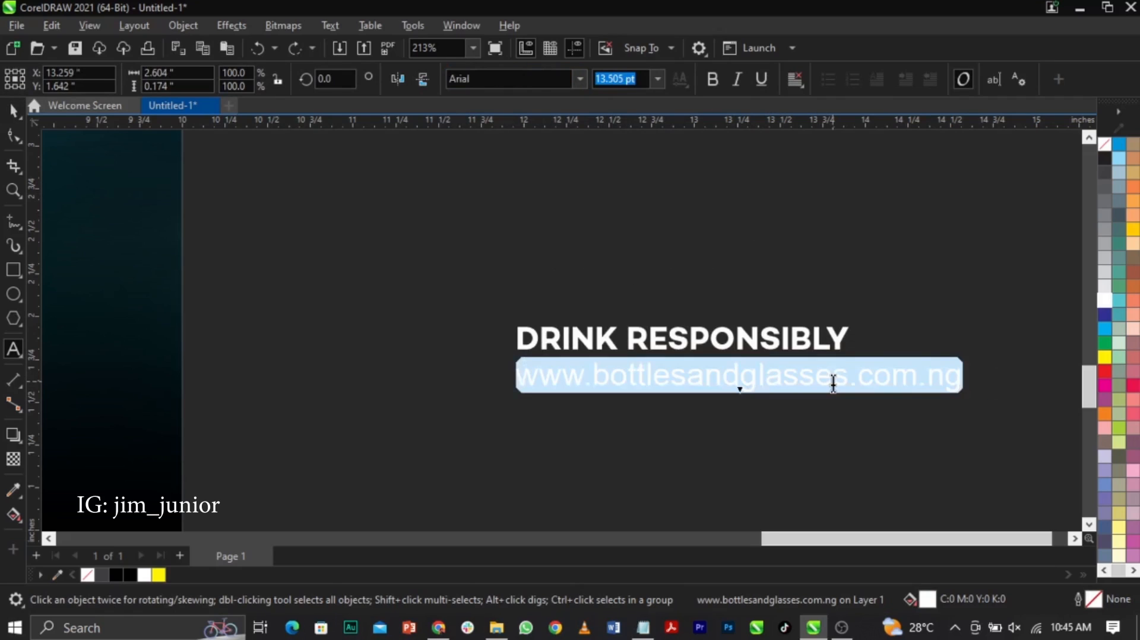
key("shift+F3")
key("Return")
key("ctrl+space")
- Scale the website line down to about 1.95 in wide, matching the DRINK RESPONSIBLY line, and make it bold
scroll(522, 399, "down", 1)
left_click_drag(942, 398, 770, 421)
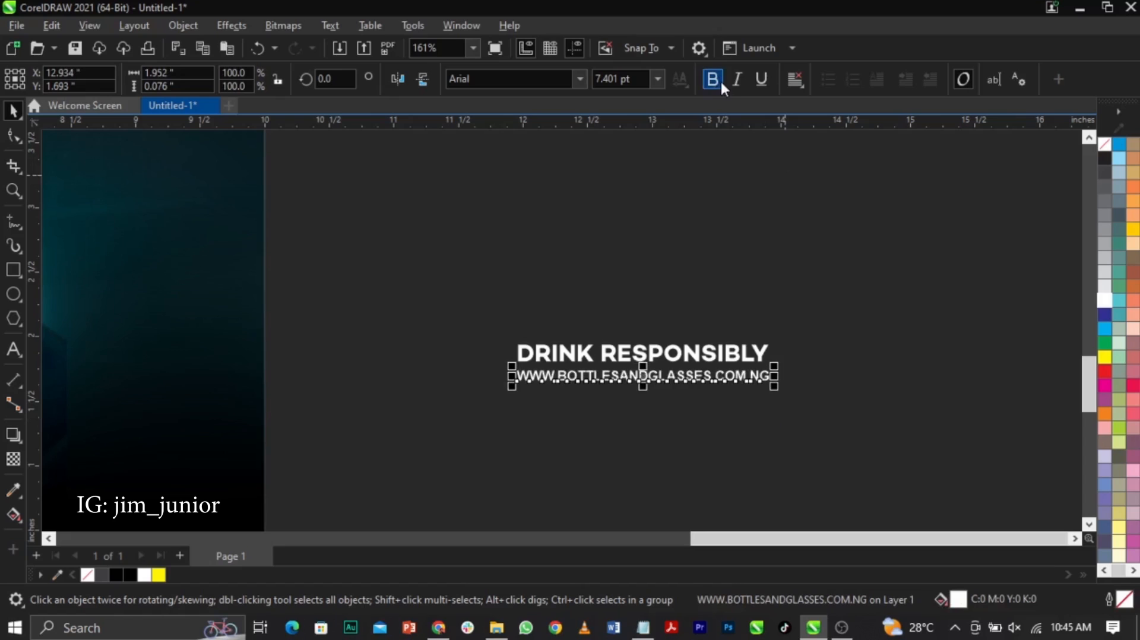
left_click(868, 257)
- Draw a circle about 0.31 in across just before the two text lines, leaving a small gap
key("z")
left_click_drag(409, 314, 625, 432)
left_click(13, 294)
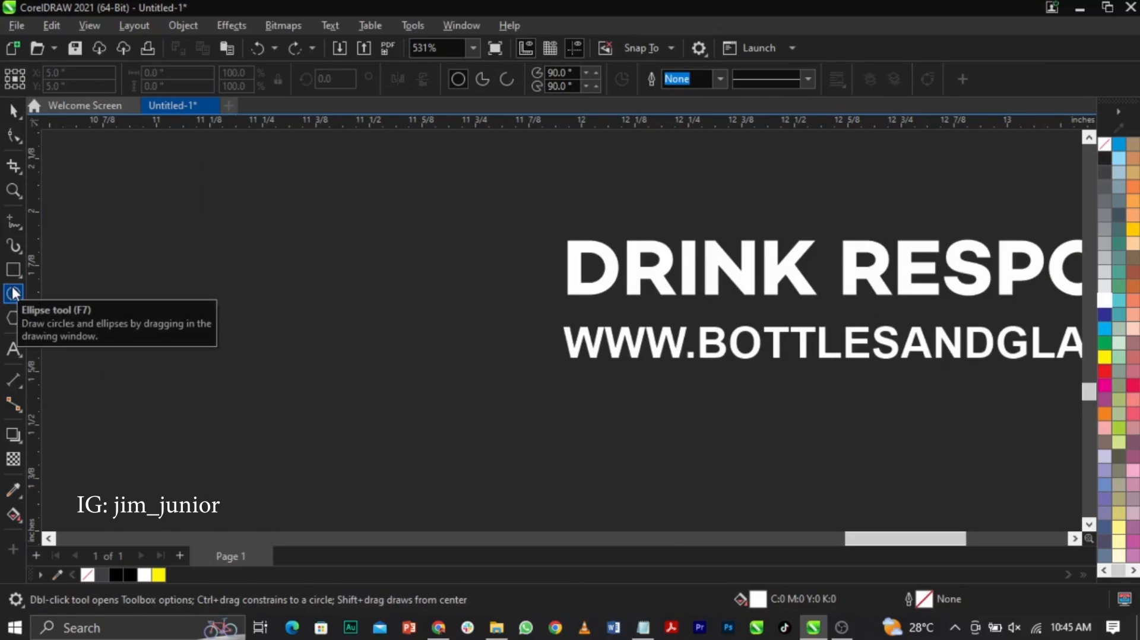
left_click_drag(421, 227, 544, 361)
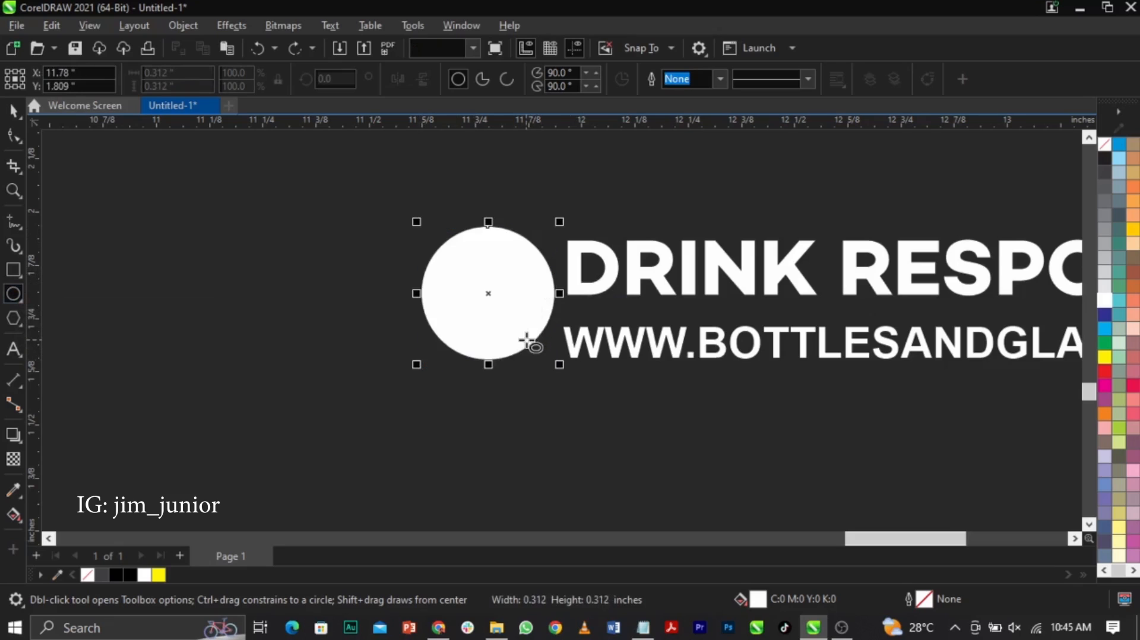
key("space")
left_click_drag(537, 310, 527, 310)
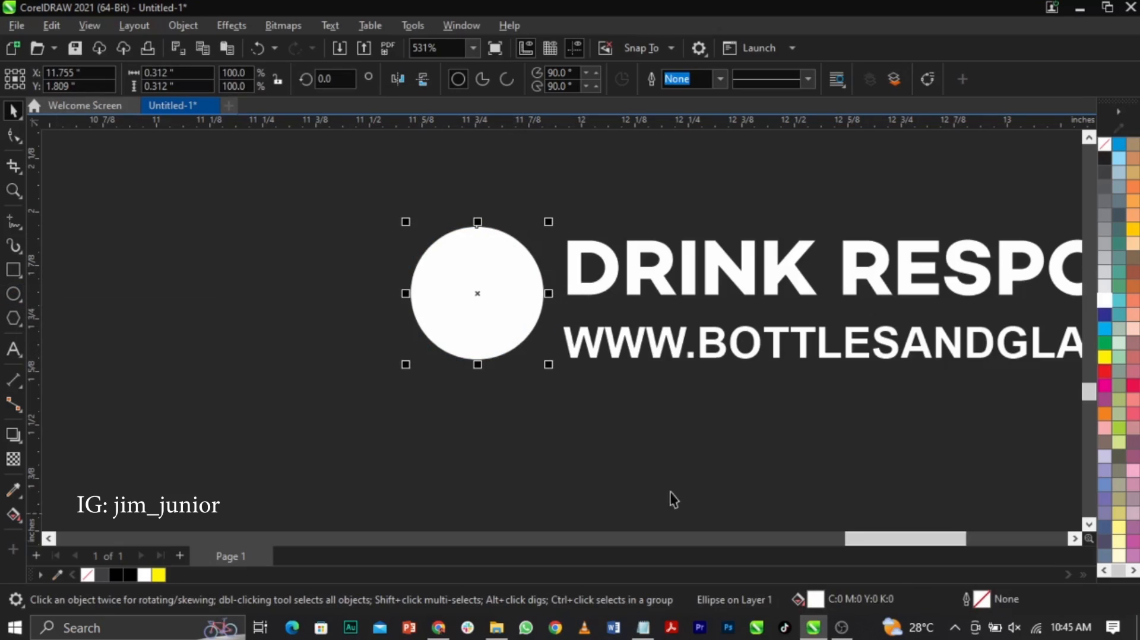
- Fill the circle with a pure bright red using the RGB color model (#FF0009)
left_click(1105, 373)
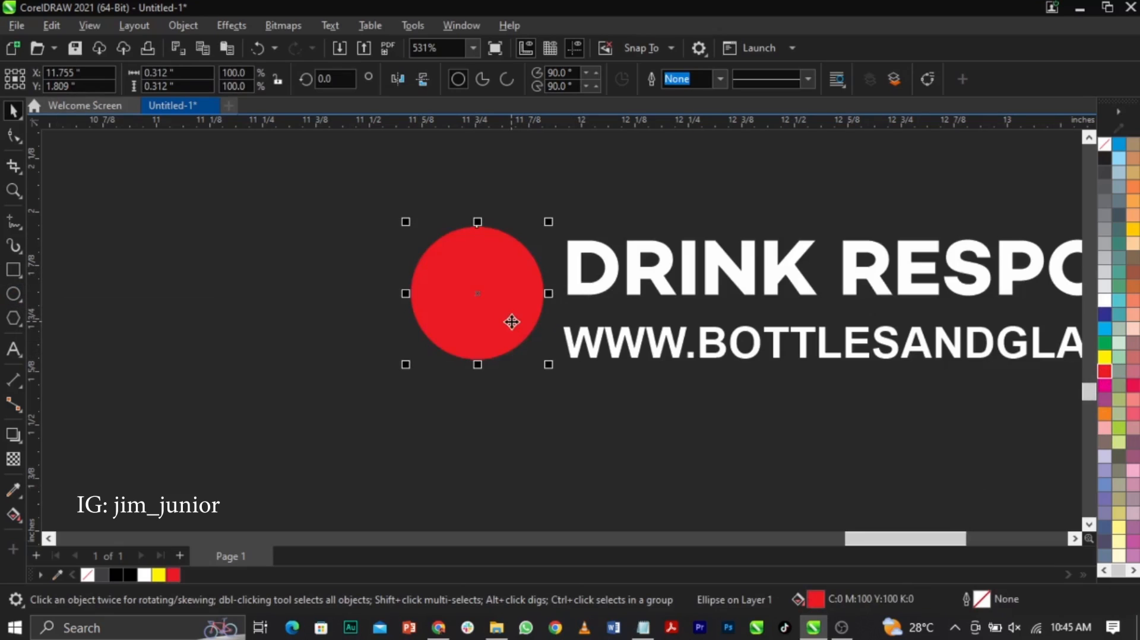
double_click(821, 594)
left_click_drag(525, 74, 911, 93)
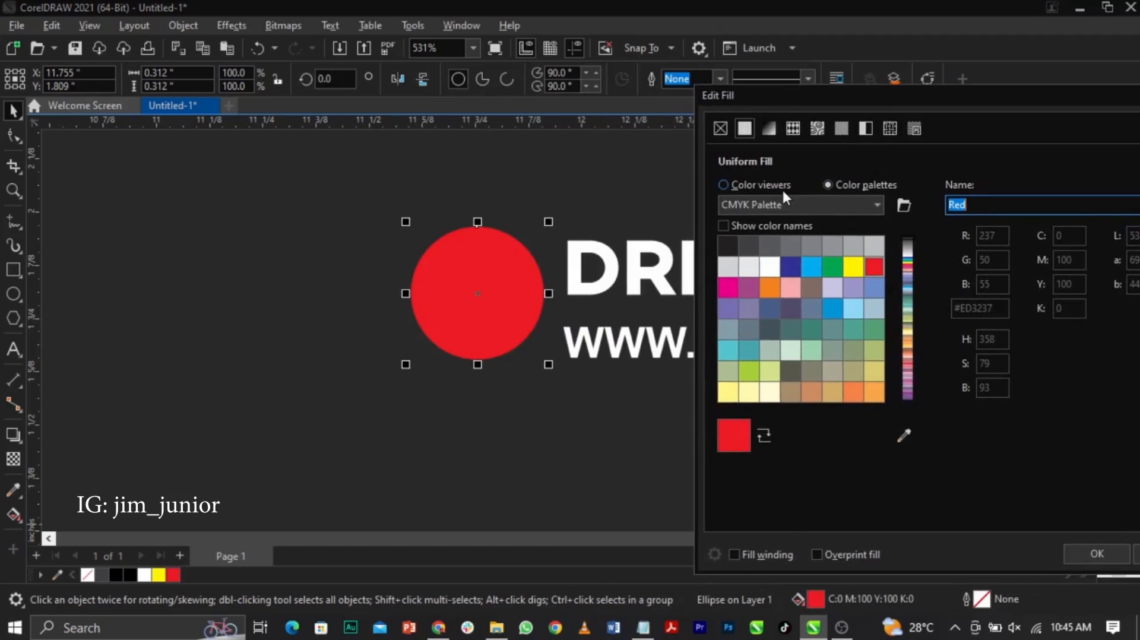
left_click(782, 187)
left_click(1050, 208)
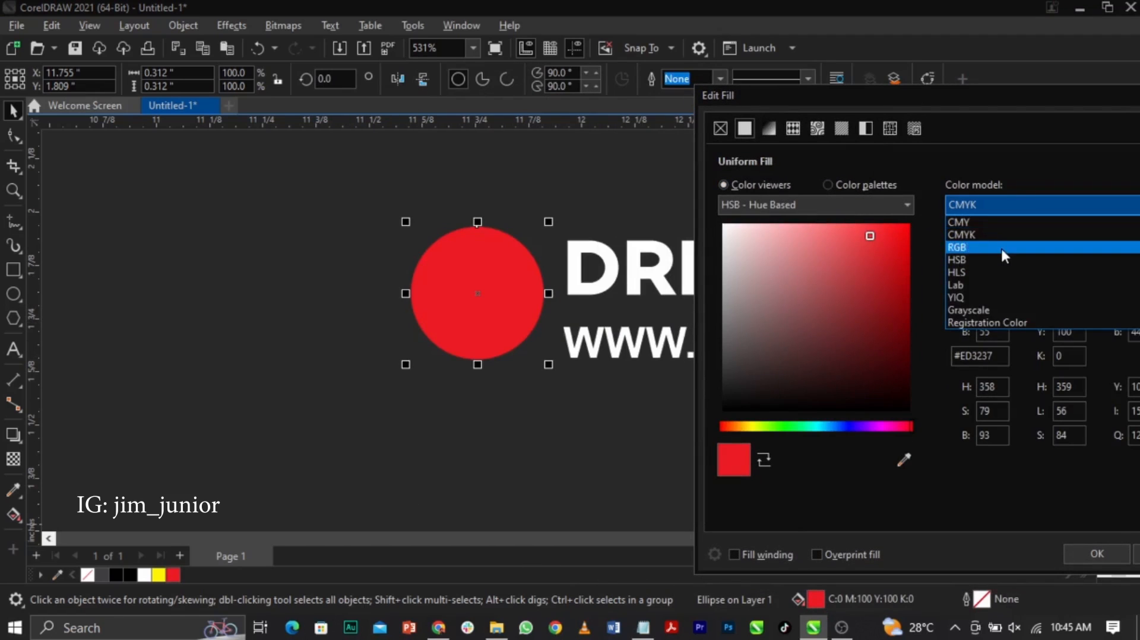
left_click(1000, 247)
left_click_drag(802, 238, 927, 209)
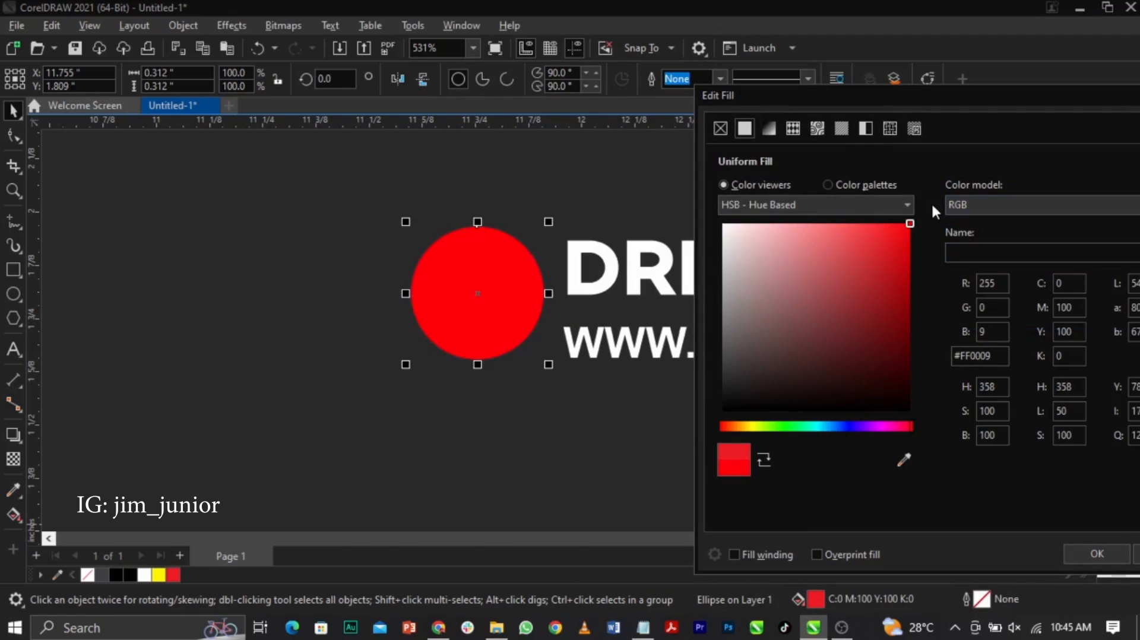
left_click(1097, 554)
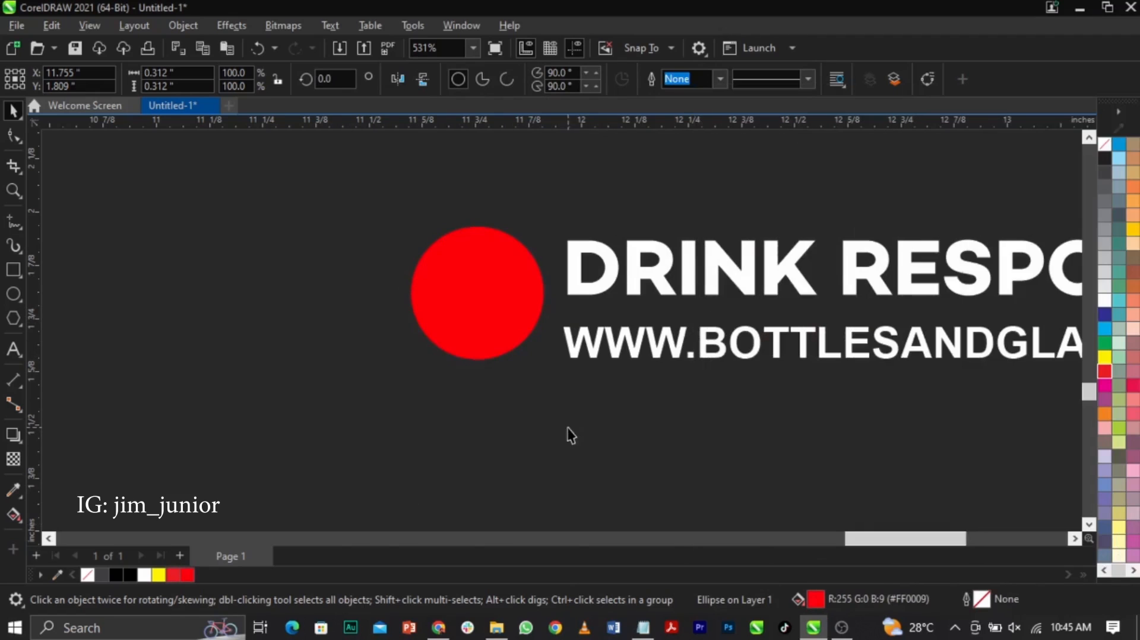
- Place a "+18" label on the red circle, made from a copy of the DRINK RESPONSIBLY line
left_click_drag(634, 265, 181, 286)
right_click(181, 287)
double_click(182, 287)
key("ctrl+a")
type("+18")
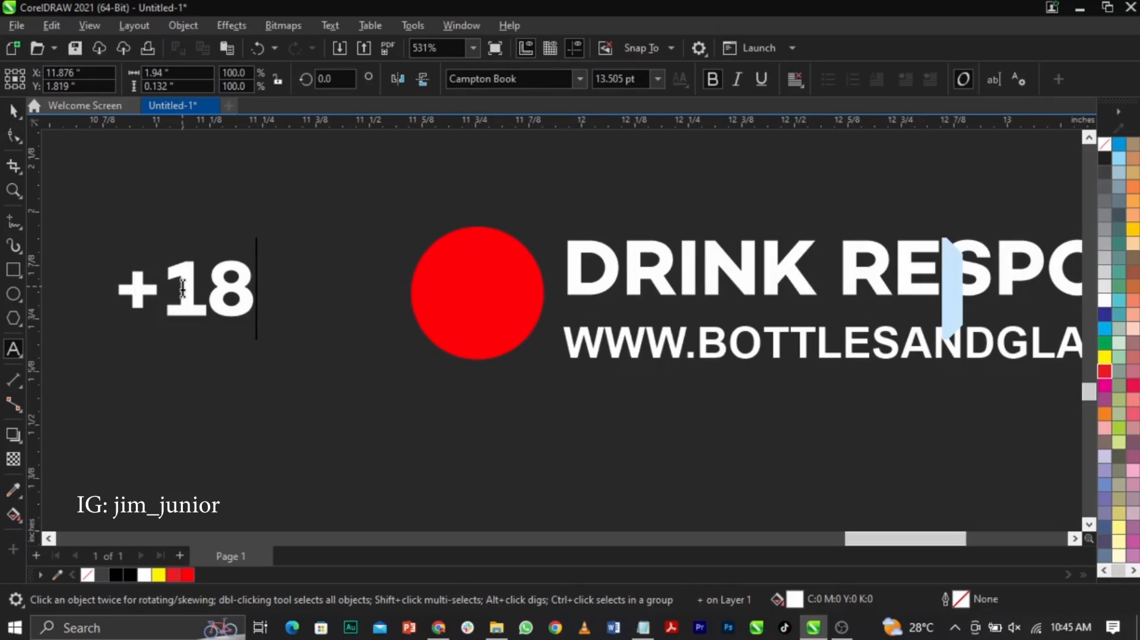
key("ctrl+space")
left_click_drag(234, 300, 527, 290)
- Change the label on the red circle to "18+"
scroll(528, 289, "up", 2)
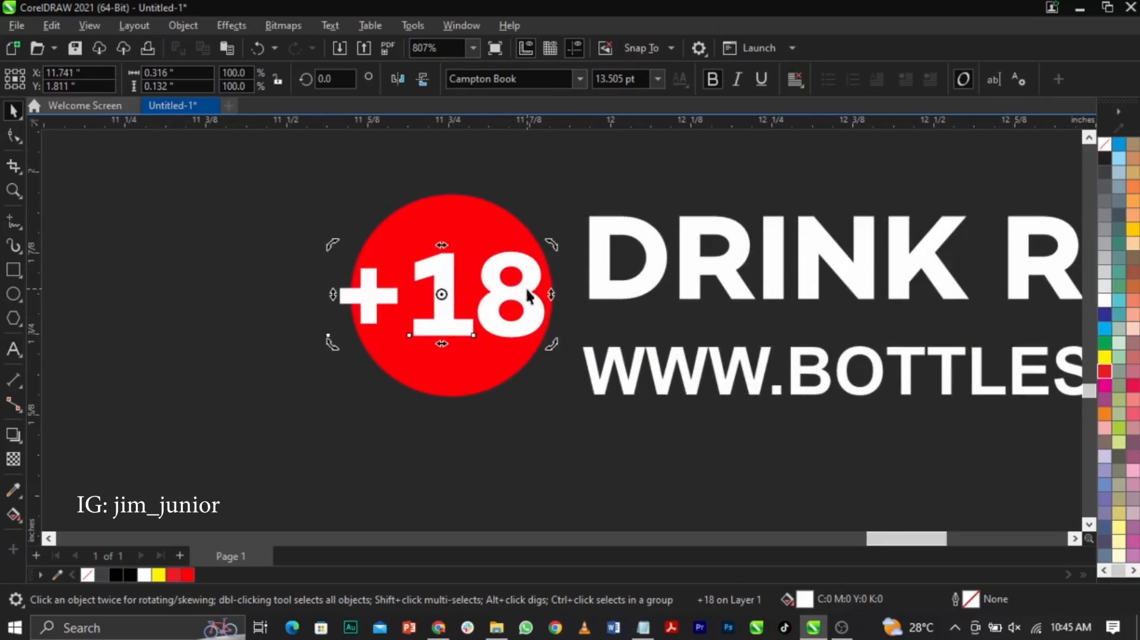
double_click(527, 289)
key("ctrl+a")
key("BackSpace")
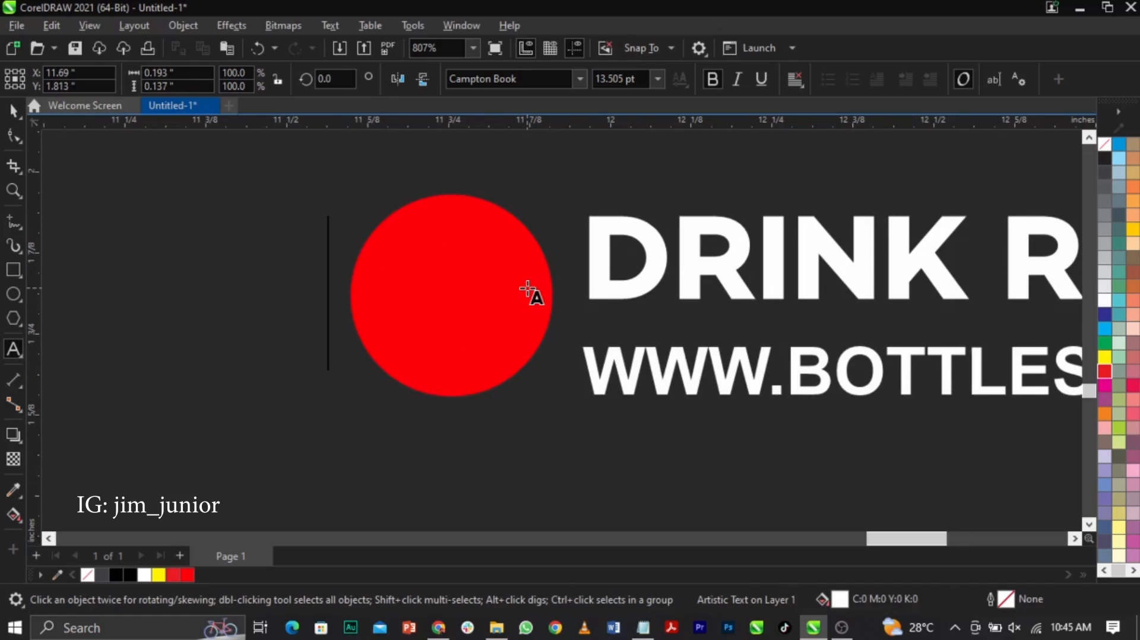
type("18+")
key("ctrl+space")
scroll(528, 297, "up", 3)
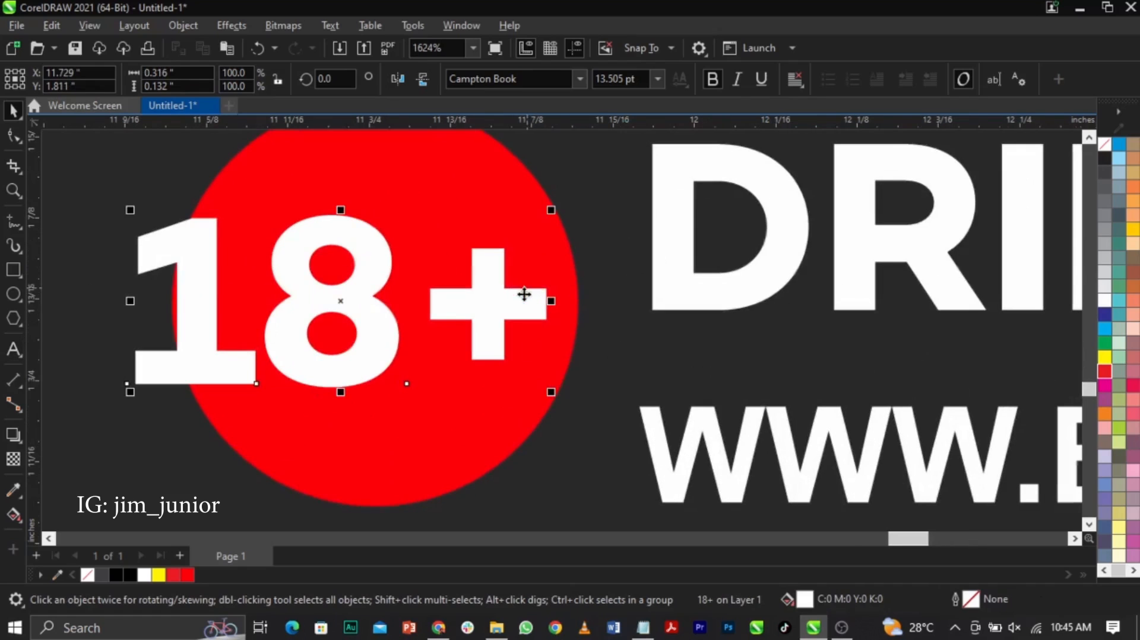
- Scale the "18+" label down to about 0.25 in wide and center it on the red circle
left_click_drag(551, 392, 508, 399)
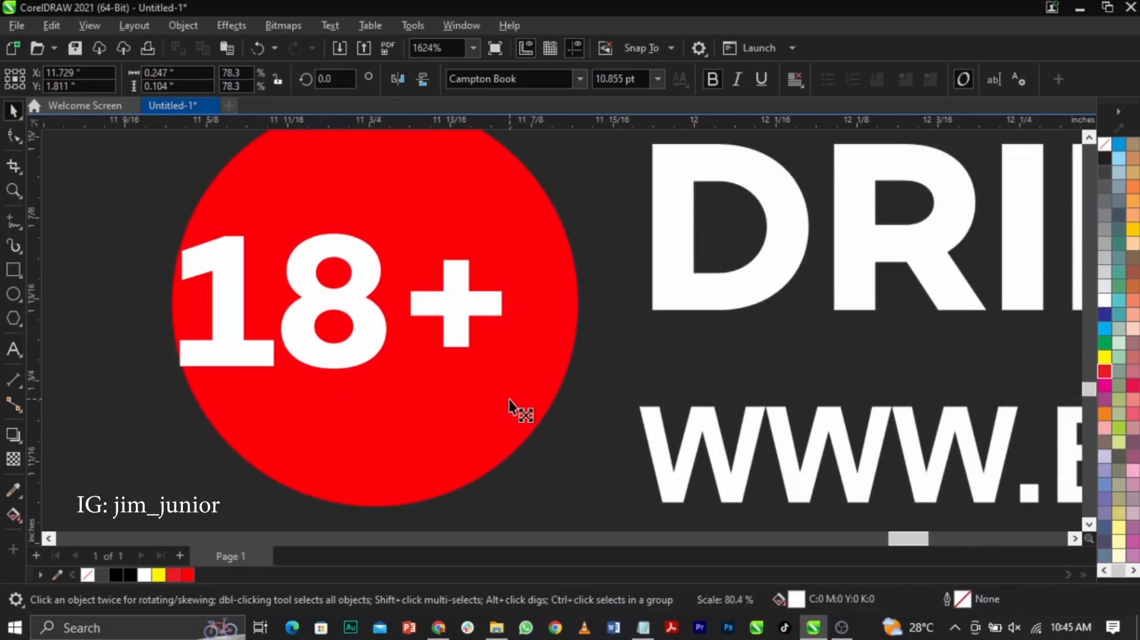
left_click(534, 369, "shift")
key("e")
key("c")
left_click(593, 287)
scroll(519, 291, "down", 8)
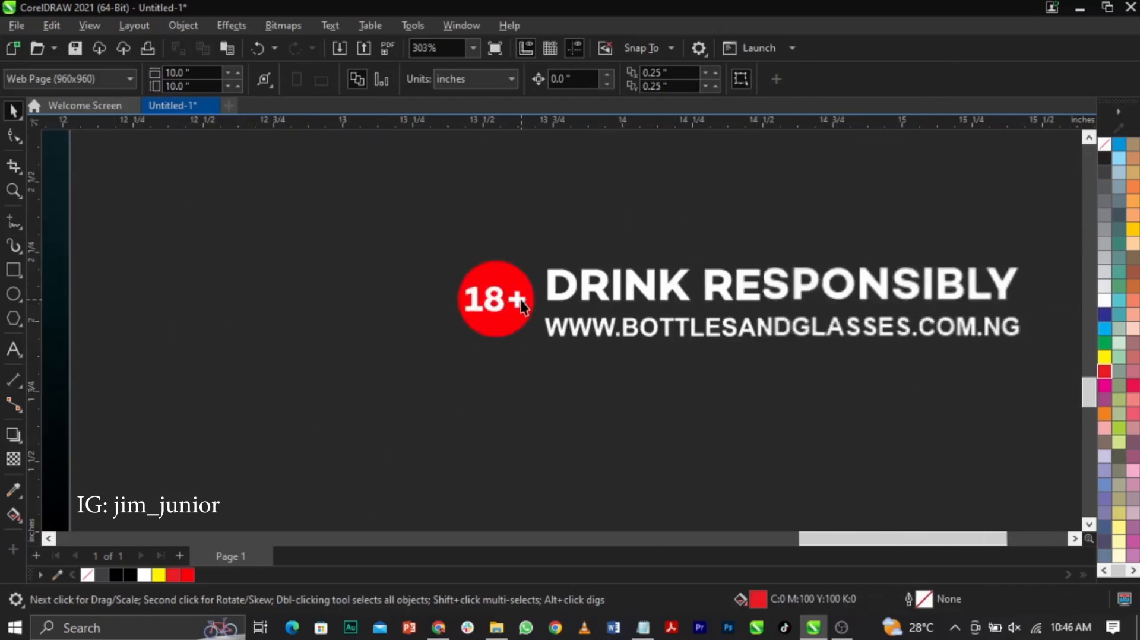
- Group the 18+ badge with both text lines and scale the group down to about 1.27 in wide
left_click_drag(446, 247, 846, 406)
key("ctrl+g")
left_click_drag(742, 321, 637, 332)
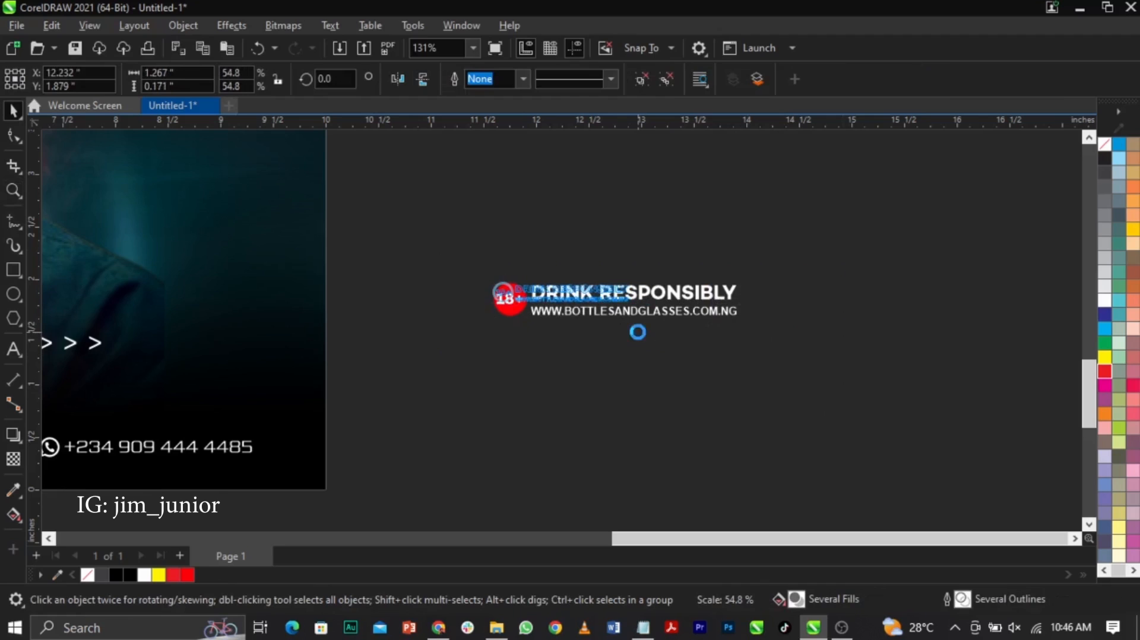
- Rotate the 18+ Drink Responsibly group 90 degrees counterclockwise so it reads vertically
left_click(620, 293)
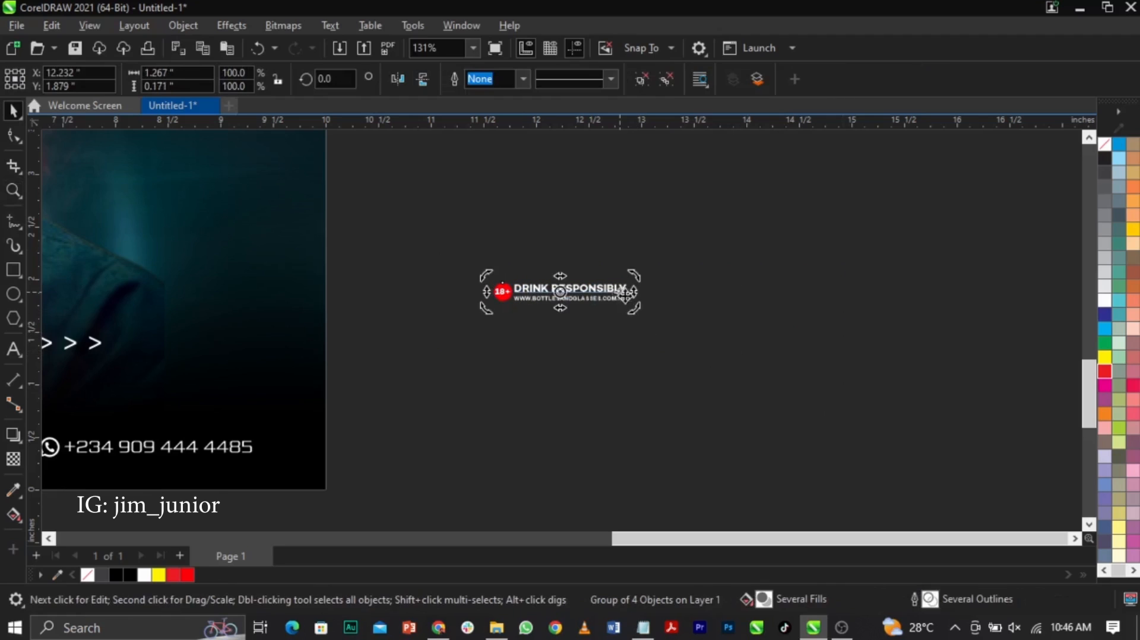
left_click_drag(636, 315, 580, 219)
left_click(572, 287)
- Place the vertical Drink Responsibly group near the flyer's lower-right edge and preview the flyer full screen
scroll(636, 297, "down", 3)
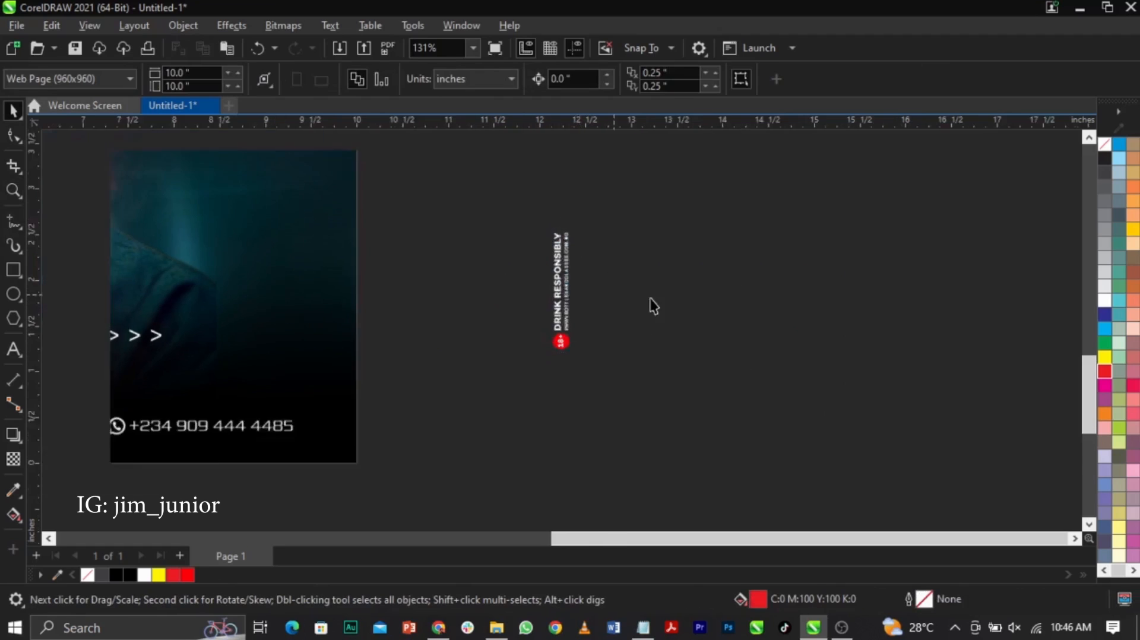
left_click_drag(599, 291, 425, 235)
left_click(641, 297)
key("F4")
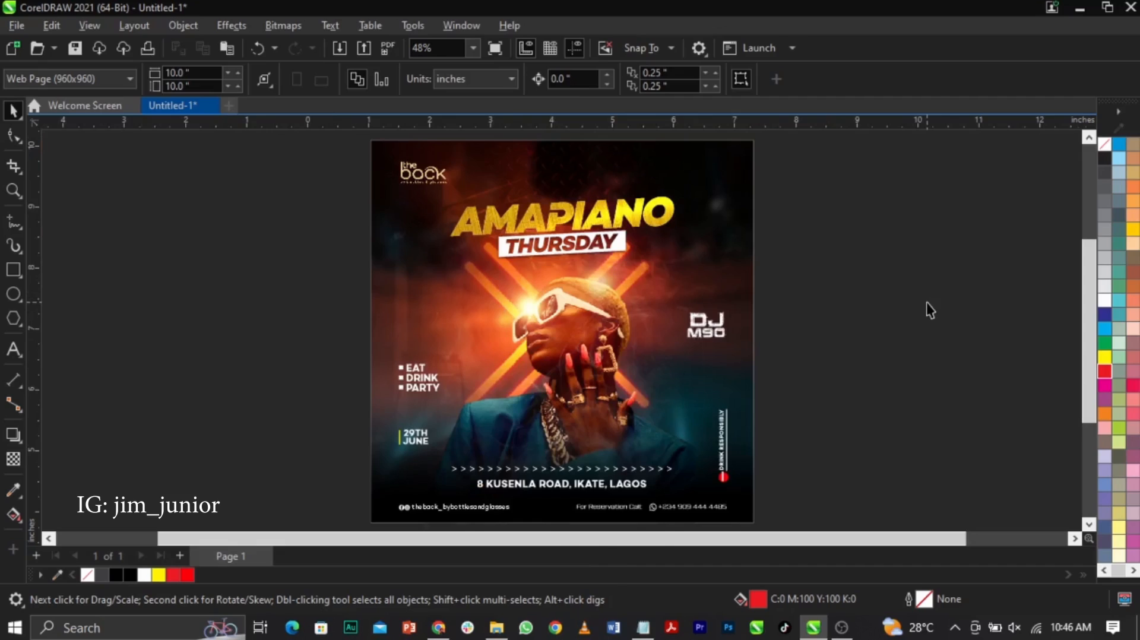
key("F9")
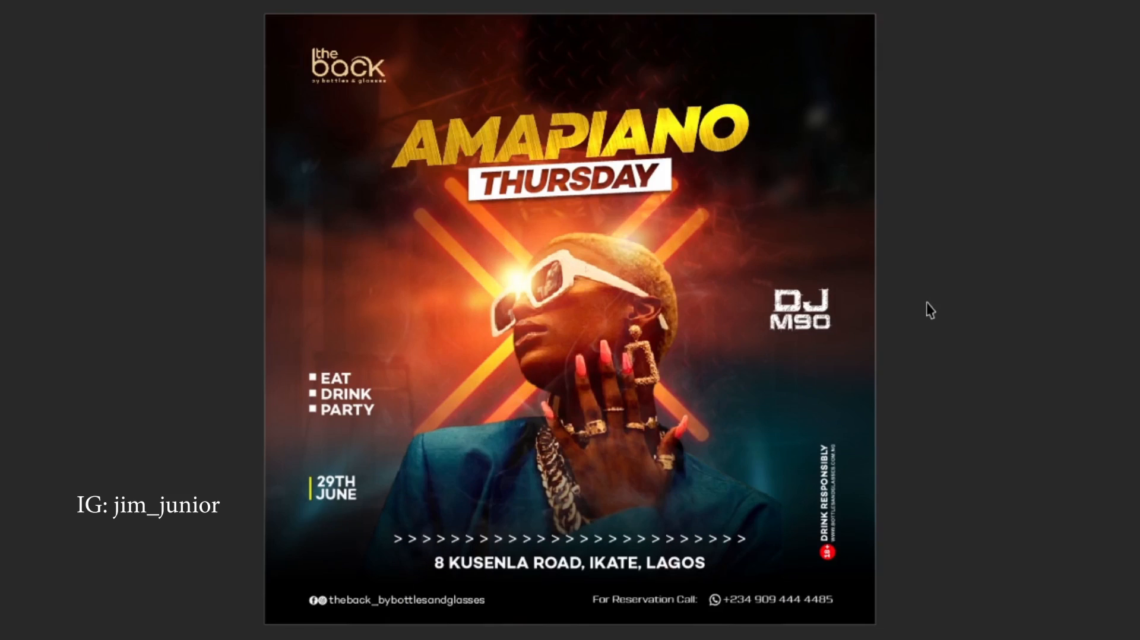